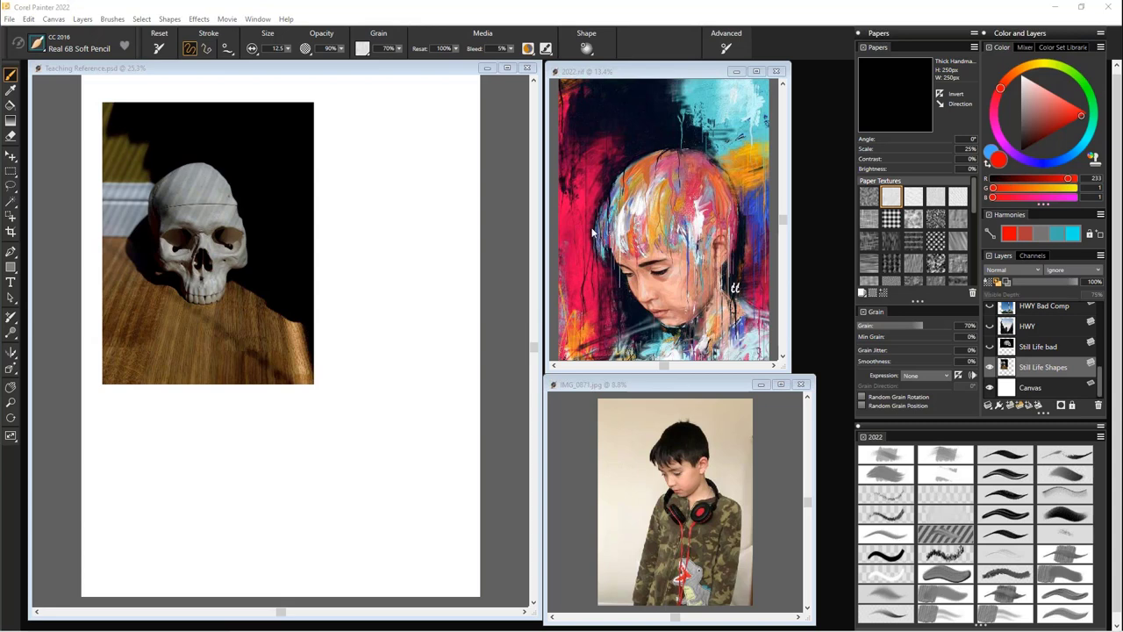
# - Rearrange the Teaching Reference.psd, 2022.rif and IMG_0871.jpg windows so they sit apart, and make Teaching Reference.psd active
pyautogui.moveTo(434, 69); pyautogui.dragTo(431, 81)
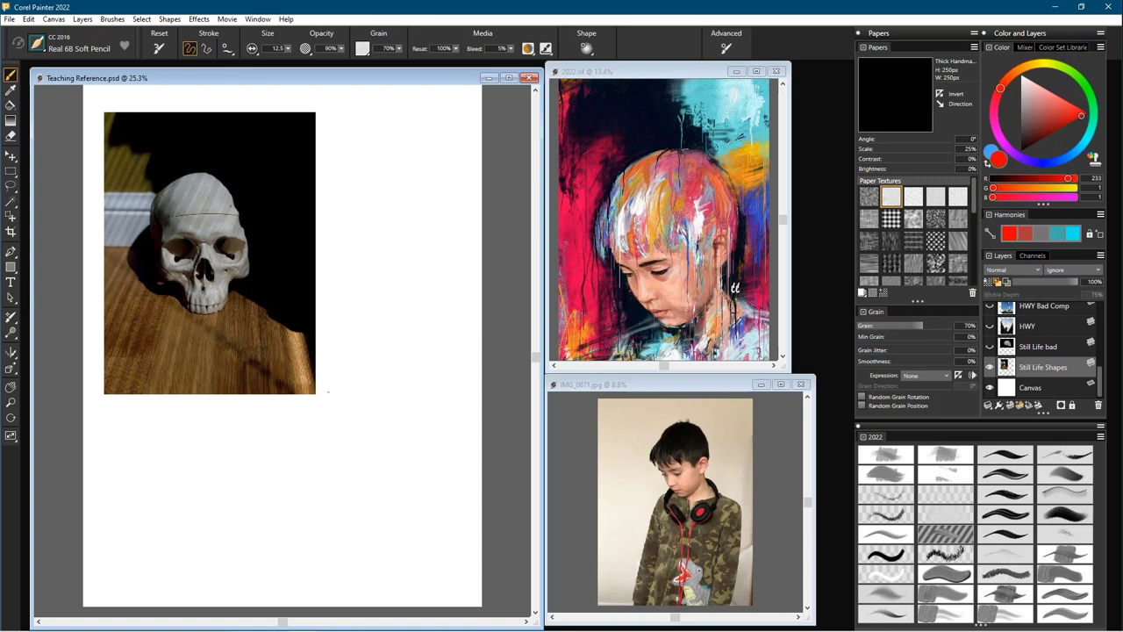
pyautogui.moveTo(659, 73)
pyautogui.mouseDown()
pyautogui.moveTo(684, 75)
pyautogui.moveTo(672, 74)
pyautogui.mouseUp()
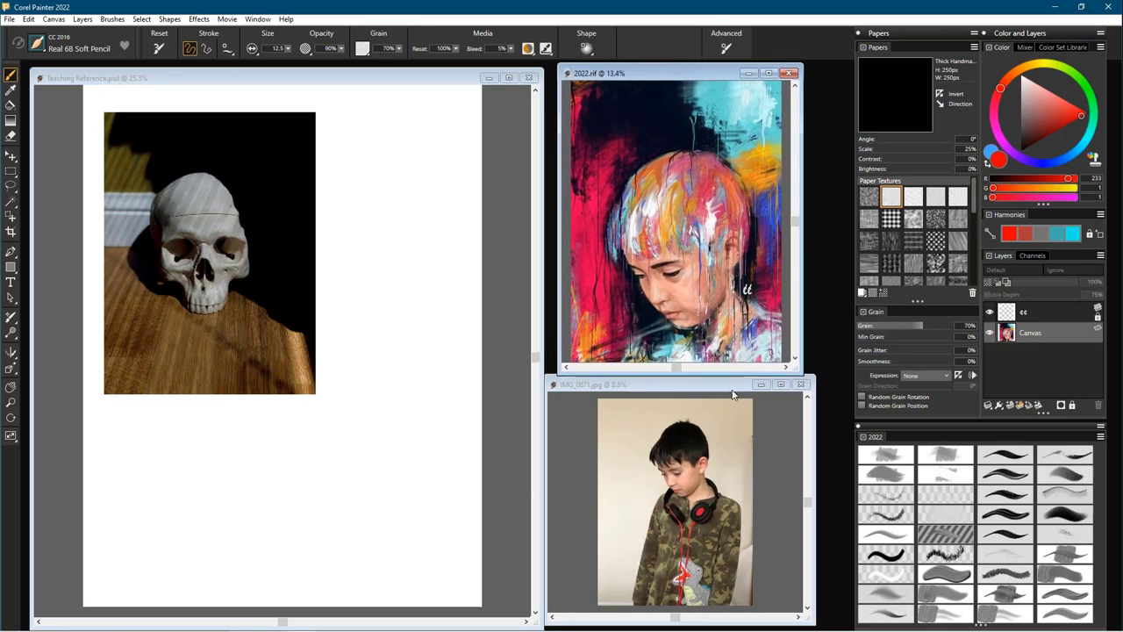
pyautogui.moveTo(733, 386); pyautogui.dragTo(740, 392)
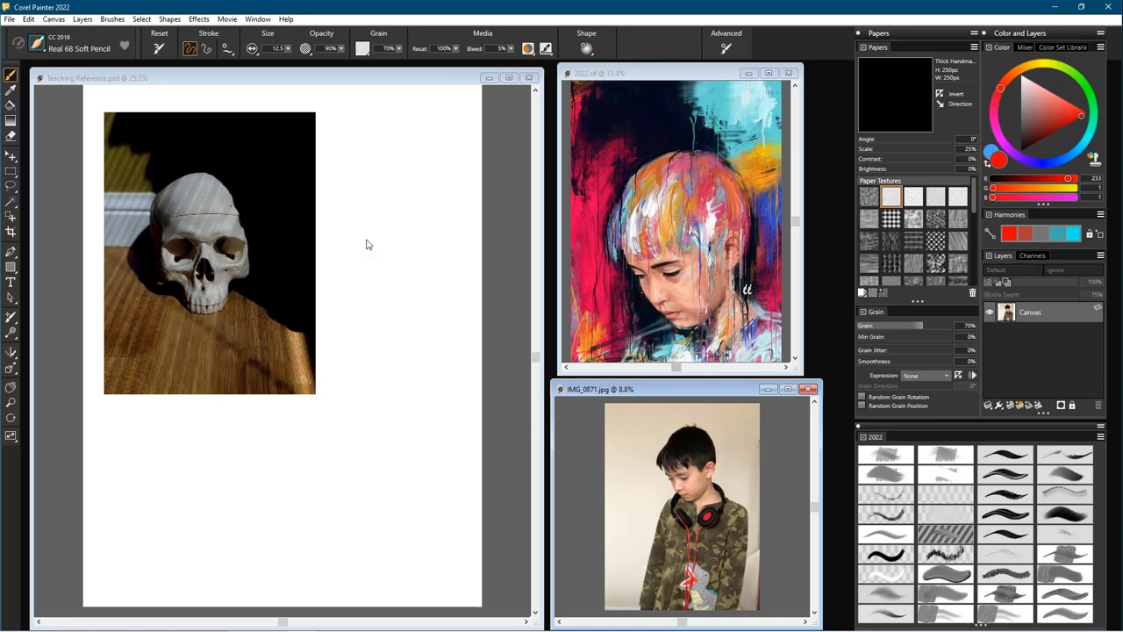
pyautogui.click(393, 230)
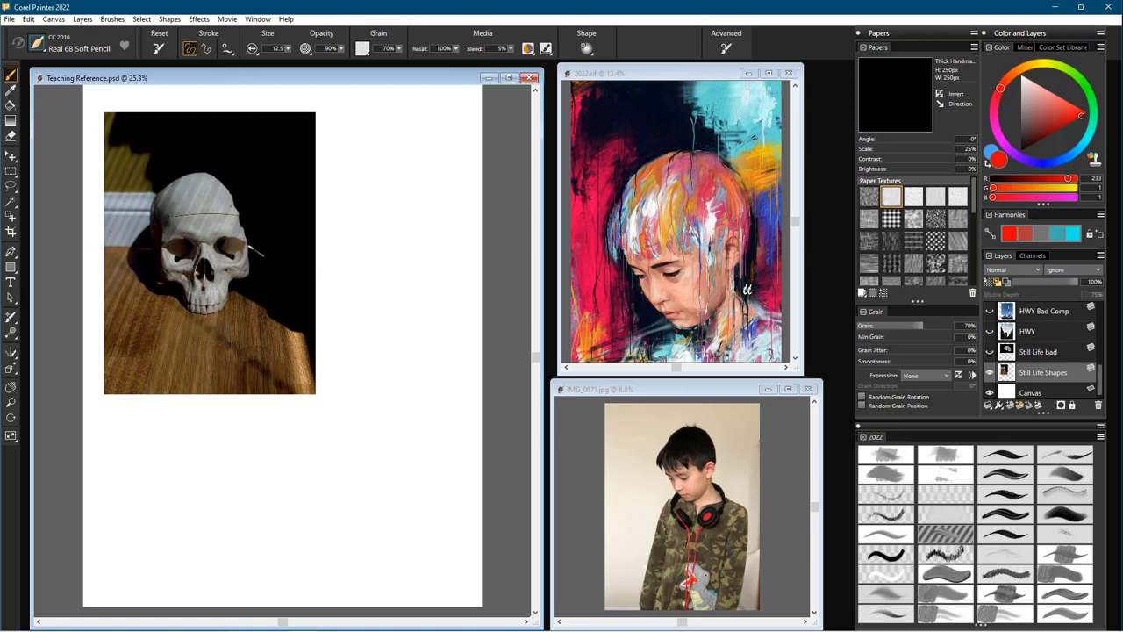
# - Draw red perspective grid lines over the wooden table in the skull photo, extending past the photo's edges
pyautogui.moveTo(251, 247); pyautogui.dragTo(322, 247)
pyautogui.moveTo(103, 275); pyautogui.dragTo(158, 276)
pyautogui.moveTo(259, 279); pyautogui.dragTo(316, 276)
pyautogui.moveTo(247, 309); pyautogui.dragTo(317, 308)
pyautogui.moveTo(104, 336)
pyautogui.mouseDown()
pyautogui.moveTo(90, 367)
pyautogui.moveTo(140, 411)
pyautogui.mouseUp()
pyautogui.moveTo(207, 379)
pyautogui.mouseDown()
pyautogui.moveTo(207, 416)
pyautogui.moveTo(262, 408)
pyautogui.mouseUp()
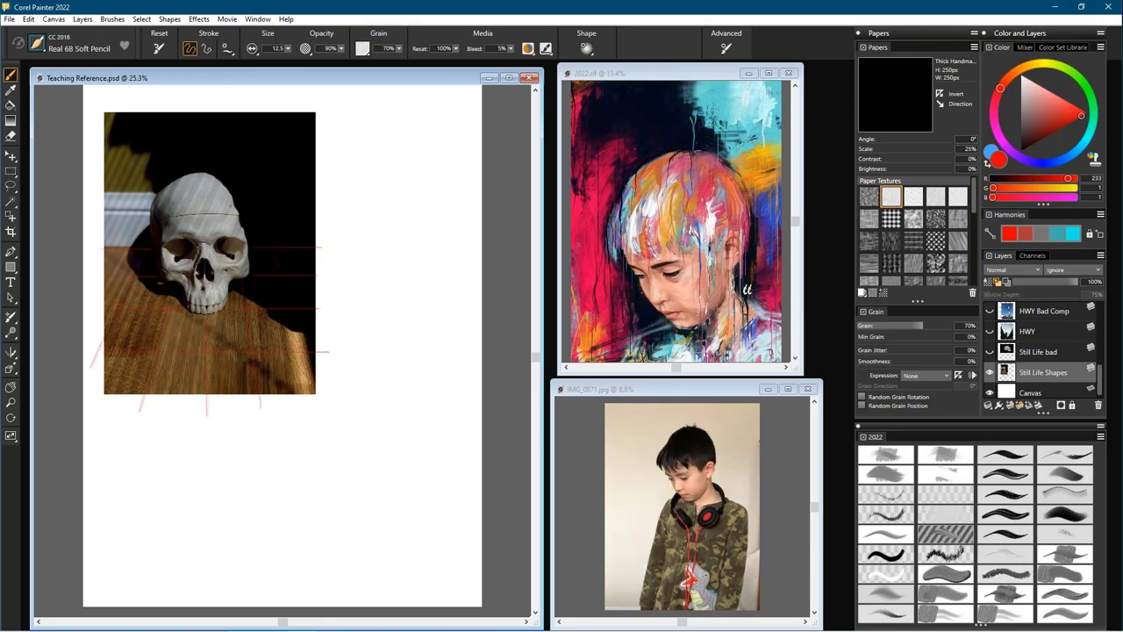
pyautogui.moveTo(317, 372); pyautogui.dragTo(327, 399)
pyautogui.moveTo(98, 335); pyautogui.dragTo(87, 358)
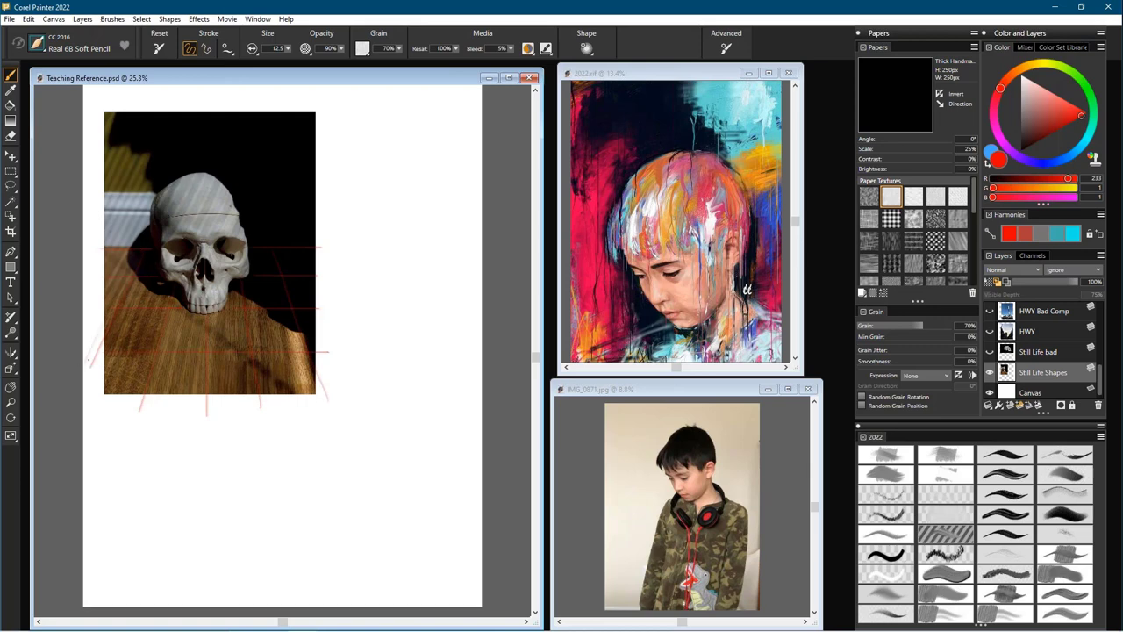
# - Sketch an oval for the skull on the blank area beside the photo, with tabletop perspective lines around its base
pyautogui.moveTo(389, 184)
pyautogui.mouseDown()
pyautogui.moveTo(397, 259)
pyautogui.moveTo(367, 257)
pyautogui.moveTo(359, 215)
pyautogui.moveTo(415, 205)
pyautogui.moveTo(416, 250)
pyautogui.moveTo(367, 267)
pyautogui.moveTo(366, 256)
pyautogui.moveTo(322, 254)
pyautogui.mouseUp()
pyautogui.moveTo(373, 285); pyautogui.dragTo(458, 302)
pyautogui.moveTo(377, 270); pyautogui.dragTo(461, 272)
pyautogui.moveTo(386, 308); pyautogui.dragTo(465, 313)
pyautogui.moveTo(418, 253); pyautogui.dragTo(464, 260)
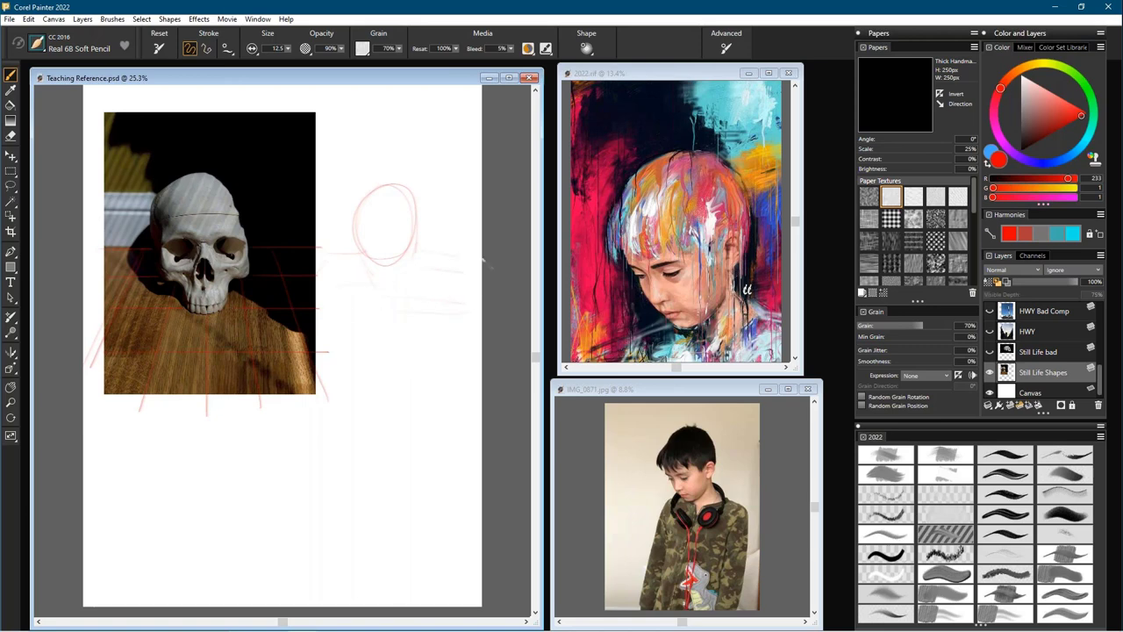
pyautogui.moveTo(421, 326); pyautogui.dragTo(429, 327)
pyautogui.moveTo(350, 267)
pyautogui.mouseDown()
pyautogui.moveTo(323, 313)
pyautogui.moveTo(351, 322)
pyautogui.mouseUp()
# - Mark the dark background and lit wall shapes on the photo, and outline the wall shape beside the sketched oval
pyautogui.moveTo(290, 119); pyautogui.dragTo(283, 237)
pyautogui.moveTo(101, 111); pyautogui.dragTo(103, 245)
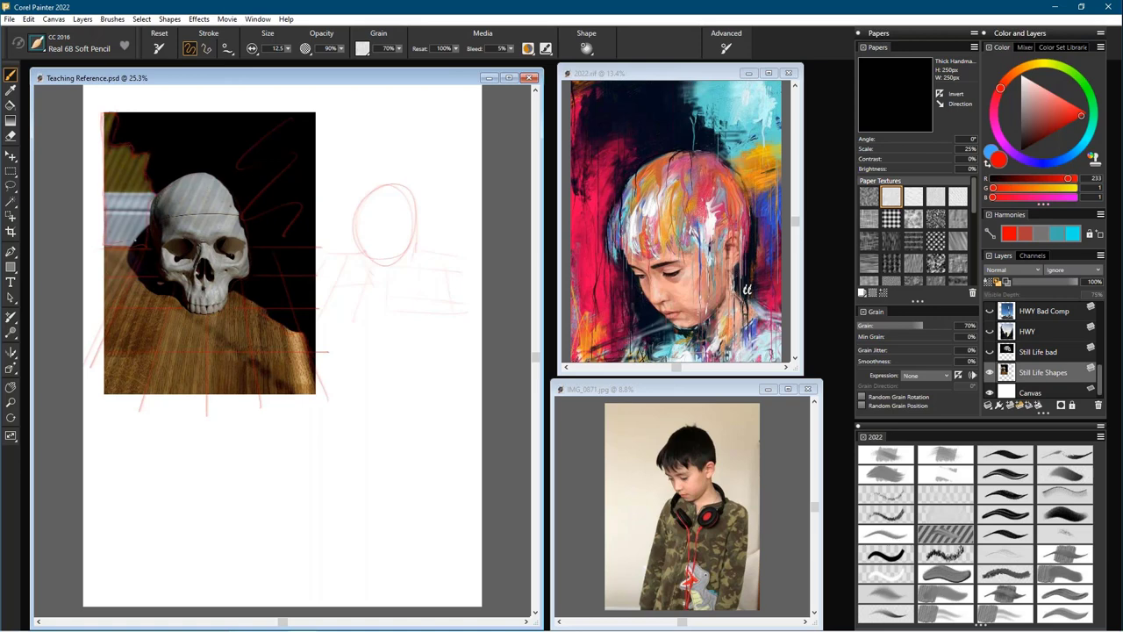
pyautogui.moveTo(370, 181)
pyautogui.mouseDown()
pyautogui.moveTo(331, 151)
pyautogui.moveTo(351, 261)
pyautogui.moveTo(353, 215)
pyautogui.mouseUp()
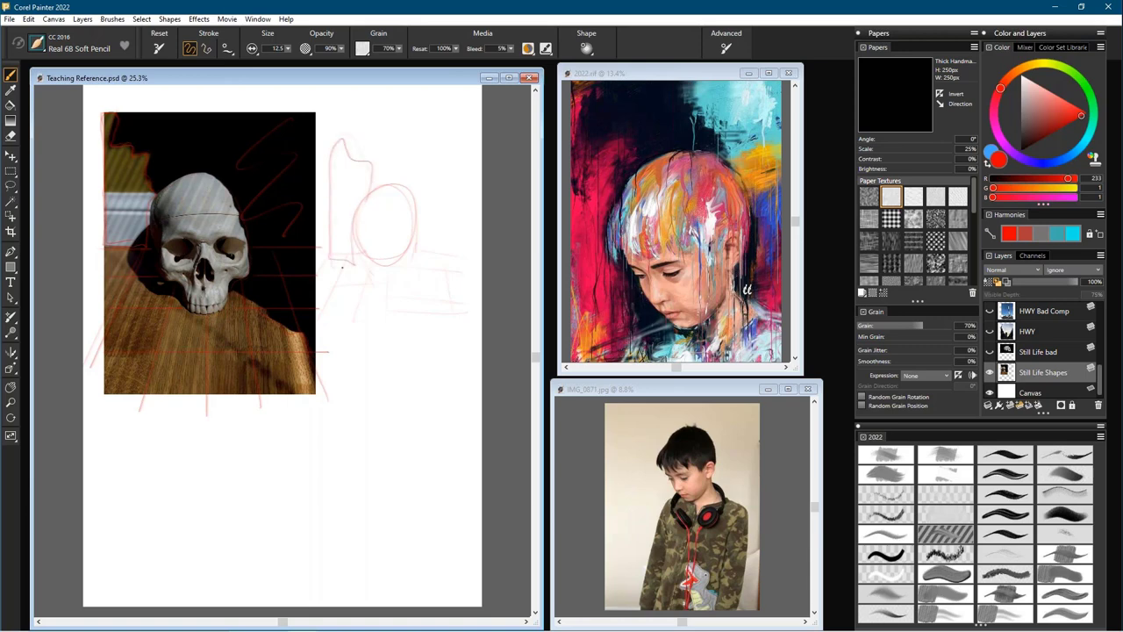
pyautogui.moveTo(337, 258); pyautogui.dragTo(368, 256)
# - Frame the background around the sketched oval and fill its dark area with diagonal hatching
pyautogui.moveTo(346, 134)
pyautogui.mouseDown()
pyautogui.moveTo(483, 141)
pyautogui.moveTo(463, 273)
pyautogui.mouseUp()
pyautogui.moveTo(403, 141)
pyautogui.mouseDown()
pyautogui.moveTo(372, 159)
pyautogui.moveTo(384, 178)
pyautogui.mouseUp()
pyautogui.moveTo(460, 152); pyautogui.dragTo(407, 183)
pyautogui.moveTo(474, 163)
pyautogui.mouseDown()
pyautogui.moveTo(422, 198)
pyautogui.moveTo(417, 217)
pyautogui.mouseUp()
pyautogui.moveTo(468, 201)
pyautogui.mouseDown()
pyautogui.moveTo(412, 244)
pyautogui.moveTo(465, 232)
pyautogui.mouseUp()
pyautogui.moveTo(416, 271); pyautogui.dragTo(466, 244)
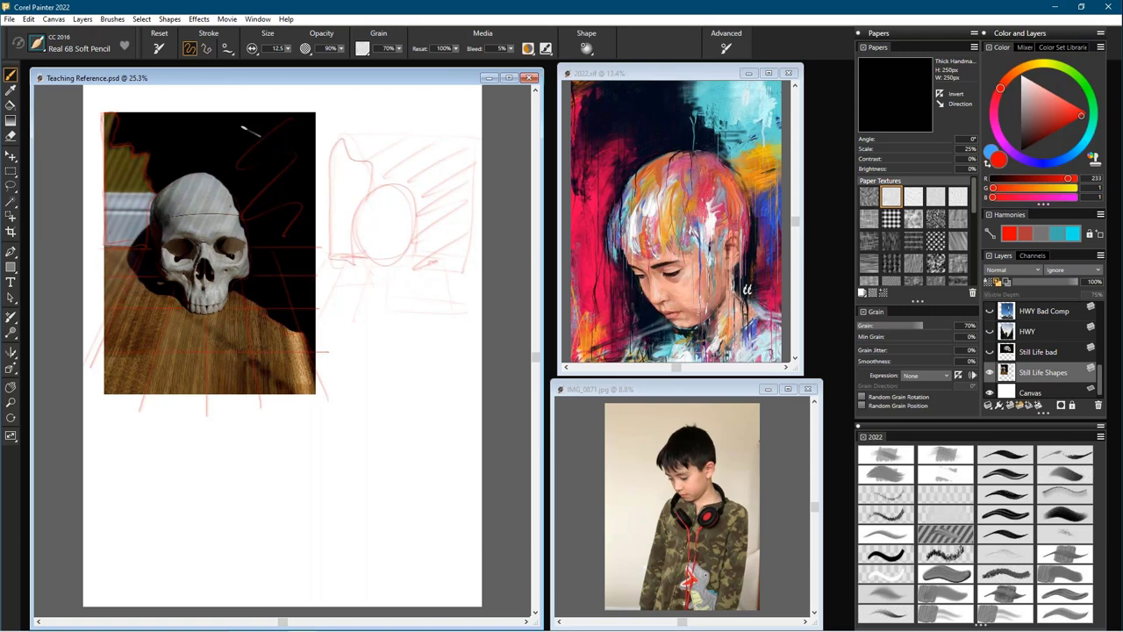
# - Add curved construction lines across the lower half of the sketched skull oval
pyautogui.hotkey('ctrl', '+')
pyautogui.hotkey('ctrl', '+')
pyautogui.moveTo(211, 297); pyautogui.dragTo(346, 383)
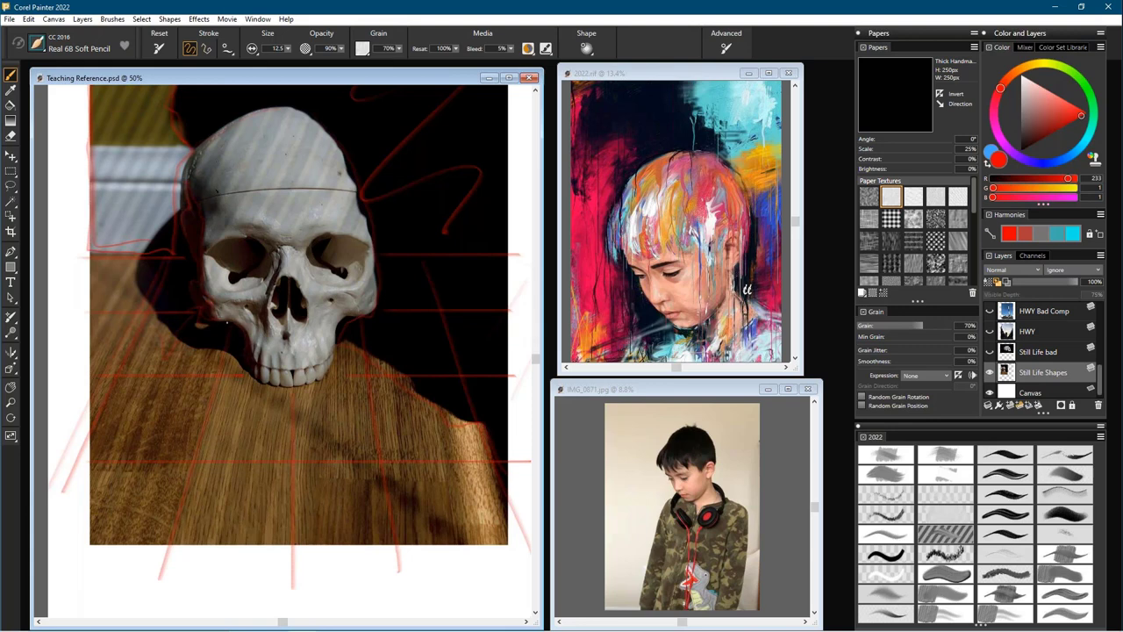
pyautogui.moveTo(451, 480)
pyautogui.mouseDown()
pyautogui.moveTo(238, 498)
pyautogui.moveTo(228, 514)
pyautogui.mouseUp()
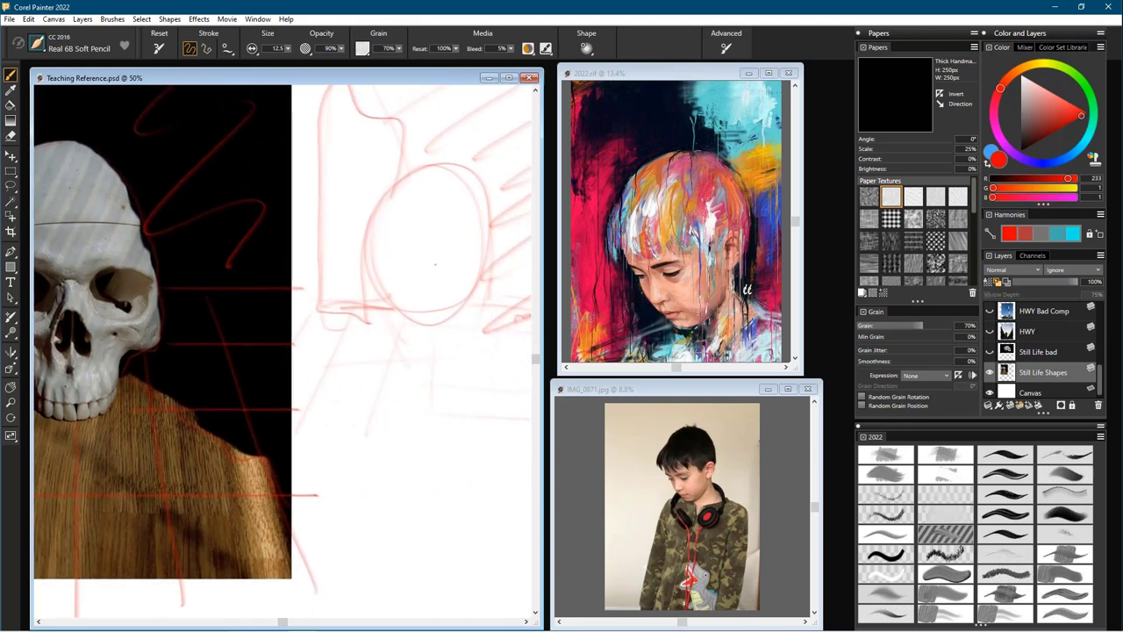
pyautogui.hotkey('ctrl', '-')
pyautogui.hotkey('ctrl', '-')
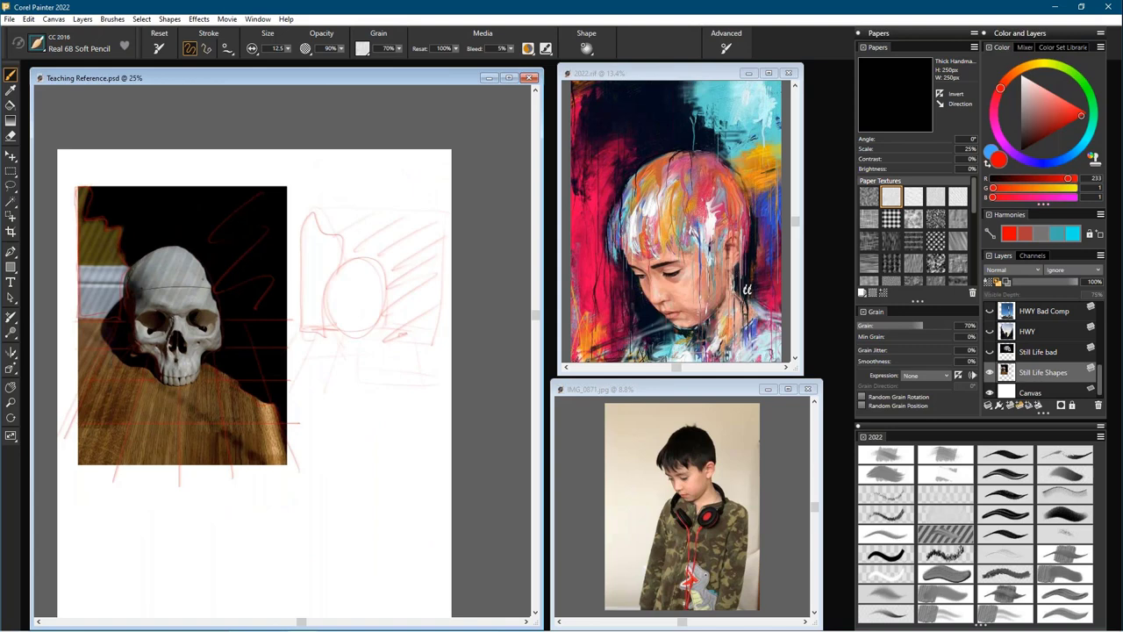
pyautogui.moveTo(379, 291)
pyautogui.mouseDown()
pyautogui.moveTo(338, 300)
pyautogui.moveTo(351, 304)
pyautogui.mouseUp()
pyautogui.moveTo(366, 451); pyautogui.dragTo(378, 373)
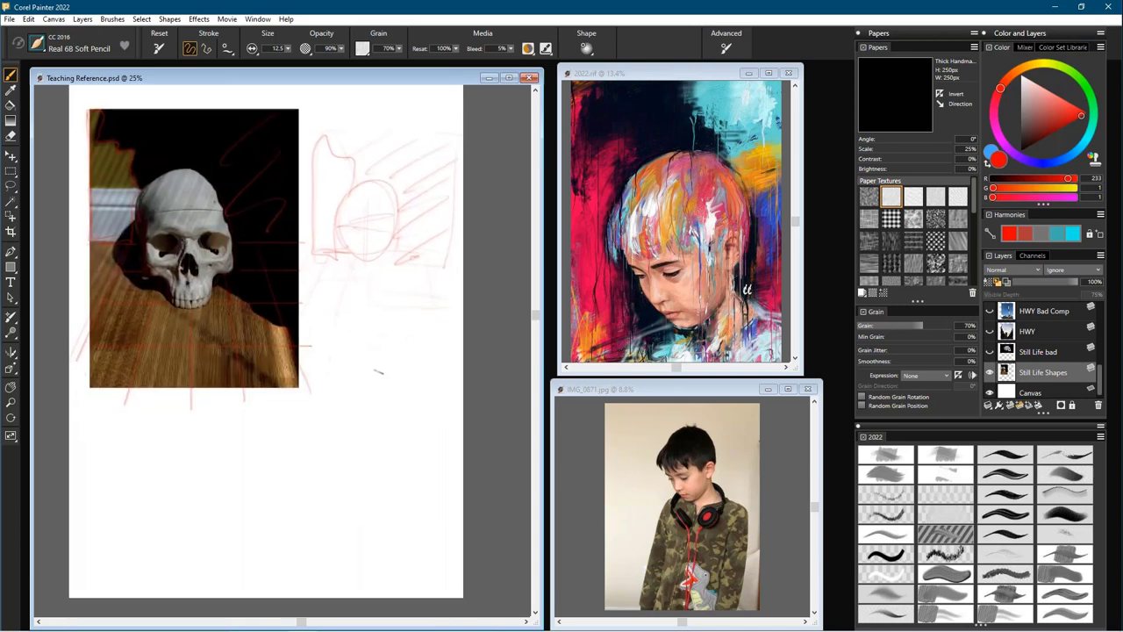
# - Hide the Still Life Shapes layer, then show and select the Still Life bad layer
pyautogui.click(990, 372)
pyautogui.click(989, 352)
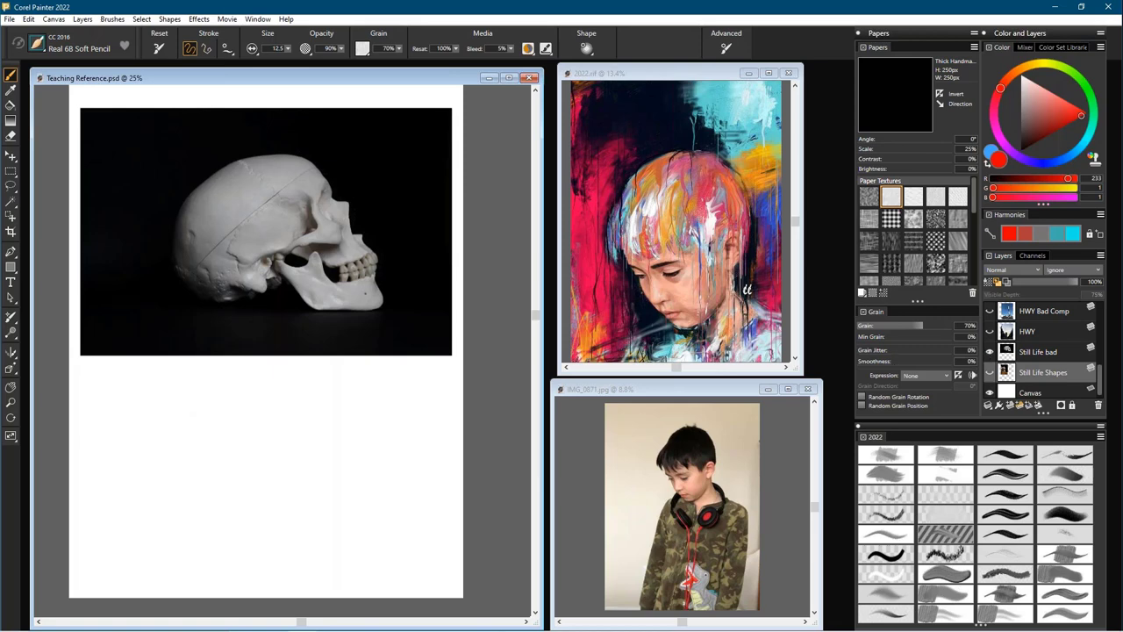
pyautogui.click(1014, 357)
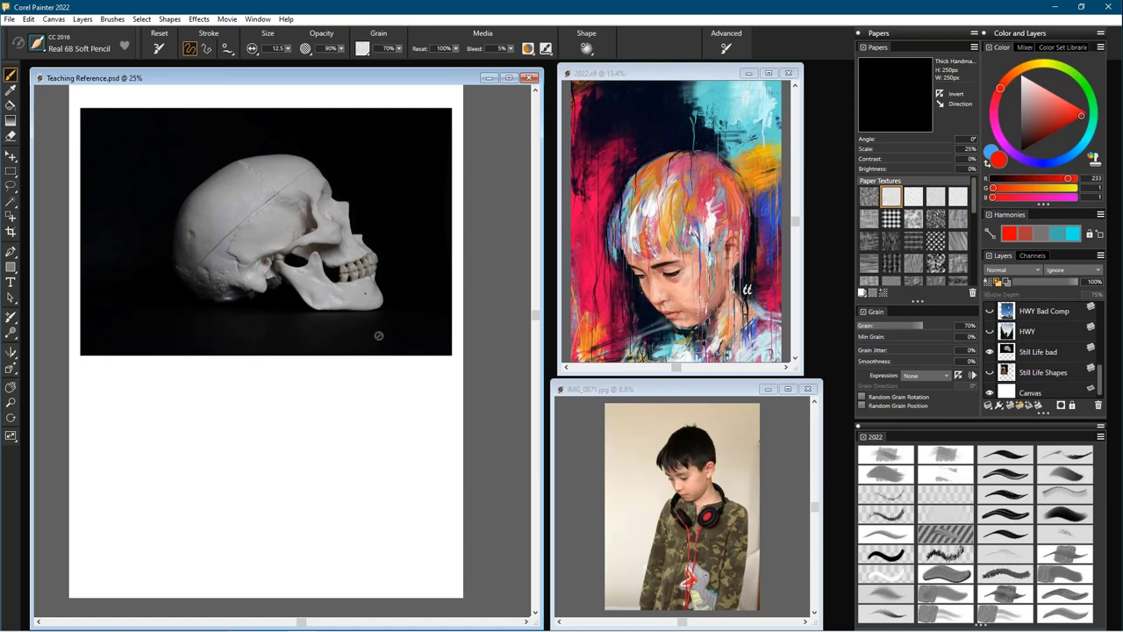
pyautogui.click(1036, 353)
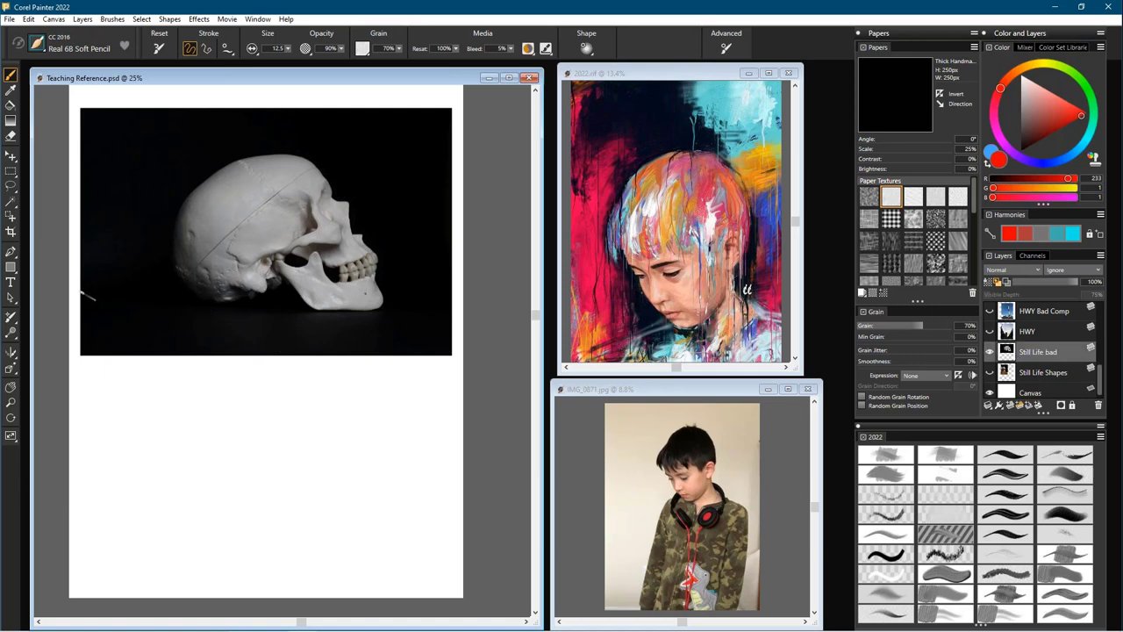
# - Draw a red perspective grid over the dark floor beneath the side-view skull
pyautogui.moveTo(84, 286); pyautogui.dragTo(180, 287)
pyautogui.moveTo(180, 306); pyautogui.dragTo(120, 367)
pyautogui.moveTo(219, 315); pyautogui.dragTo(193, 372)
pyautogui.moveTo(263, 311)
pyautogui.mouseDown()
pyautogui.moveTo(274, 348)
pyautogui.moveTo(263, 372)
pyautogui.mouseUp()
pyautogui.moveTo(319, 316); pyautogui.dragTo(325, 373)
pyautogui.moveTo(358, 322); pyautogui.dragTo(379, 377)
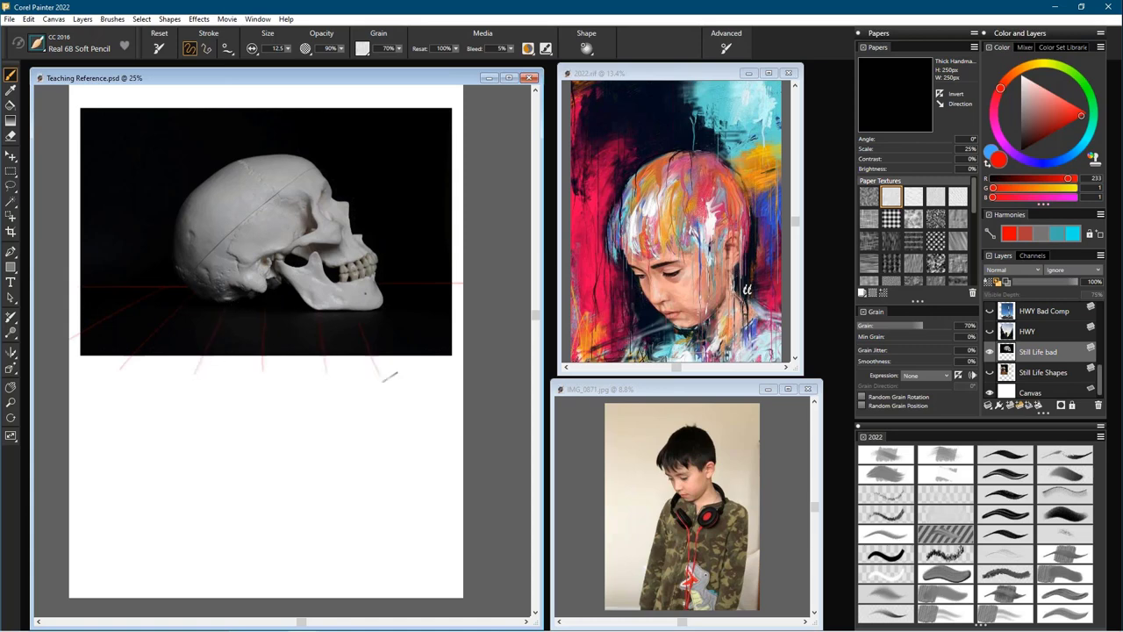
pyautogui.moveTo(402, 302); pyautogui.dragTo(456, 372)
pyautogui.moveTo(400, 297); pyautogui.dragTo(463, 298)
# - Sketch the side-view skull on the blank area below the photo, including the cranium, eye socket, cheekbone and jaw
pyautogui.moveTo(183, 499)
pyautogui.mouseDown()
pyautogui.moveTo(193, 463)
pyautogui.moveTo(218, 441)
pyautogui.moveTo(296, 426)
pyautogui.moveTo(323, 449)
pyautogui.moveTo(332, 478)
pyautogui.mouseUp()
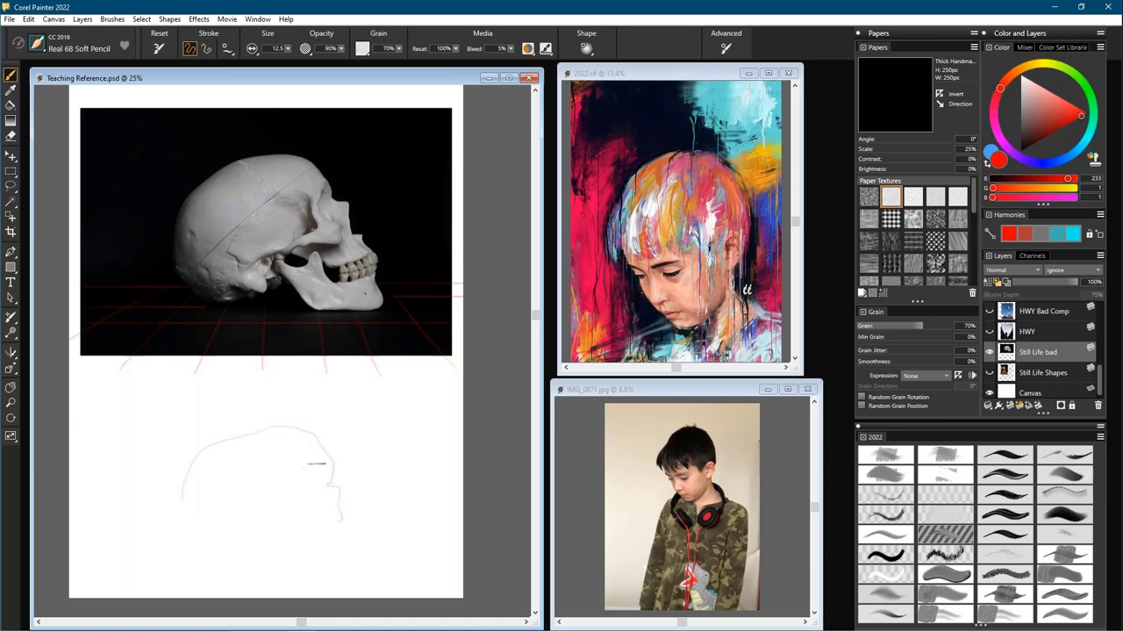
pyautogui.moveTo(323, 463)
pyautogui.mouseDown()
pyautogui.moveTo(301, 480)
pyautogui.moveTo(320, 501)
pyautogui.moveTo(312, 519)
pyautogui.mouseUp()
pyautogui.moveTo(303, 461)
pyautogui.mouseDown()
pyautogui.moveTo(280, 513)
pyautogui.moveTo(260, 526)
pyautogui.moveTo(351, 542)
pyautogui.moveTo(321, 540)
pyautogui.mouseUp()
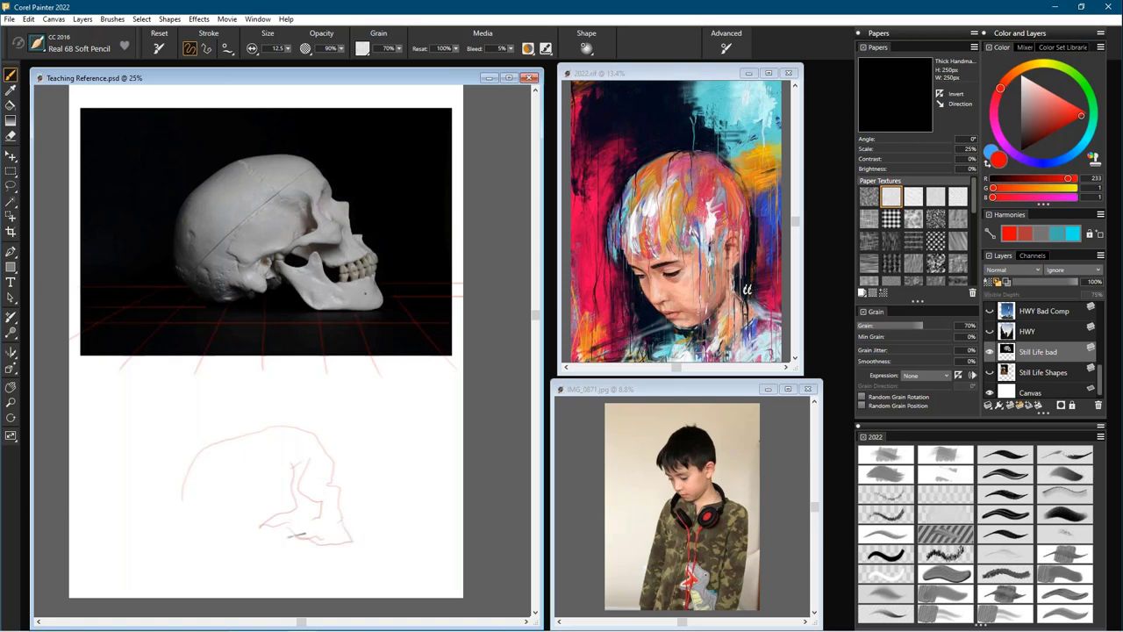
pyautogui.moveTo(246, 435)
pyautogui.mouseDown()
pyautogui.moveTo(193, 463)
pyautogui.moveTo(183, 497)
pyautogui.mouseUp()
pyautogui.moveTo(289, 420)
pyautogui.mouseDown()
pyautogui.moveTo(183, 502)
pyautogui.moveTo(192, 527)
pyautogui.moveTo(248, 552)
pyautogui.moveTo(286, 544)
pyautogui.mouseUp()
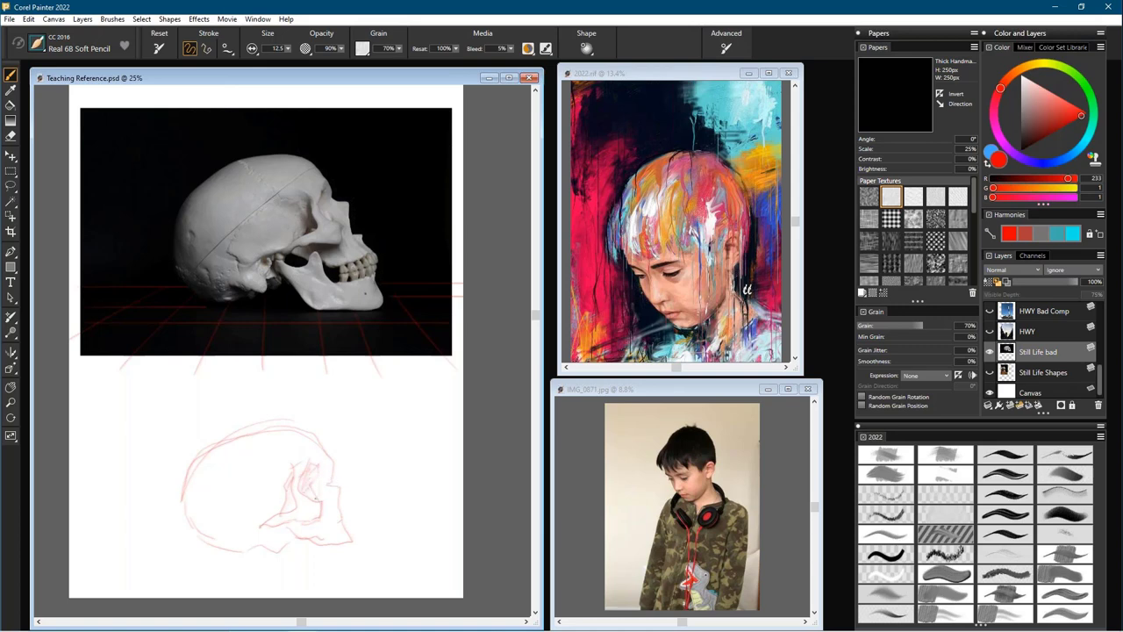
pyautogui.moveTo(339, 493); pyautogui.dragTo(344, 513)
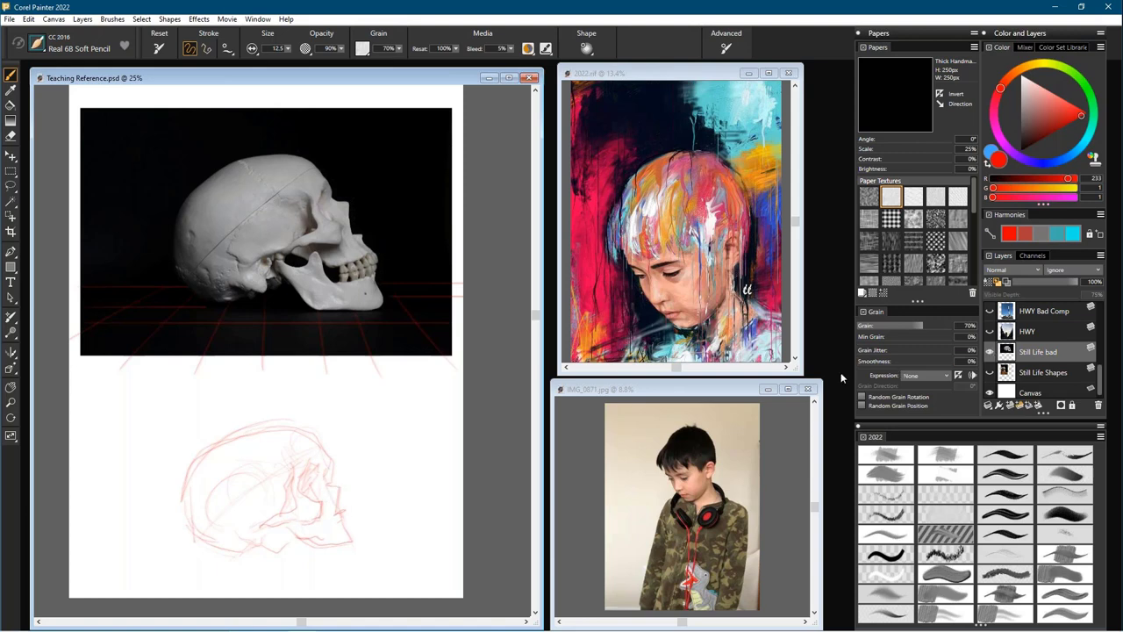
# - Draw faint horizontal ground lines across the base of the side-view skull sketch
pyautogui.moveTo(97, 526); pyautogui.dragTo(358, 532)
pyautogui.moveTo(128, 518); pyautogui.dragTo(186, 518)
pyautogui.moveTo(105, 554); pyautogui.dragTo(404, 554)
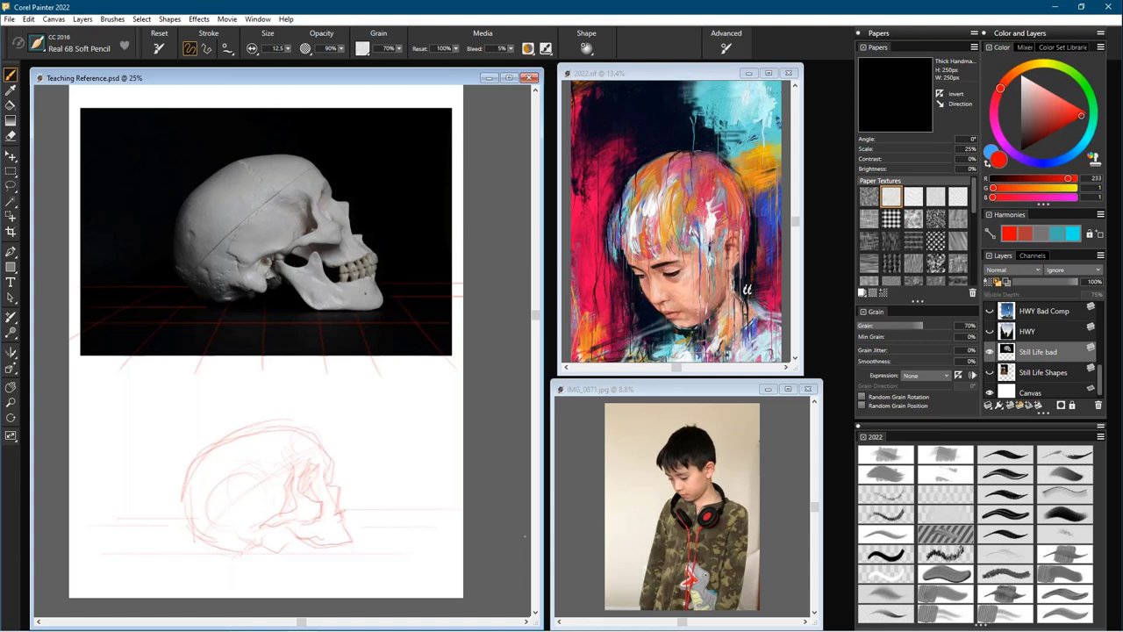
# - Show and select the HWY layer in place of Still Life bad, and trace the overpass edges with converging red lines
pyautogui.click(990, 351)
pyautogui.click(990, 331)
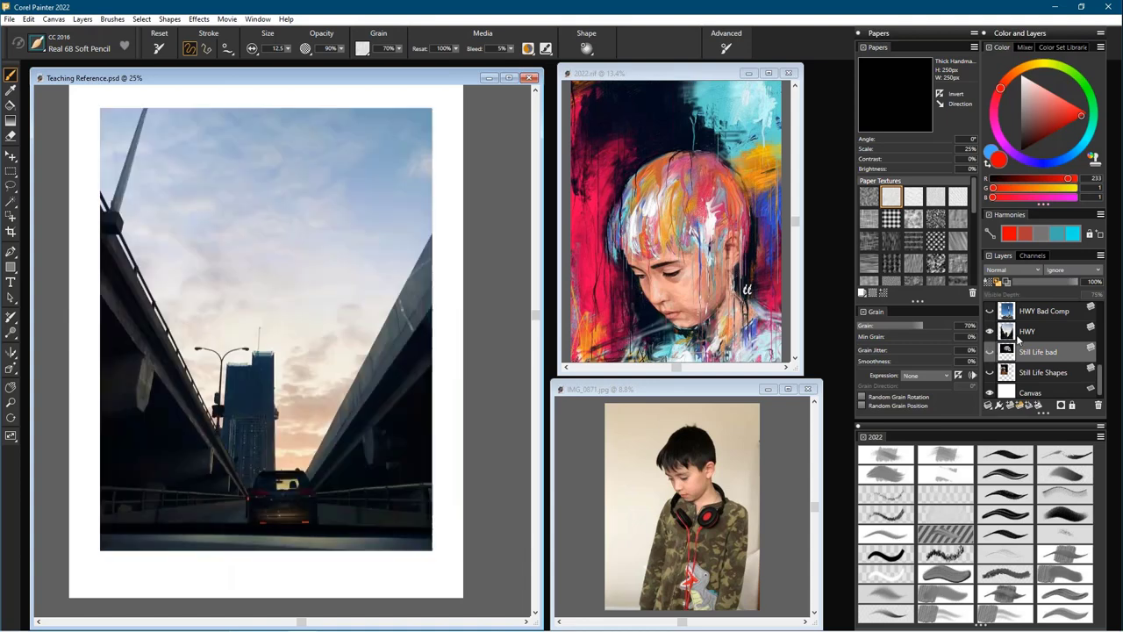
pyautogui.click(1016, 331)
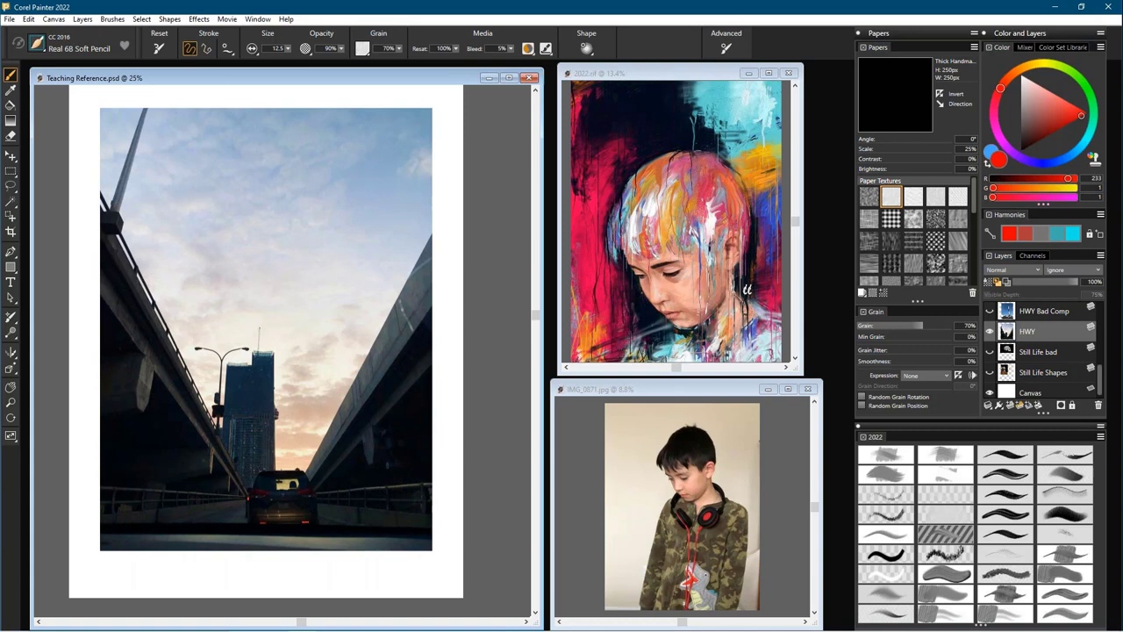
pyautogui.moveTo(87, 207); pyautogui.dragTo(249, 498)
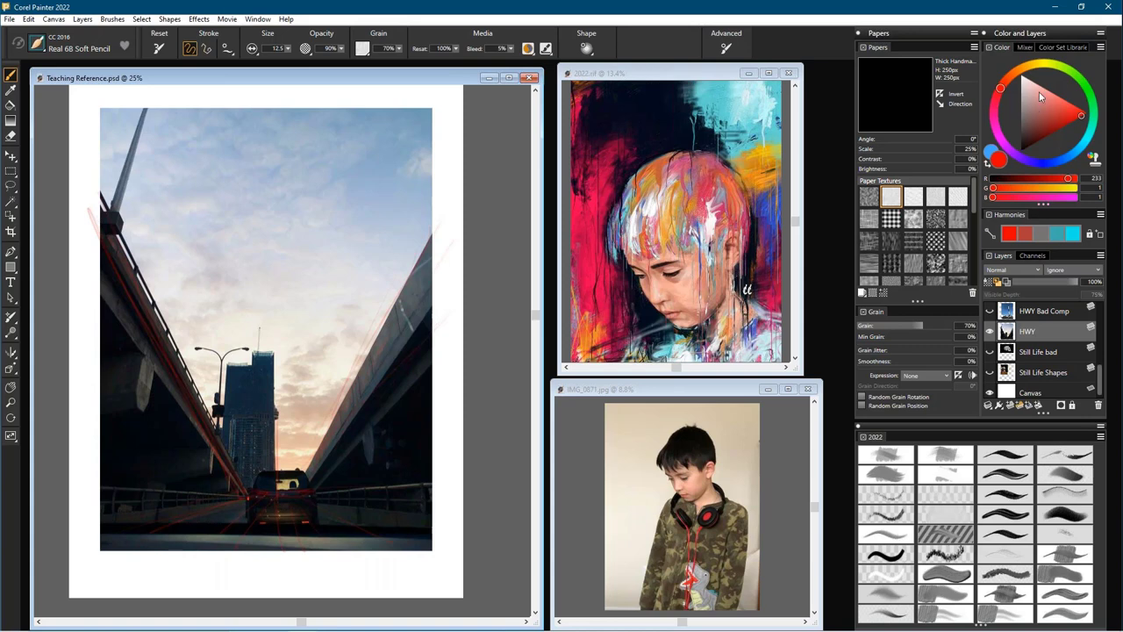
# - Try yellow, black, purple and golden pencil colors for the perspective lines on the highway photo
pyautogui.click(1038, 68)
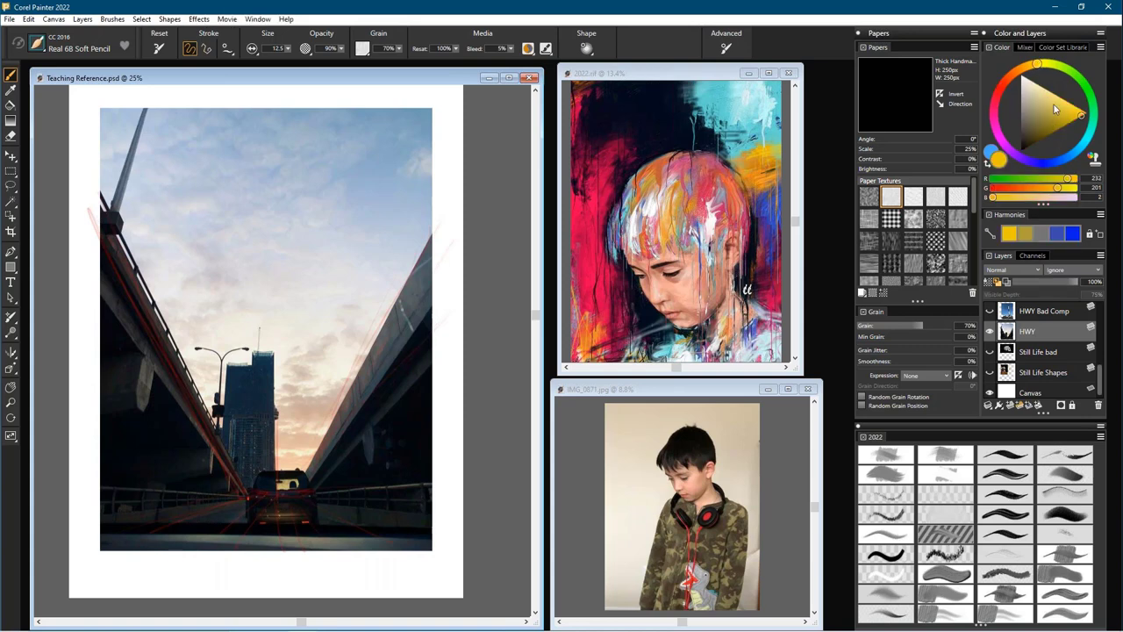
pyautogui.click(1062, 98)
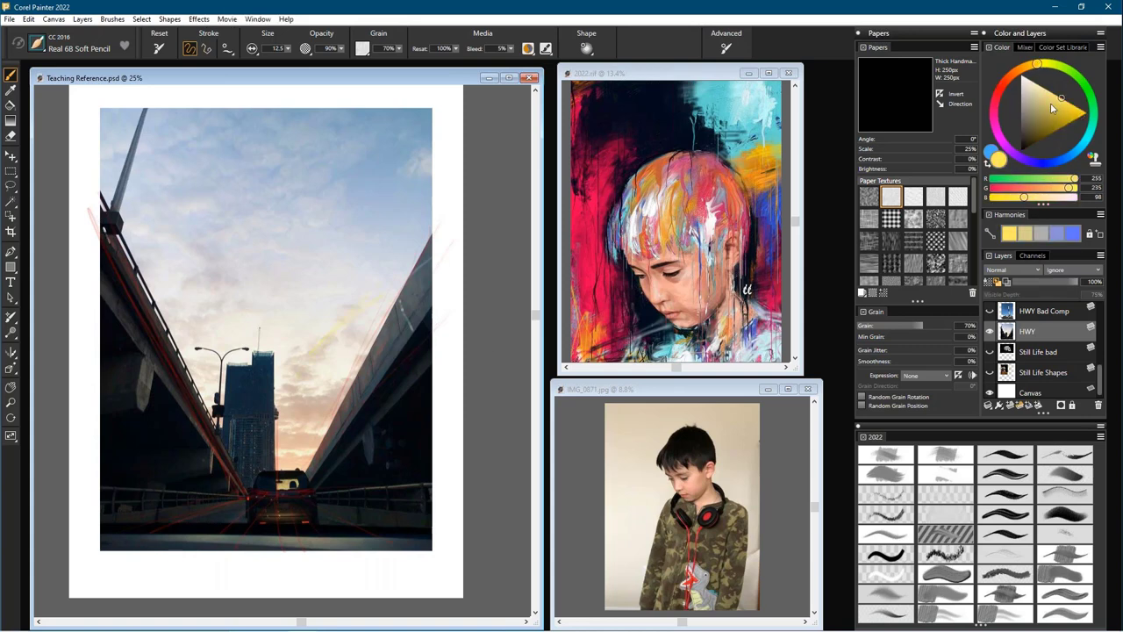
pyautogui.click(1018, 155)
pyautogui.moveTo(997, 91); pyautogui.dragTo(1005, 145)
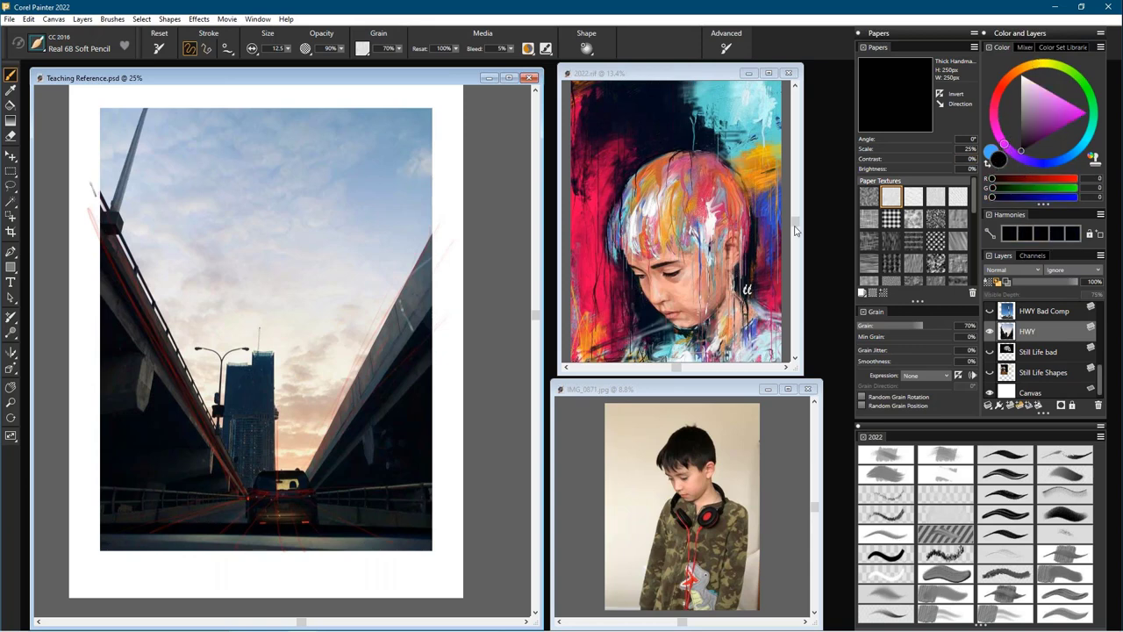
pyautogui.click(1049, 134)
pyautogui.click(1048, 140)
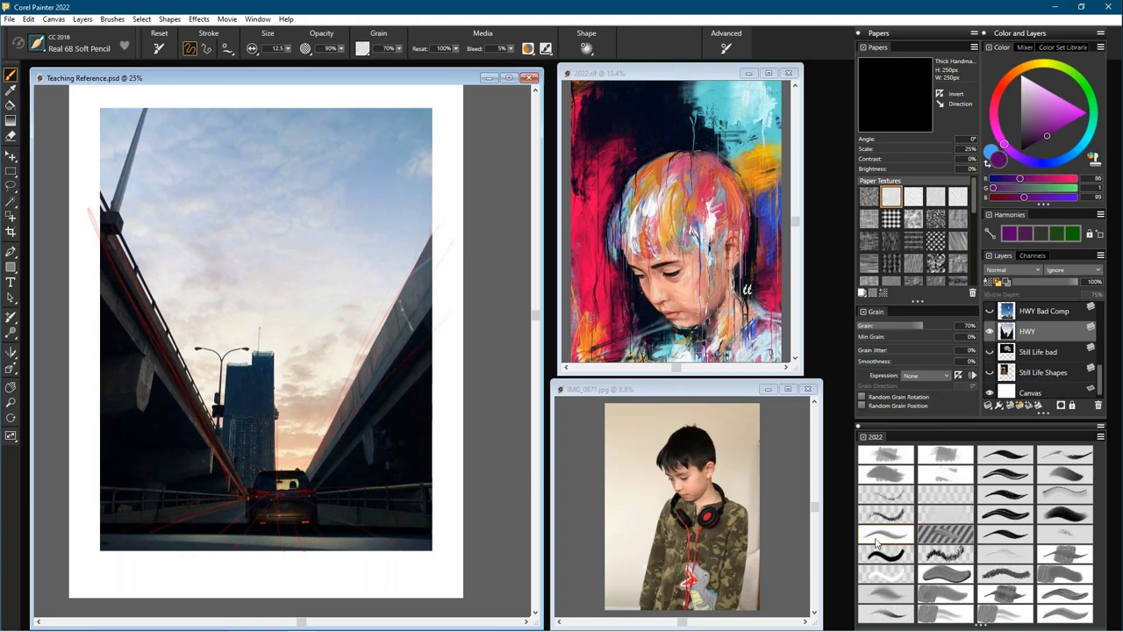
pyautogui.click(1032, 66)
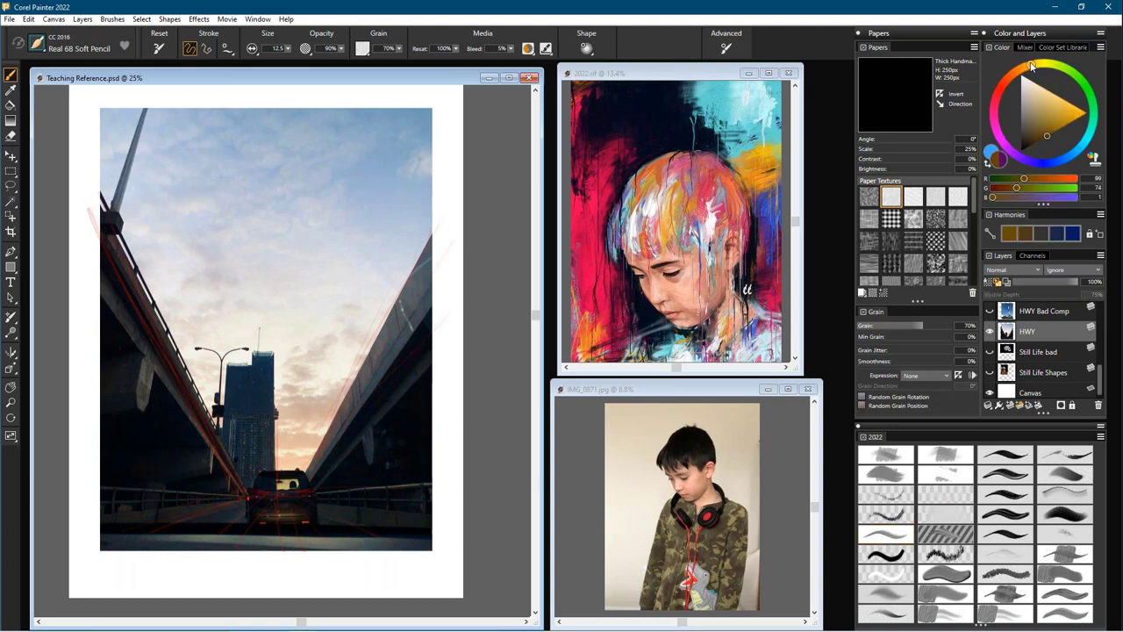
pyautogui.click(1087, 112)
pyautogui.moveTo(390, 291); pyautogui.dragTo(335, 367)
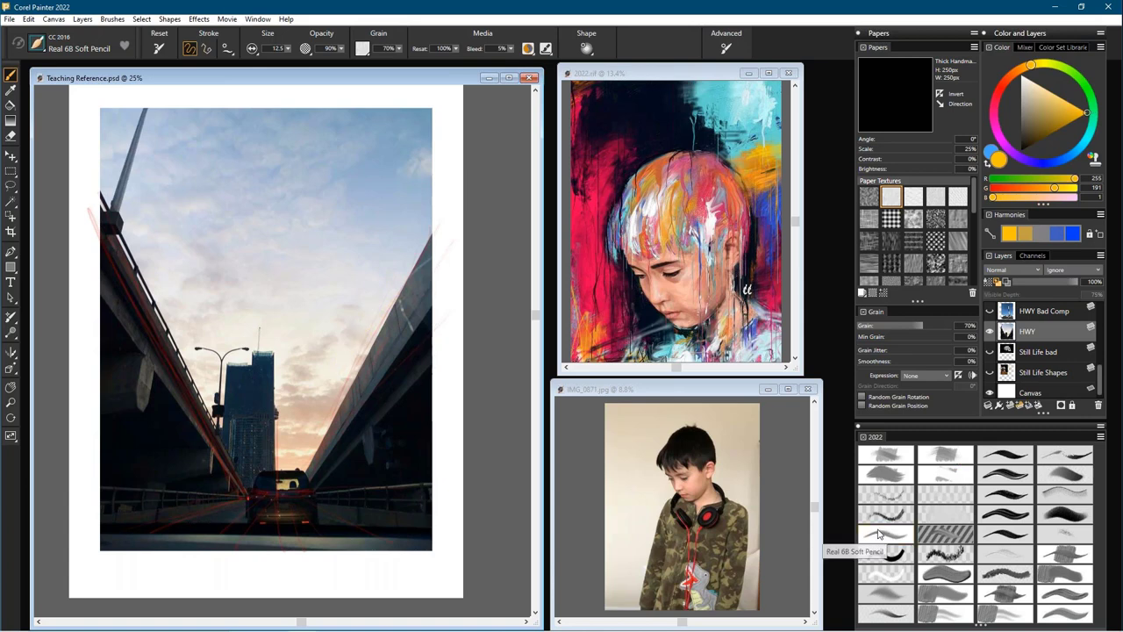
# - Set the brush color to red (R 245, G 1, B 53) and switch to the Scratchboard Tool brush
pyautogui.click(997, 99)
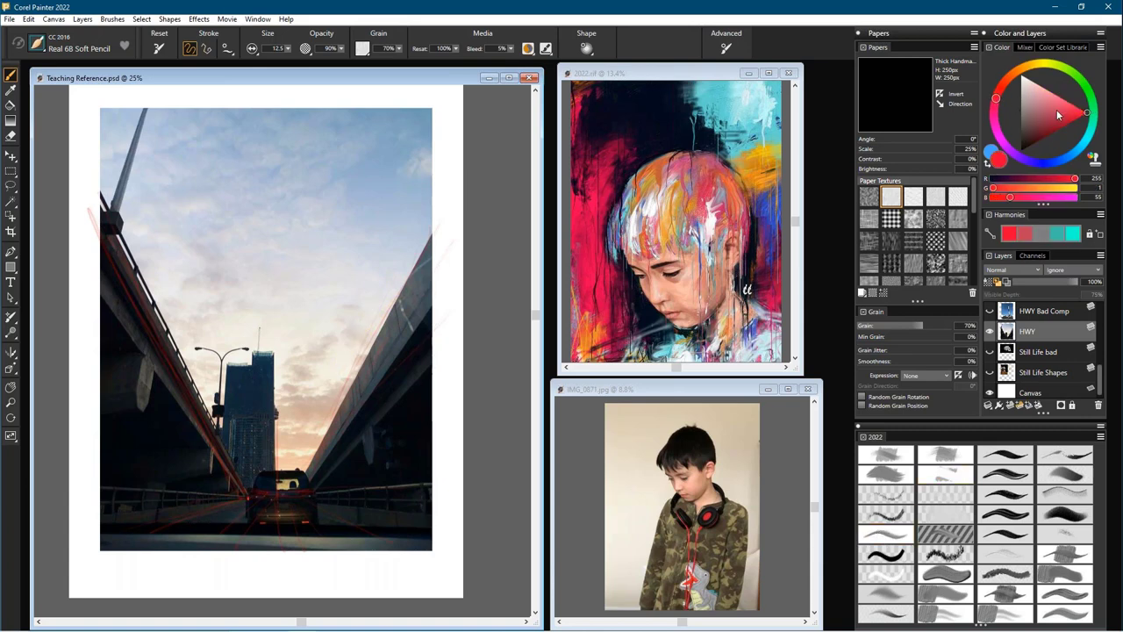
pyautogui.click(1087, 117)
pyautogui.click(1088, 120)
pyautogui.click(891, 568)
# - Try bold red strokes along the right overpass edge down to its vanishing point, and undo them
pyautogui.moveTo(327, 414)
pyautogui.mouseDown()
pyautogui.moveTo(438, 226)
pyautogui.moveTo(326, 414)
pyautogui.mouseUp()
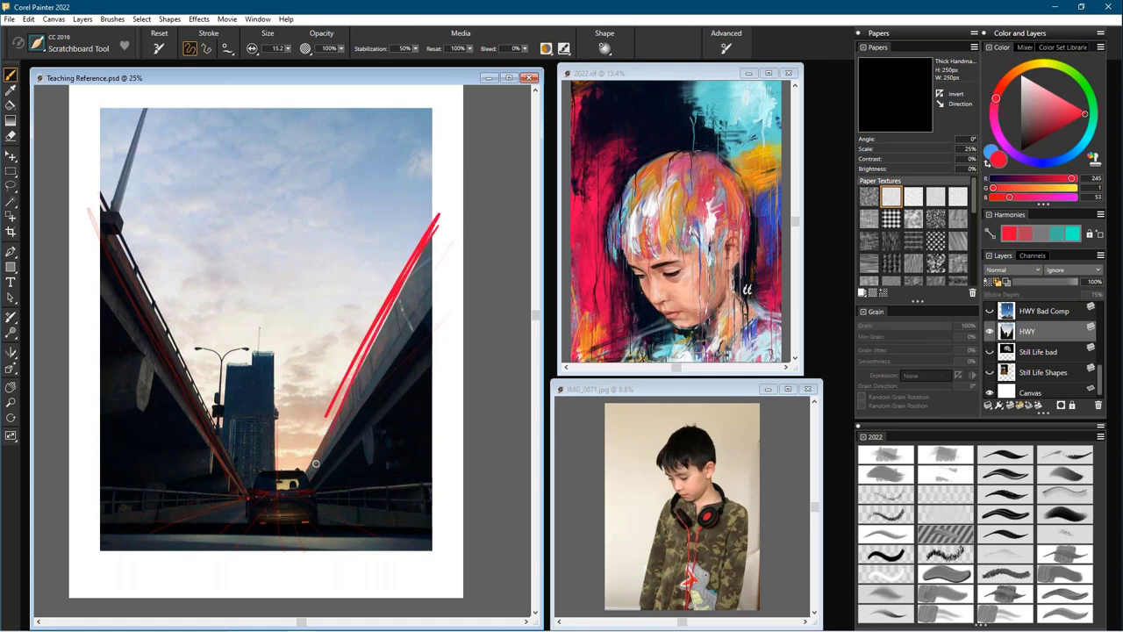
pyautogui.hotkey('ctrl', 'z')
pyautogui.moveTo(437, 211); pyautogui.dragTo(307, 469)
pyautogui.hotkey('ctrl', 'z')
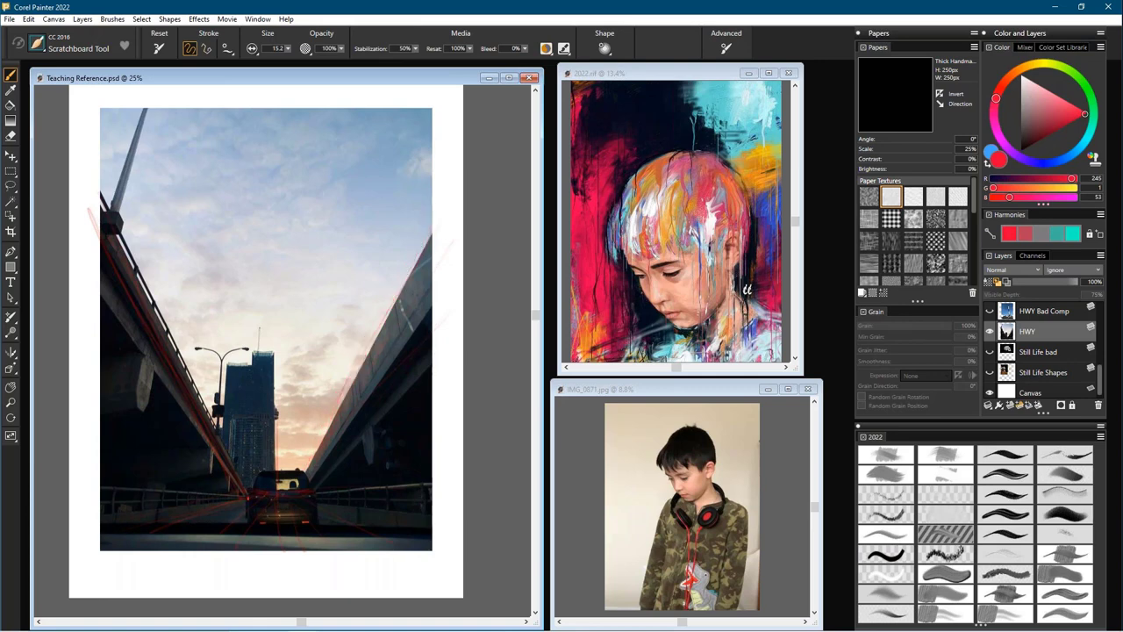
# - Draw bold red lines along both overpass edges, the horizon and the building, plus a perspective grid on the road from the vanishing point
pyautogui.moveTo(96, 187)
pyautogui.mouseDown()
pyautogui.moveTo(201, 423)
pyautogui.moveTo(246, 488)
pyautogui.moveTo(337, 490)
pyautogui.mouseUp()
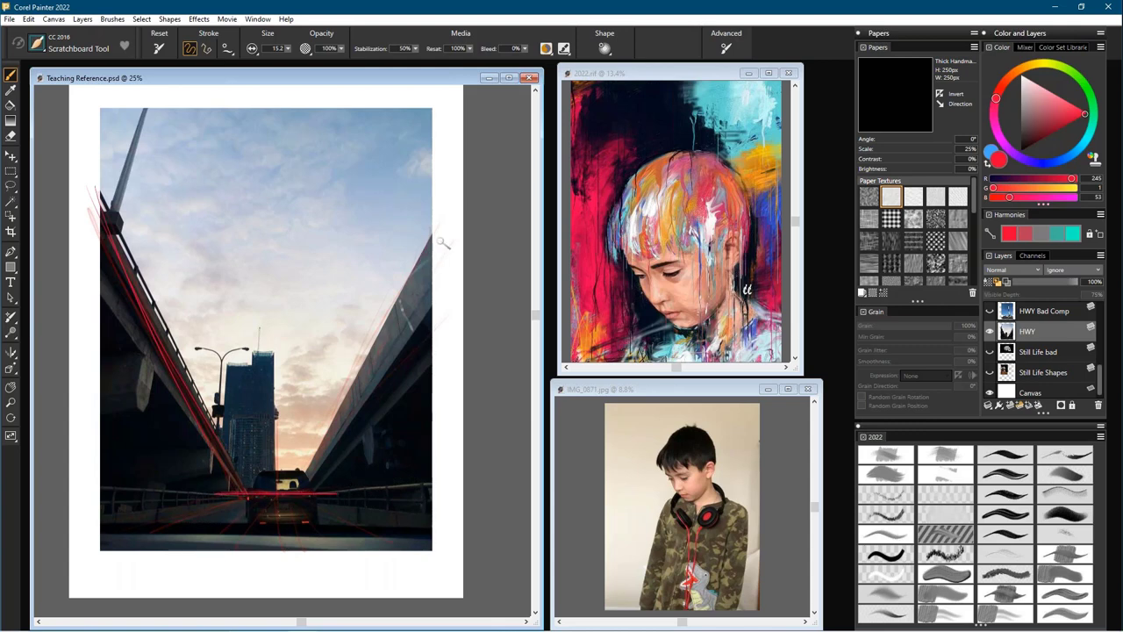
pyautogui.moveTo(308, 485); pyautogui.dragTo(451, 188)
pyautogui.moveTo(275, 352)
pyautogui.mouseDown()
pyautogui.moveTo(273, 527)
pyautogui.moveTo(169, 561)
pyautogui.mouseUp()
pyautogui.moveTo(266, 498)
pyautogui.mouseDown()
pyautogui.moveTo(133, 557)
pyautogui.moveTo(95, 543)
pyautogui.mouseUp()
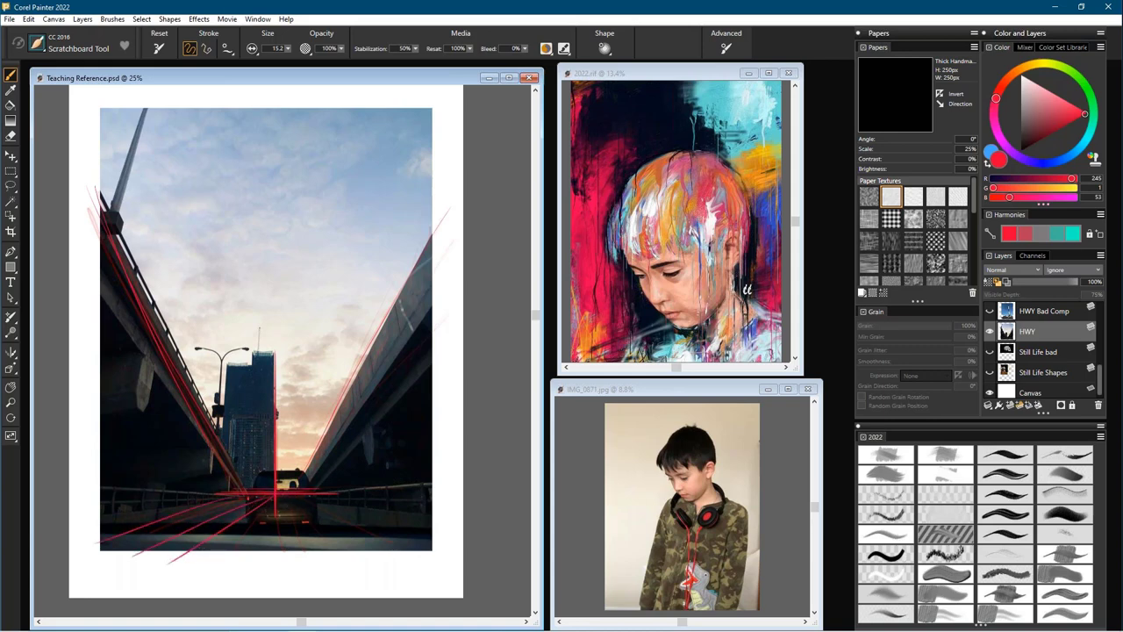
pyautogui.moveTo(277, 495); pyautogui.dragTo(320, 566)
pyautogui.moveTo(318, 496); pyautogui.dragTo(411, 542)
pyautogui.moveTo(158, 510); pyautogui.dragTo(372, 510)
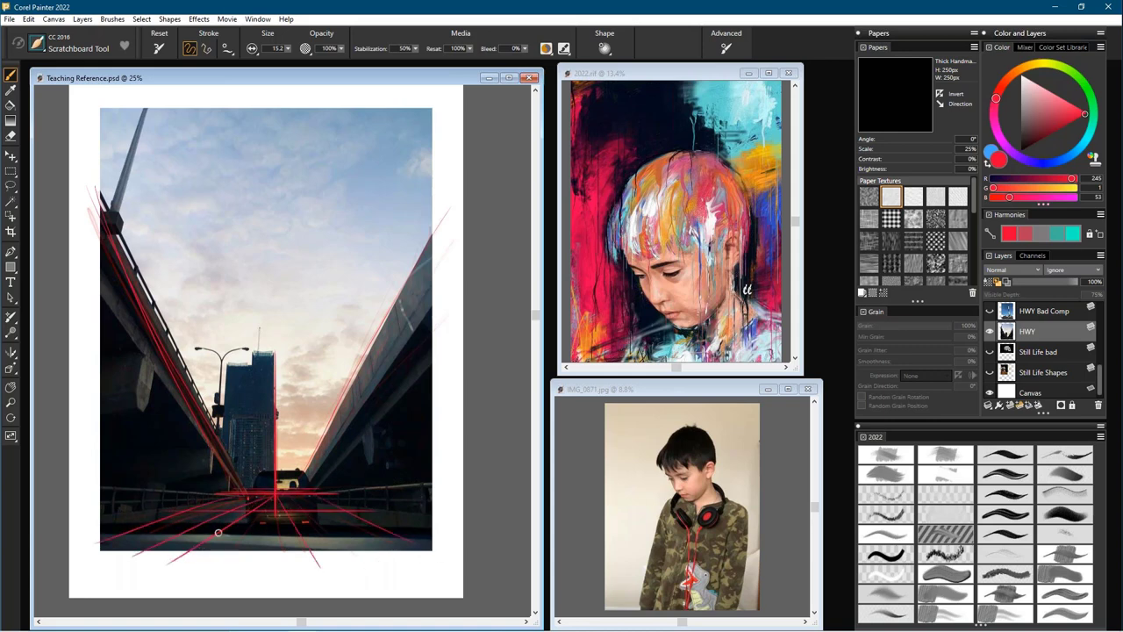
pyautogui.moveTo(247, 535); pyautogui.dragTo(410, 534)
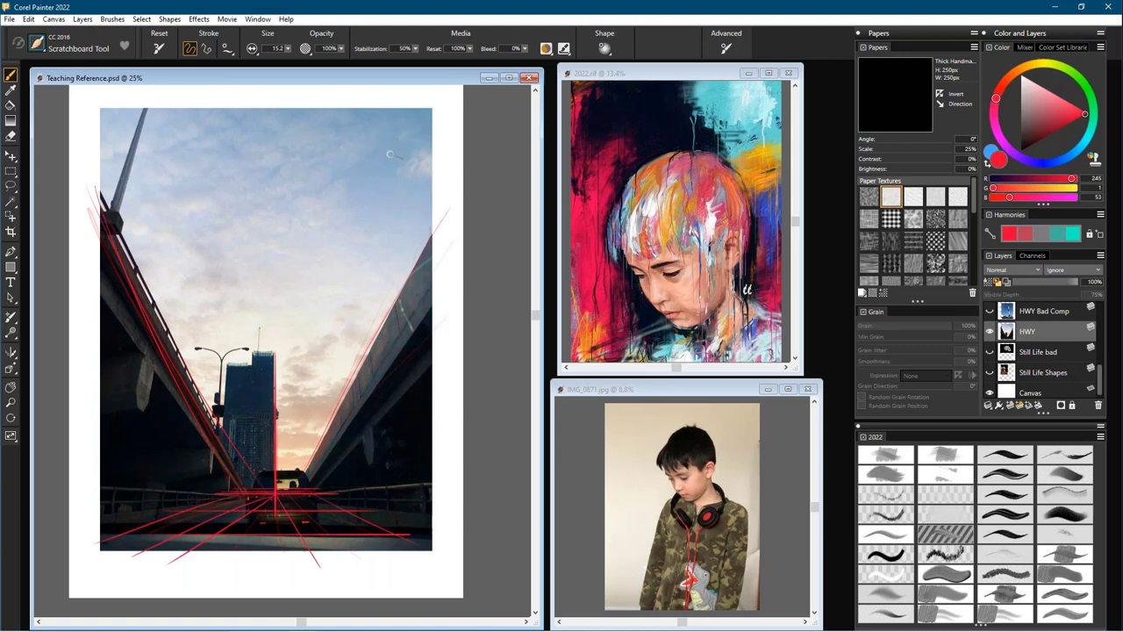
# - Draw a long red double-headed arrow diagonally across the sky of the highway photo
pyautogui.moveTo(396, 139); pyautogui.dragTo(313, 399)
pyautogui.moveTo(371, 159)
pyautogui.mouseDown()
pyautogui.moveTo(407, 129)
pyautogui.moveTo(395, 165)
pyautogui.mouseUp()
pyautogui.moveTo(306, 374); pyautogui.dragTo(319, 395)
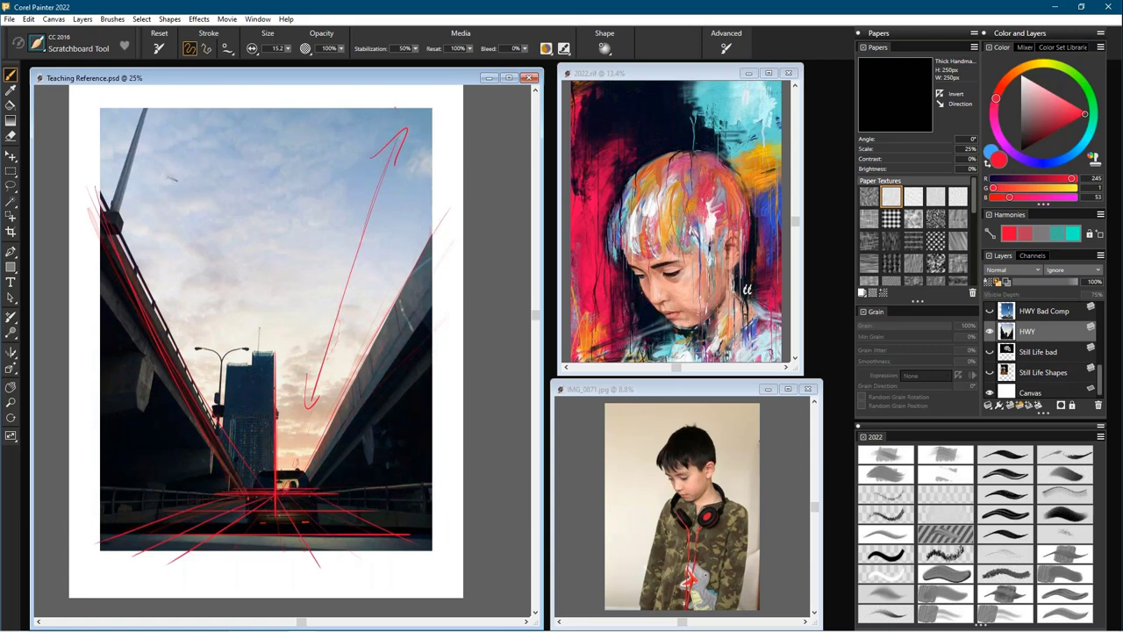
# - Sketch a ringed planet and a large figure's outline in the sky, and add a stroke along the overpass edge beside the arrow
pyautogui.moveTo(173, 180)
pyautogui.mouseDown()
pyautogui.moveTo(205, 146)
pyautogui.moveTo(215, 199)
pyautogui.moveTo(200, 179)
pyautogui.moveTo(224, 206)
pyautogui.moveTo(169, 212)
pyautogui.moveTo(227, 181)
pyautogui.mouseUp()
pyautogui.moveTo(271, 258)
pyautogui.mouseDown()
pyautogui.moveTo(293, 230)
pyautogui.moveTo(304, 279)
pyautogui.moveTo(247, 336)
pyautogui.mouseUp()
pyautogui.moveTo(309, 274); pyautogui.dragTo(321, 344)
pyautogui.moveTo(305, 403); pyautogui.dragTo(303, 439)
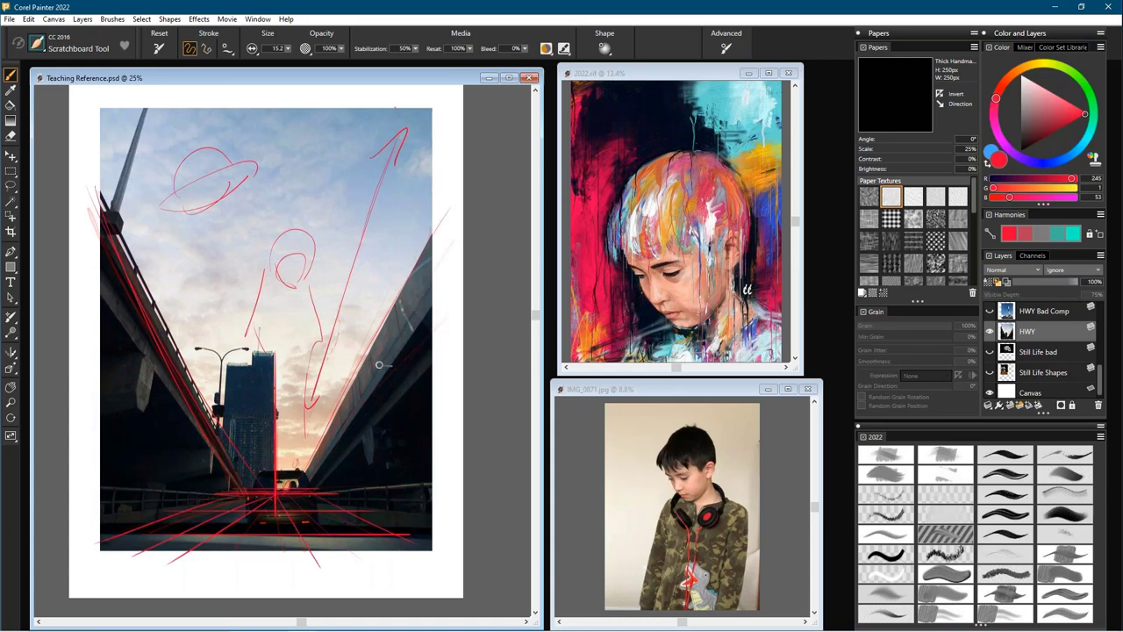
pyautogui.moveTo(448, 214); pyautogui.dragTo(313, 423)
# - Hide the HWY layer and show and select the HWY Bad Comp layer
pyautogui.click(991, 332)
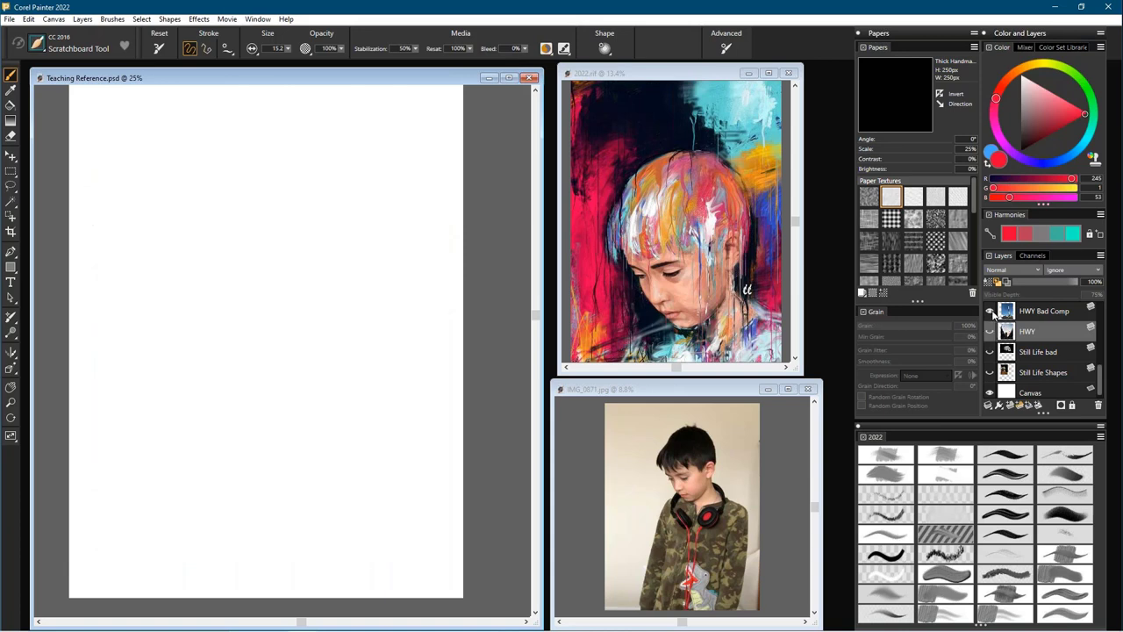
pyautogui.click(991, 312)
pyautogui.click(1032, 314)
pyautogui.moveTo(1102, 381); pyautogui.dragTo(1102, 358)
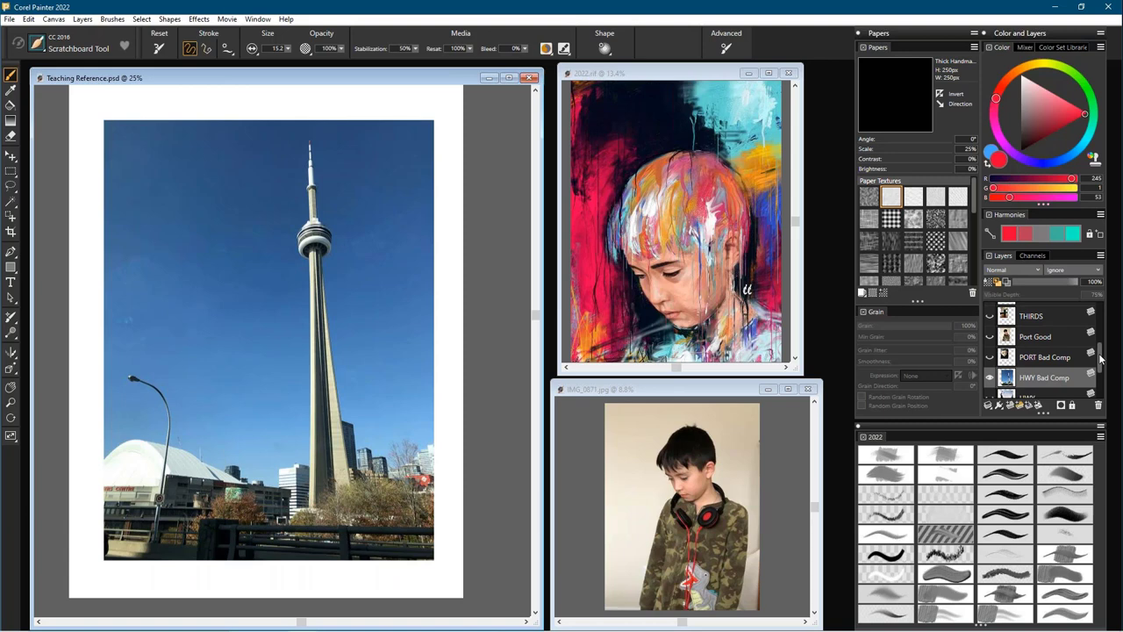
# - Draw a red arrow pointing at the tower's observation pod and sketch a rough curved shape in the empty sky beside it
pyautogui.moveTo(381, 180)
pyautogui.mouseDown()
pyautogui.moveTo(334, 236)
pyautogui.moveTo(351, 230)
pyautogui.mouseUp()
pyautogui.moveTo(153, 192)
pyautogui.mouseDown()
pyautogui.moveTo(194, 164)
pyautogui.moveTo(236, 224)
pyautogui.mouseUp()
pyautogui.moveTo(137, 217)
pyautogui.mouseDown()
pyautogui.moveTo(244, 233)
pyautogui.moveTo(242, 251)
pyautogui.mouseUp()
pyautogui.moveTo(158, 235)
pyautogui.mouseDown()
pyautogui.moveTo(192, 229)
pyautogui.moveTo(162, 246)
pyautogui.mouseUp()
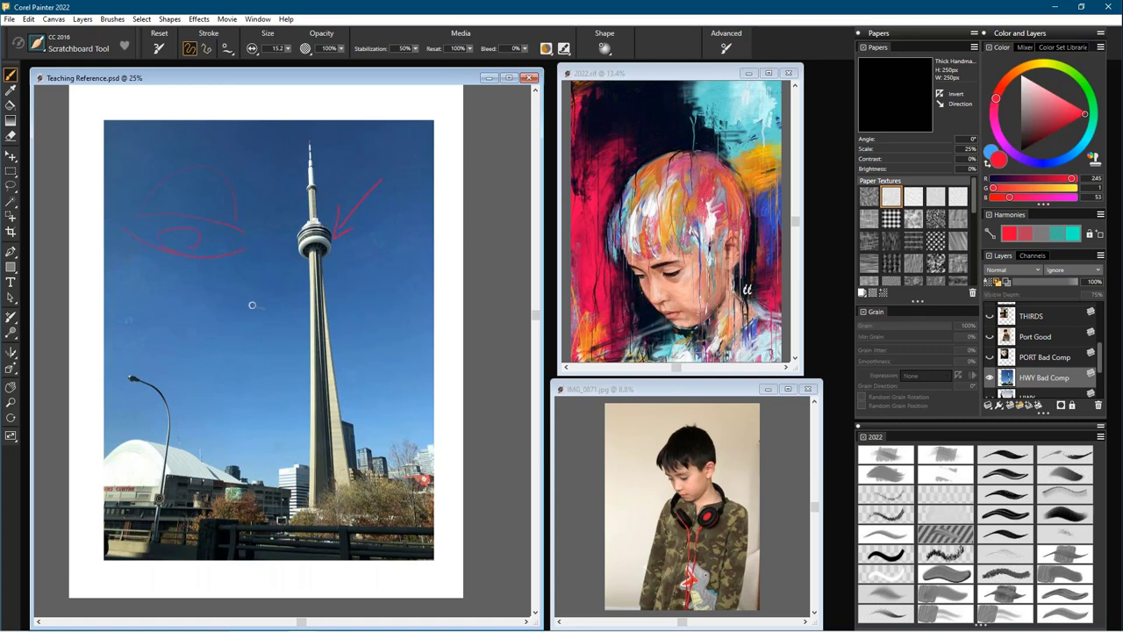
# - Mark the white dome with a red arrow and circle, and draw horizontal lines along the skyline at the tower's base
pyautogui.moveTo(107, 384)
pyautogui.mouseDown()
pyautogui.moveTo(117, 431)
pyautogui.moveTo(122, 420)
pyautogui.moveTo(160, 499)
pyautogui.moveTo(115, 424)
pyautogui.mouseUp()
pyautogui.moveTo(124, 511); pyautogui.dragTo(458, 511)
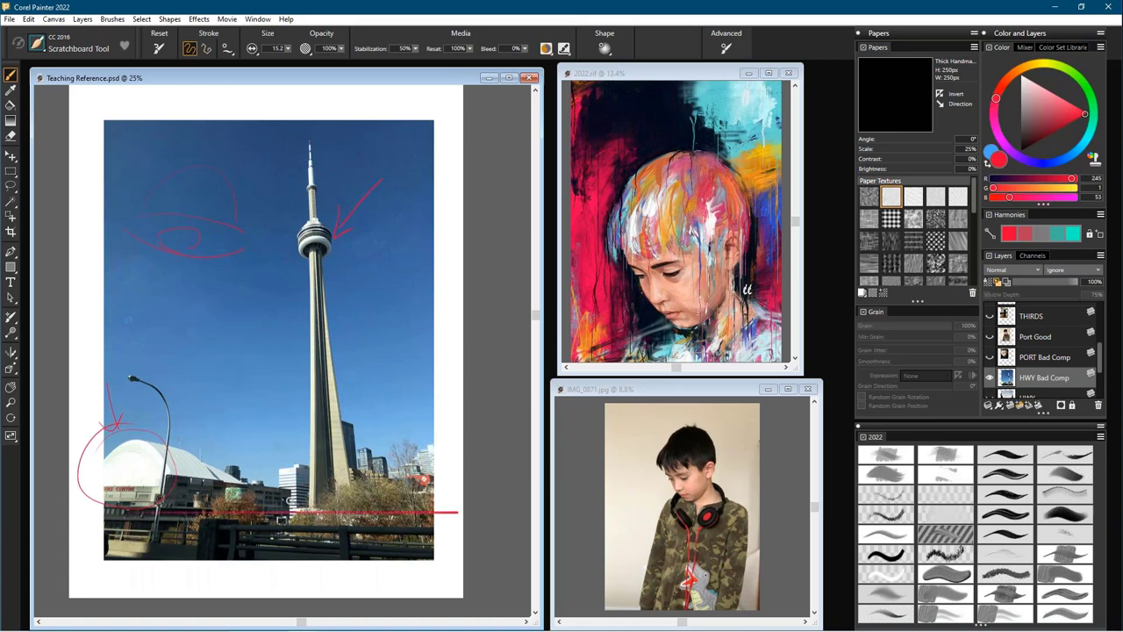
pyautogui.moveTo(293, 501); pyautogui.dragTo(459, 502)
# - Show and select the PORT Bad Comp layer in place of HWY Bad Comp
pyautogui.click(990, 377)
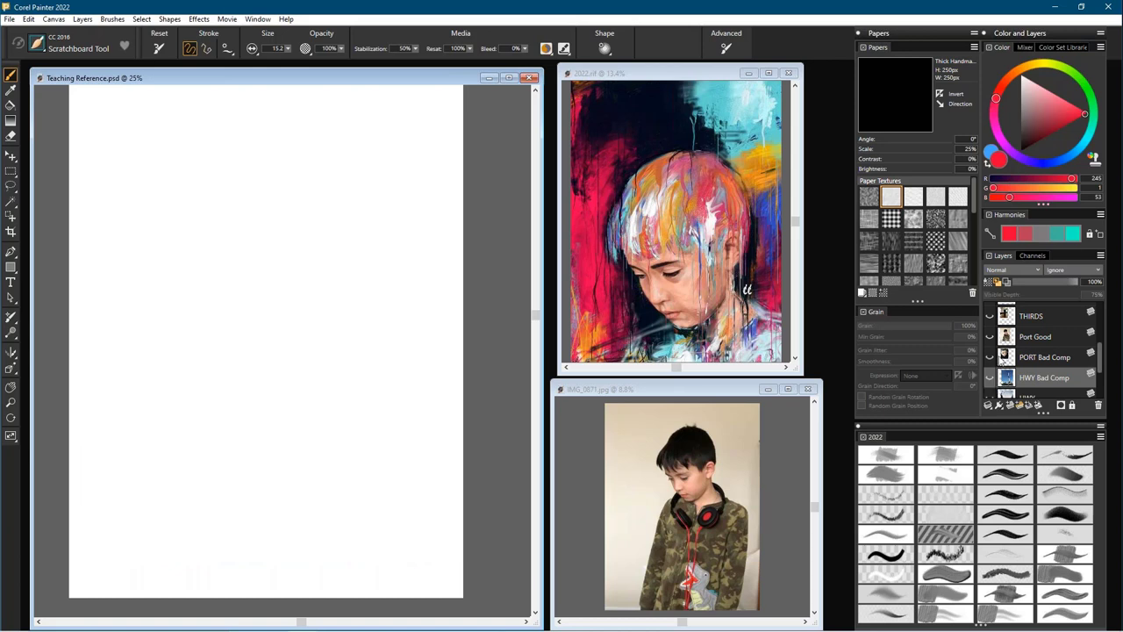
pyautogui.click(990, 357)
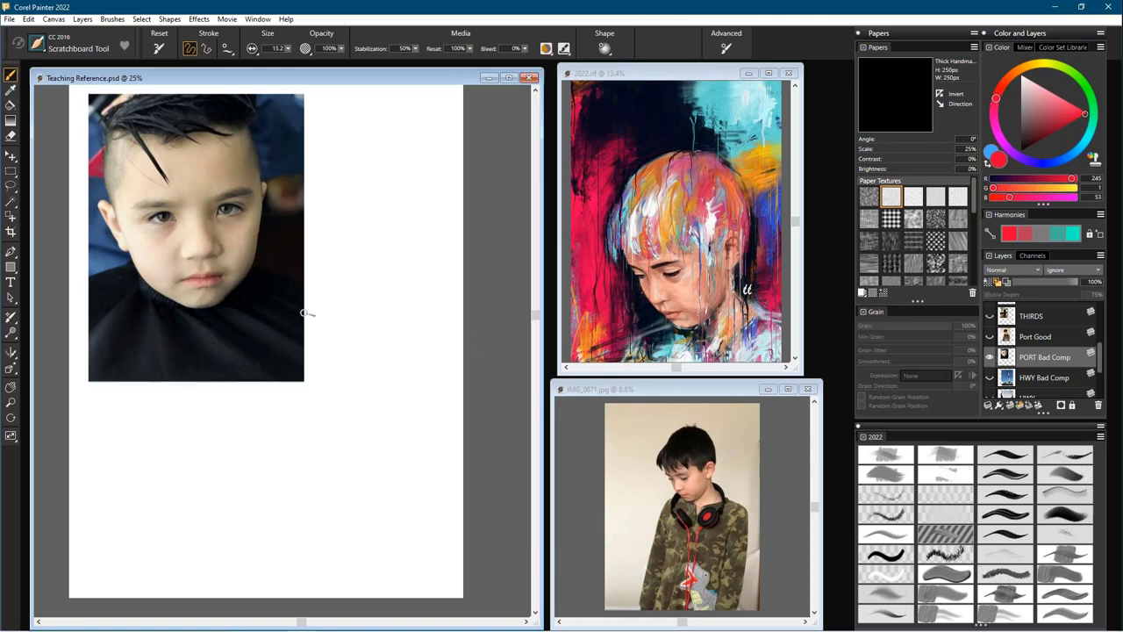
pyautogui.moveTo(324, 314); pyautogui.dragTo(328, 348)
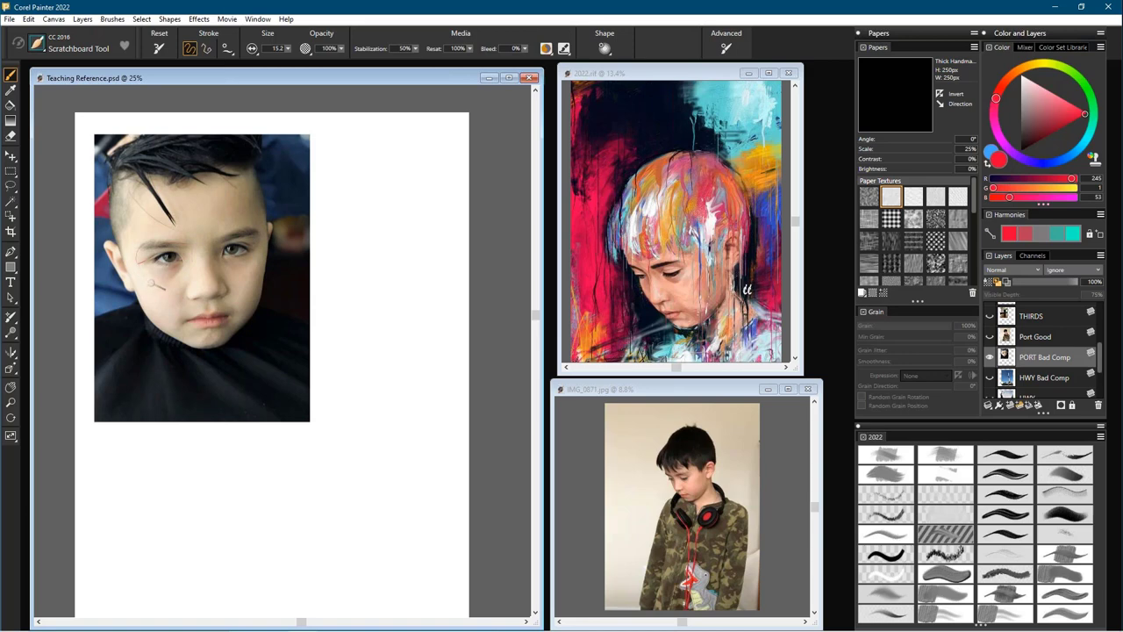
# - Draw short red strokes over the eyes and nose of the close-up portrait
pyautogui.moveTo(150, 255); pyautogui.dragTo(207, 256)
pyautogui.moveTo(234, 279); pyautogui.dragTo(247, 272)
pyautogui.moveTo(195, 274); pyautogui.dragTo(211, 267)
# - Hide the PORT Bad Comp layer and show and select the Port Good layer
pyautogui.click(991, 357)
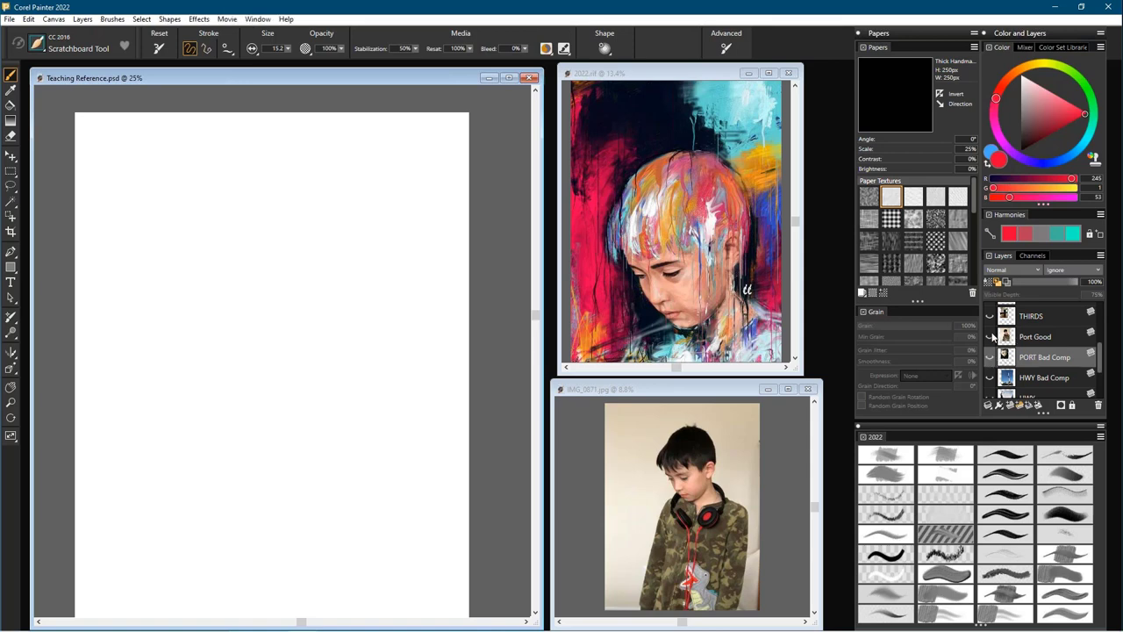
pyautogui.click(991, 337)
pyautogui.click(1029, 337)
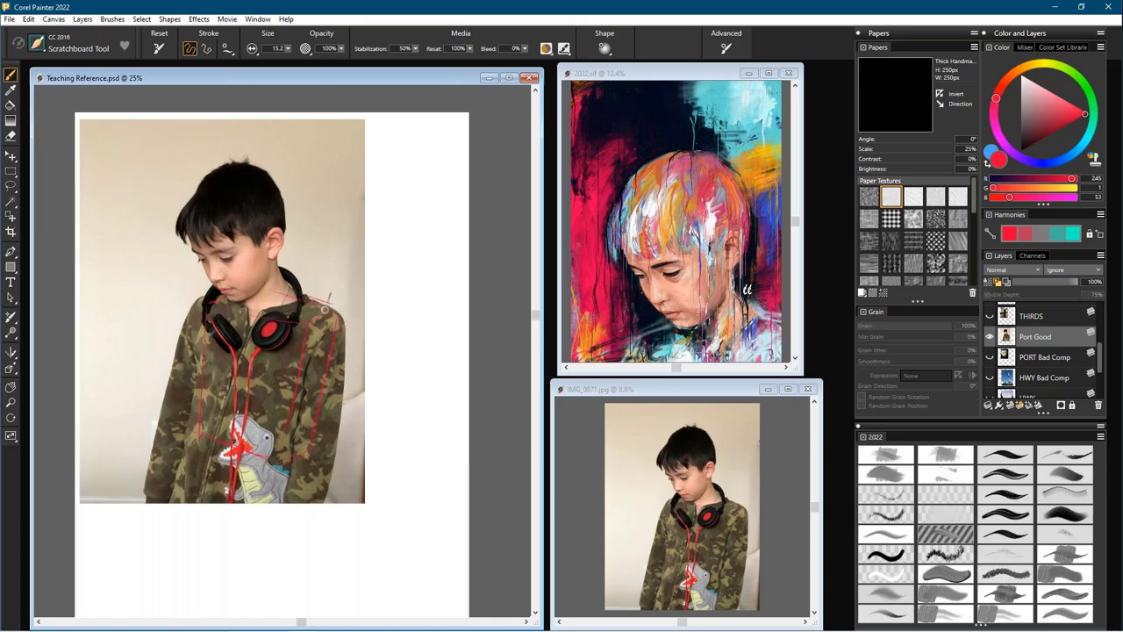
# - Trace the boy's hair, face and neck with angular red construction lines
pyautogui.moveTo(201, 202)
pyautogui.mouseDown()
pyautogui.moveTo(224, 166)
pyautogui.moveTo(272, 178)
pyautogui.moveTo(211, 225)
pyautogui.moveTo(188, 216)
pyautogui.moveTo(237, 220)
pyautogui.mouseUp()
pyautogui.moveTo(250, 204); pyautogui.dragTo(268, 181)
pyautogui.moveTo(238, 236); pyautogui.dragTo(255, 289)
pyautogui.moveTo(242, 245); pyautogui.dragTo(261, 300)
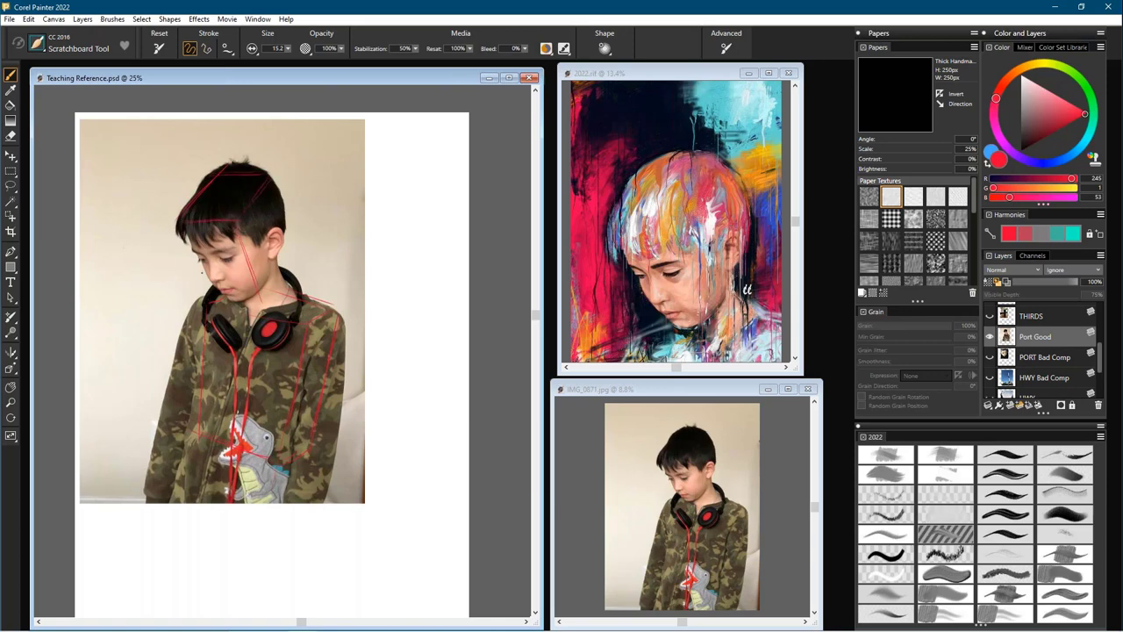
pyautogui.moveTo(187, 237); pyautogui.dragTo(211, 290)
pyautogui.moveTo(276, 271); pyautogui.dragTo(258, 295)
pyautogui.moveTo(275, 186); pyautogui.dragTo(290, 258)
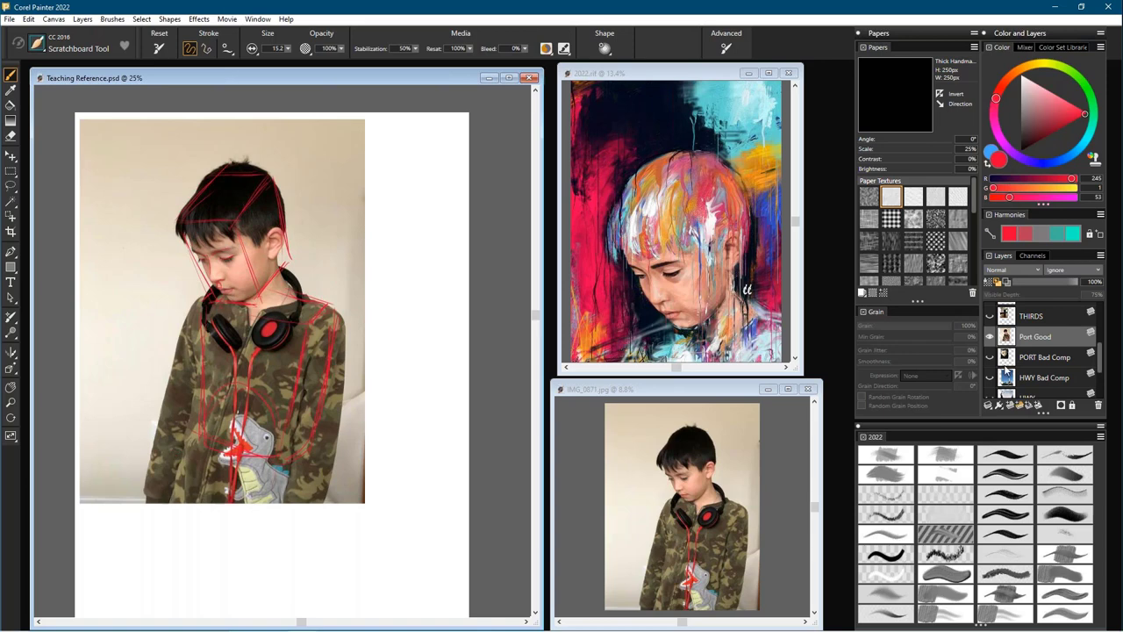
# - Show the THIRDS layer in place of Port Good and draw two vertical and two horizontal red lines over the photo's thirds
pyautogui.click(990, 337)
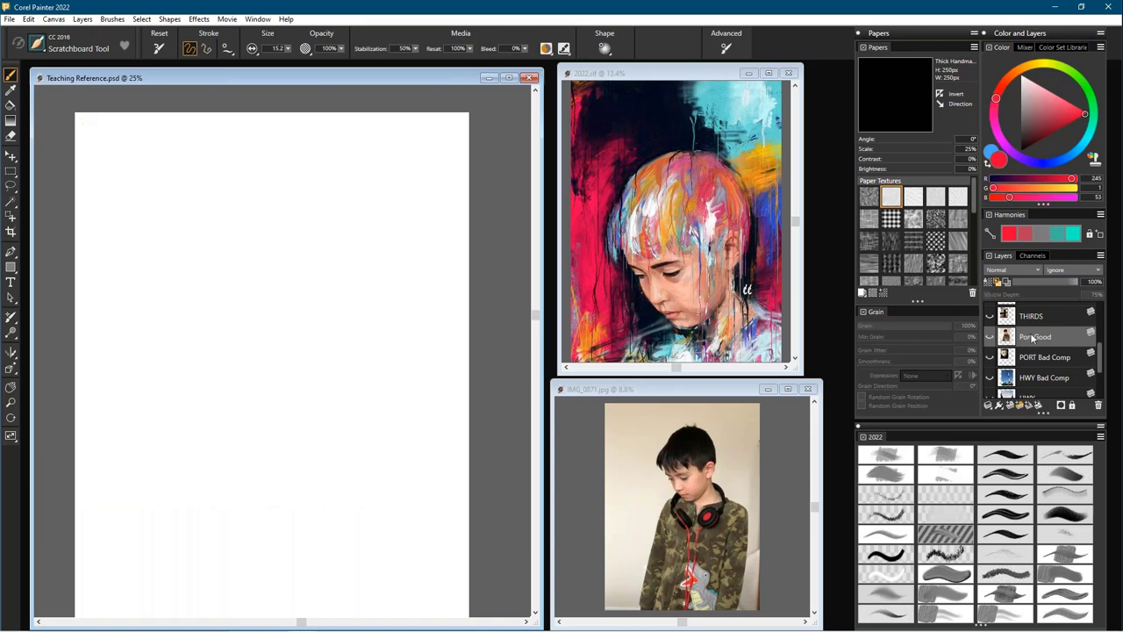
pyautogui.click(990, 316)
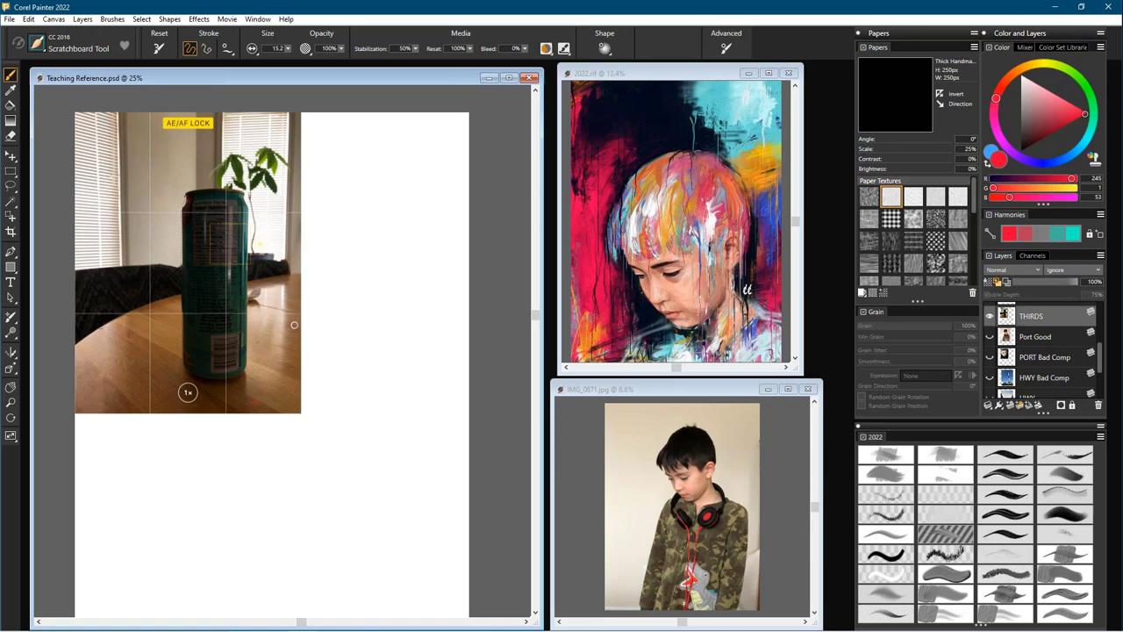
pyautogui.moveTo(226, 112); pyautogui.dragTo(226, 425)
pyautogui.moveTo(150, 112); pyautogui.dragTo(149, 430)
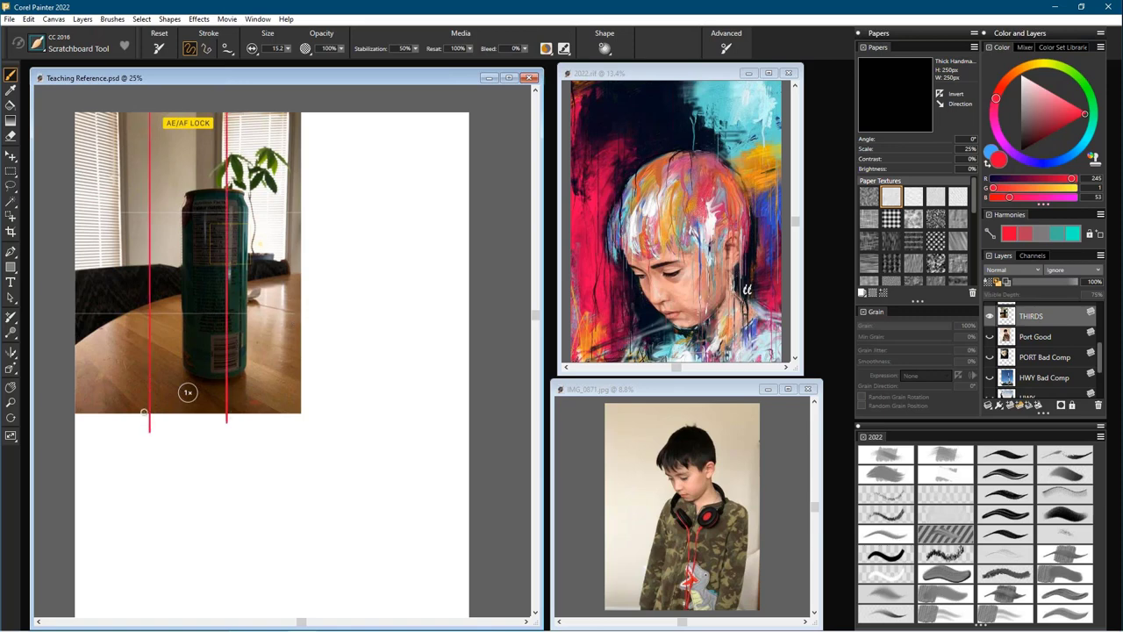
pyautogui.moveTo(75, 212); pyautogui.dragTo(321, 211)
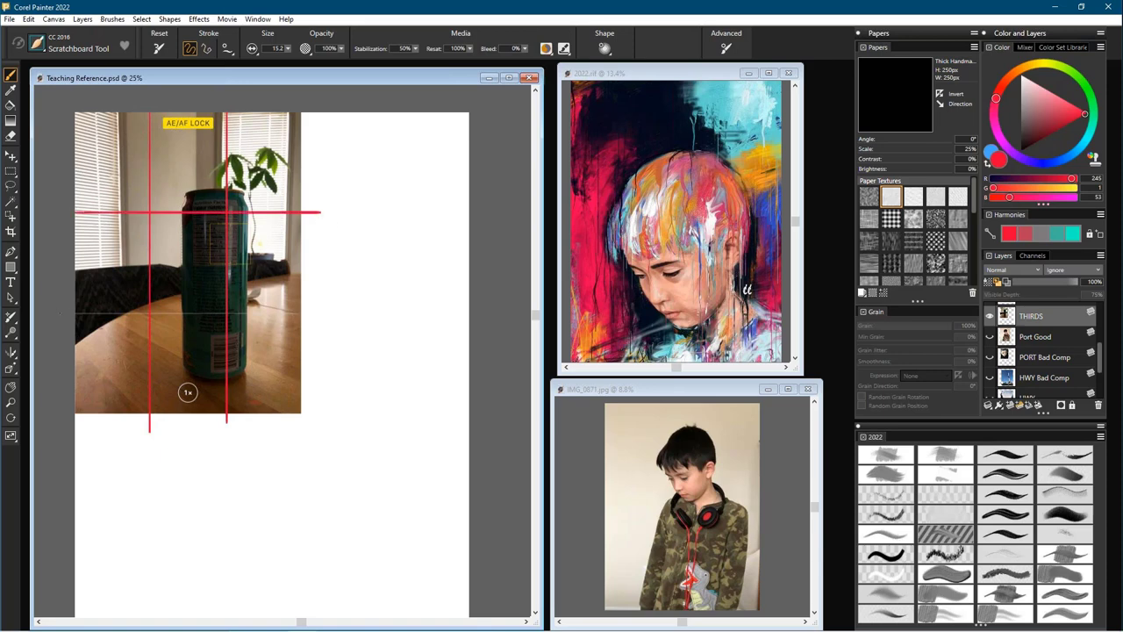
pyautogui.moveTo(75, 313); pyautogui.dragTo(312, 314)
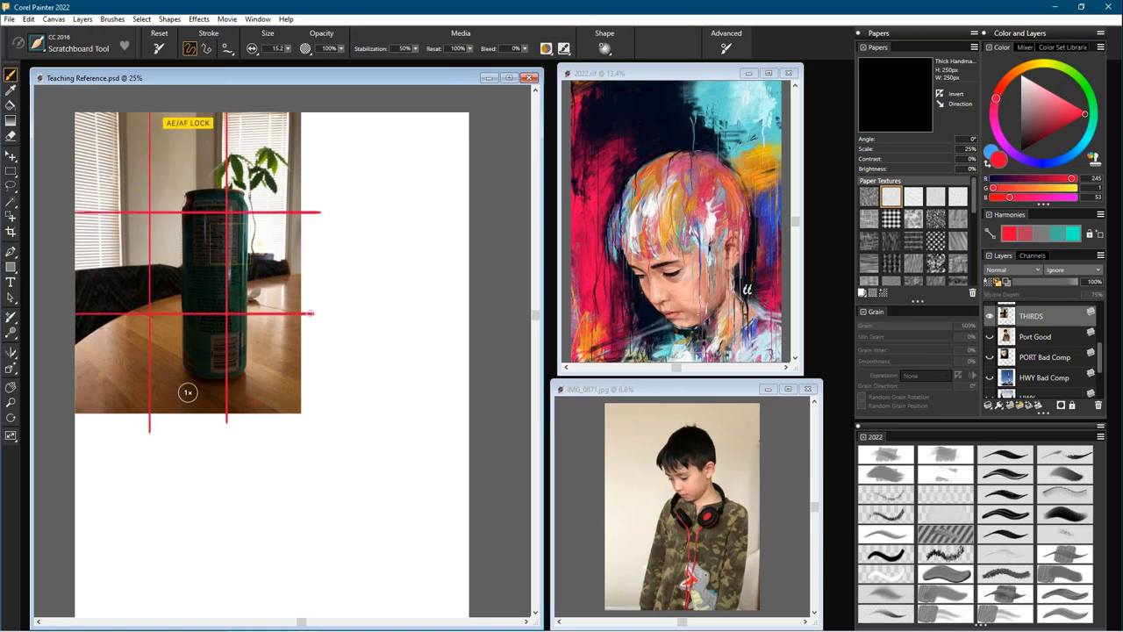
# - Number the nine cells of the thirds grid from 1 to 9 in red
pyautogui.moveTo(108, 156); pyautogui.dragTo(112, 182)
pyautogui.moveTo(179, 160); pyautogui.dragTo(199, 182)
pyautogui.moveTo(251, 151); pyautogui.dragTo(257, 184)
pyautogui.moveTo(99, 253)
pyautogui.mouseDown()
pyautogui.moveTo(130, 269)
pyautogui.moveTo(108, 302)
pyautogui.mouseUp()
pyautogui.moveTo(188, 247); pyautogui.dragTo(183, 286)
pyautogui.moveTo(265, 244); pyautogui.dragTo(260, 276)
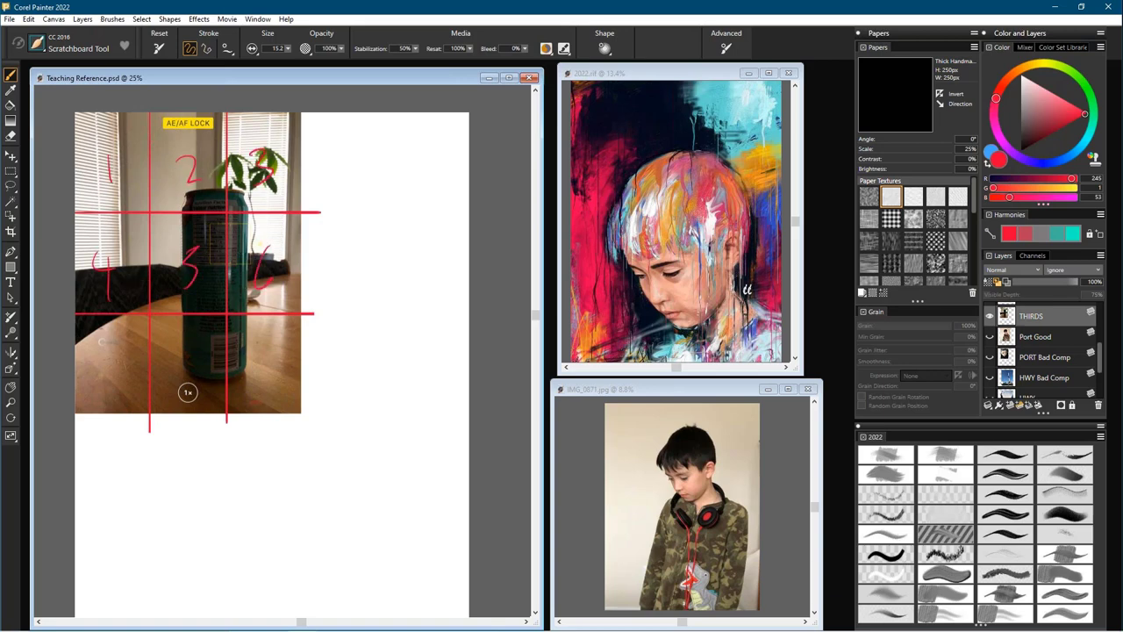
pyautogui.moveTo(94, 342); pyautogui.dragTo(108, 379)
pyautogui.moveTo(208, 337)
pyautogui.mouseDown()
pyautogui.moveTo(188, 351)
pyautogui.moveTo(198, 376)
pyautogui.mouseUp()
pyautogui.moveTo(265, 335)
pyautogui.mouseDown()
pyautogui.moveTo(255, 344)
pyautogui.moveTo(266, 395)
pyautogui.mouseUp()
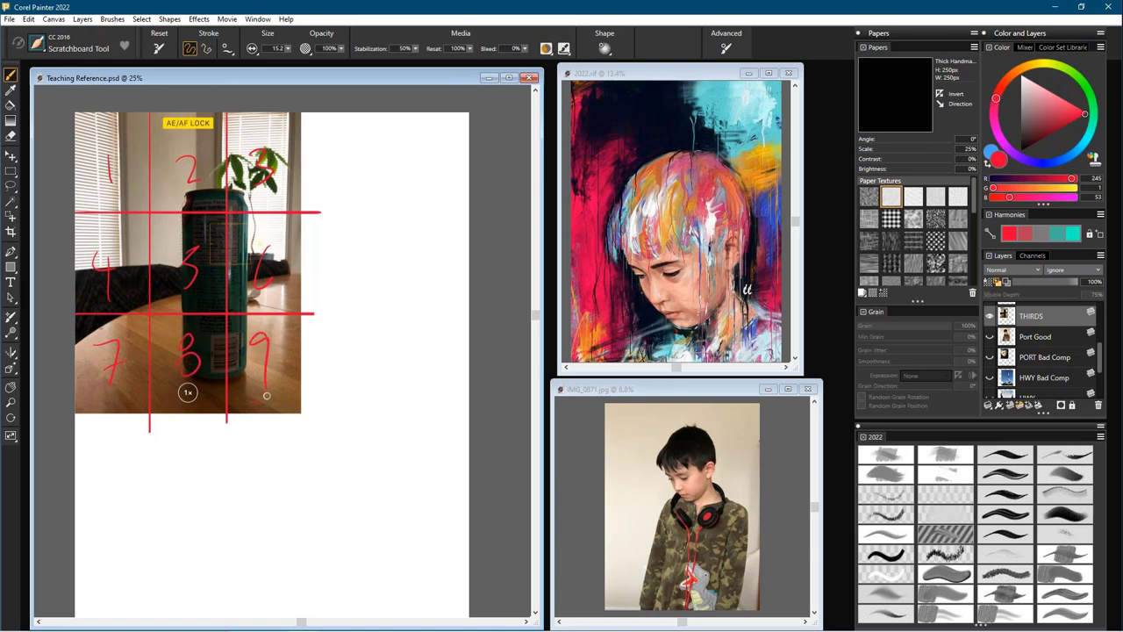
# - Undo the handwritten numbers in the grid cells, keeping the thirds lines
pyautogui.hotkey('ctrl', 'z')
pyautogui.hotkey('ctrl', 'z')
pyautogui.hotkey('ctrl', 'z')
pyautogui.hotkey('ctrl', 'z')
pyautogui.hotkey('ctrl', 'z')
pyautogui.hotkey('ctrl', 'z')
pyautogui.hotkey('ctrl', 'z')
pyautogui.hotkey('ctrl', 'z')
pyautogui.hotkey('ctrl', 'z')
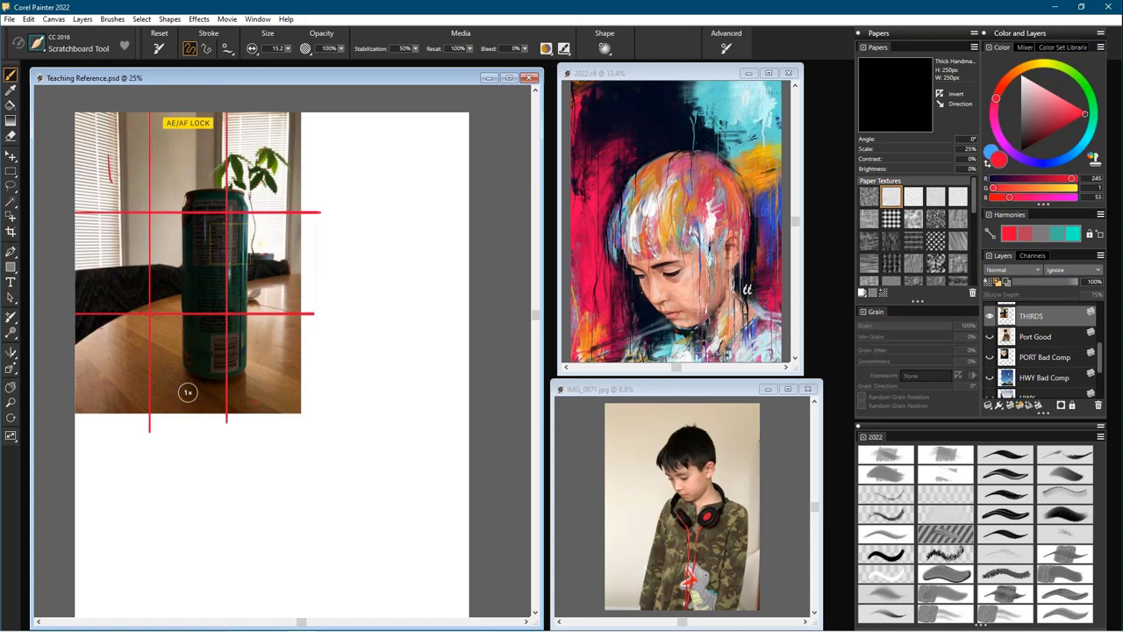
pyautogui.hotkey('ctrl', 'z')
# - Draw a perspective grid over the table with lines radiating from the lower-right thirds intersection and horizontals crossing them
pyautogui.moveTo(226, 314); pyautogui.dragTo(81, 359)
pyautogui.moveTo(226, 314)
pyautogui.mouseDown()
pyautogui.moveTo(75, 420)
pyautogui.moveTo(202, 347)
pyautogui.moveTo(139, 438)
pyautogui.mouseUp()
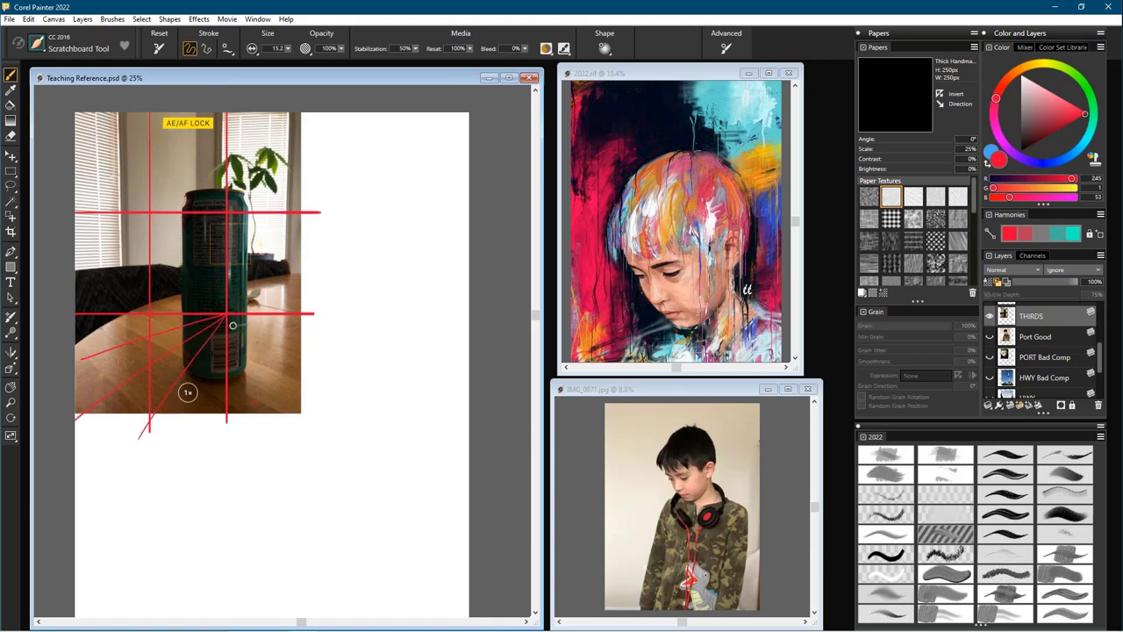
pyautogui.moveTo(227, 315)
pyautogui.mouseDown()
pyautogui.moveTo(291, 428)
pyautogui.moveTo(339, 386)
pyautogui.mouseUp()
pyautogui.moveTo(75, 345); pyautogui.dragTo(328, 347)
pyautogui.moveTo(104, 382); pyautogui.dragTo(298, 384)
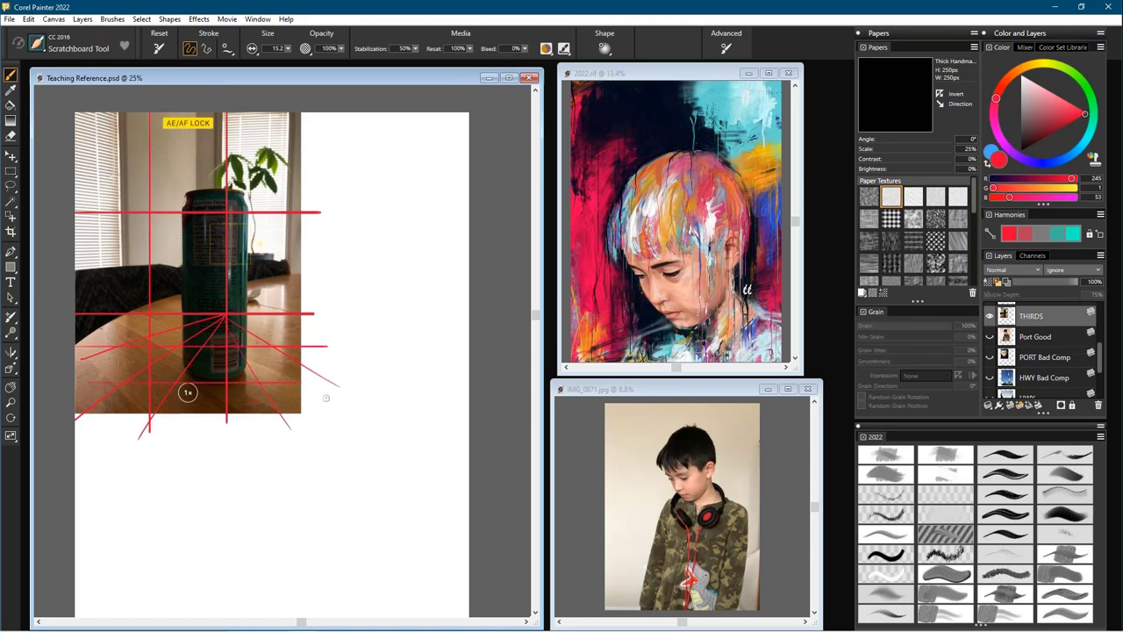
pyautogui.moveTo(225, 247)
pyautogui.mouseDown()
pyautogui.moveTo(241, 307)
pyautogui.moveTo(225, 313)
pyautogui.mouseUp()
# - Undo the perspective grid over the table, and try and undo a diagonal line from the lower-left thirds intersection
pyautogui.hotkey('ctrl', 'z')
pyautogui.hotkey('ctrl', 'z')
pyautogui.hotkey('ctrl', 'z')
pyautogui.hotkey('ctrl', 'z')
pyautogui.hotkey('ctrl', 'z')
pyautogui.hotkey('ctrl', 'z')
pyautogui.hotkey('ctrl', 'z')
pyautogui.hotkey('ctrl', 'z')
pyautogui.hotkey('ctrl', 'z')
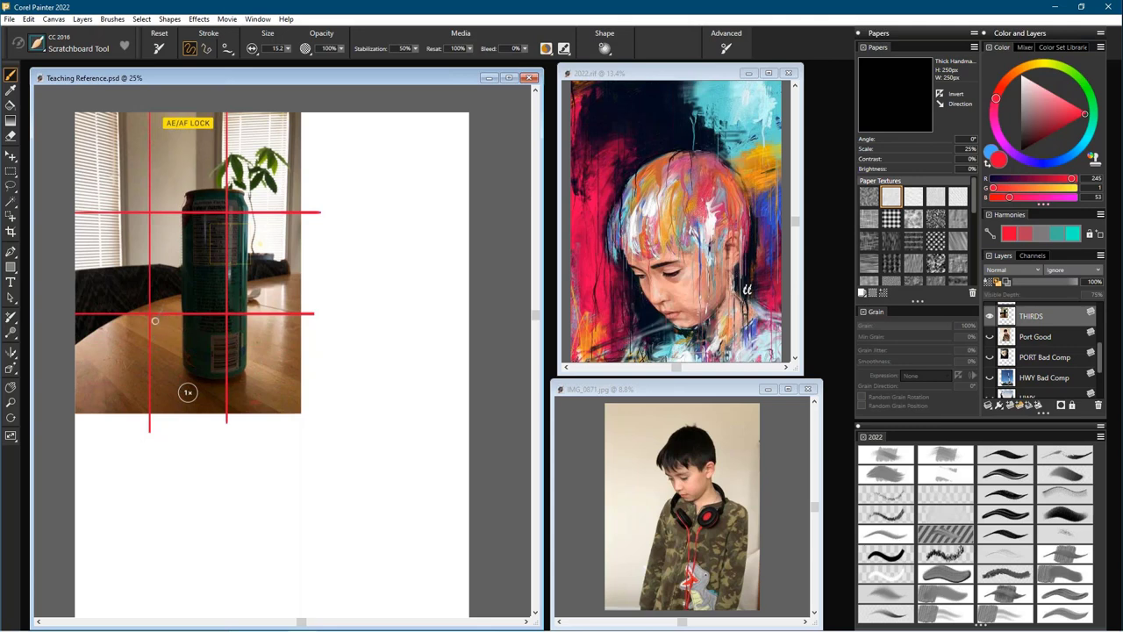
pyautogui.moveTo(151, 315); pyautogui.dragTo(320, 391)
pyautogui.hotkey('ctrl', 'z')
# - Hide the THIRDS layer and show and select the Compos layer
pyautogui.click(991, 316)
pyautogui.scroll(3, 1095, 355)
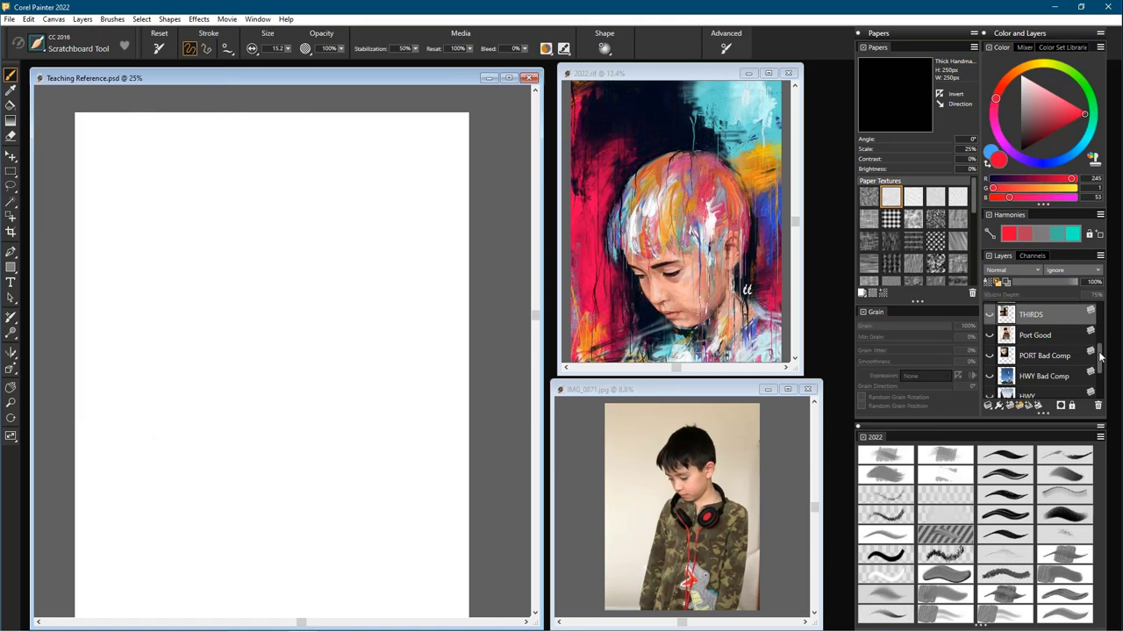
pyautogui.click(990, 346)
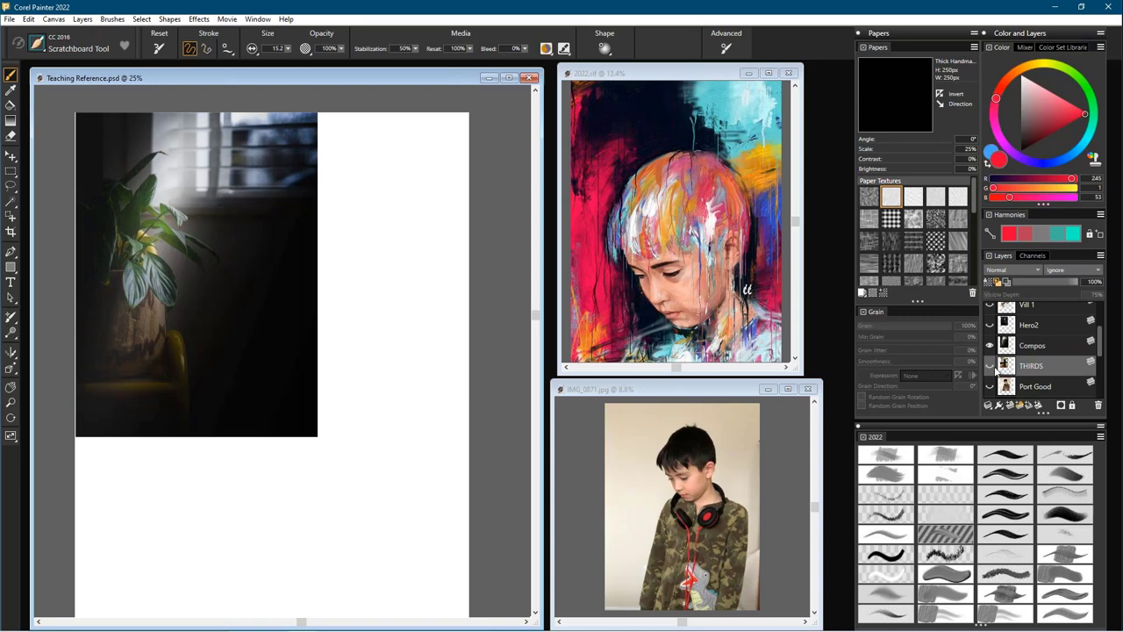
pyautogui.click(1022, 344)
# - Try red horizontal lines across the plant and pot and a vertical line along the photo's edge, and undo them
pyautogui.moveTo(70, 378); pyautogui.dragTo(172, 378)
pyautogui.moveTo(72, 271); pyautogui.dragTo(172, 270)
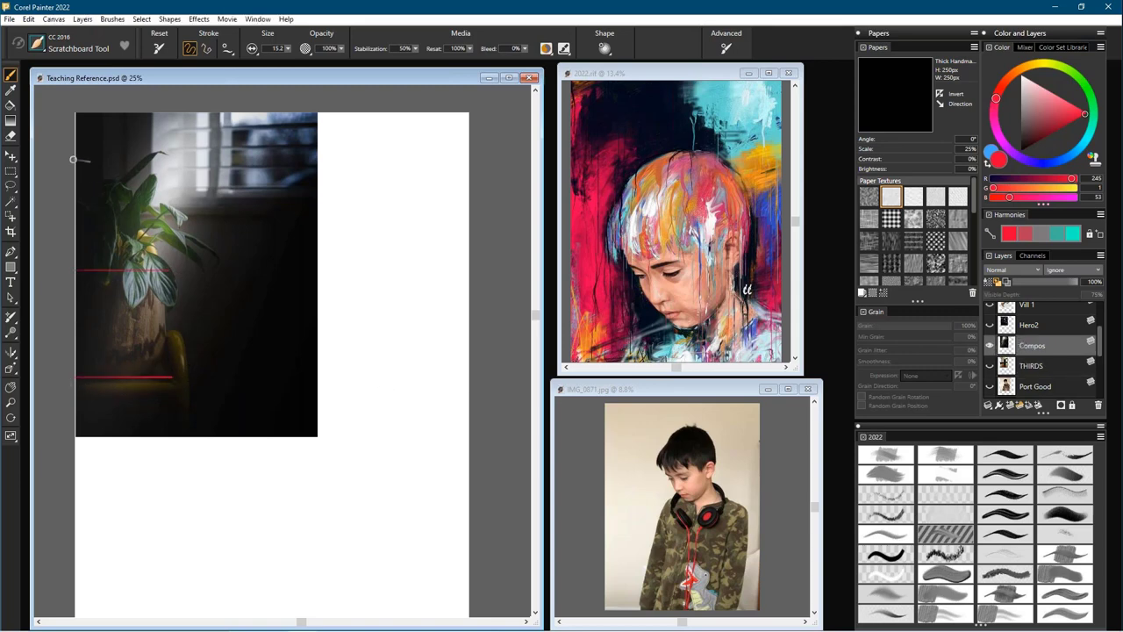
pyautogui.moveTo(79, 158); pyautogui.dragTo(79, 377)
pyautogui.hotkey('ctrl', 'z')
pyautogui.hotkey('ctrl', 'z')
pyautogui.hotkey('ctrl', 'z')
pyautogui.hotkey('ctrl', 'z')
# - Draw a rule-of-thirds grid of two vertical and two horizontal red lines over the plant photo
pyautogui.moveTo(152, 114); pyautogui.dragTo(152, 457)
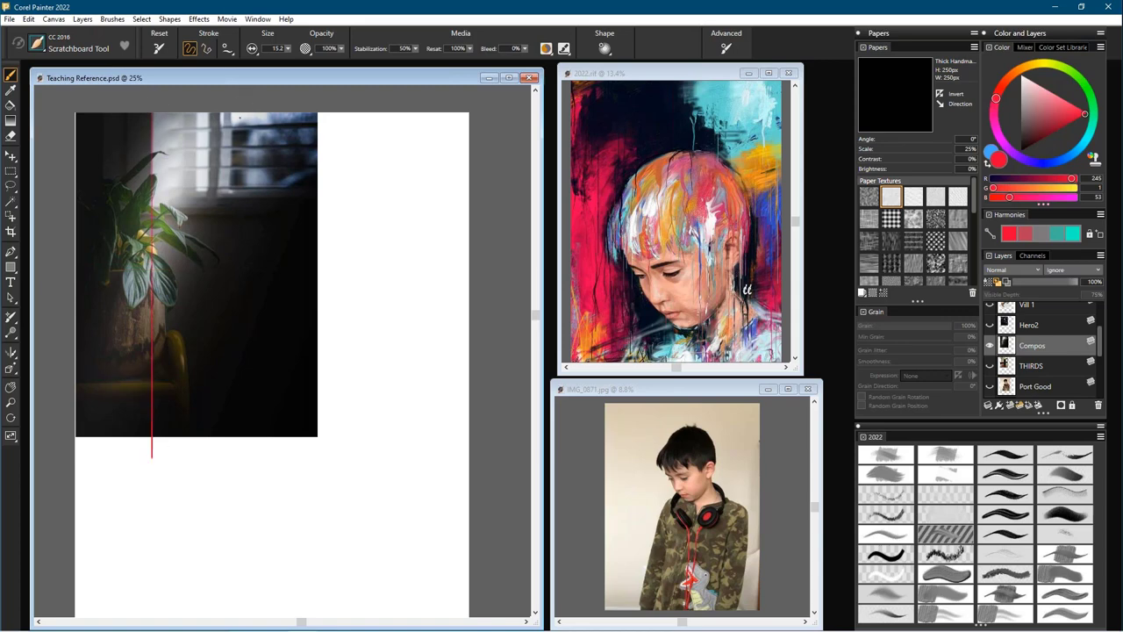
pyautogui.moveTo(242, 114); pyautogui.dragTo(241, 489)
pyautogui.moveTo(77, 215); pyautogui.dragTo(366, 215)
pyautogui.moveTo(75, 326); pyautogui.dragTo(360, 326)
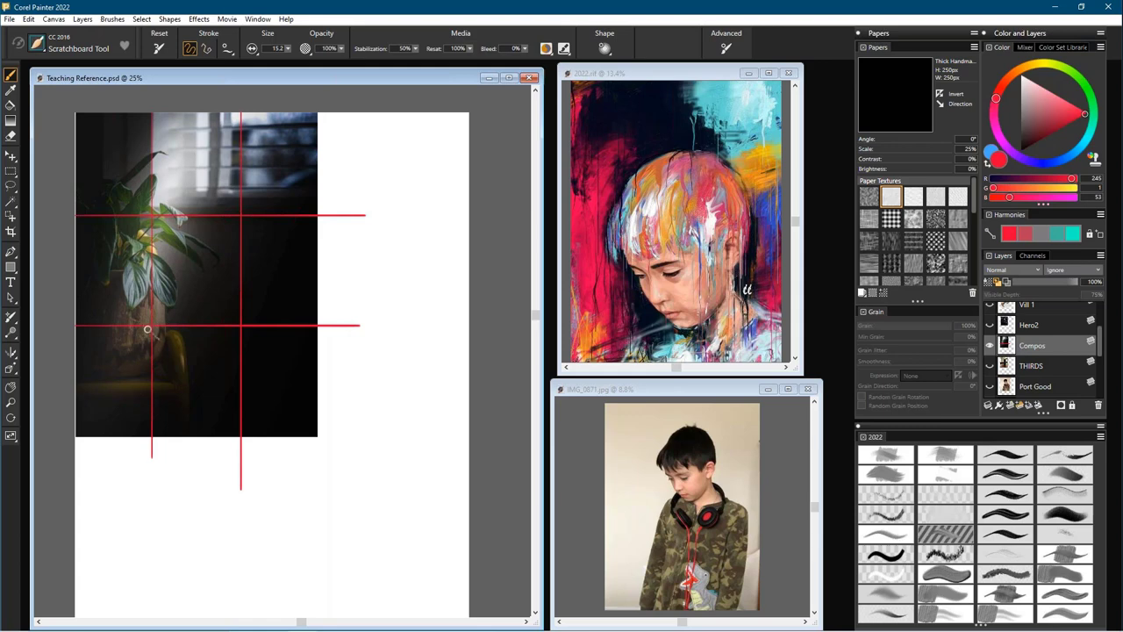
# - Try red outline strokes around the plant pot and a mark in the dark area beside it, and undo them
pyautogui.moveTo(123, 339)
pyautogui.mouseDown()
pyautogui.moveTo(77, 360)
pyautogui.moveTo(176, 371)
pyautogui.mouseUp()
pyautogui.hotkey('ctrl', 'z')
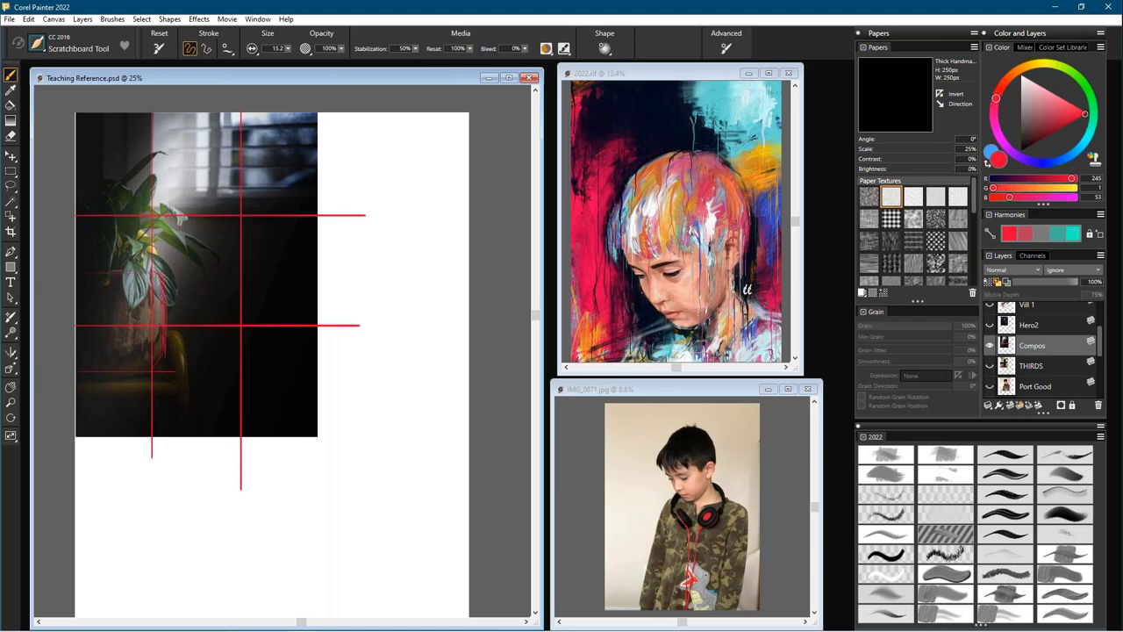
pyautogui.moveTo(109, 273)
pyautogui.mouseDown()
pyautogui.moveTo(77, 277)
pyautogui.moveTo(101, 280)
pyautogui.moveTo(120, 373)
pyautogui.mouseUp()
pyautogui.moveTo(226, 277)
pyautogui.mouseDown()
pyautogui.moveTo(187, 289)
pyautogui.moveTo(194, 297)
pyautogui.mouseUp()
pyautogui.hotkey('ctrl', 'z')
pyautogui.hotkey('ctrl', 'z')
# - Hide the Compos layer and show and select the Hero2 layer
pyautogui.click(993, 347)
pyautogui.click(993, 326)
pyautogui.click(1029, 326)
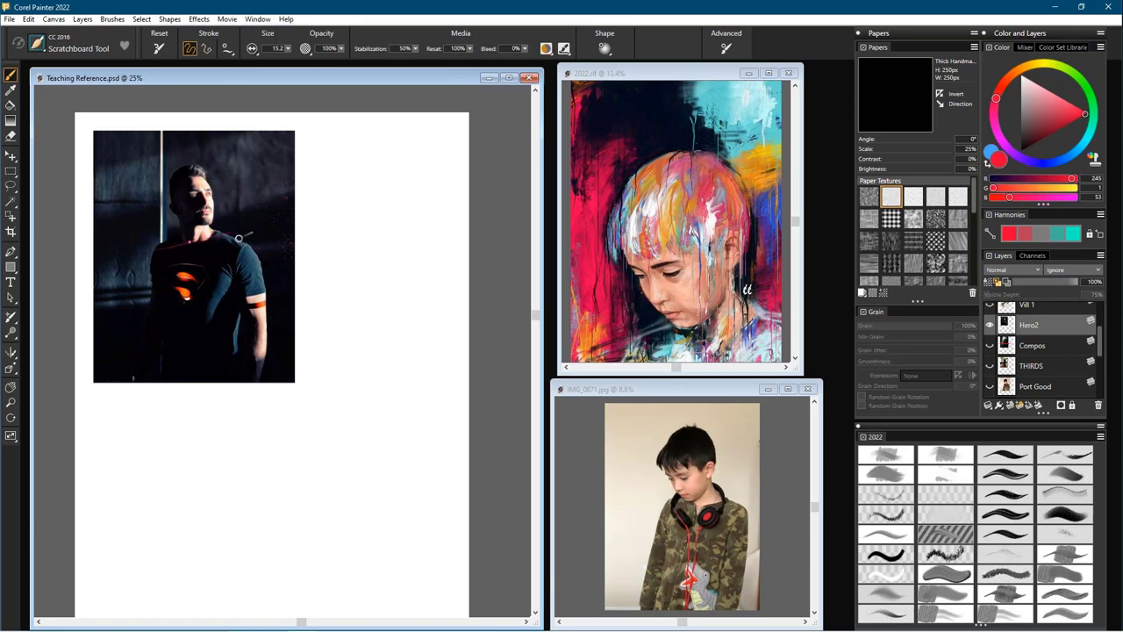
# - Block in the man's torso on the Hero2 photo with a red box-shaped outline from shoulders to waist
pyautogui.moveTo(156, 246); pyautogui.dragTo(239, 247)
pyautogui.moveTo(155, 253)
pyautogui.mouseDown()
pyautogui.moveTo(158, 323)
pyautogui.moveTo(217, 330)
pyautogui.mouseUp()
pyautogui.moveTo(227, 246); pyautogui.dragTo(218, 323)
pyautogui.moveTo(226, 242)
pyautogui.mouseDown()
pyautogui.moveTo(251, 260)
pyautogui.moveTo(245, 326)
pyautogui.moveTo(218, 333)
pyautogui.mouseUp()
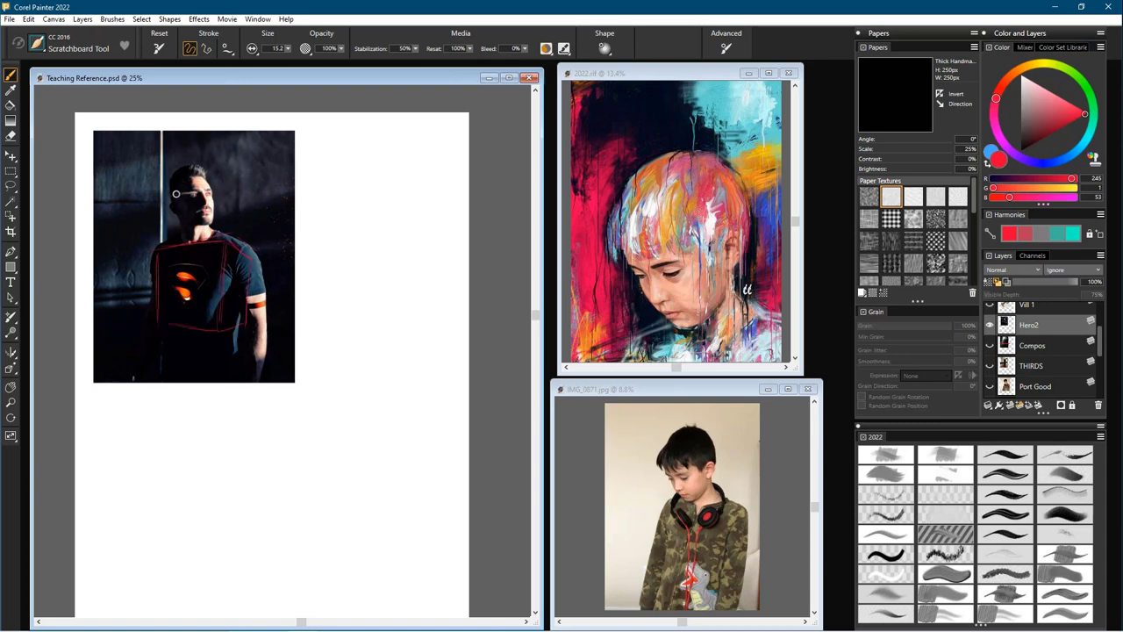
# - Block in the man's head with a red box and add contour lines across the chest and face
pyautogui.moveTo(171, 186)
pyautogui.mouseDown()
pyautogui.moveTo(179, 225)
pyautogui.moveTo(185, 173)
pyautogui.moveTo(193, 213)
pyautogui.mouseUp()
pyautogui.moveTo(180, 225); pyautogui.dragTo(198, 226)
pyautogui.moveTo(170, 186)
pyautogui.mouseDown()
pyautogui.moveTo(174, 218)
pyautogui.moveTo(186, 173)
pyautogui.mouseUp()
pyautogui.moveTo(187, 174); pyautogui.dragTo(195, 209)
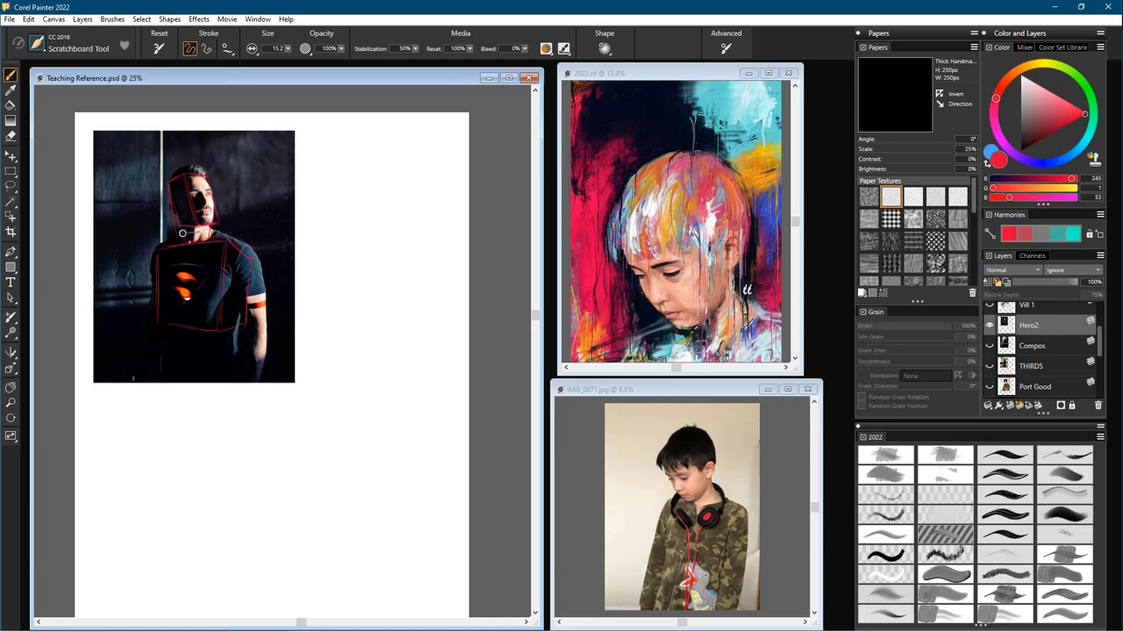
pyautogui.moveTo(196, 232)
pyautogui.mouseDown()
pyautogui.moveTo(183, 296)
pyautogui.moveTo(195, 339)
pyautogui.moveTo(238, 312)
pyautogui.moveTo(231, 254)
pyautogui.mouseUp()
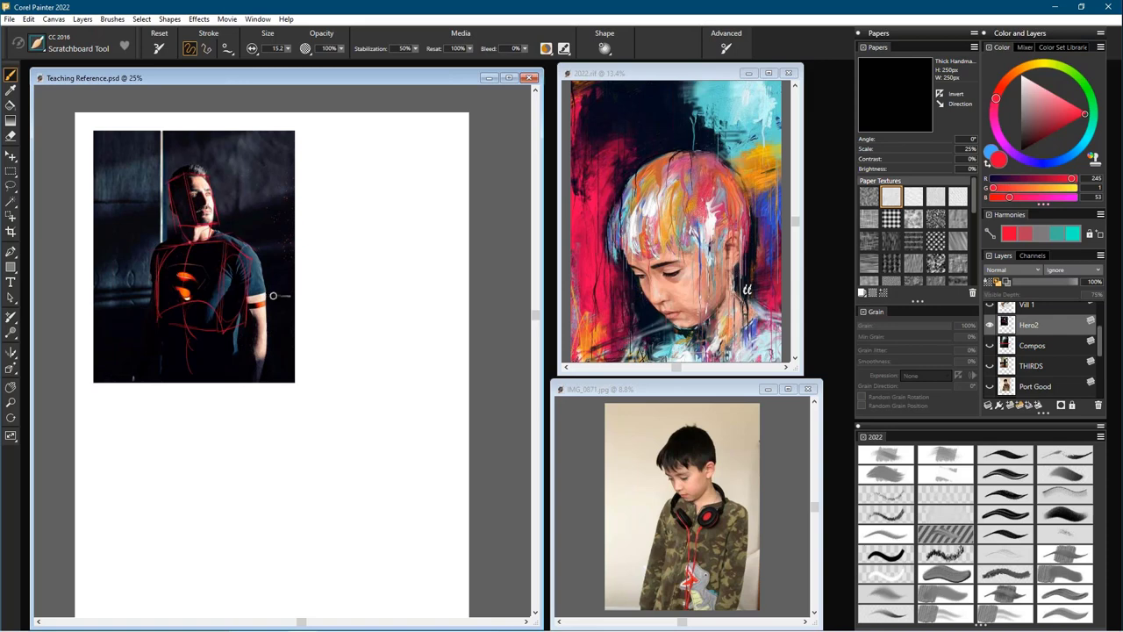
pyautogui.moveTo(171, 197); pyautogui.dragTo(211, 189)
# - Hide the Hero2 layer and show and select the Vill 1 layer
pyautogui.click(991, 325)
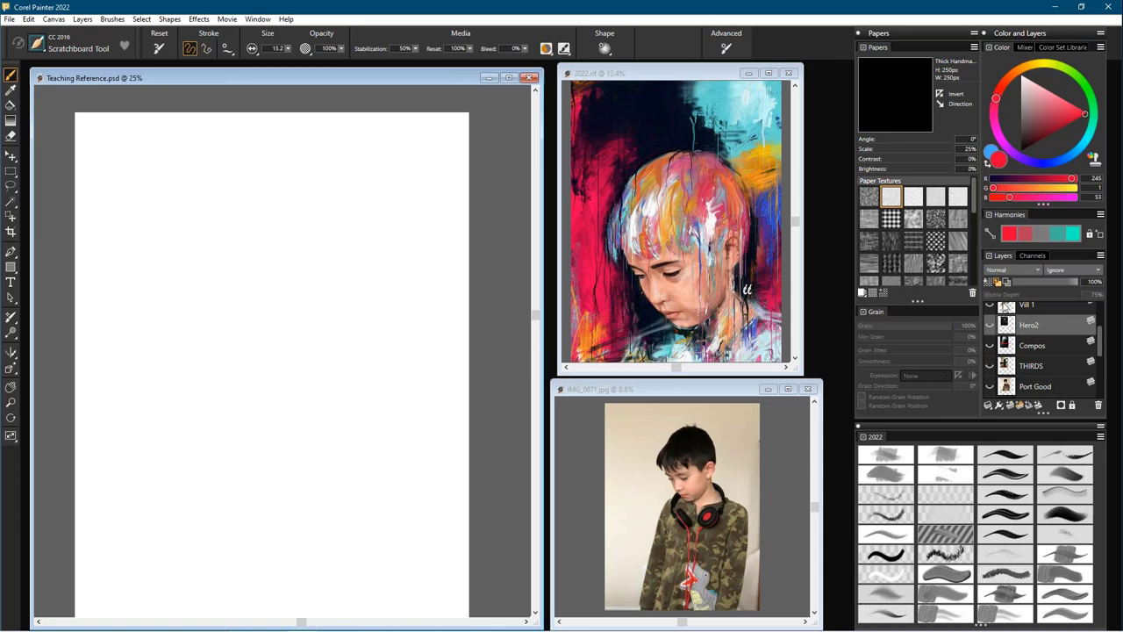
pyautogui.click(991, 305)
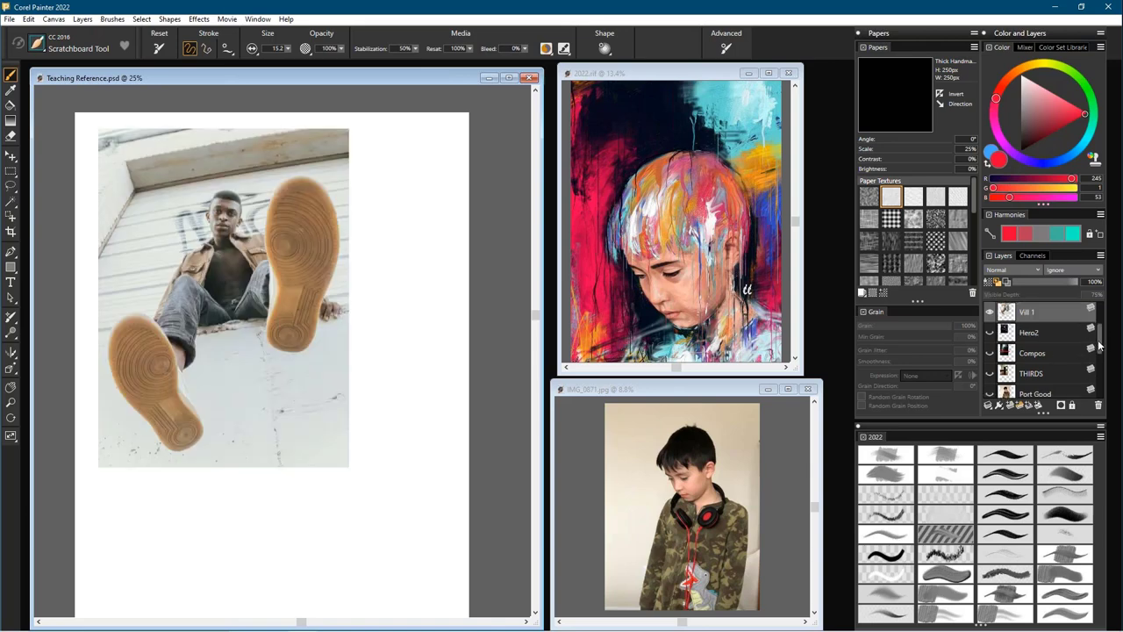
pyautogui.scroll(2, 1042, 337)
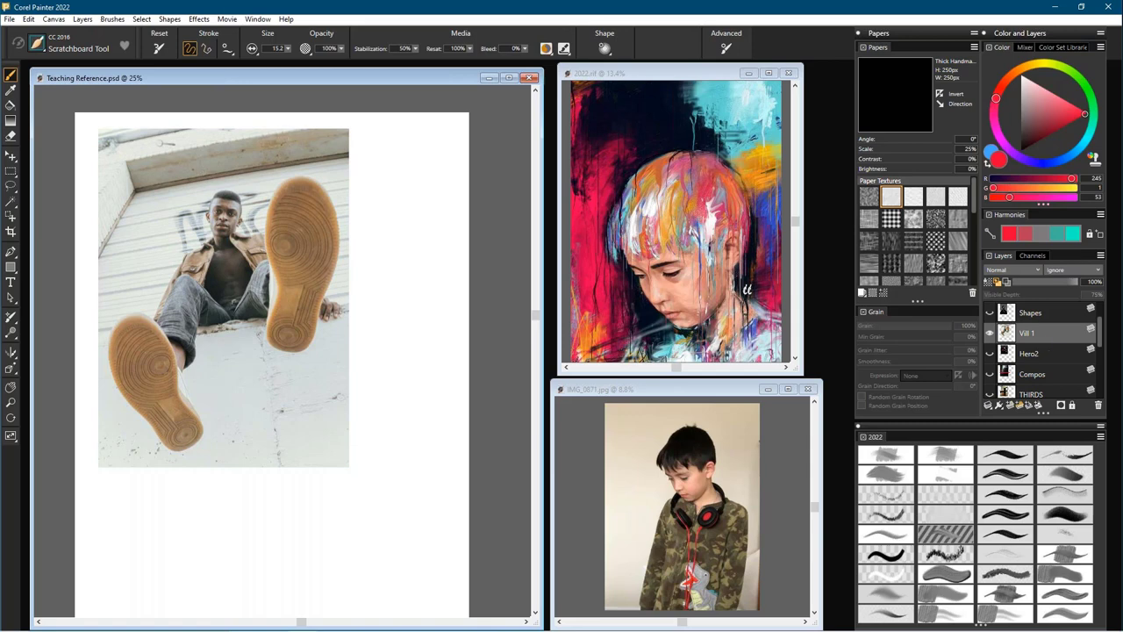
# - Draw a rule-of-thirds grid of two vertical and two horizontal red lines over the Vill 1 photo
pyautogui.moveTo(155, 126); pyautogui.dragTo(155, 474)
pyautogui.hotkey('ctrl', 'z')
pyautogui.moveTo(165, 122); pyautogui.dragTo(165, 488)
pyautogui.moveTo(277, 119); pyautogui.dragTo(276, 488)
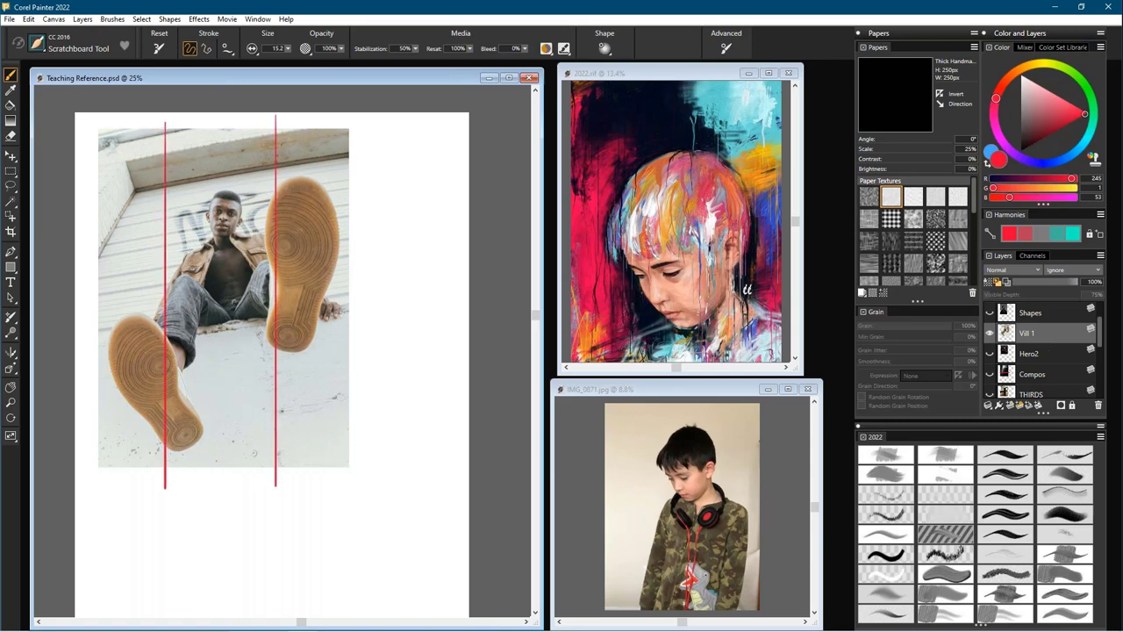
pyautogui.hotkey('ctrl', 'z')
pyautogui.moveTo(271, 117); pyautogui.dragTo(271, 524)
pyautogui.moveTo(94, 222); pyautogui.dragTo(377, 223)
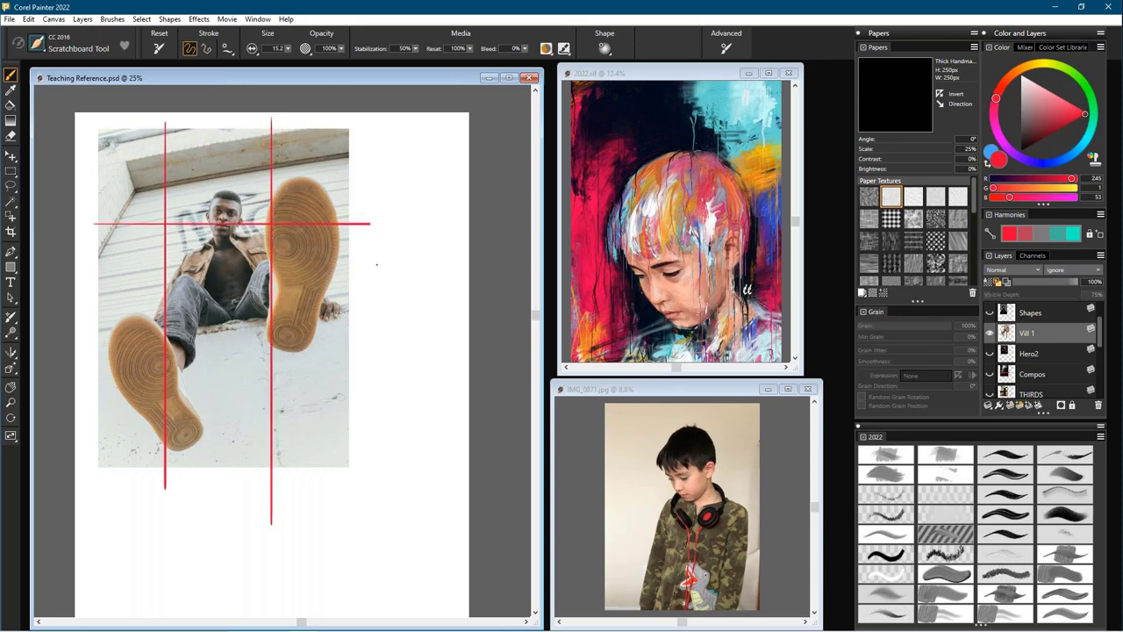
pyautogui.moveTo(85, 335); pyautogui.dragTo(399, 334)
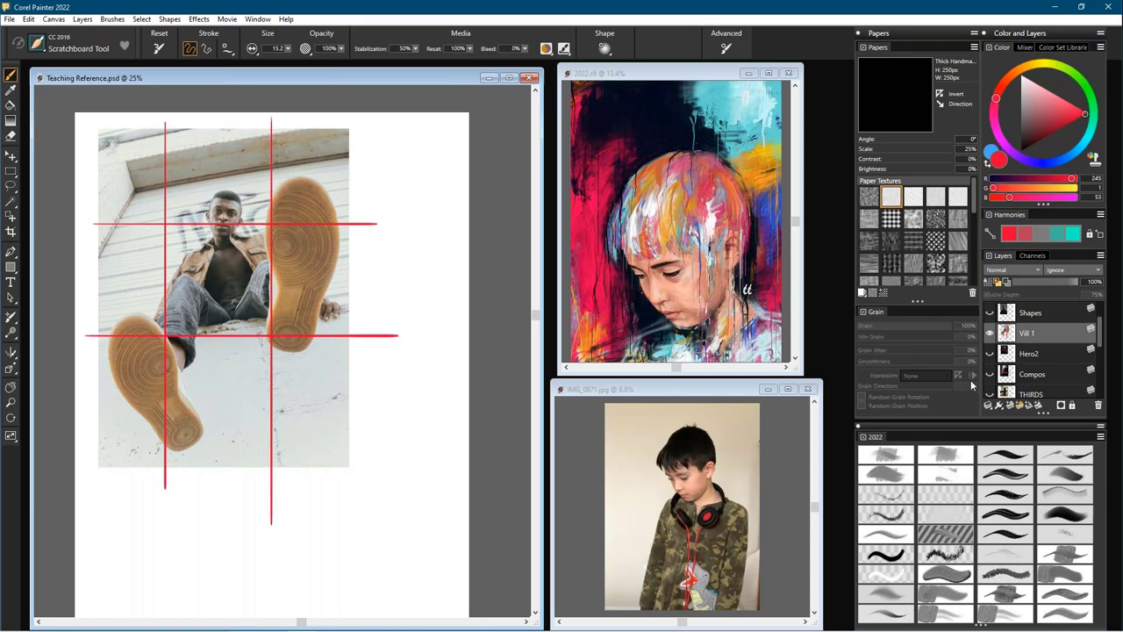
# - Hide the Vill 1 layer and select and show the Shapes layer directly above it
pyautogui.click(990, 334)
pyautogui.click(991, 335)
pyautogui.click(1039, 316)
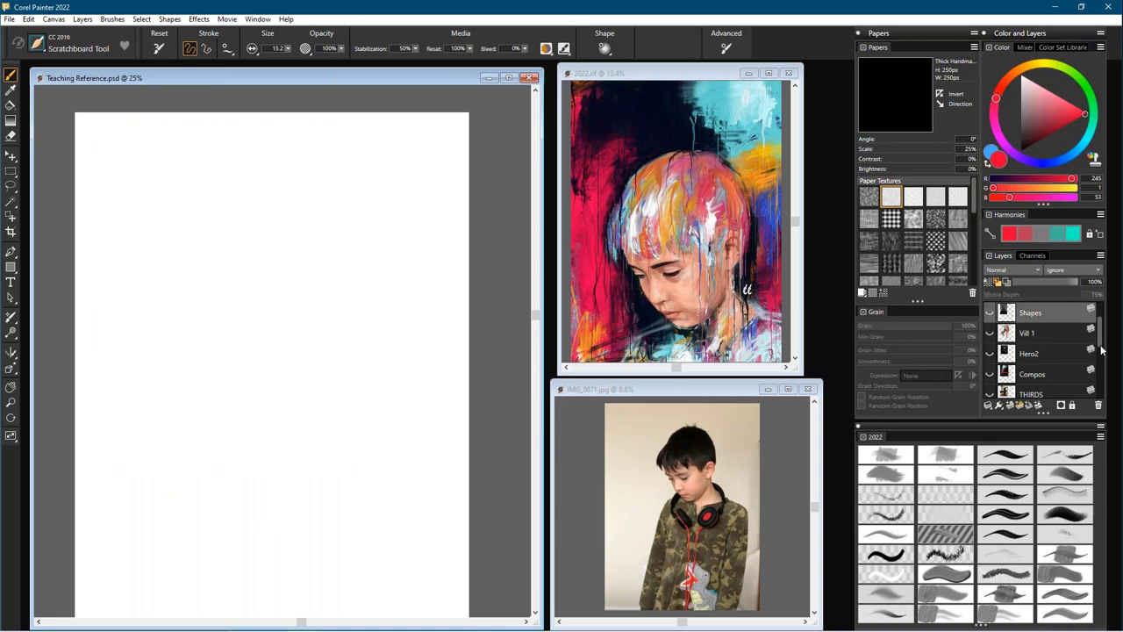
pyautogui.moveTo(1101, 338); pyautogui.dragTo(1100, 320)
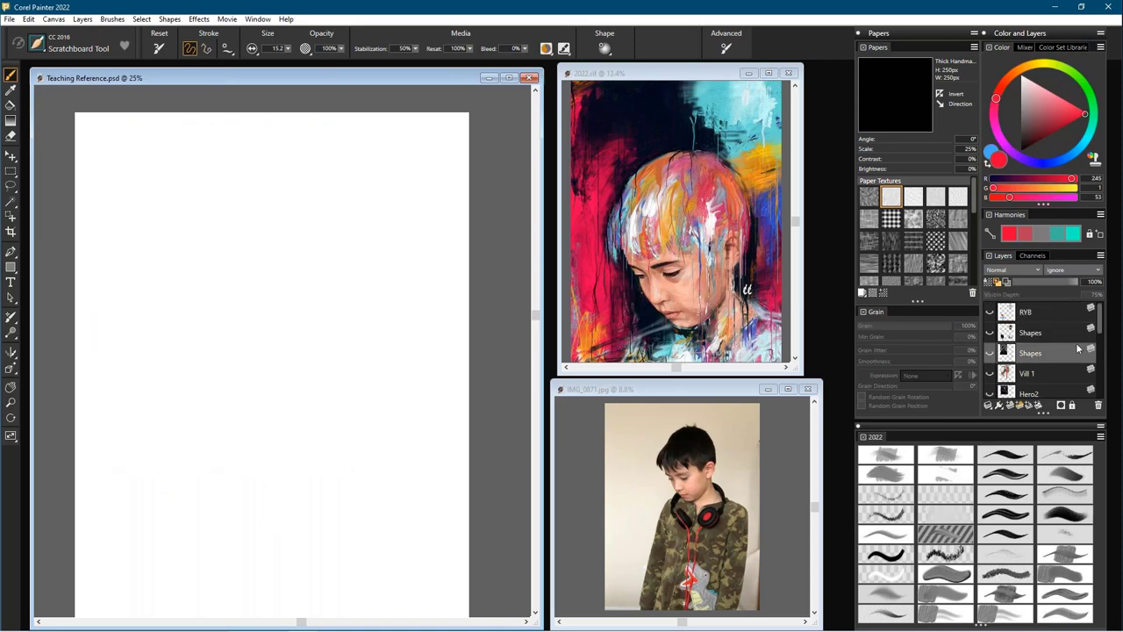
pyautogui.click(991, 353)
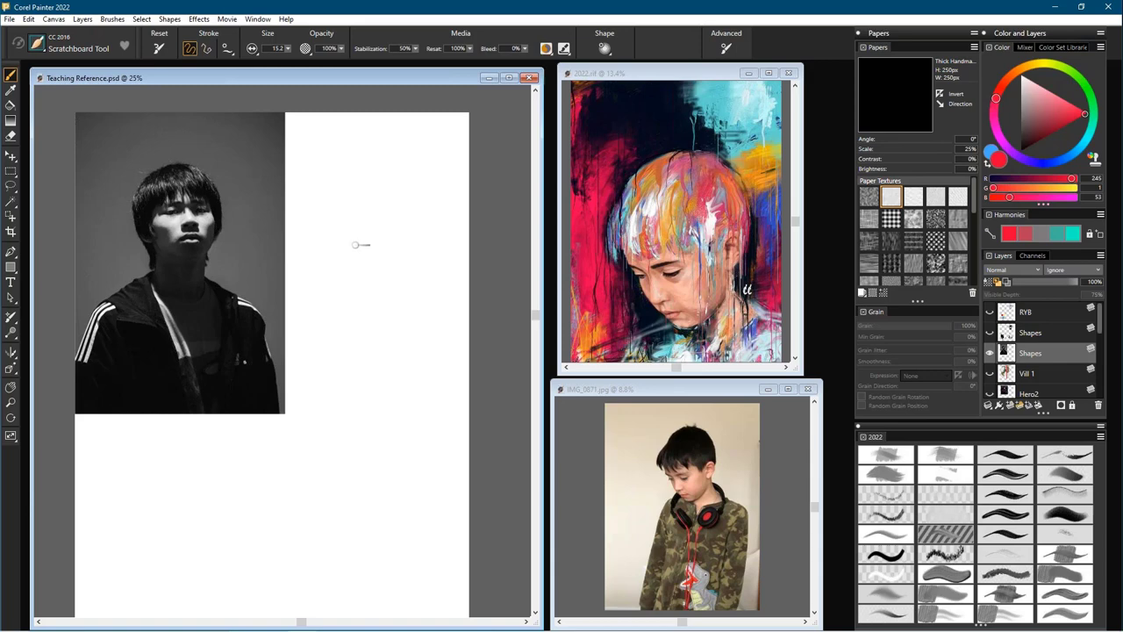
# - Sketch a faint red head with a brow line and rounded shoulders in the blank area beside the portrait photo
pyautogui.moveTo(349, 188)
pyautogui.mouseDown()
pyautogui.moveTo(337, 215)
pyautogui.moveTo(399, 233)
pyautogui.moveTo(396, 192)
pyautogui.moveTo(359, 278)
pyautogui.moveTo(412, 283)
pyautogui.moveTo(313, 289)
pyautogui.mouseUp()
pyautogui.moveTo(416, 310); pyautogui.dragTo(410, 375)
pyautogui.moveTo(353, 261)
pyautogui.mouseDown()
pyautogui.moveTo(392, 198)
pyautogui.moveTo(342, 231)
pyautogui.moveTo(366, 274)
pyautogui.moveTo(403, 227)
pyautogui.moveTo(369, 250)
pyautogui.moveTo(344, 231)
pyautogui.moveTo(383, 218)
pyautogui.mouseUp()
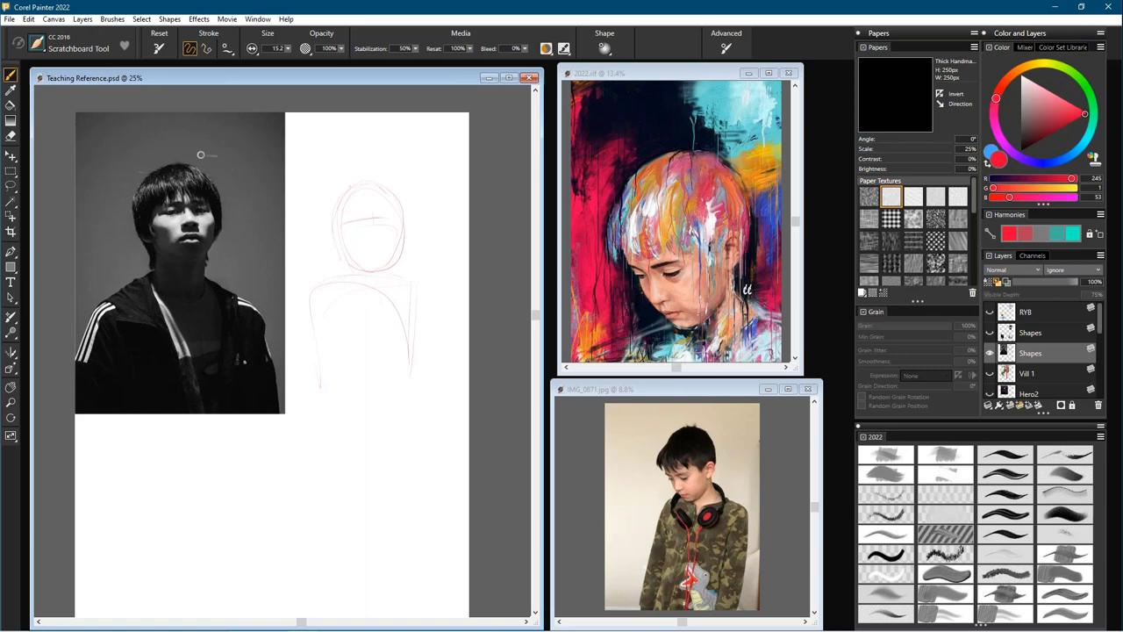
# - Try a red outline of the negative space between the man's head and the photo's edge, and undo it
pyautogui.moveTo(178, 161); pyautogui.dragTo(175, 116)
pyautogui.moveTo(282, 115); pyautogui.dragTo(282, 307)
pyautogui.moveTo(210, 277)
pyautogui.mouseDown()
pyautogui.moveTo(283, 275)
pyautogui.moveTo(286, 155)
pyautogui.moveTo(263, 113)
pyautogui.mouseUp()
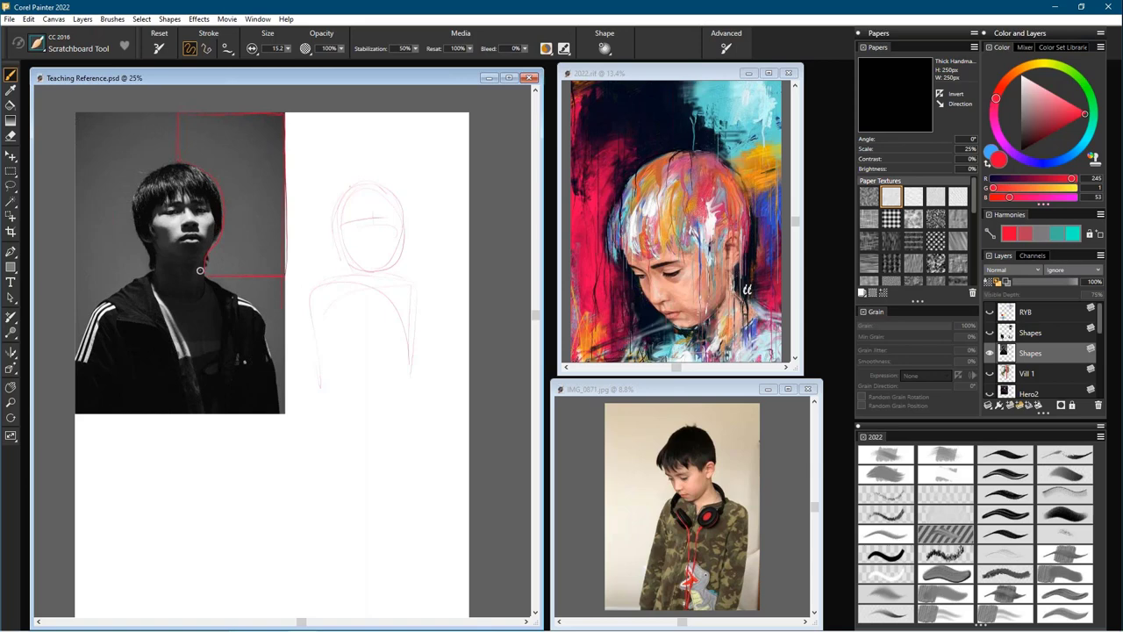
pyautogui.hotkey('ctrl', 'z')
pyautogui.hotkey('ctrl', 'z')
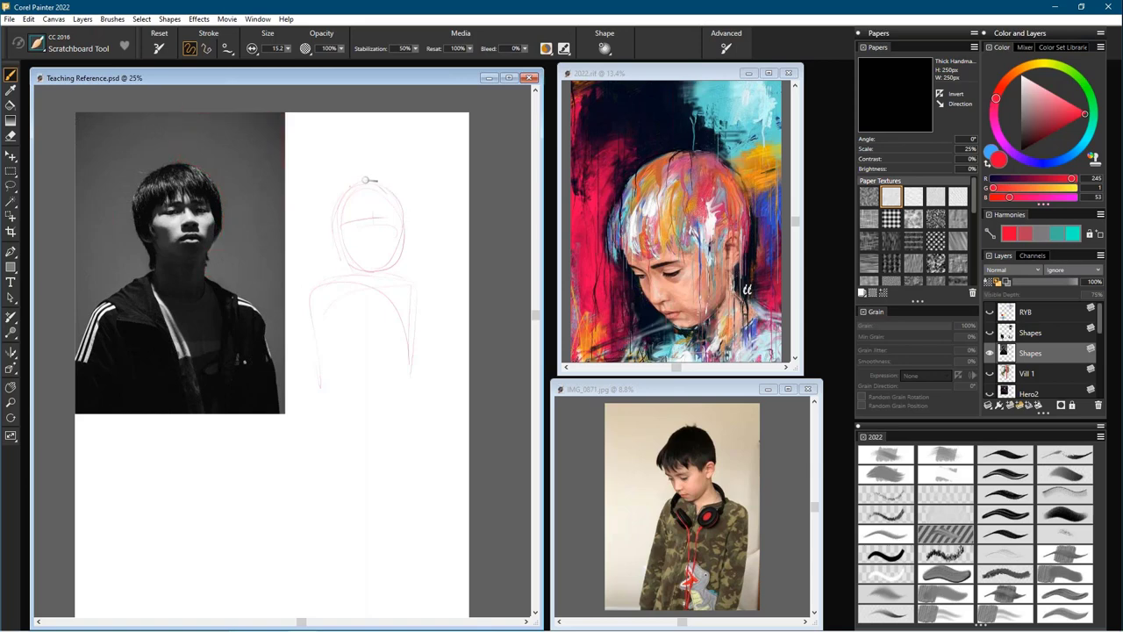
# - Outline the negative-space shapes around the sketched head: a large rectangle on one side and a triangle above the opposite shoulder
pyautogui.moveTo(366, 176)
pyautogui.mouseDown()
pyautogui.moveTo(367, 124)
pyautogui.moveTo(456, 129)
pyautogui.moveTo(451, 284)
pyautogui.moveTo(388, 271)
pyautogui.moveTo(389, 282)
pyautogui.moveTo(399, 216)
pyautogui.moveTo(383, 183)
pyautogui.moveTo(362, 183)
pyautogui.moveTo(402, 212)
pyautogui.moveTo(401, 260)
pyautogui.mouseUp()
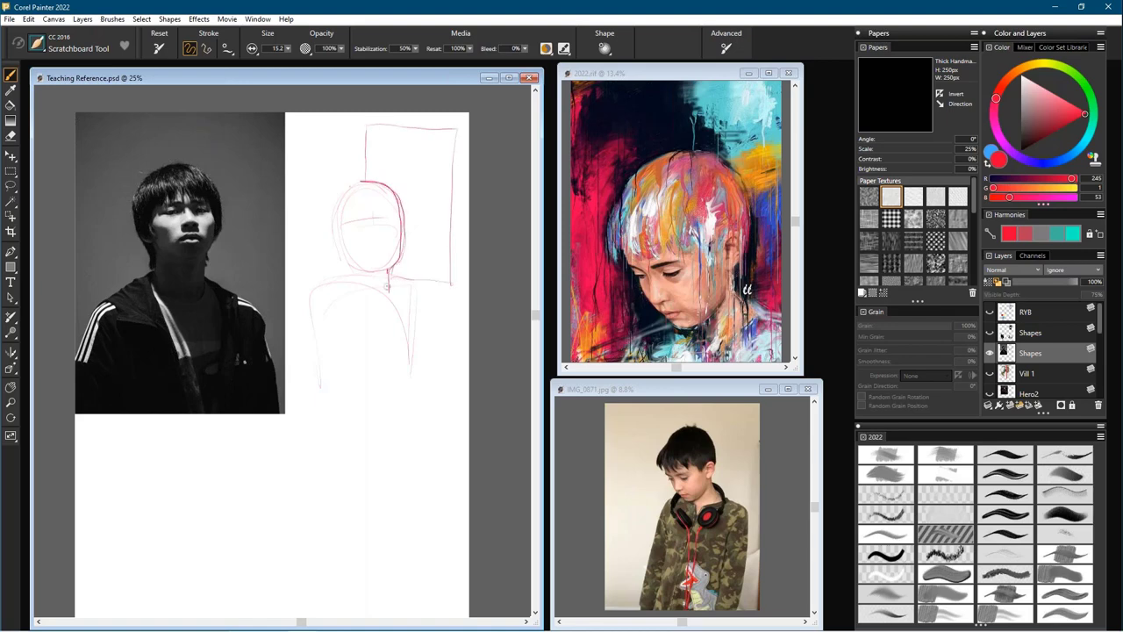
pyautogui.moveTo(365, 132); pyautogui.dragTo(359, 174)
pyautogui.moveTo(367, 125); pyautogui.dragTo(449, 128)
pyautogui.moveTo(457, 173); pyautogui.dragTo(451, 247)
pyautogui.moveTo(332, 213)
pyautogui.mouseDown()
pyautogui.moveTo(299, 291)
pyautogui.moveTo(358, 273)
pyautogui.mouseUp()
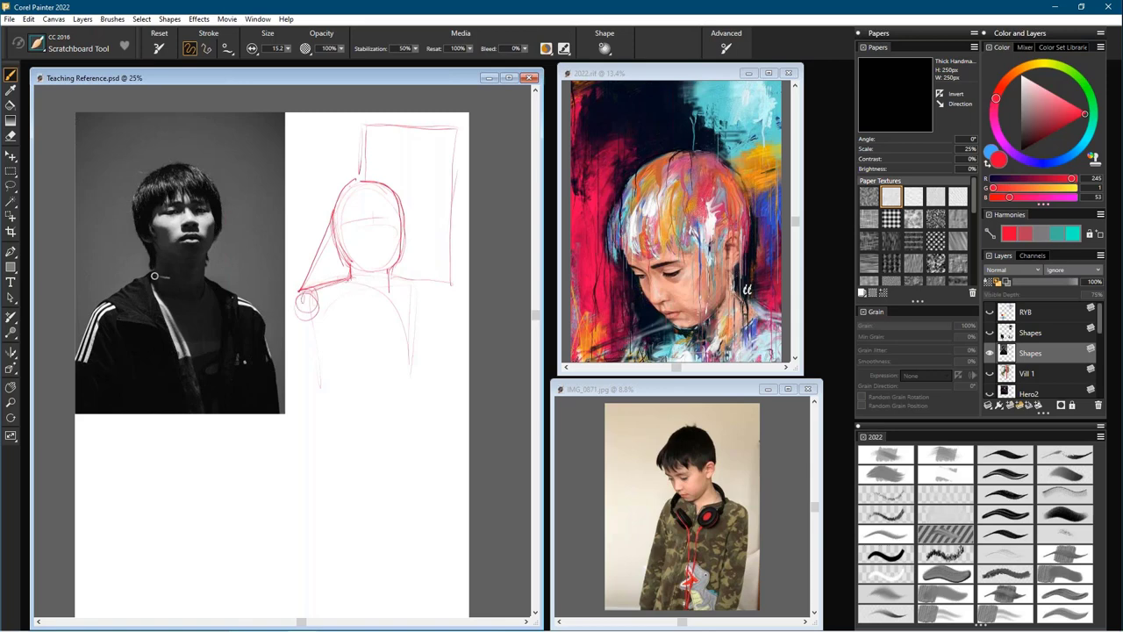
# - Sketch the jacket opening, the far side of the body and the curved chest contours below the red head
pyautogui.moveTo(344, 281)
pyautogui.mouseDown()
pyautogui.moveTo(379, 412)
pyautogui.moveTo(435, 414)
pyautogui.mouseUp()
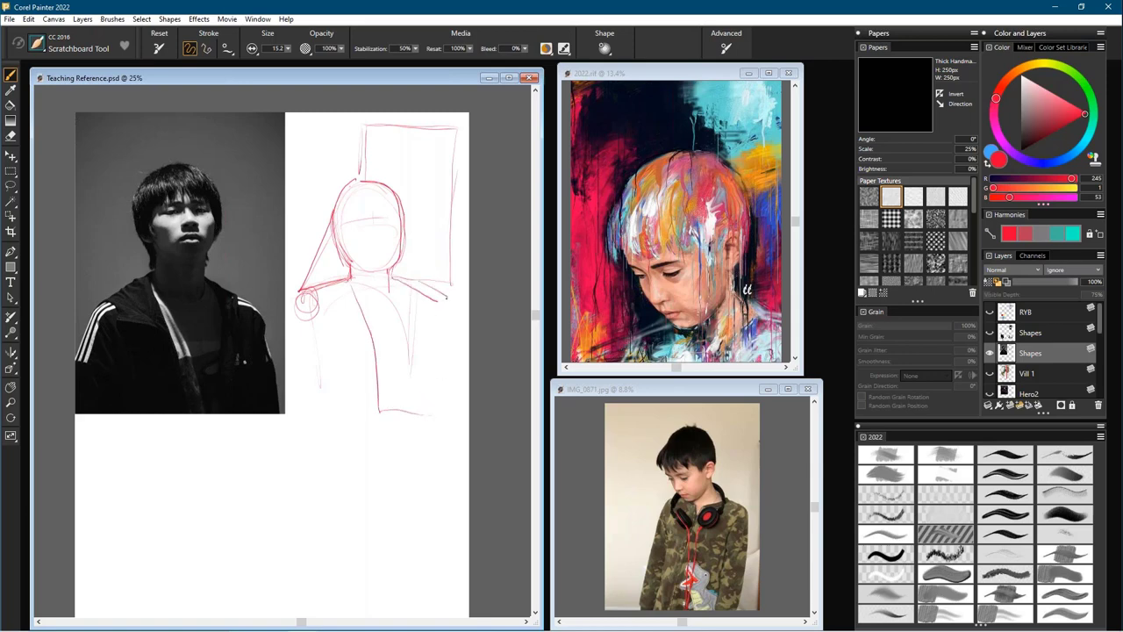
pyautogui.moveTo(447, 344); pyautogui.dragTo(428, 414)
pyautogui.moveTo(313, 316)
pyautogui.mouseDown()
pyautogui.moveTo(331, 403)
pyautogui.moveTo(383, 346)
pyautogui.mouseUp()
pyautogui.moveTo(349, 412)
pyautogui.mouseDown()
pyautogui.moveTo(421, 344)
pyautogui.moveTo(334, 367)
pyautogui.mouseUp()
pyautogui.moveTo(380, 292); pyautogui.dragTo(391, 432)
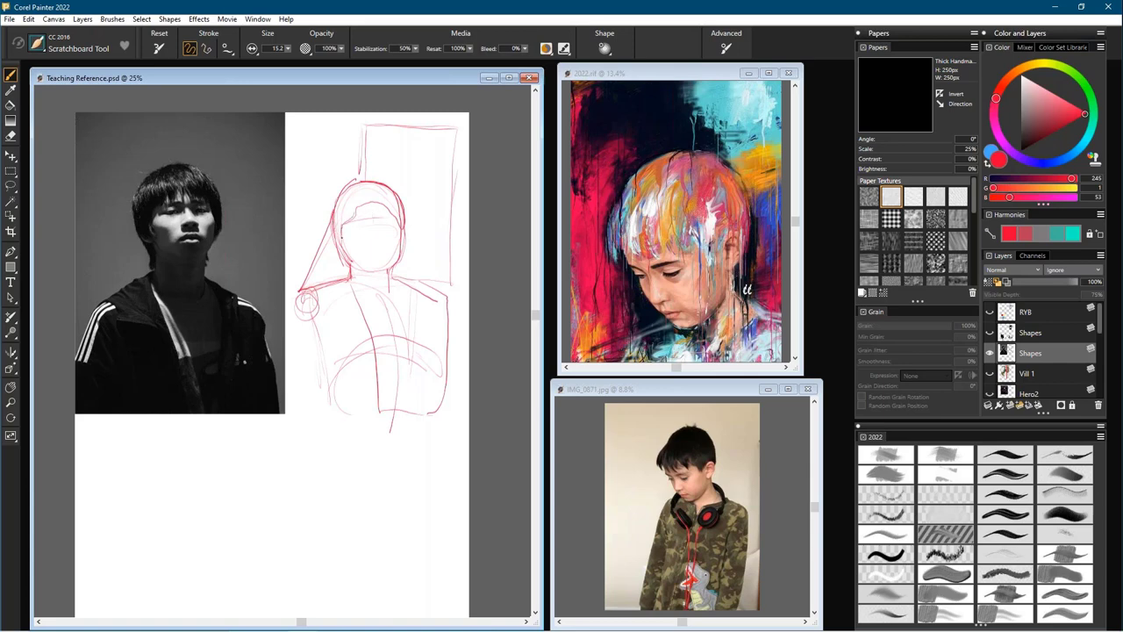
# - Add the eye, nose and mouth shapes to the sketched face and hatch the dark areas of hair, jaw and jacket
pyautogui.moveTo(362, 225); pyautogui.dragTo(347, 225)
pyautogui.moveTo(376, 221); pyautogui.dragTo(358, 223)
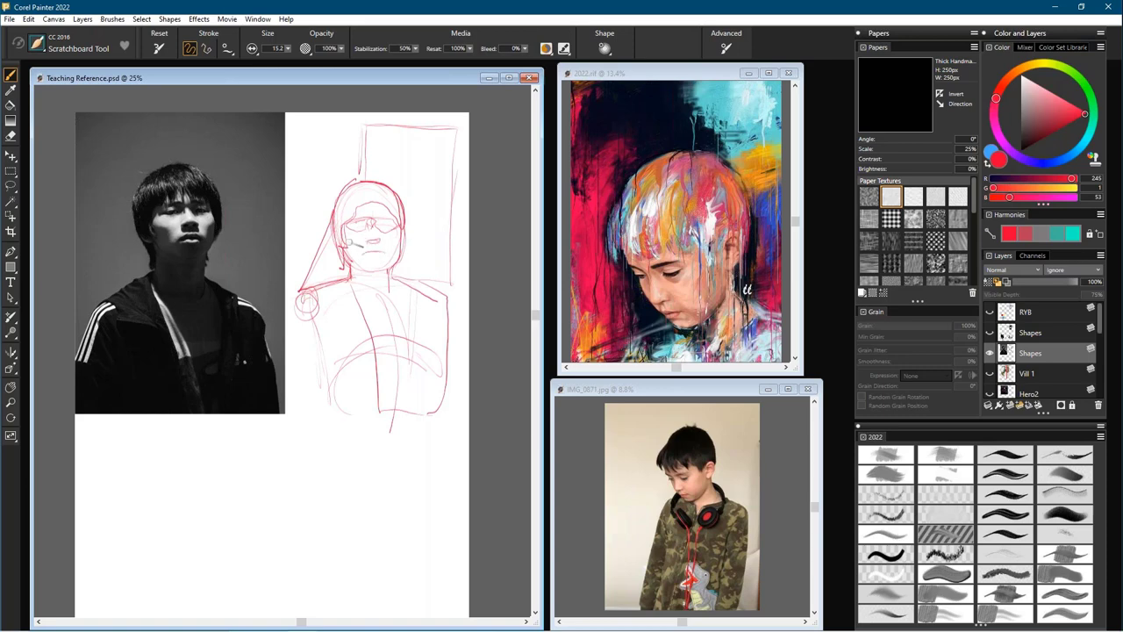
pyautogui.moveTo(370, 245)
pyautogui.mouseDown()
pyautogui.moveTo(356, 244)
pyautogui.moveTo(362, 261)
pyautogui.mouseUp()
pyautogui.moveTo(355, 266)
pyautogui.mouseDown()
pyautogui.moveTo(399, 263)
pyautogui.moveTo(368, 283)
pyautogui.moveTo(412, 336)
pyautogui.moveTo(397, 411)
pyautogui.mouseUp()
pyautogui.moveTo(355, 189); pyautogui.dragTo(338, 256)
pyautogui.moveTo(360, 198); pyautogui.dragTo(393, 202)
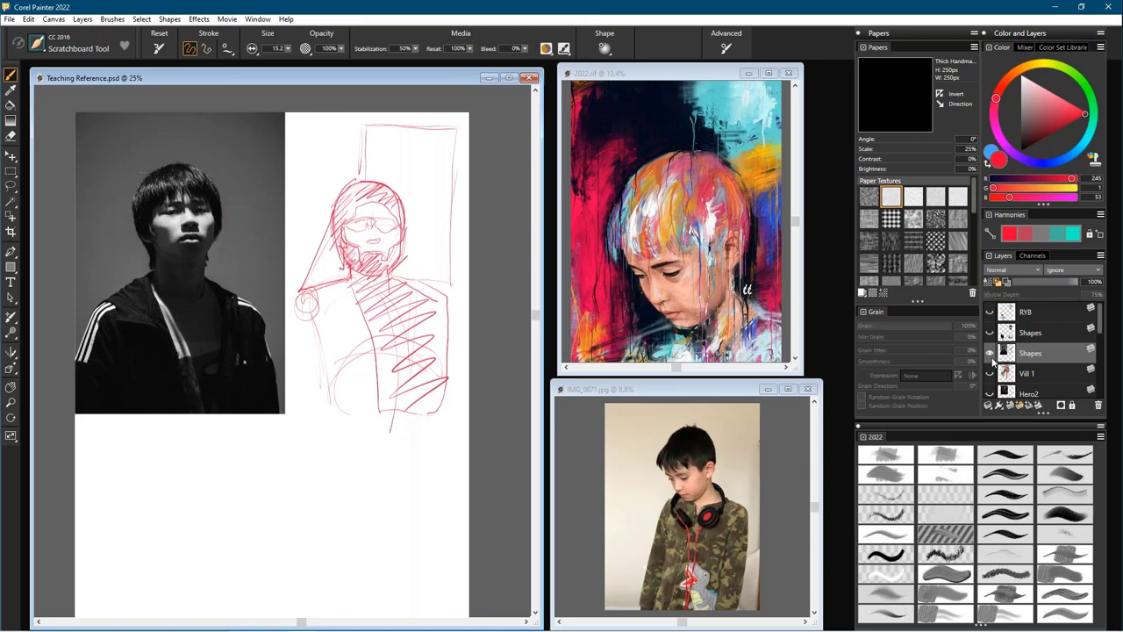
# - Erase the red figure sketch beside the portrait photo
pyautogui.press('n')
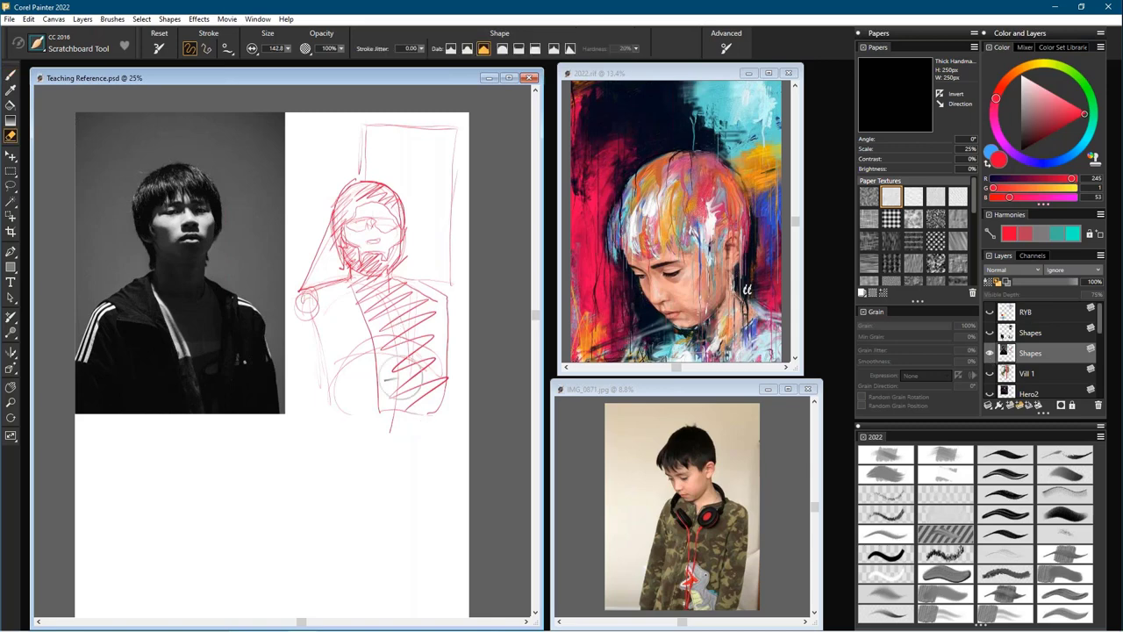
pyautogui.moveTo(417, 410)
pyautogui.mouseDown()
pyautogui.moveTo(404, 351)
pyautogui.moveTo(408, 408)
pyautogui.moveTo(439, 360)
pyautogui.moveTo(448, 219)
pyautogui.moveTo(437, 127)
pyautogui.moveTo(375, 386)
pyautogui.moveTo(342, 250)
pyautogui.moveTo(303, 303)
pyautogui.moveTo(377, 180)
pyautogui.moveTo(361, 130)
pyautogui.moveTo(419, 125)
pyautogui.mouseUp()
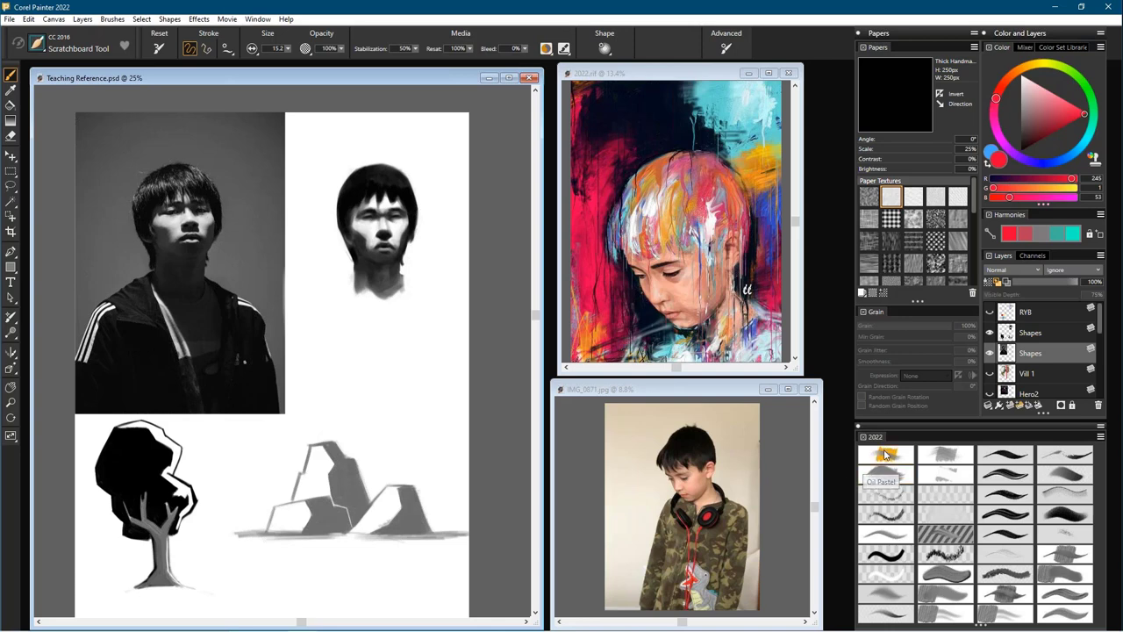
# - Choose the Oil Pastel brush and sample a near-black tone from the painted head
pyautogui.click(885, 457)
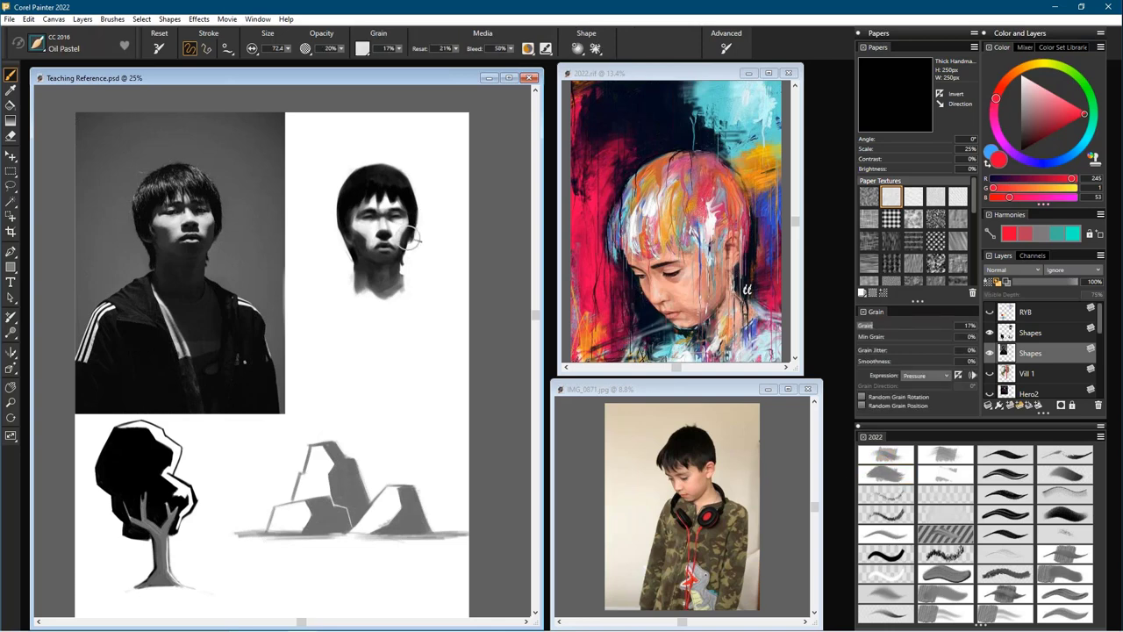
pyautogui.hotkey('ctrl', '+')
pyautogui.hotkey('ctrl', '+')
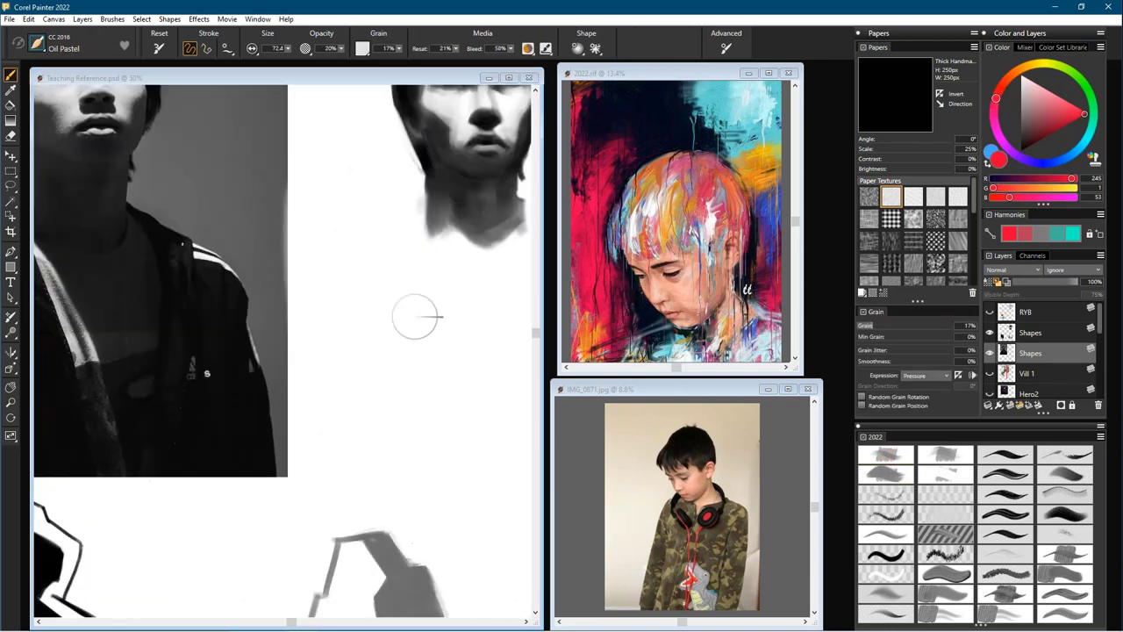
pyautogui.moveTo(464, 266); pyautogui.dragTo(359, 401)
pyautogui.moveTo(406, 290)
pyautogui.mouseDown()
pyautogui.moveTo(374, 301)
pyautogui.moveTo(360, 291)
pyautogui.moveTo(370, 295)
pyautogui.mouseUp()
pyautogui.press('d')
pyautogui.click(400, 301)
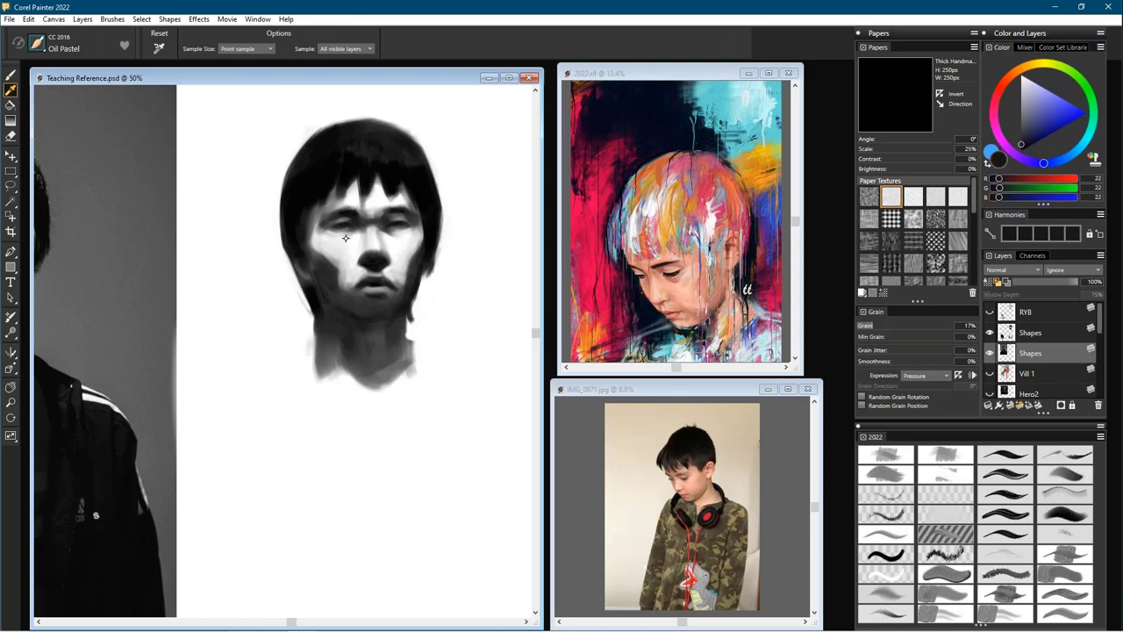
# - Set the paint colour to pure black and the Oil Pastel brush size to 6.7
pyautogui.press('b')
pyautogui.moveTo(301, 313)
pyautogui.mouseDown()
pyautogui.moveTo(413, 301)
pyautogui.moveTo(411, 271)
pyautogui.moveTo(364, 292)
pyautogui.moveTo(409, 280)
pyautogui.mouseUp()
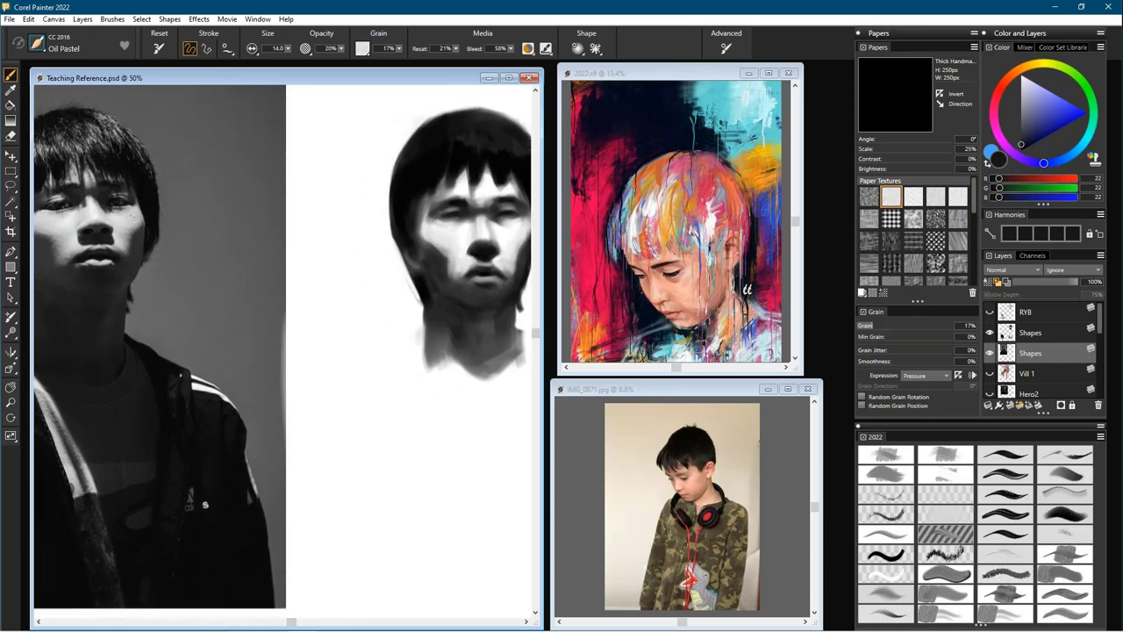
pyautogui.moveTo(416, 351); pyautogui.dragTo(387, 352)
pyautogui.moveTo(446, 246); pyautogui.dragTo(454, 251)
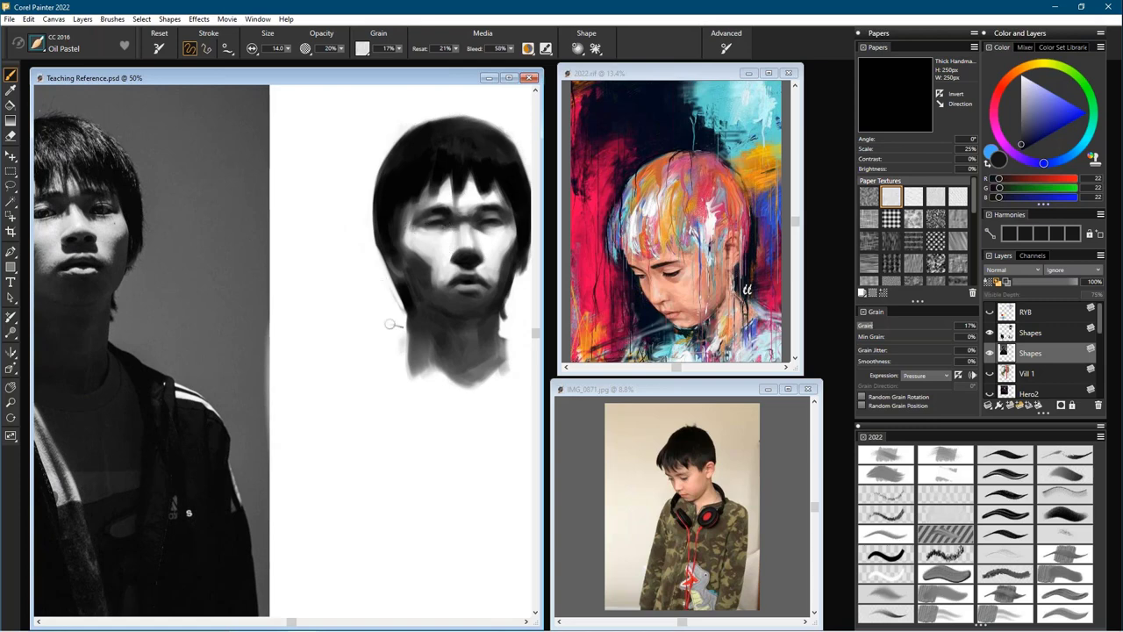
pyautogui.moveTo(362, 396); pyautogui.dragTo(396, 402)
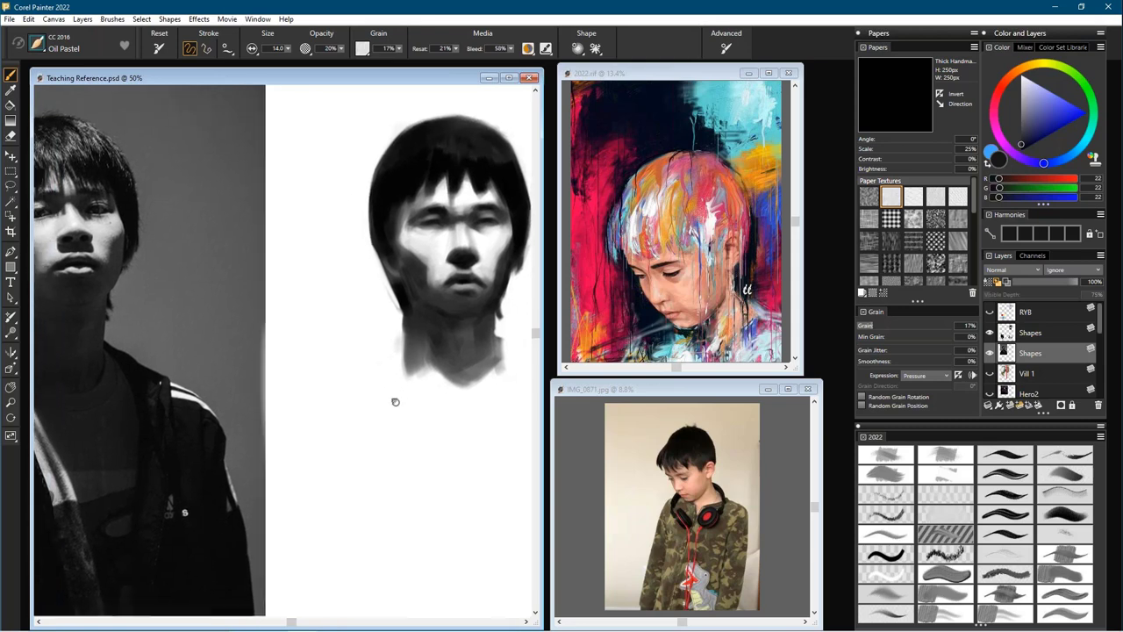
pyautogui.hotkey('ctrl', '-')
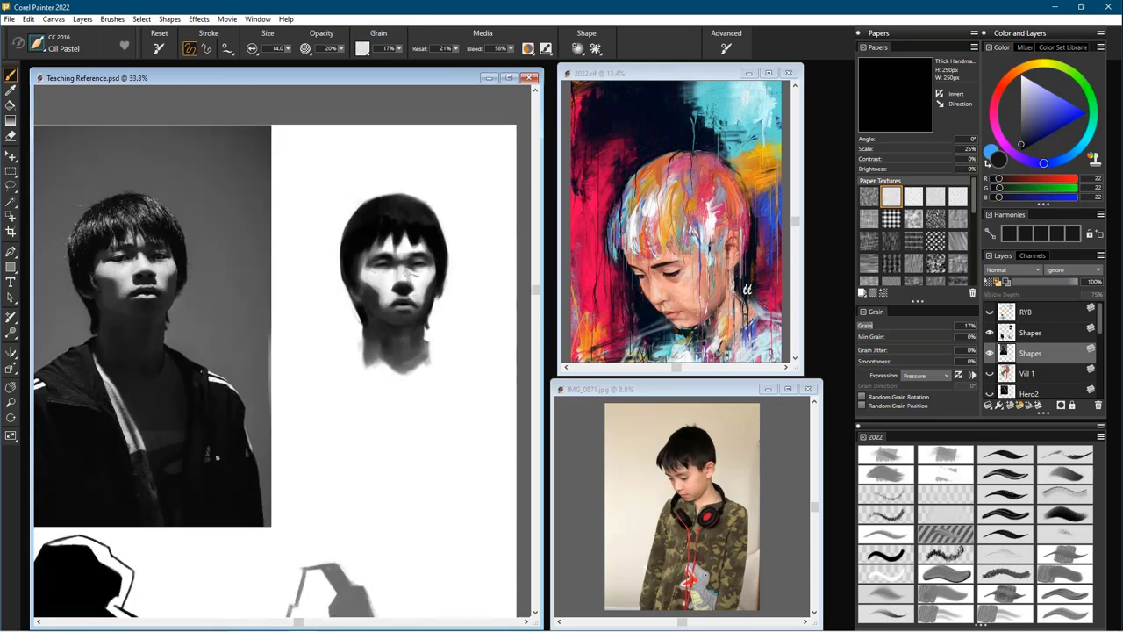
pyautogui.click(1027, 151)
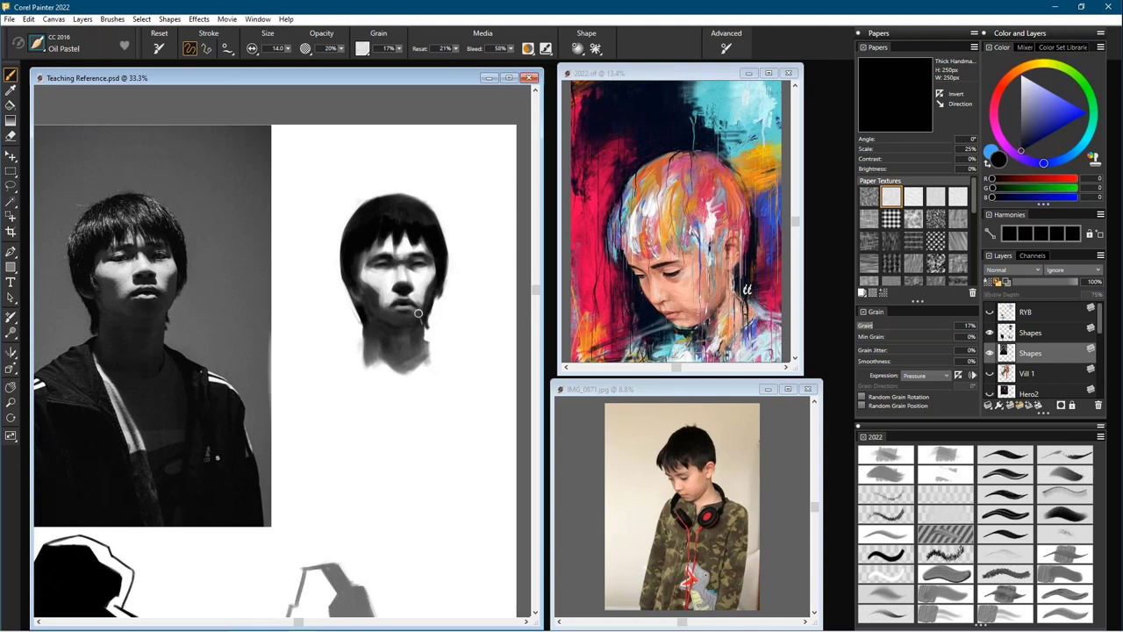
pyautogui.keyDown('ctrl'); pyautogui.keyDown('alt'); pyautogui.moveTo(372, 271); pyautogui.dragTo(376, 269); pyautogui.keyUp('alt'); pyautogui.keyUp('ctrl')
# - Select the upper Shapes layer and sketch a triangular shape between the painted head's hair and shoulder line
pyautogui.click(1029, 333)
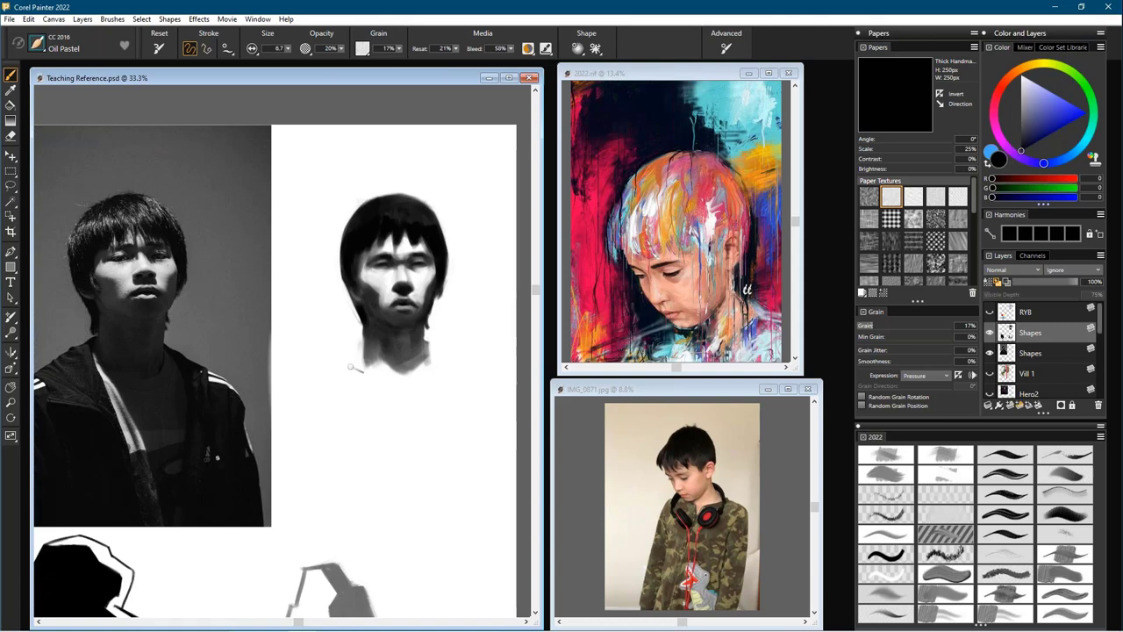
pyautogui.moveTo(355, 395); pyautogui.dragTo(379, 332)
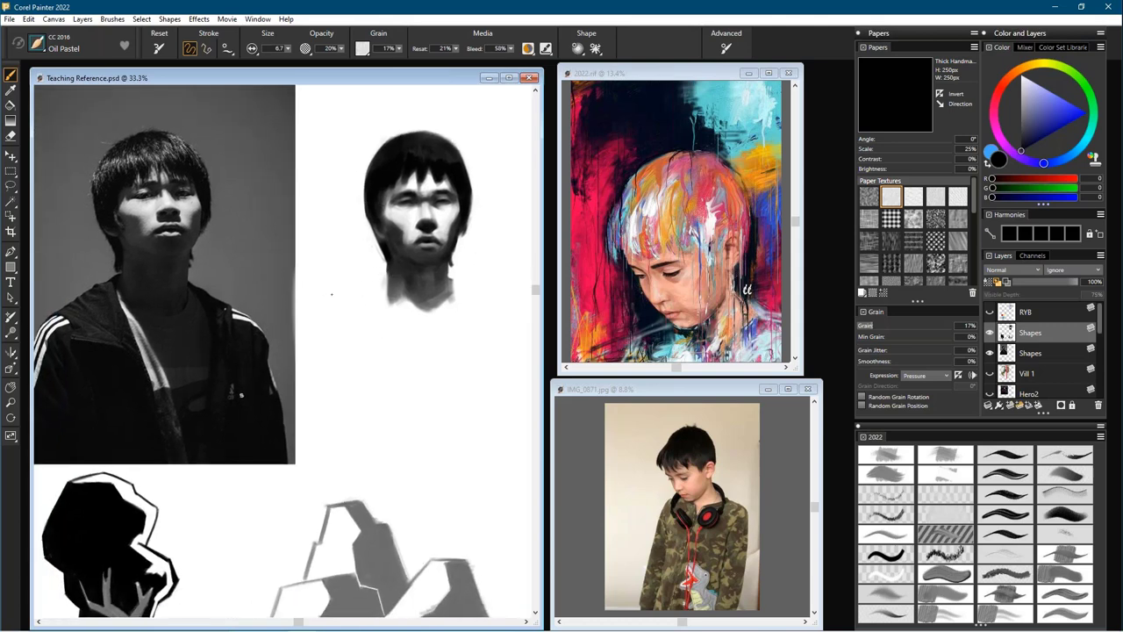
pyautogui.moveTo(384, 235)
pyautogui.keyDown('ctrl'); pyautogui.keyDown('alt'); pyautogui.mouseDown()
pyautogui.moveTo(373, 228)
pyautogui.moveTo(325, 282)
pyautogui.moveTo(384, 282)
pyautogui.moveTo(321, 310)
pyautogui.moveTo(380, 284)
pyautogui.mouseUp(); pyautogui.keyUp('alt'); pyautogui.keyUp('ctrl')
pyautogui.moveTo(319, 308); pyautogui.dragTo(375, 279)
# - Enlarge the Oil Pastel brush to 79.3 and paint soft grey strokes down from the painted head's neck into the chest
pyautogui.press(']')
pyautogui.press(']')
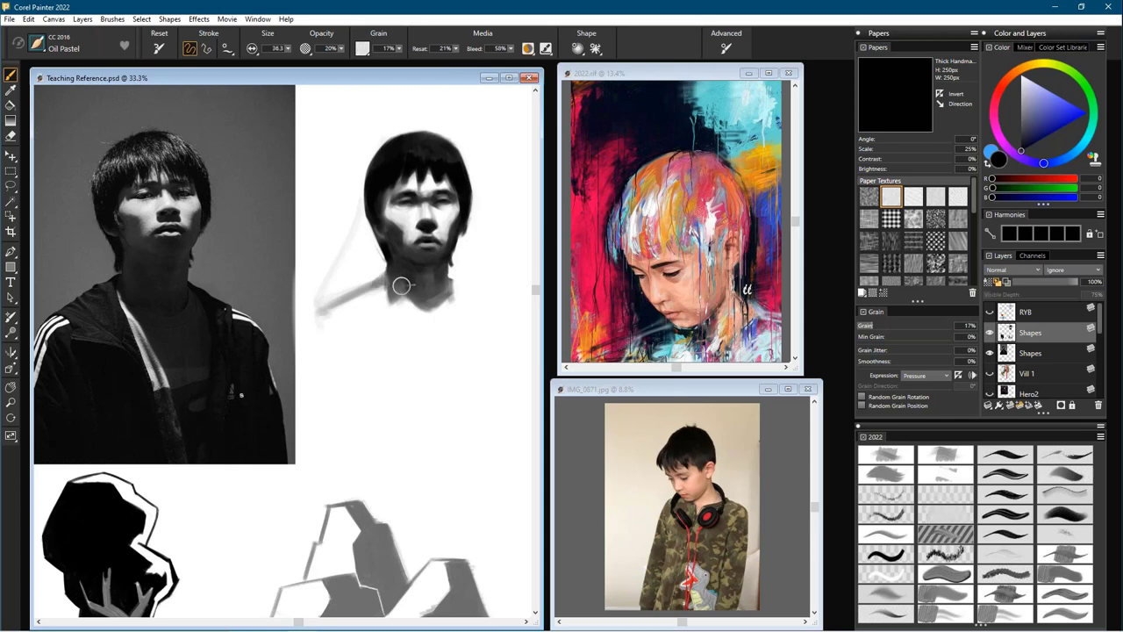
pyautogui.press(']')
pyautogui.press(']')
pyautogui.moveTo(386, 290)
pyautogui.mouseDown()
pyautogui.moveTo(424, 329)
pyautogui.moveTo(433, 380)
pyautogui.moveTo(432, 349)
pyautogui.mouseUp()
pyautogui.moveTo(446, 306)
pyautogui.mouseDown()
pyautogui.moveTo(464, 409)
pyautogui.moveTo(441, 394)
pyautogui.mouseUp()
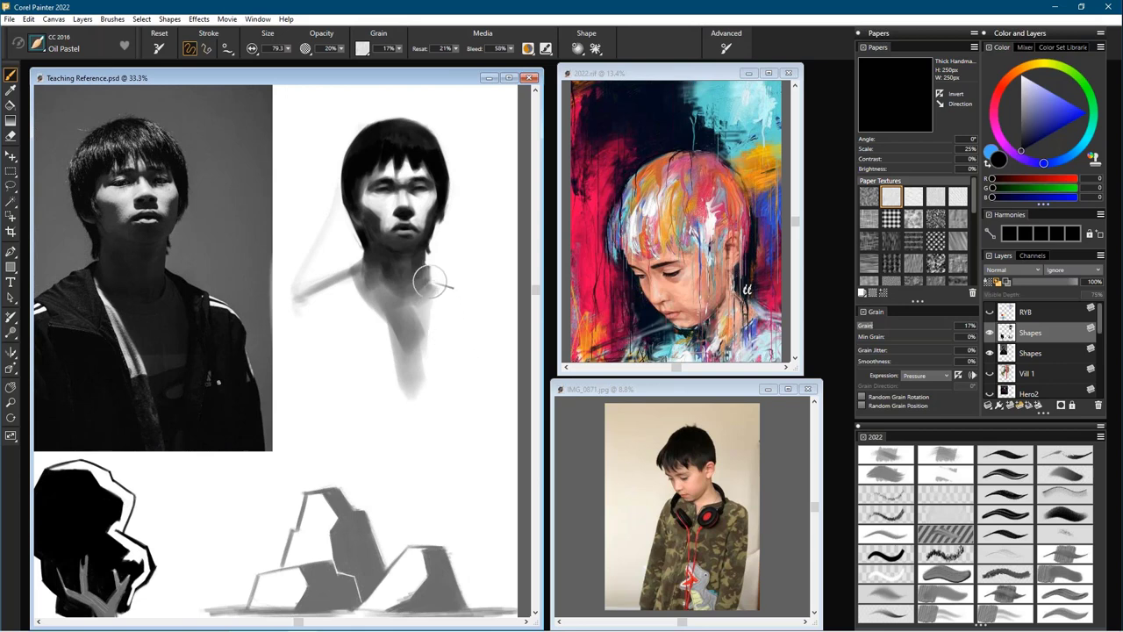
pyautogui.moveTo(427, 276); pyautogui.dragTo(414, 384)
# - Block in the right half of the painted torso in grey and outline the left shoulder and arm
pyautogui.hotkey('ctrl', '-')
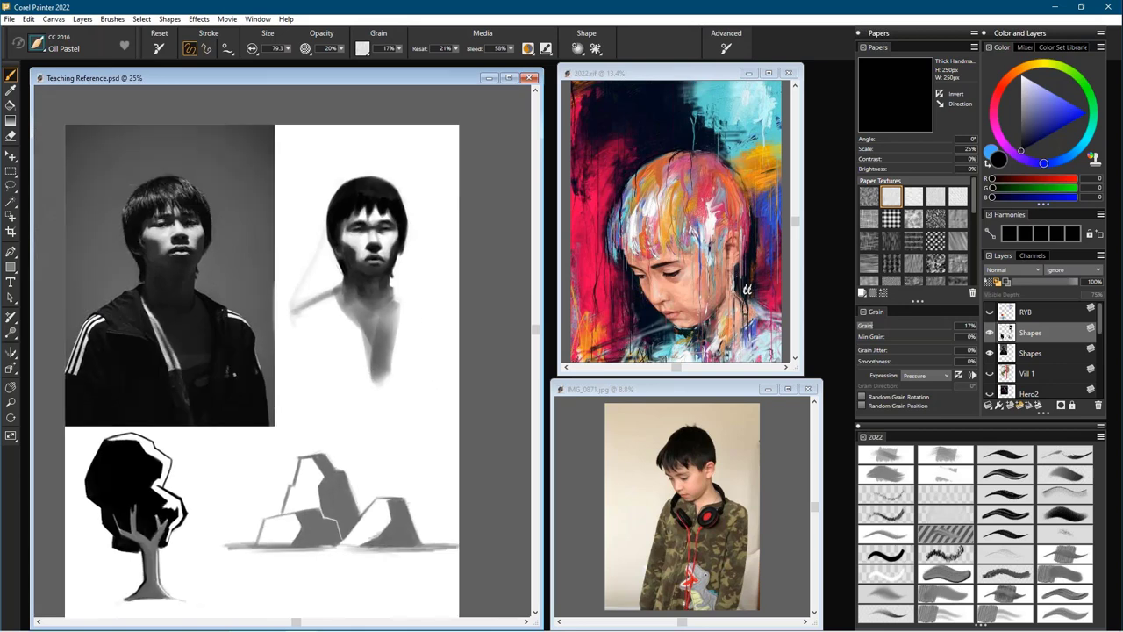
pyautogui.moveTo(389, 292)
pyautogui.mouseDown()
pyautogui.moveTo(425, 315)
pyautogui.moveTo(430, 336)
pyautogui.moveTo(415, 405)
pyautogui.moveTo(402, 313)
pyautogui.mouseUp()
pyautogui.moveTo(406, 386)
pyautogui.mouseDown()
pyautogui.moveTo(396, 306)
pyautogui.moveTo(360, 298)
pyautogui.moveTo(404, 326)
pyautogui.moveTo(379, 362)
pyautogui.mouseUp()
pyautogui.moveTo(418, 318); pyautogui.dragTo(420, 373)
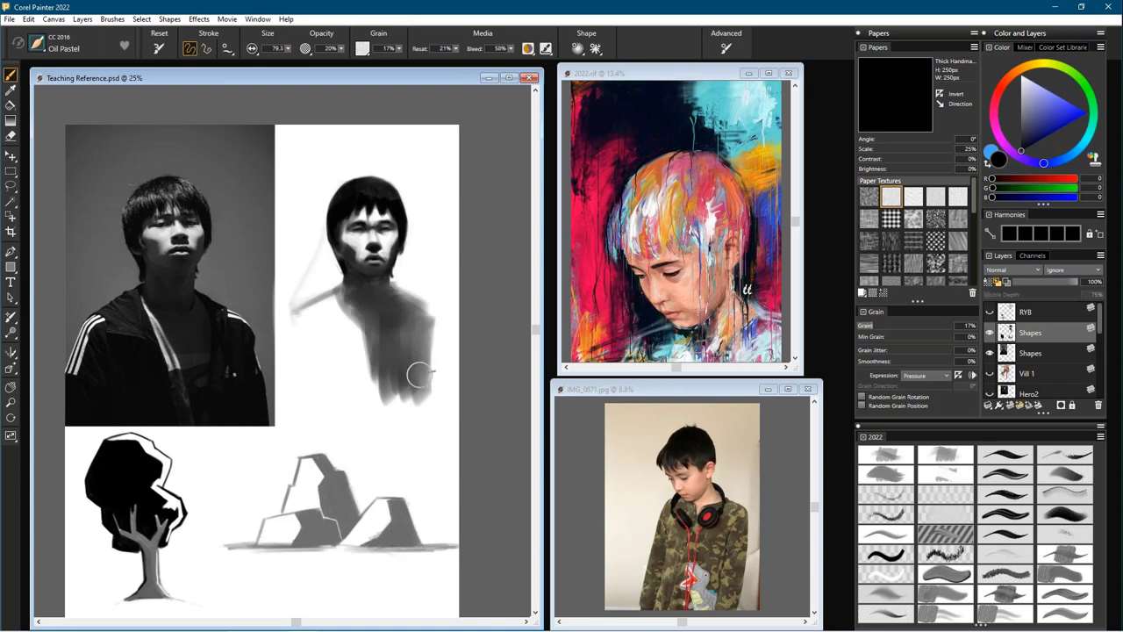
pyautogui.moveTo(430, 332)
pyautogui.mouseDown()
pyautogui.moveTo(426, 316)
pyautogui.moveTo(418, 330)
pyautogui.moveTo(340, 352)
pyautogui.mouseUp()
pyautogui.moveTo(300, 318)
pyautogui.mouseDown()
pyautogui.moveTo(332, 365)
pyautogui.moveTo(331, 388)
pyautogui.moveTo(360, 402)
pyautogui.mouseUp()
# - Darken the neckline and the centre of the painted chest, using smaller brush sizes of 17.9 and 40.8
pyautogui.press('[')
pyautogui.press('[')
pyautogui.press('[')
pyautogui.press('[')
pyautogui.press('[')
pyautogui.press('[')
pyautogui.press('[')
pyautogui.press('[')
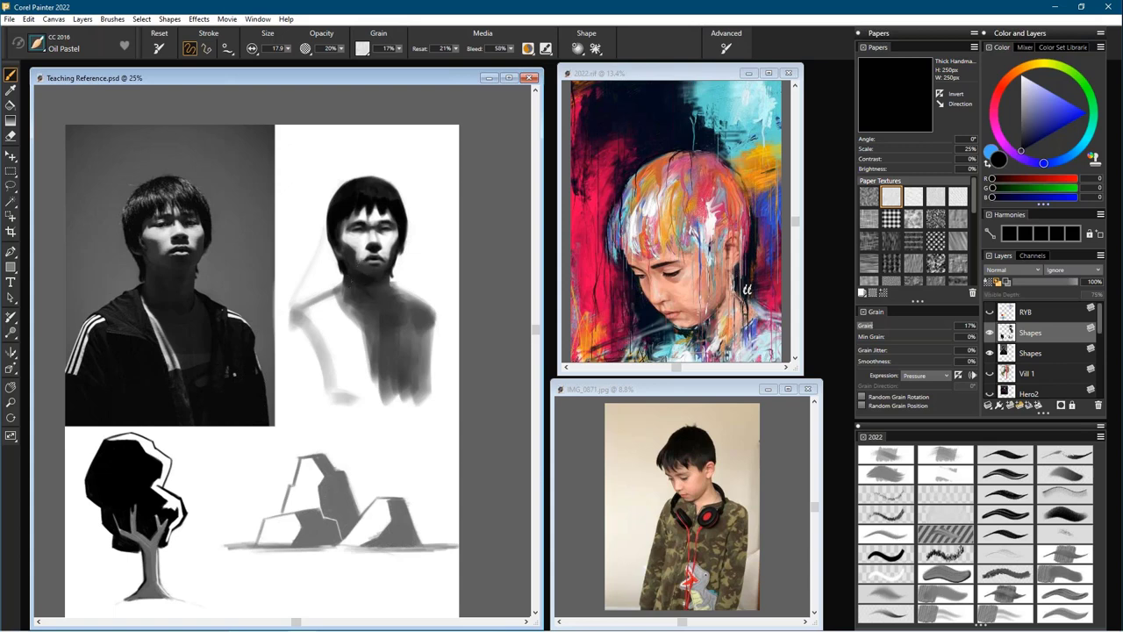
pyautogui.moveTo(366, 307); pyautogui.dragTo(358, 290)
pyautogui.moveTo(353, 311); pyautogui.dragTo(374, 339)
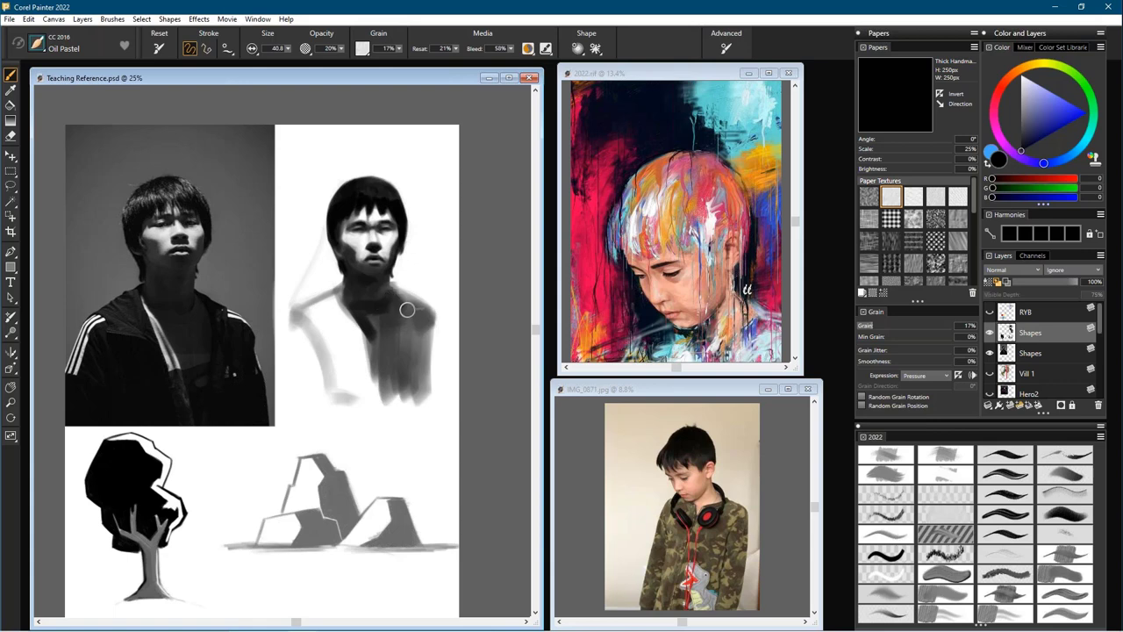
pyautogui.moveTo(383, 308); pyautogui.dragTo(395, 399)
pyautogui.moveTo(369, 340); pyautogui.dragTo(382, 394)
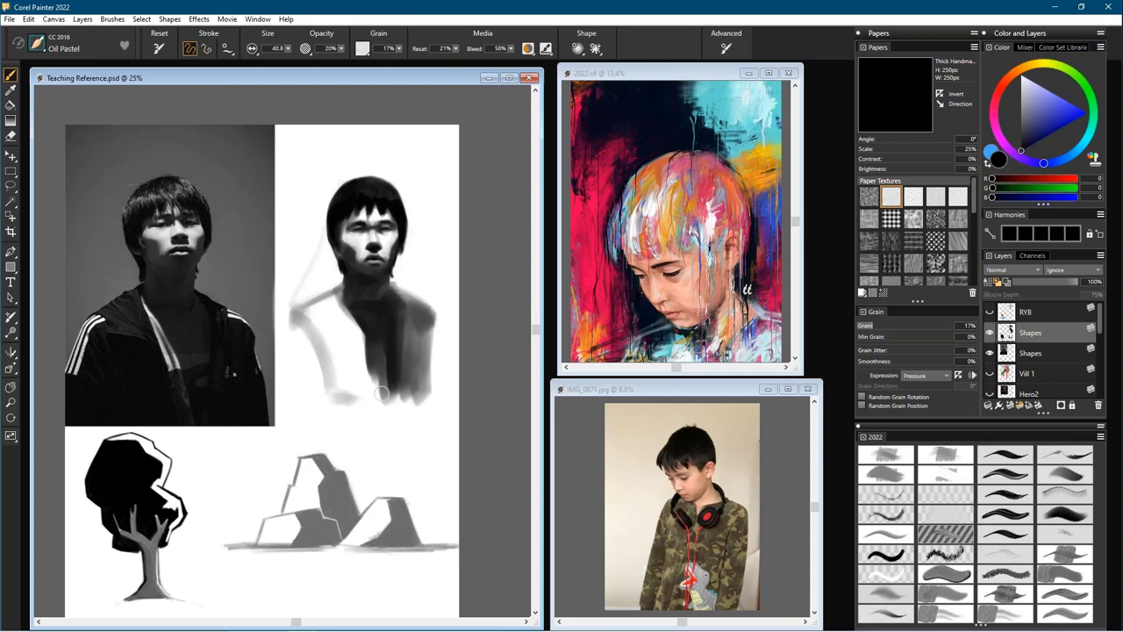
# - Reduce the brush size to 16 and fill the white gaps in the tree's foliage with black
pyautogui.scroll(-3, 381, 392)
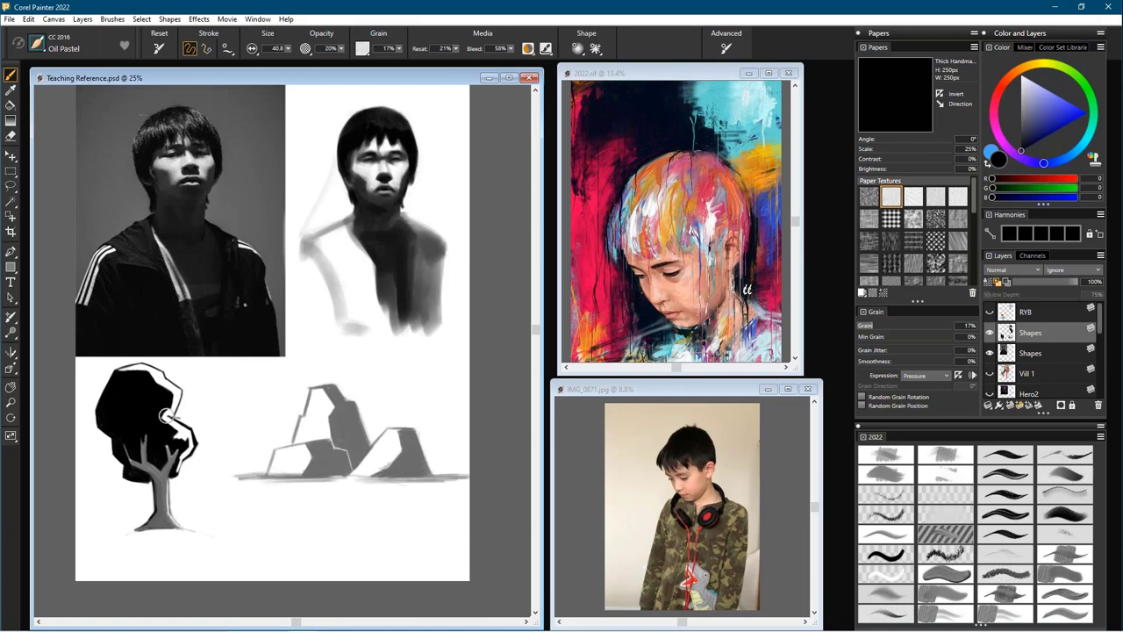
pyautogui.press('[')
pyautogui.press('[')
pyautogui.press('[')
pyautogui.press('[')
pyautogui.press('[')
pyautogui.click(161, 386)
pyautogui.moveTo(152, 377); pyautogui.dragTo(161, 383)
pyautogui.moveTo(167, 422); pyautogui.dragTo(182, 433)
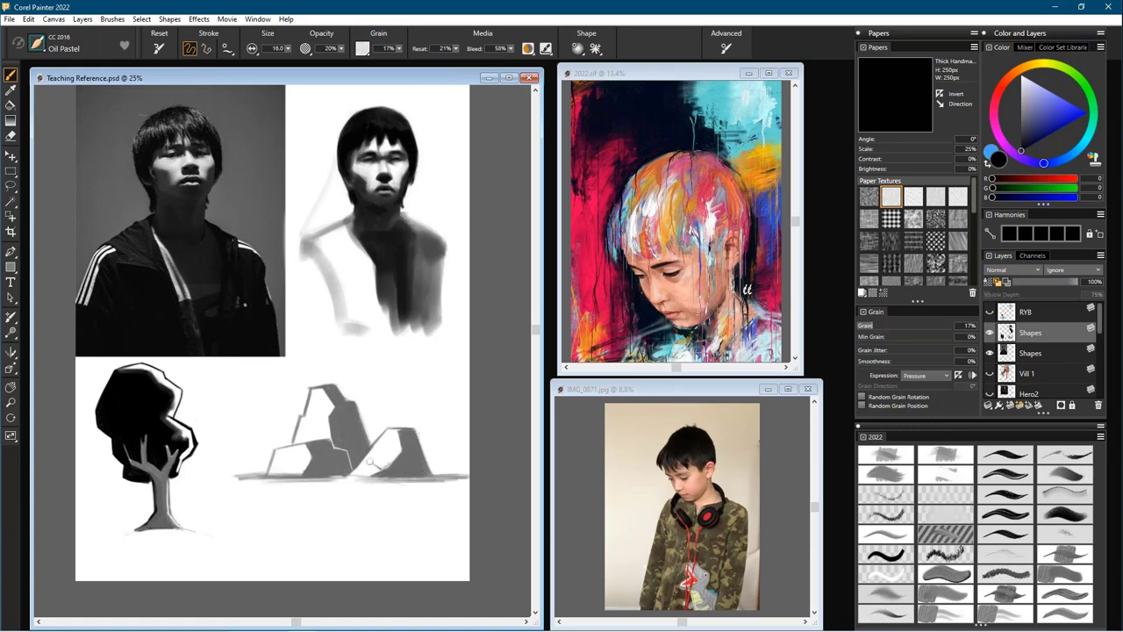
# - Set the brush size to 48 and deepen the right side of the painted torso to black from the shoulder down
pyautogui.press(']')
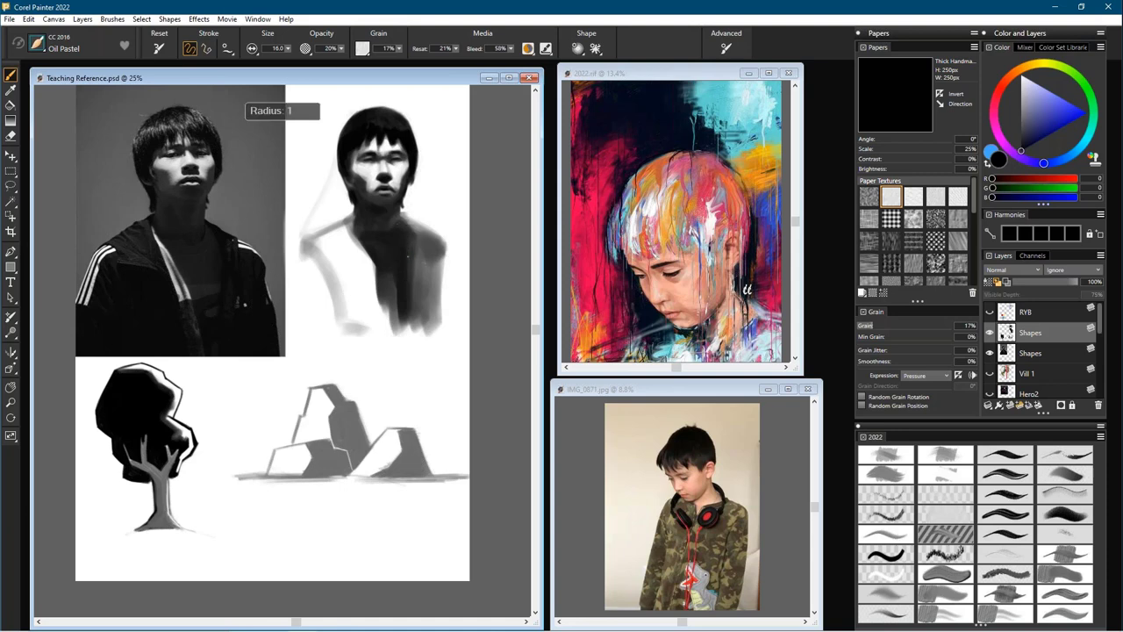
pyautogui.press('[')
pyautogui.press('[')
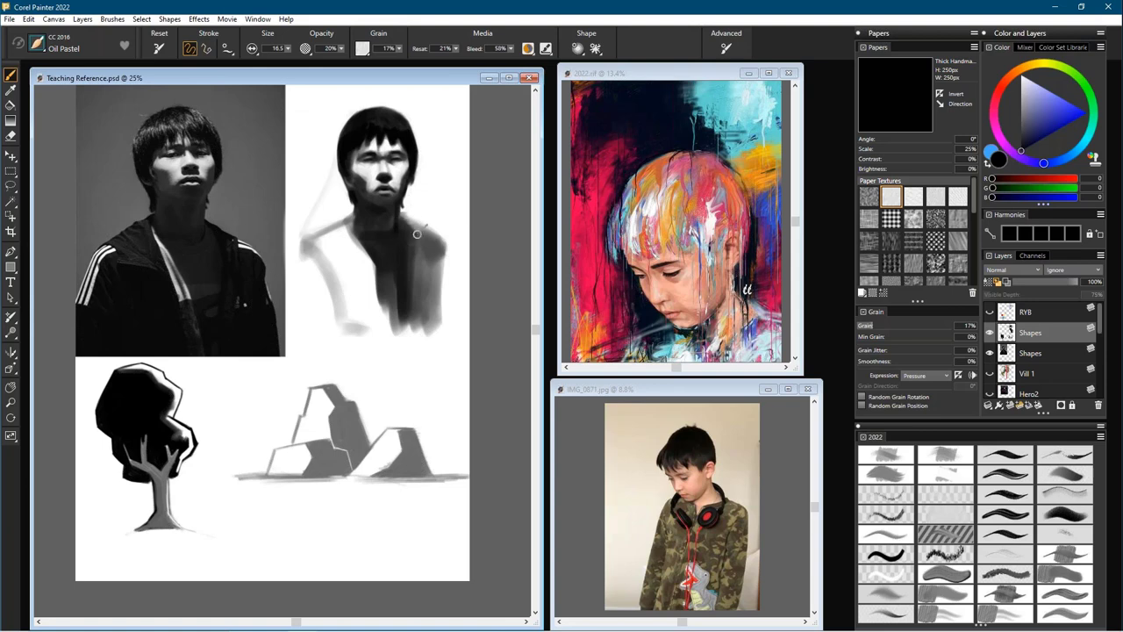
pyautogui.press(']')
pyautogui.press(']')
pyautogui.press(']')
pyautogui.press(']')
pyautogui.press('[')
pyautogui.press('[')
pyautogui.press(']')
pyautogui.press(']')
pyautogui.press(']')
pyautogui.press(']')
pyautogui.press(']')
pyautogui.press(']')
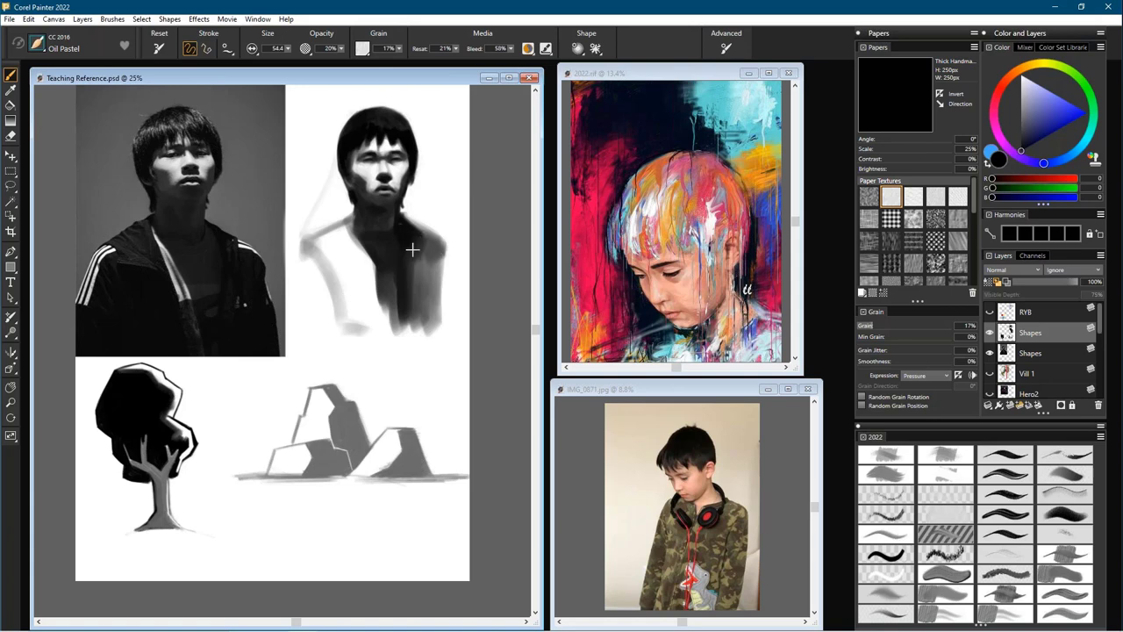
pyautogui.press('[')
pyautogui.press('[')
pyautogui.press('[')
pyautogui.press('[')
pyautogui.press('[')
pyautogui.press(']')
pyautogui.press(']')
pyautogui.press(']')
pyautogui.press(']')
pyautogui.press(']')
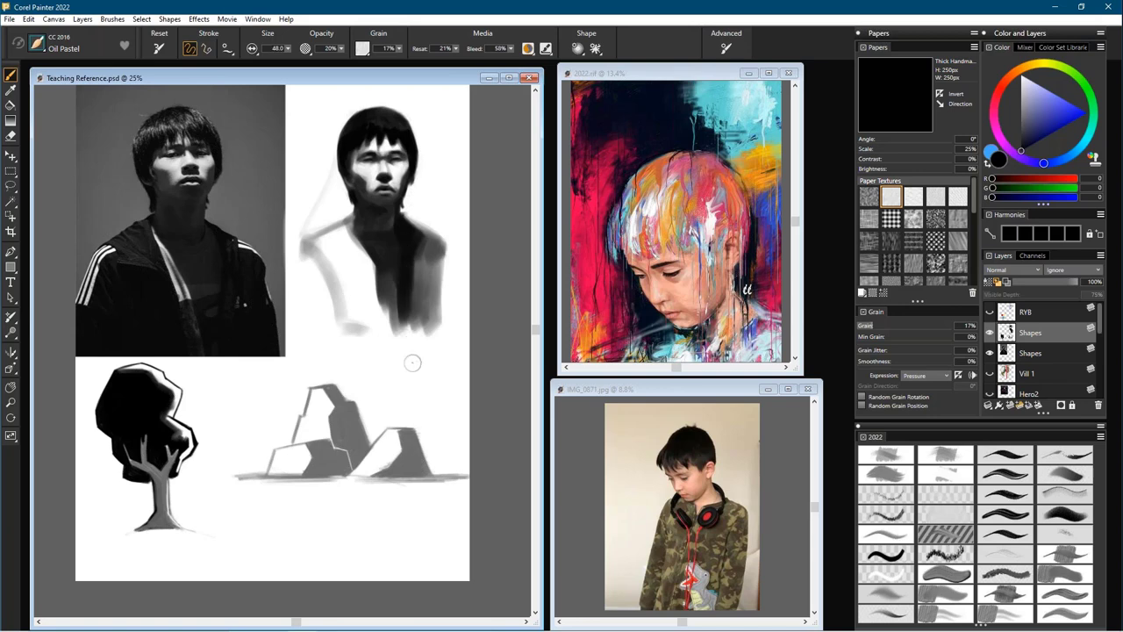
pyautogui.moveTo(399, 263); pyautogui.dragTo(395, 316)
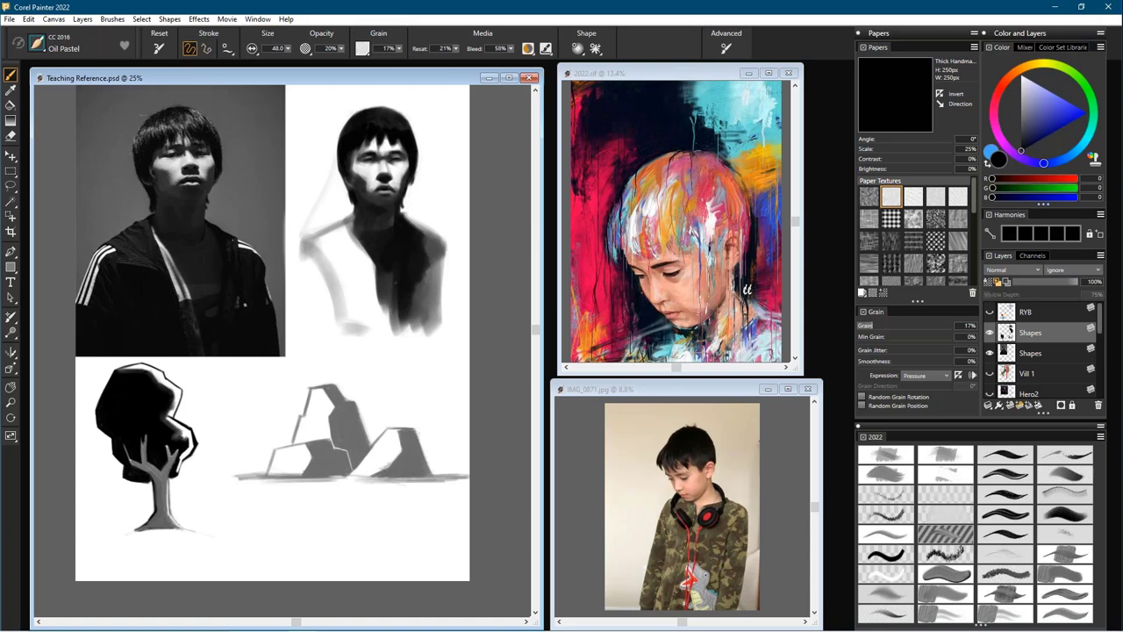
pyautogui.moveTo(391, 279)
pyautogui.mouseDown()
pyautogui.moveTo(423, 319)
pyautogui.moveTo(416, 301)
pyautogui.moveTo(400, 318)
pyautogui.moveTo(391, 298)
pyautogui.moveTo(381, 334)
pyautogui.mouseUp()
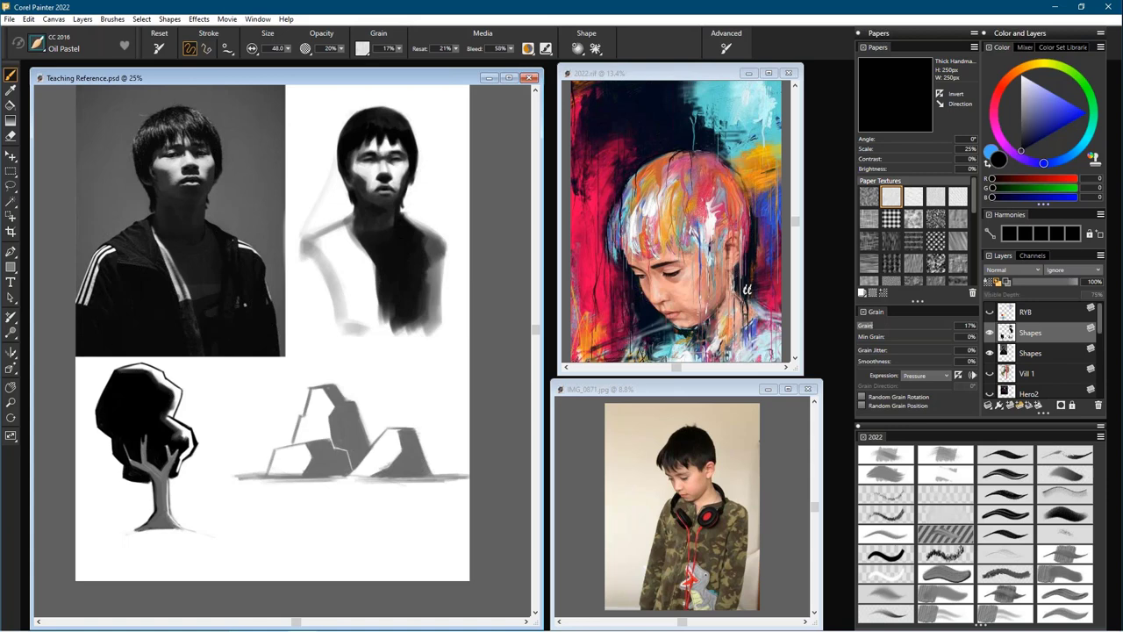
# - Reduce the brush size to 3 and set the paint colour to pure white for detailing the painted face
pyautogui.hotkey('ctrl', '+')
pyautogui.hotkey('ctrl', '+')
pyautogui.hotkey('ctrl', '+')
pyautogui.hotkey('ctrl', '+')
pyautogui.moveTo(465, 171); pyautogui.dragTo(295, 516)
pyautogui.scroll(3, 295, 516)
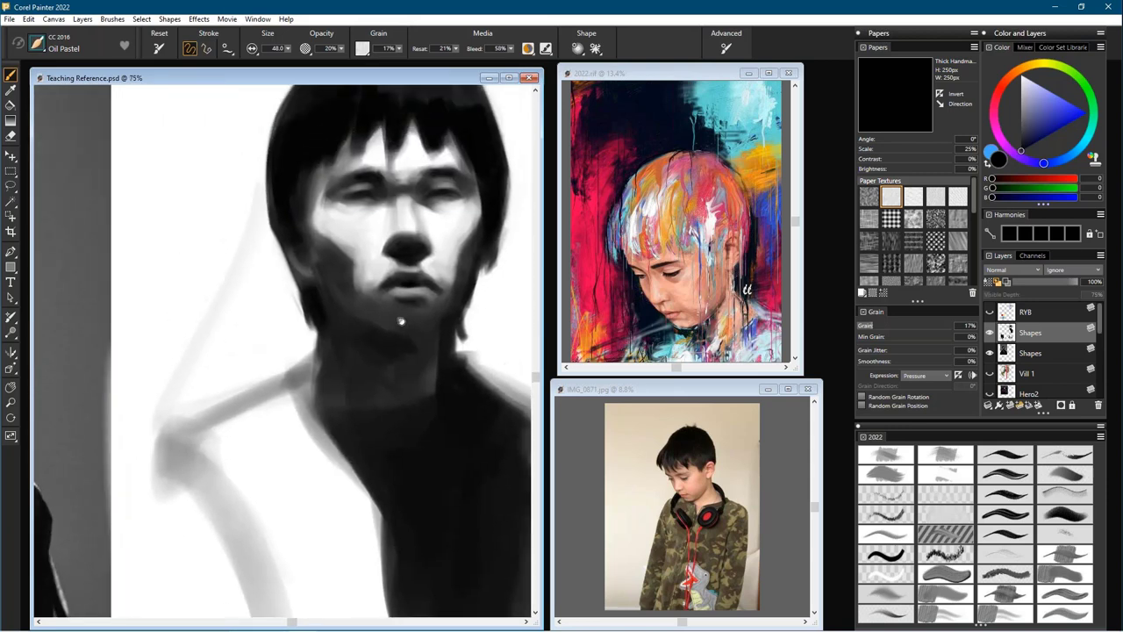
pyautogui.press('[')
pyautogui.press('[')
pyautogui.press('[')
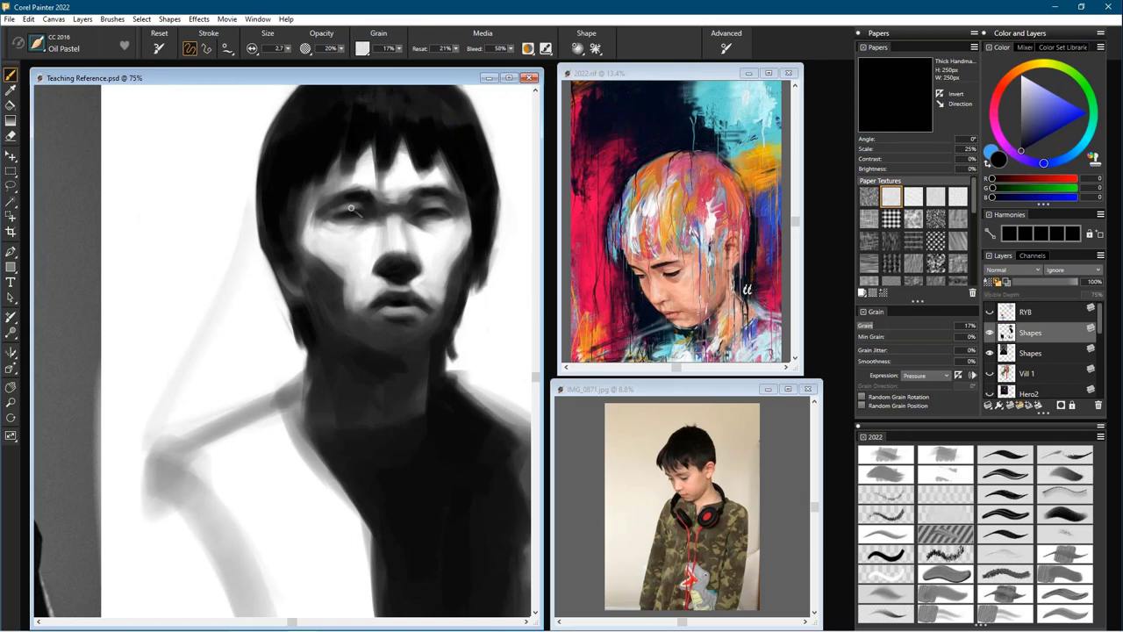
pyautogui.press(']')
pyautogui.hotkey('shift', 'x')
pyautogui.moveTo(1030, 88); pyautogui.dragTo(1020, 75)
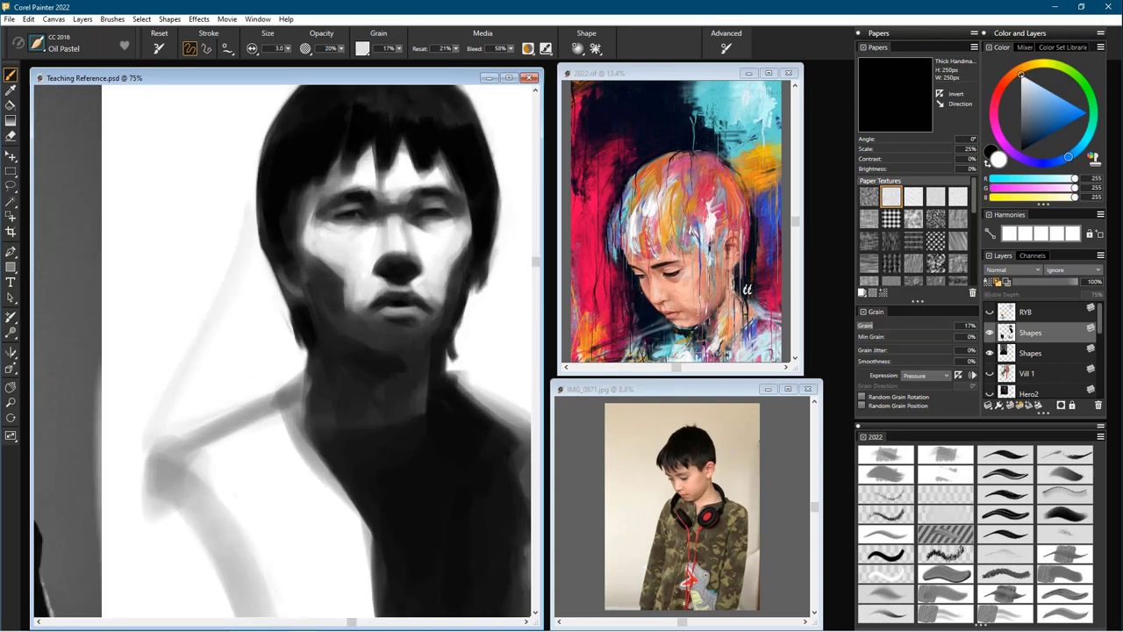
# - Examine the painted portrait up close and from a distance against the reference photo
pyautogui.hotkey('ctrl', '-')
pyautogui.hotkey('ctrl', '-')
pyautogui.hotkey('ctrl', '-')
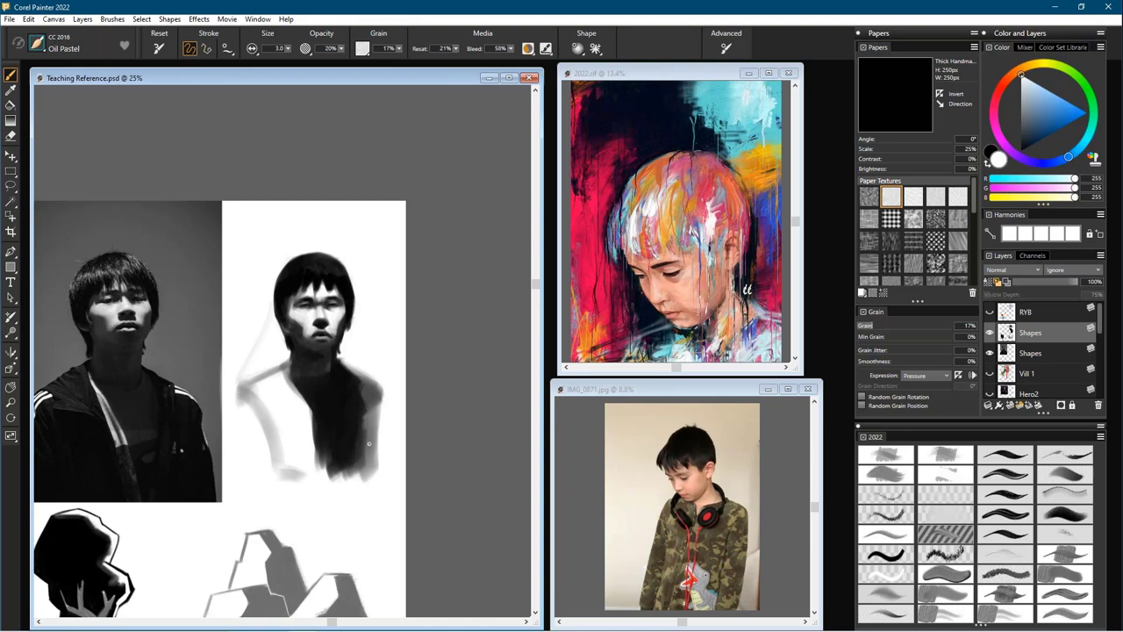
pyautogui.scroll(2, 282, 298)
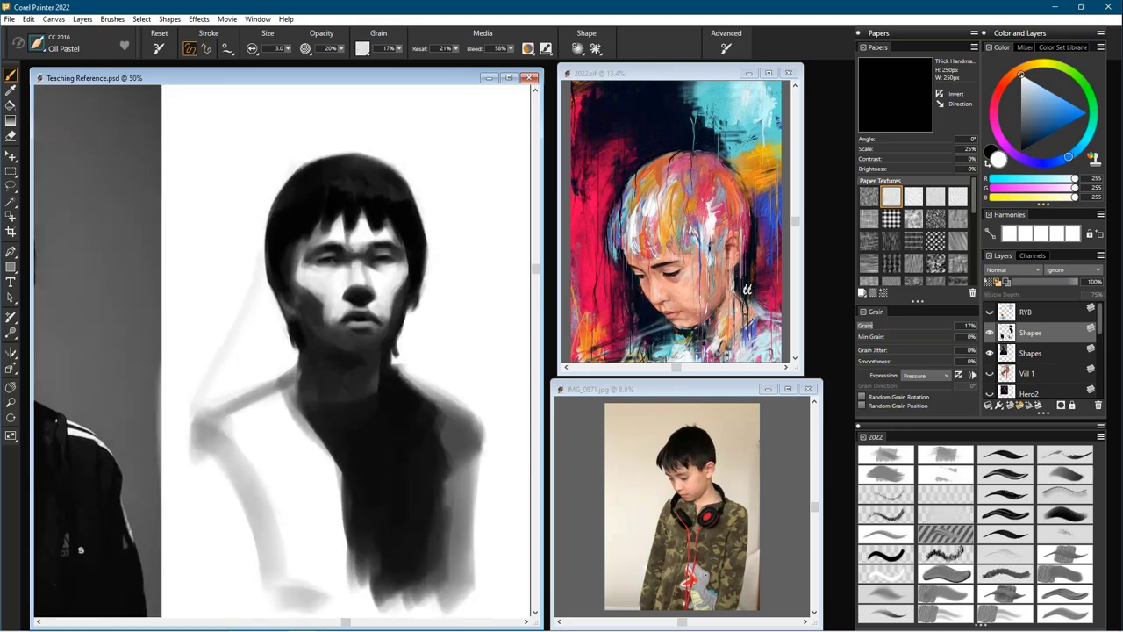
pyautogui.hotkey('ctrl', '-')
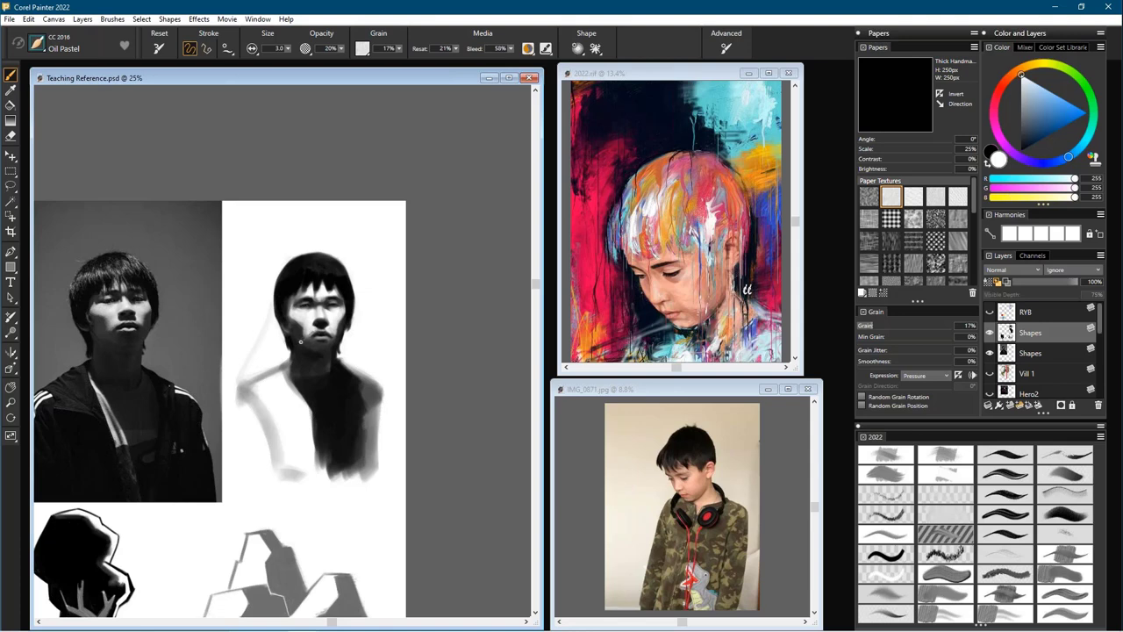
pyautogui.moveTo(294, 333); pyautogui.dragTo(302, 338)
pyautogui.hotkey('ctrl', '+')
pyautogui.hotkey('ctrl', '+')
pyautogui.hotkey('ctrl', '+')
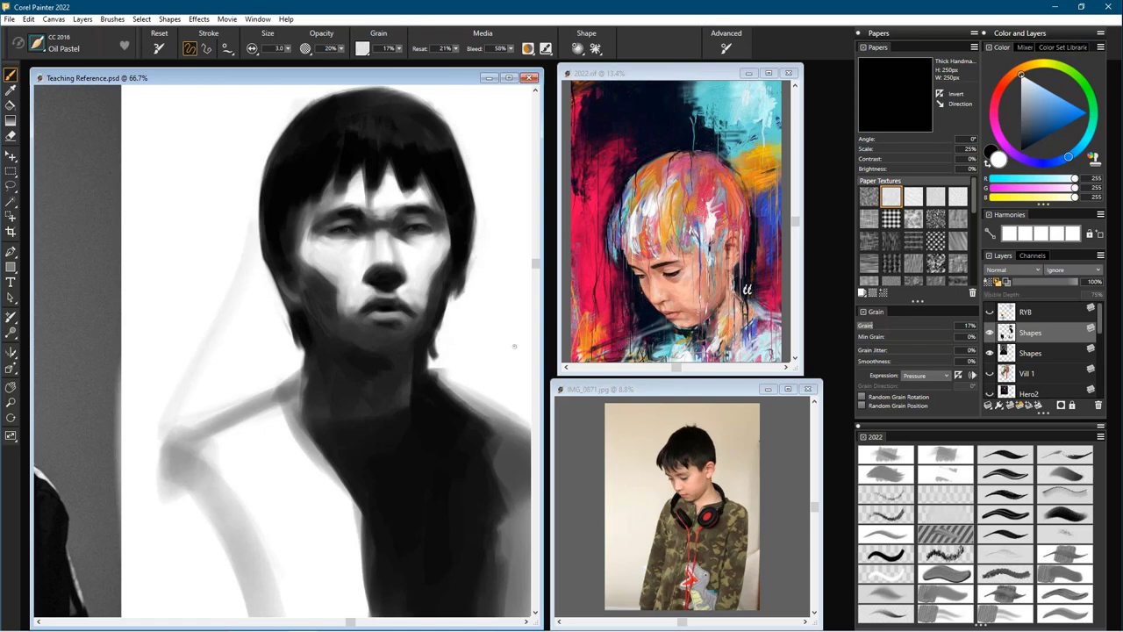
pyautogui.hotkey('ctrl', '-')
pyautogui.hotkey('ctrl', '-')
pyautogui.hotkey('ctrl', '-')
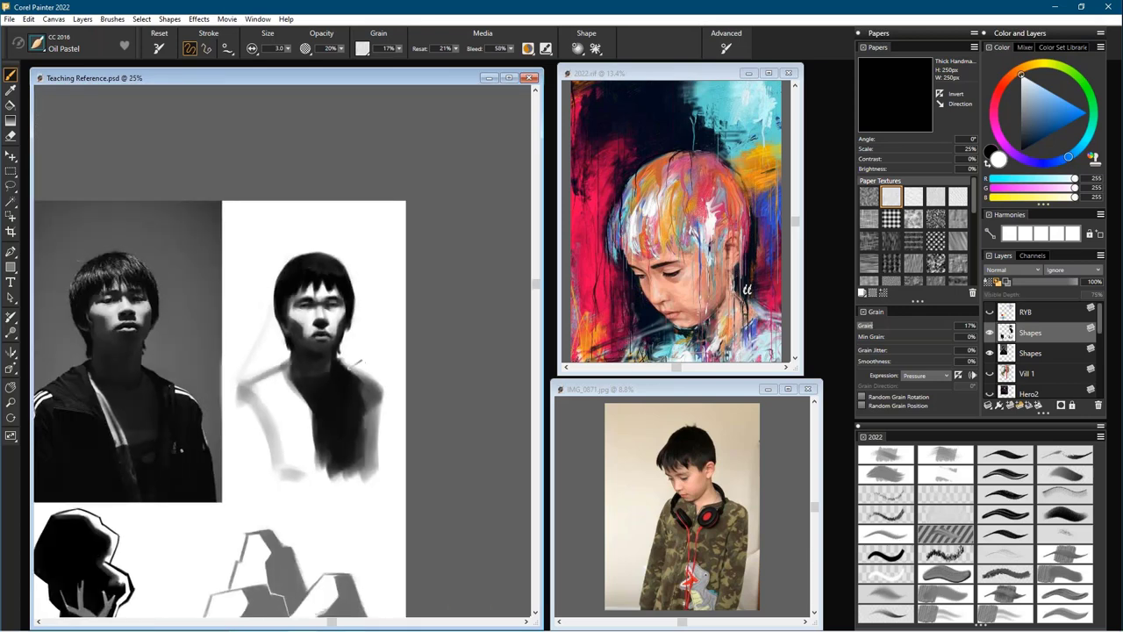
# - Switch back to black and darken the torso's right shoulder, arm and central edge with brush sizes 23.3 and 44
pyautogui.hotkey('shift', 's')
pyautogui.moveTo(357, 362)
pyautogui.mouseDown()
pyautogui.moveTo(349, 368)
pyautogui.moveTo(352, 323)
pyautogui.mouseUp()
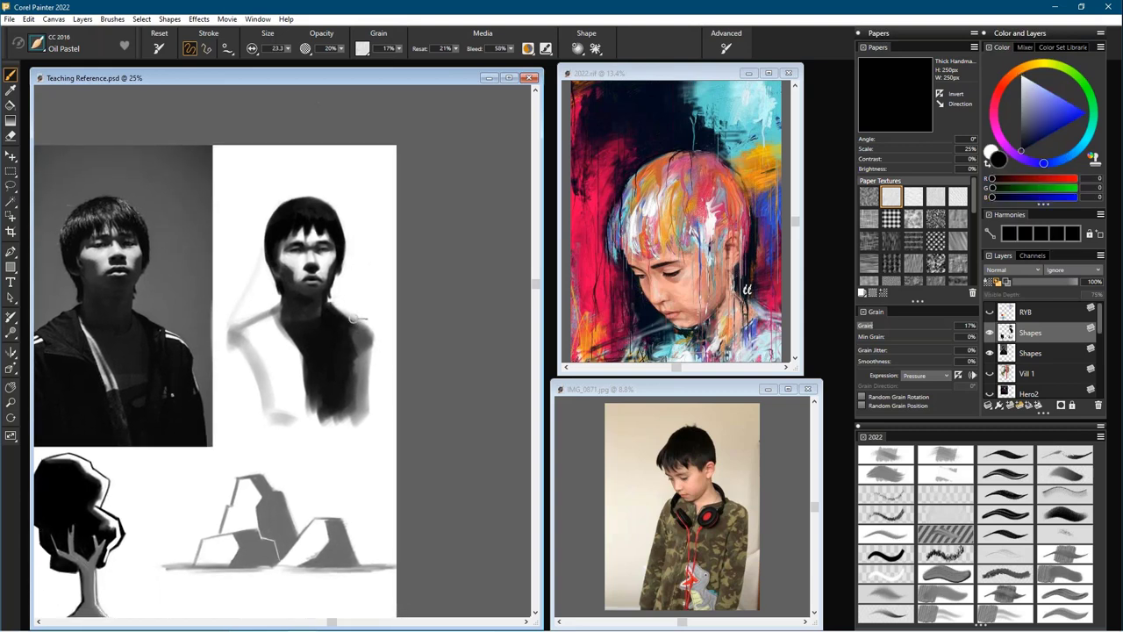
pyautogui.moveTo(369, 399); pyautogui.dragTo(377, 407)
pyautogui.moveTo(356, 350)
pyautogui.mouseDown()
pyautogui.moveTo(351, 339)
pyautogui.moveTo(349, 372)
pyautogui.mouseUp()
pyautogui.moveTo(342, 425); pyautogui.dragTo(362, 402)
pyautogui.moveTo(330, 323); pyautogui.dragTo(334, 400)
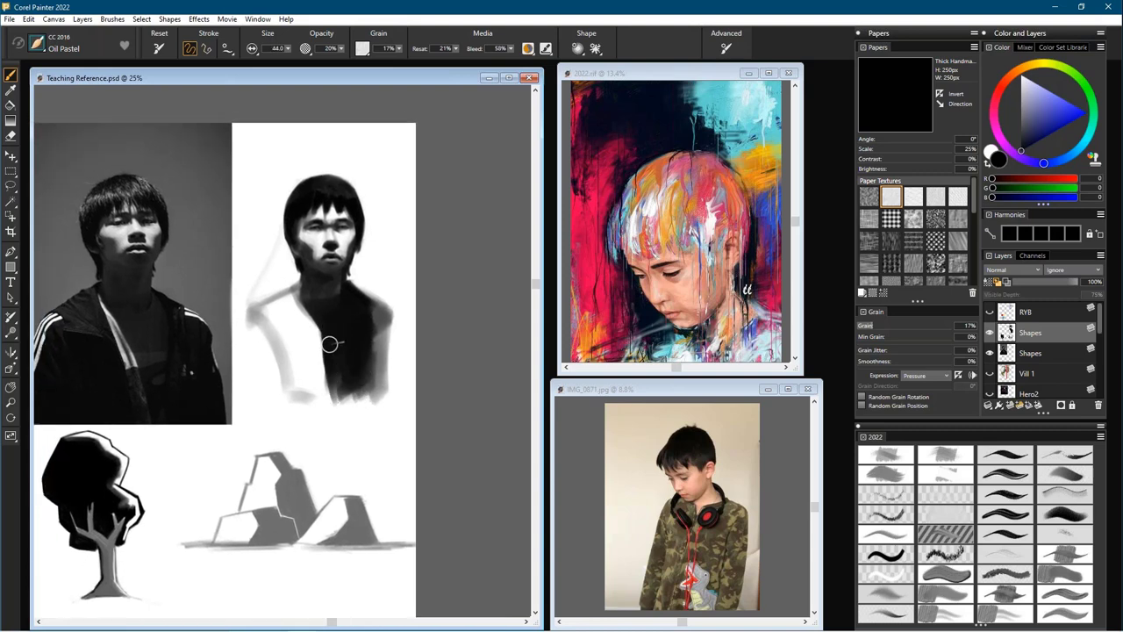
pyautogui.moveTo(333, 346); pyautogui.dragTo(336, 409)
# - Paint the left jacket panel and shoulder black at brush size 44.2, leaving a light strip for the shirt
pyautogui.moveTo(307, 334); pyautogui.dragTo(300, 281)
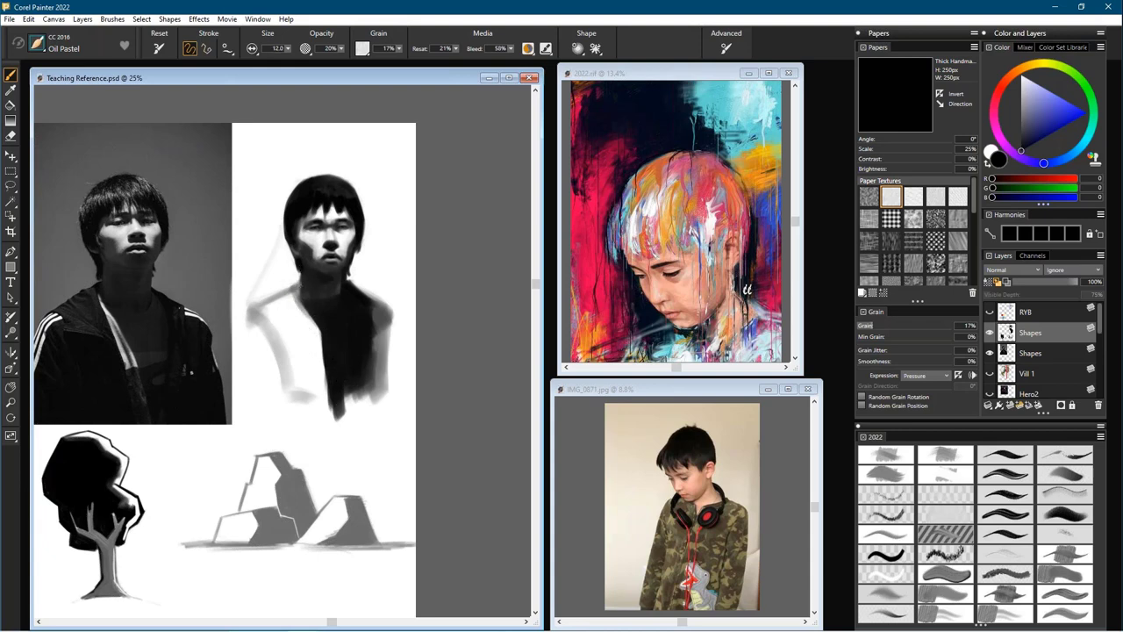
pyautogui.press(']')
pyautogui.press(']')
pyautogui.press(']')
pyautogui.press(']')
pyautogui.press(']')
pyautogui.moveTo(297, 290)
pyautogui.mouseDown()
pyautogui.moveTo(292, 317)
pyautogui.moveTo(269, 310)
pyautogui.moveTo(300, 335)
pyautogui.moveTo(280, 298)
pyautogui.moveTo(294, 296)
pyautogui.moveTo(305, 399)
pyautogui.mouseUp()
pyautogui.hotkey('ctrl', 'space')
pyautogui.press(']')
pyautogui.press(']')
pyautogui.press(']')
pyautogui.press(']')
pyautogui.press(']')
pyautogui.moveTo(289, 351)
pyautogui.mouseDown()
pyautogui.moveTo(293, 395)
pyautogui.moveTo(289, 330)
pyautogui.moveTo(302, 369)
pyautogui.moveTo(303, 307)
pyautogui.mouseUp()
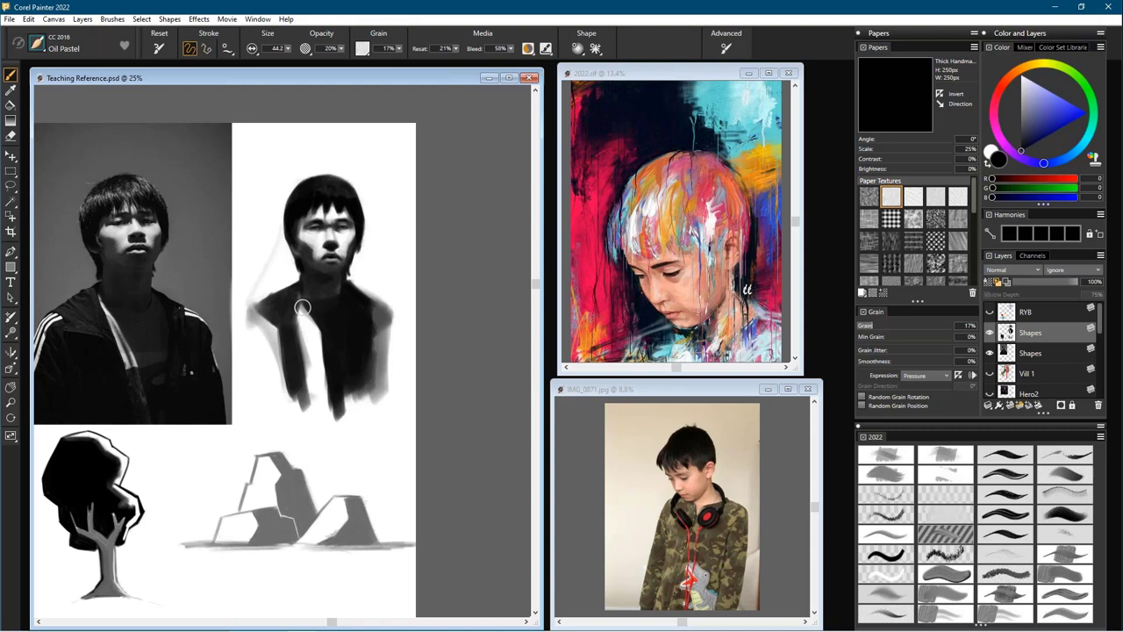
# - Solidify the black of the left jacket panel and shade the light shirt strip grey
pyautogui.moveTo(346, 459); pyautogui.dragTo(397, 428)
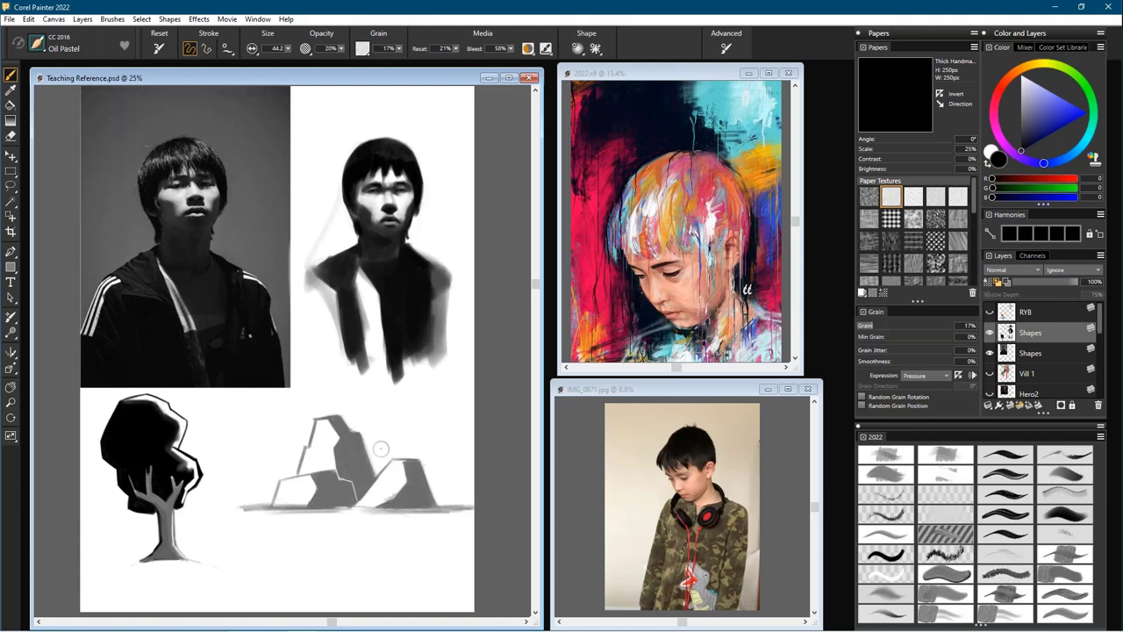
pyautogui.moveTo(339, 282); pyautogui.dragTo(333, 269)
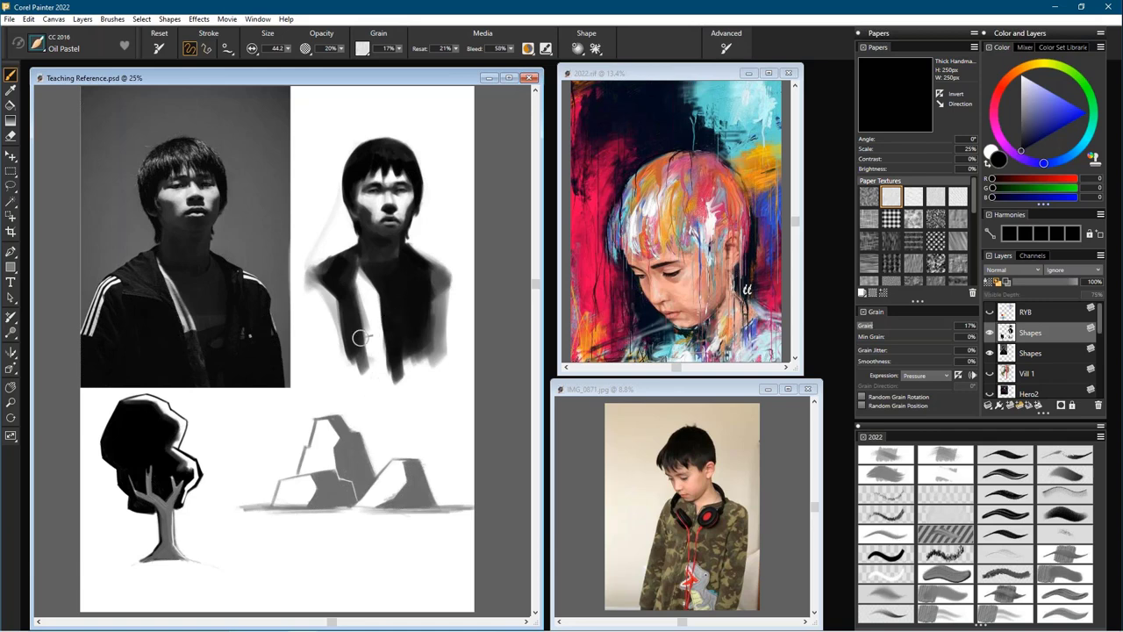
pyautogui.moveTo(343, 346)
pyautogui.mouseDown()
pyautogui.moveTo(328, 283)
pyautogui.moveTo(341, 355)
pyautogui.moveTo(348, 330)
pyautogui.mouseUp()
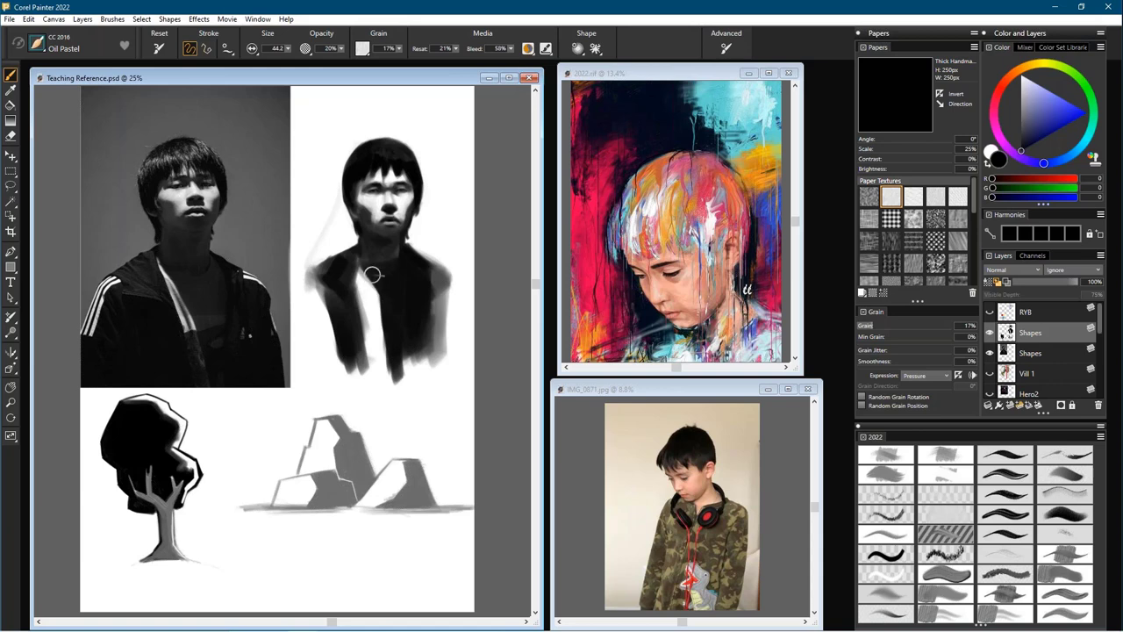
pyautogui.moveTo(359, 277); pyautogui.dragTo(381, 355)
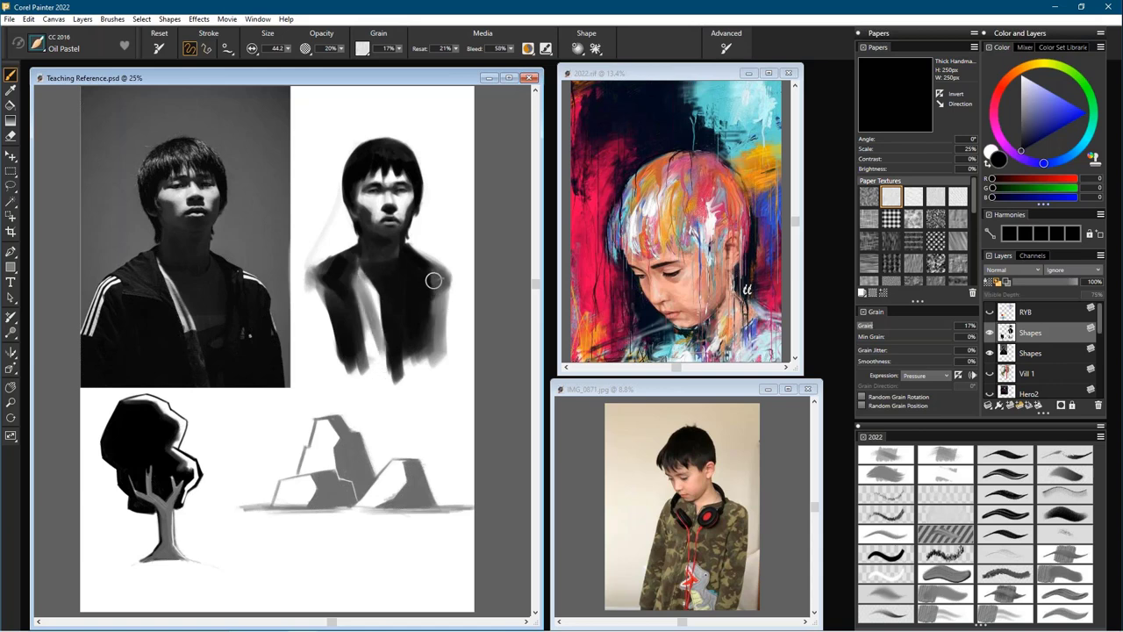
# - Fill the jacket's right shoulder and arm with black and extend the left sleeve outward
pyautogui.moveTo(443, 277)
pyautogui.mouseDown()
pyautogui.moveTo(437, 267)
pyautogui.moveTo(437, 352)
pyautogui.mouseUp()
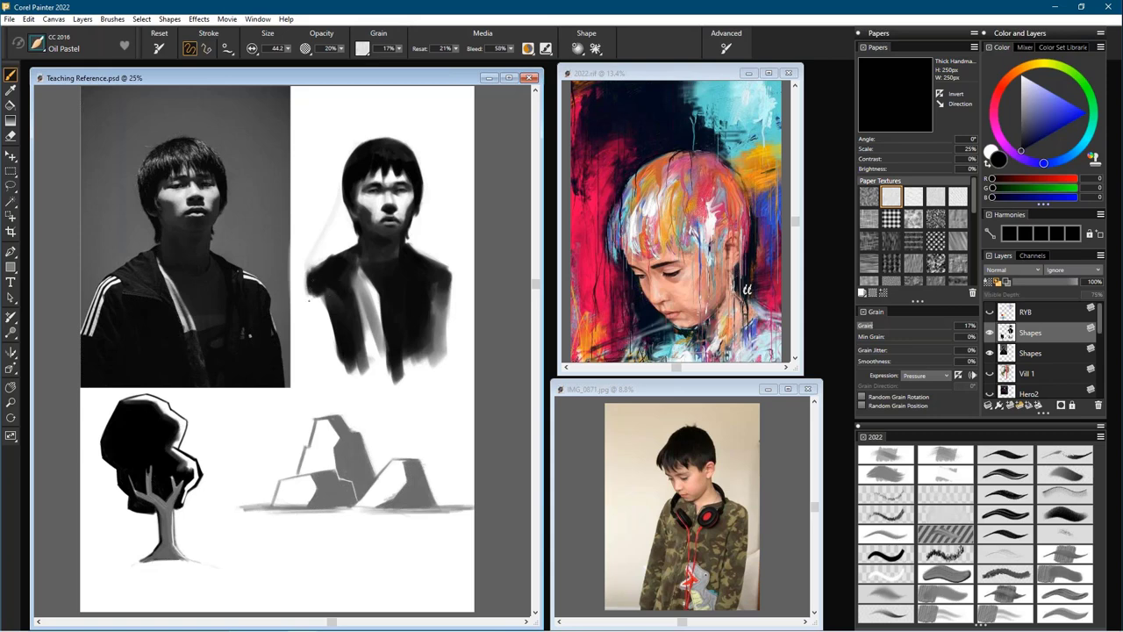
pyautogui.moveTo(308, 300)
pyautogui.mouseDown()
pyautogui.moveTo(304, 283)
pyautogui.moveTo(327, 310)
pyautogui.mouseUp()
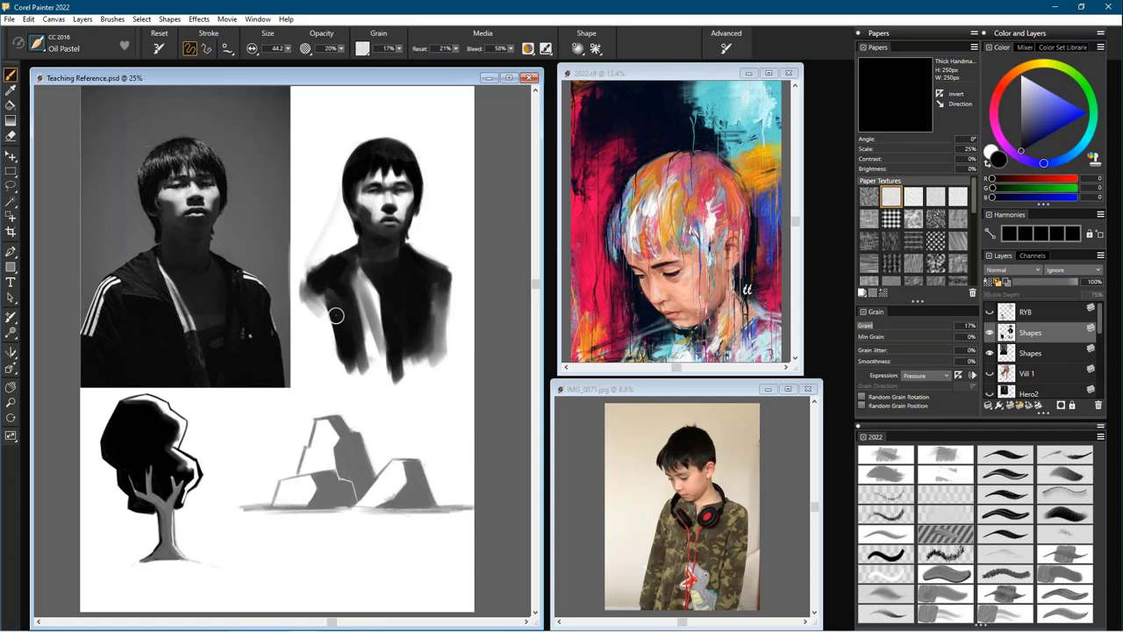
pyautogui.hotkey('ctrl', '-')
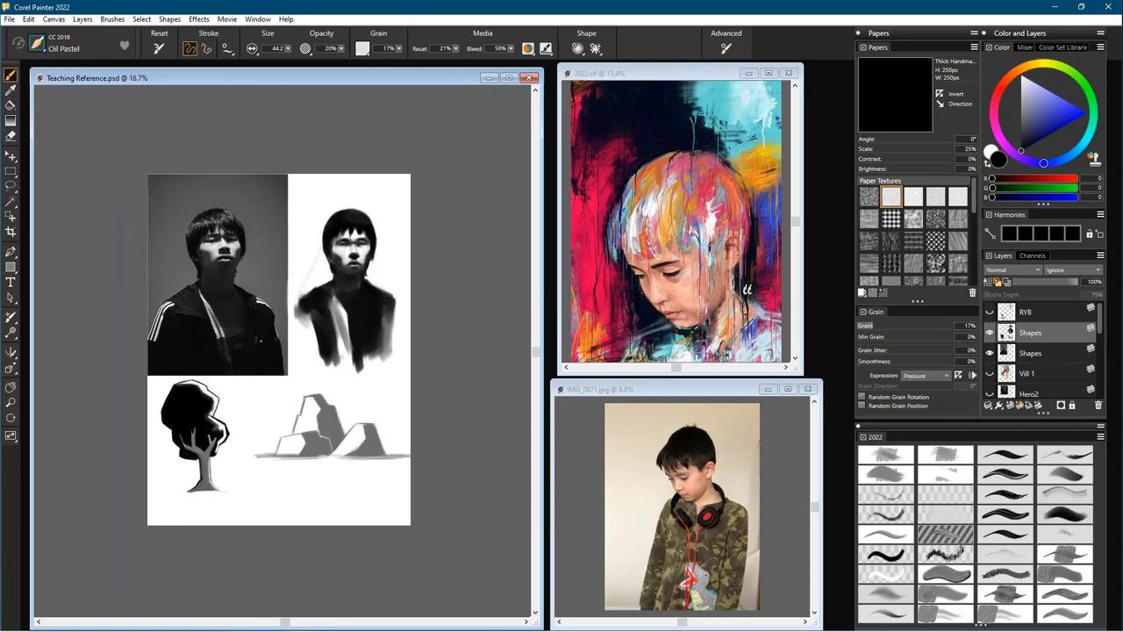
pyautogui.hotkey('ctrl', '+')
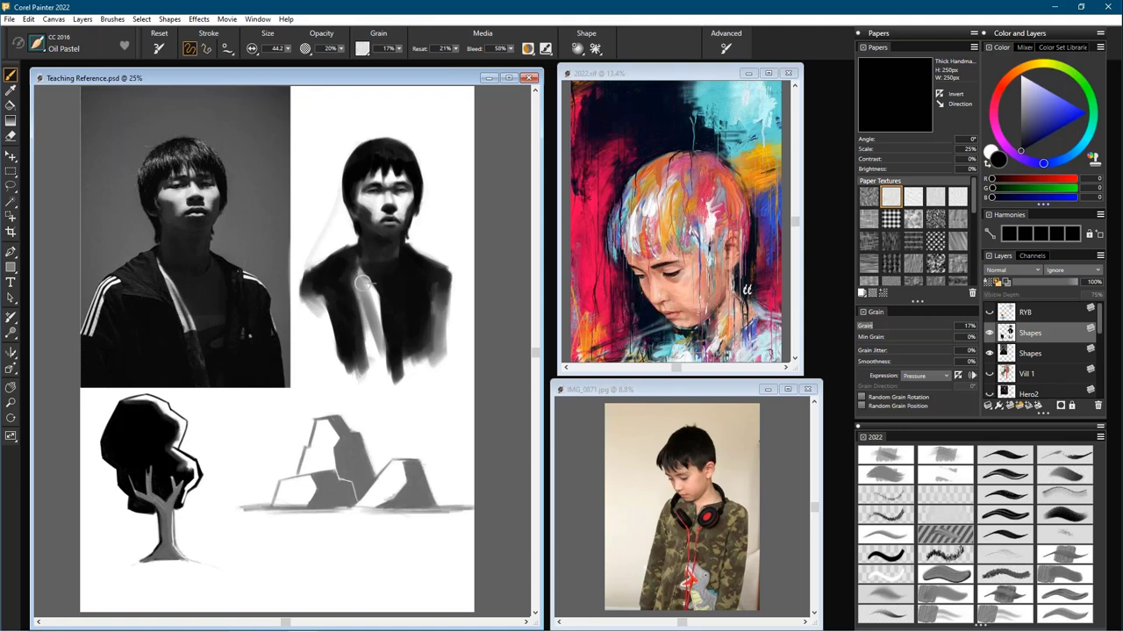
# - Narrow the light shirt strip with black, and paint a light collar edge beside it in white at brush size 21.5
pyautogui.moveTo(365, 281)
pyautogui.mouseDown()
pyautogui.moveTo(390, 317)
pyautogui.moveTo(366, 318)
pyautogui.moveTo(373, 380)
pyautogui.mouseUp()
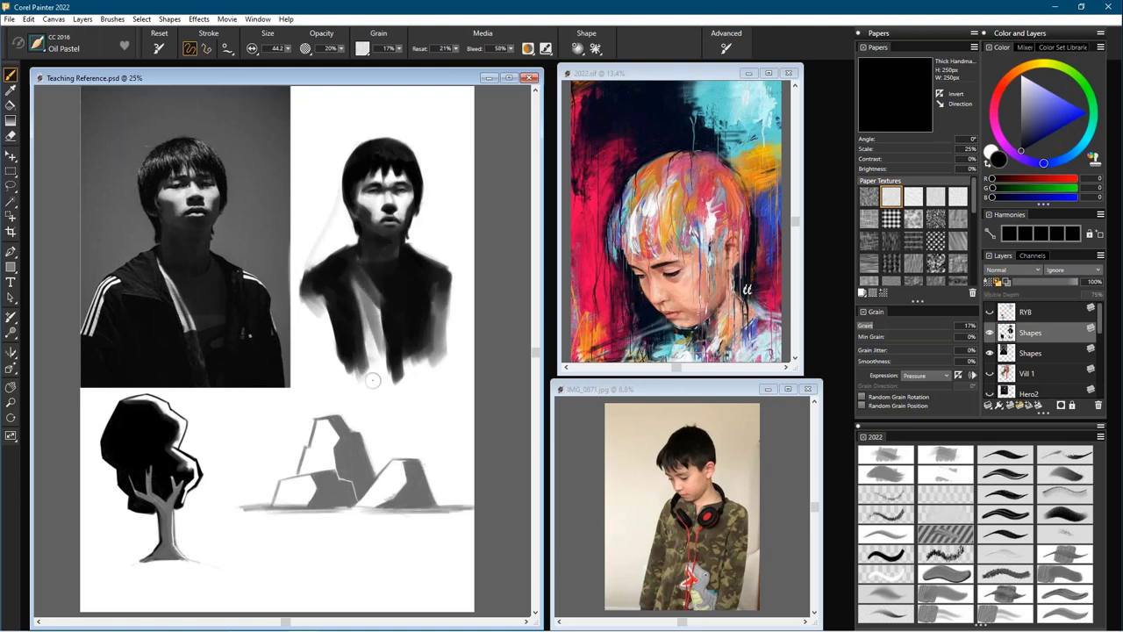
pyautogui.hotkey('shift', 's')
pyautogui.press('[')
pyautogui.press('[')
pyautogui.press('[')
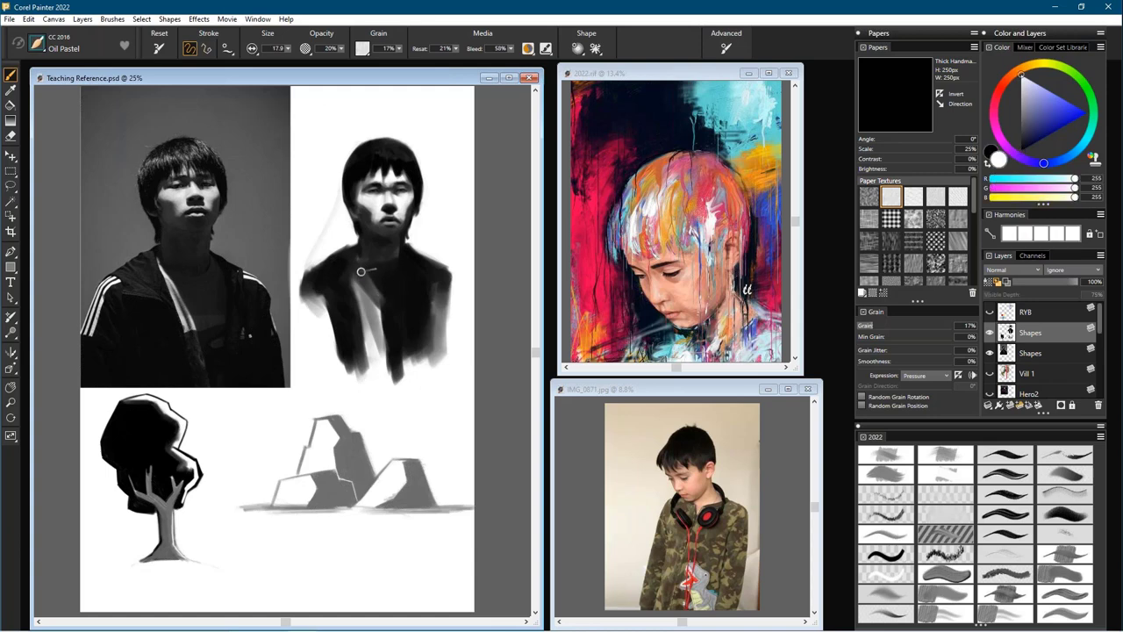
pyautogui.press(']')
pyautogui.moveTo(355, 259); pyautogui.dragTo(358, 263)
pyautogui.hotkey('ctrl', 'z')
pyautogui.moveTo(362, 279)
pyautogui.mouseDown()
pyautogui.moveTo(387, 314)
pyautogui.moveTo(379, 337)
pyautogui.mouseUp()
pyautogui.moveTo(354, 271); pyautogui.dragTo(373, 330)
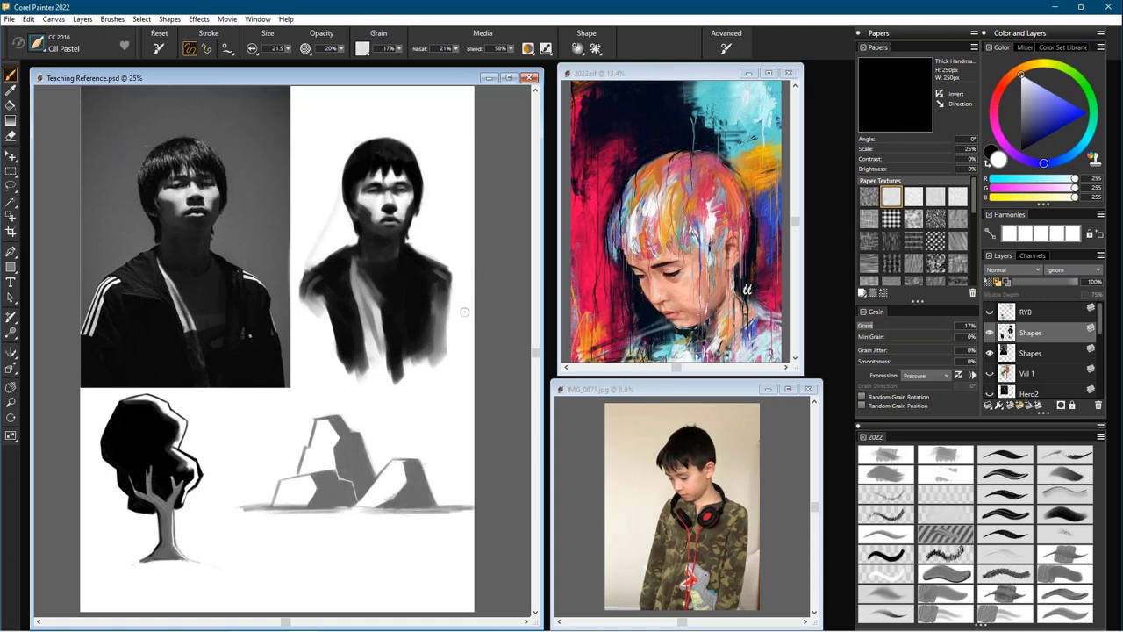
# - Refine the light edges on the jacket's shoulders and collar, alternating white and black at brush sizes 24, 16 and 8
pyautogui.press('[')
pyautogui.press('[')
pyautogui.press('[')
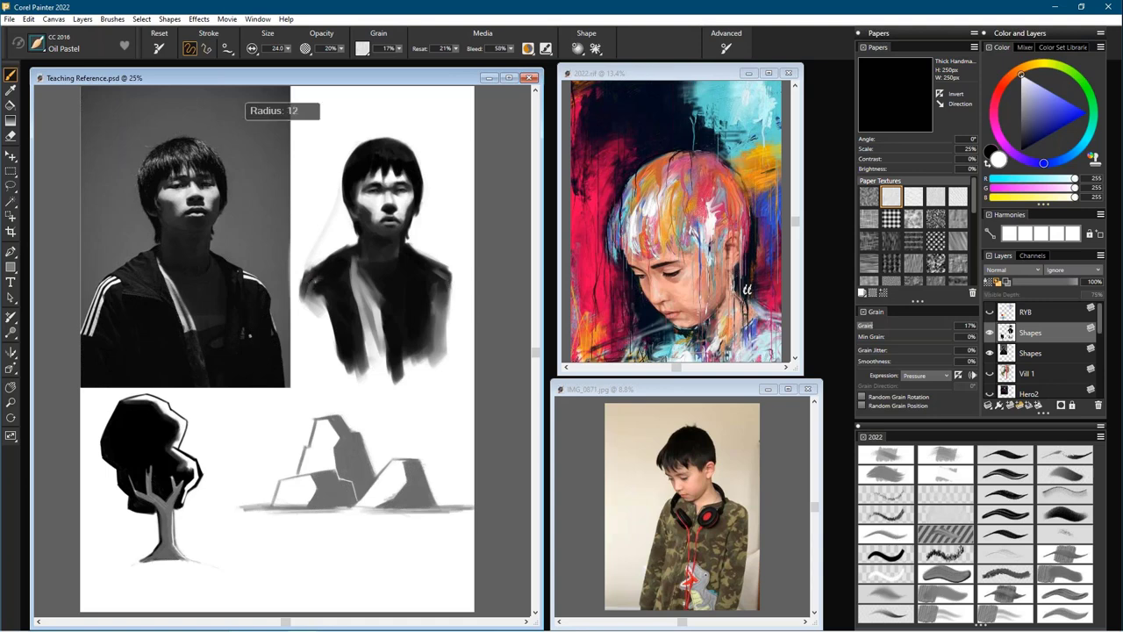
pyautogui.press(']')
pyautogui.press(']')
pyautogui.press(']')
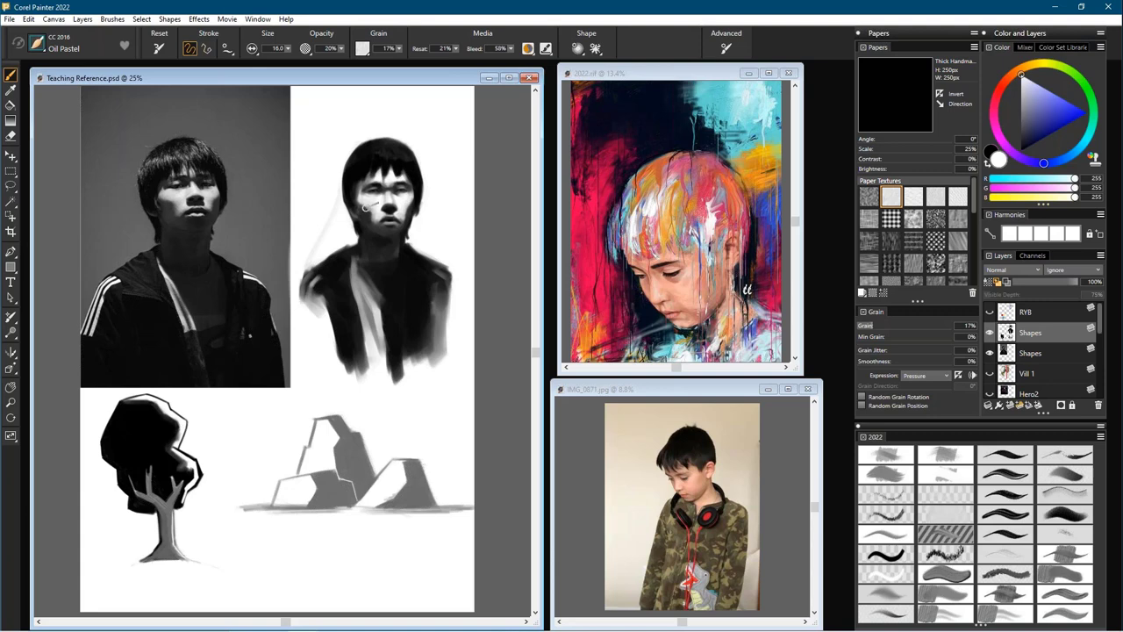
pyautogui.hotkey('shift', 's')
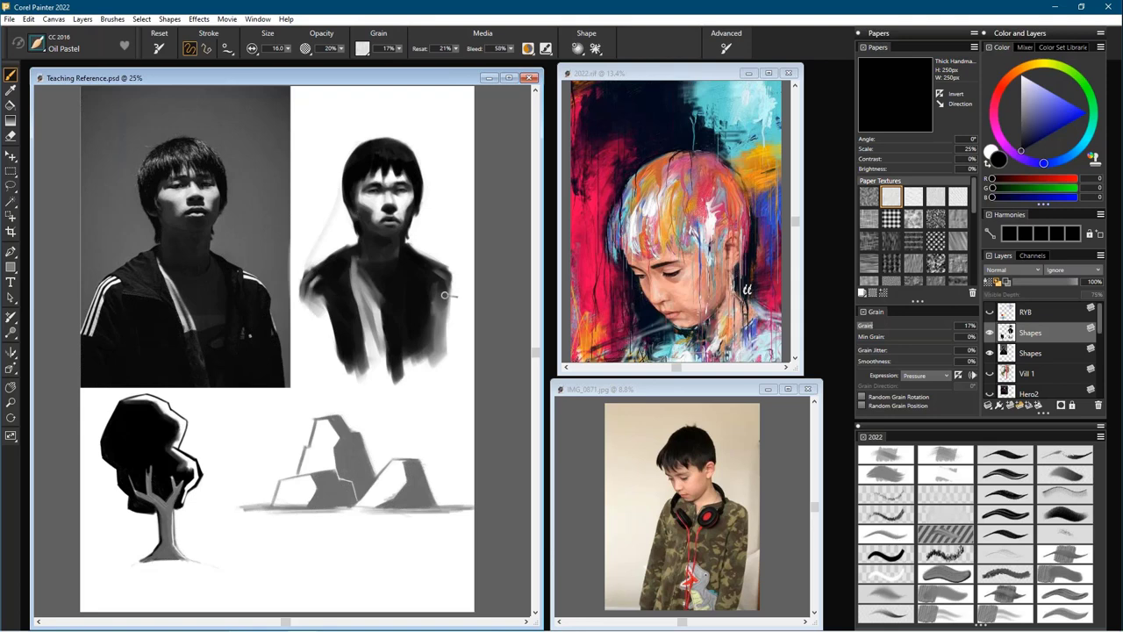
pyautogui.hotkey('shift', 's')
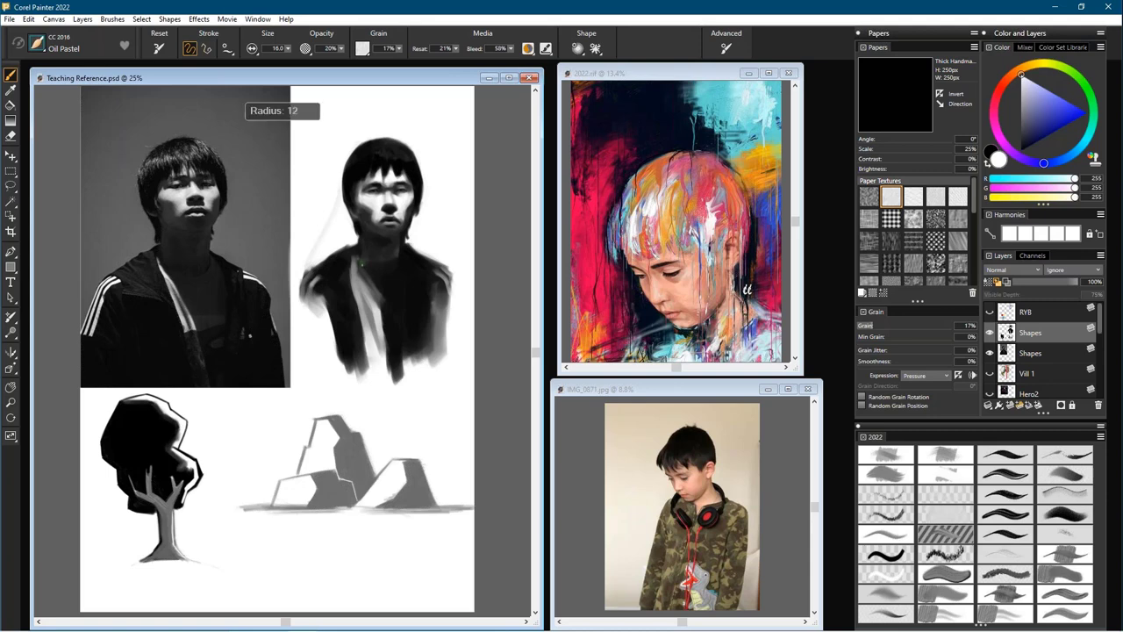
pyautogui.press('[')
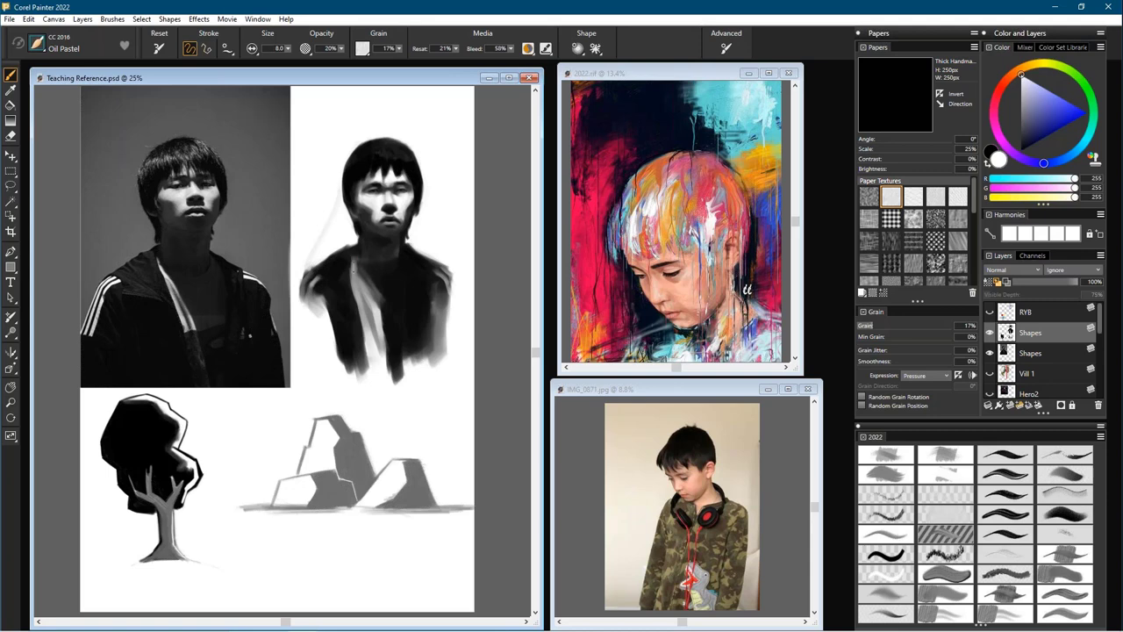
pyautogui.press(']')
# - Switch to black at brush size 24.3 and darken the left jacket panel down along the shirt strip
pyautogui.hotkey('shift', 's')
pyautogui.press(']')
pyautogui.press(']')
pyautogui.press(']')
pyautogui.press(']')
pyautogui.press(']')
pyautogui.press(']')
pyautogui.press(']')
pyautogui.press(']')
pyautogui.press(']')
pyautogui.press(']')
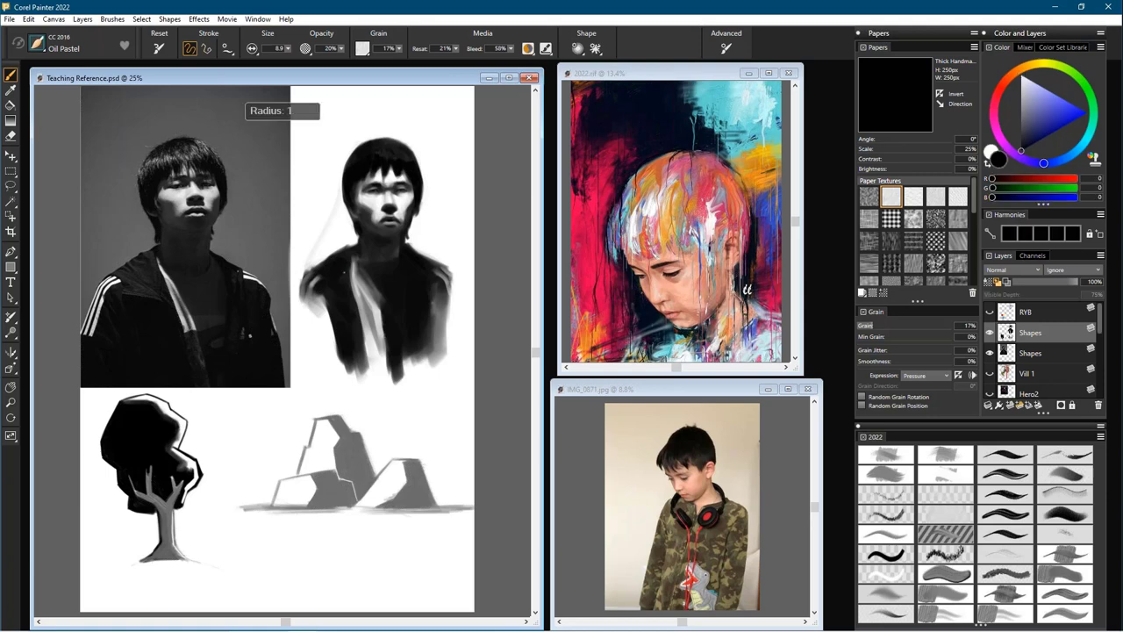
pyautogui.moveTo(347, 278); pyautogui.dragTo(360, 328)
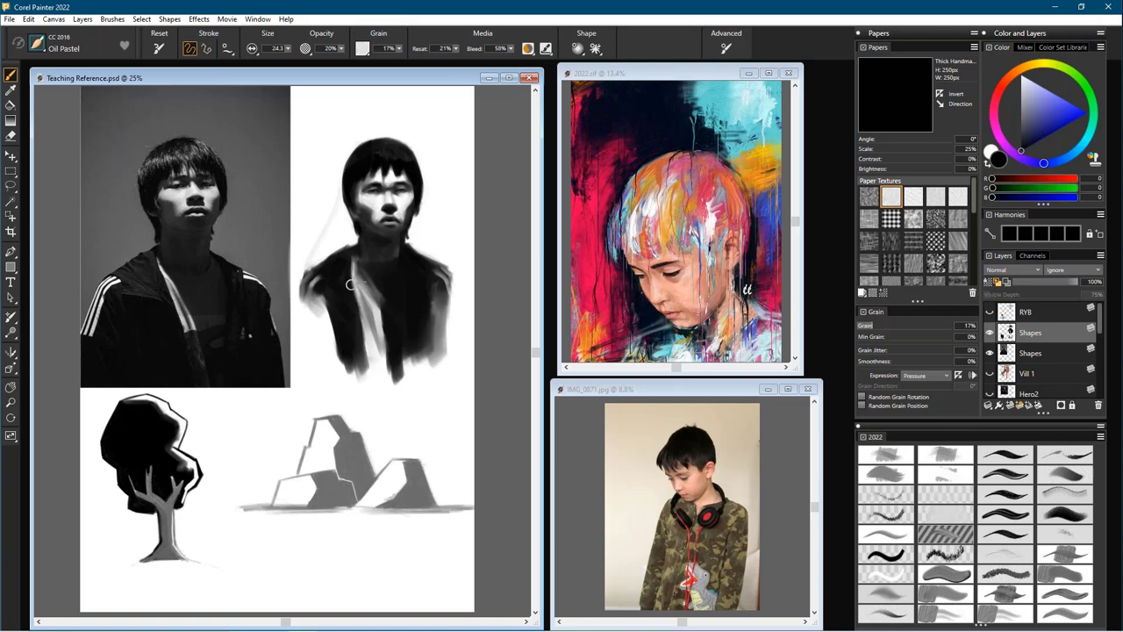
pyautogui.moveTo(359, 322)
pyautogui.mouseDown()
pyautogui.moveTo(356, 310)
pyautogui.moveTo(365, 373)
pyautogui.mouseUp()
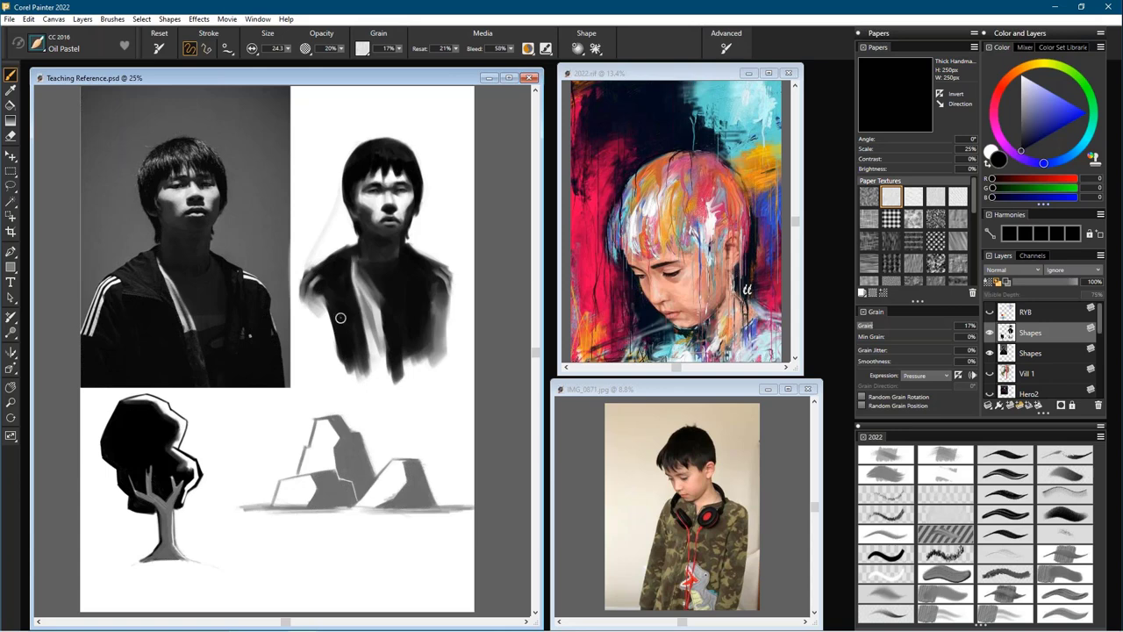
# - Refine the jacket's left shoulder, switching from white at brush size 17 to black at size 16 for the upper contour
pyautogui.hotkey('shift', 's')
pyautogui.keyDown('ctrl'); pyautogui.keyDown('alt'); pyautogui.moveTo(351, 268); pyautogui.dragTo(330, 270); pyautogui.keyUp('alt'); pyautogui.keyUp('ctrl')
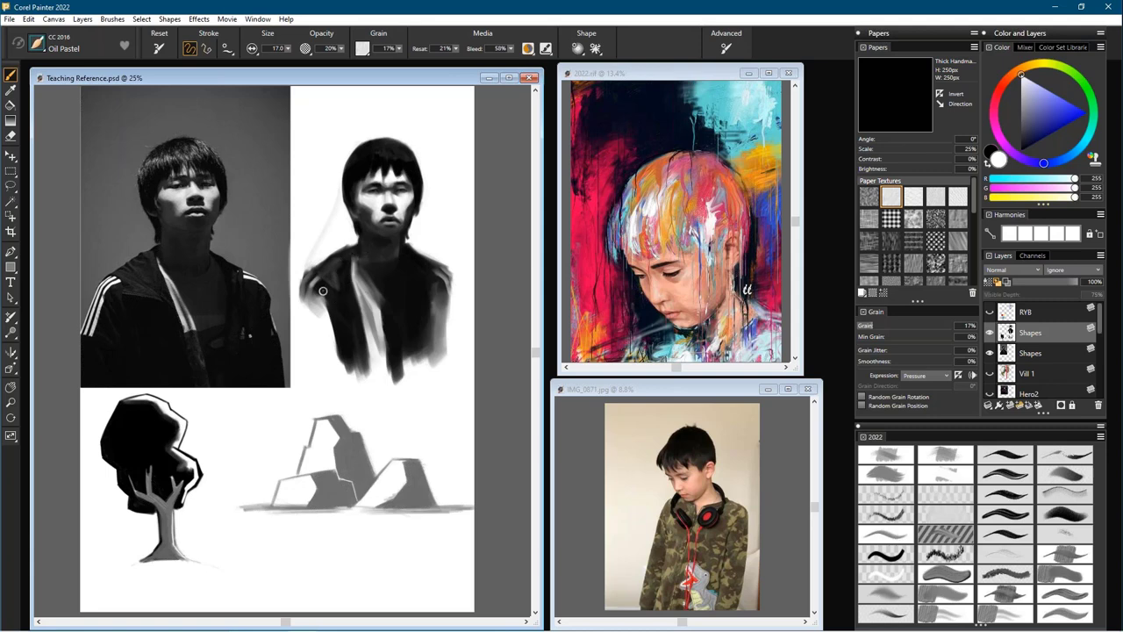
pyautogui.scroll(-2, 323, 290)
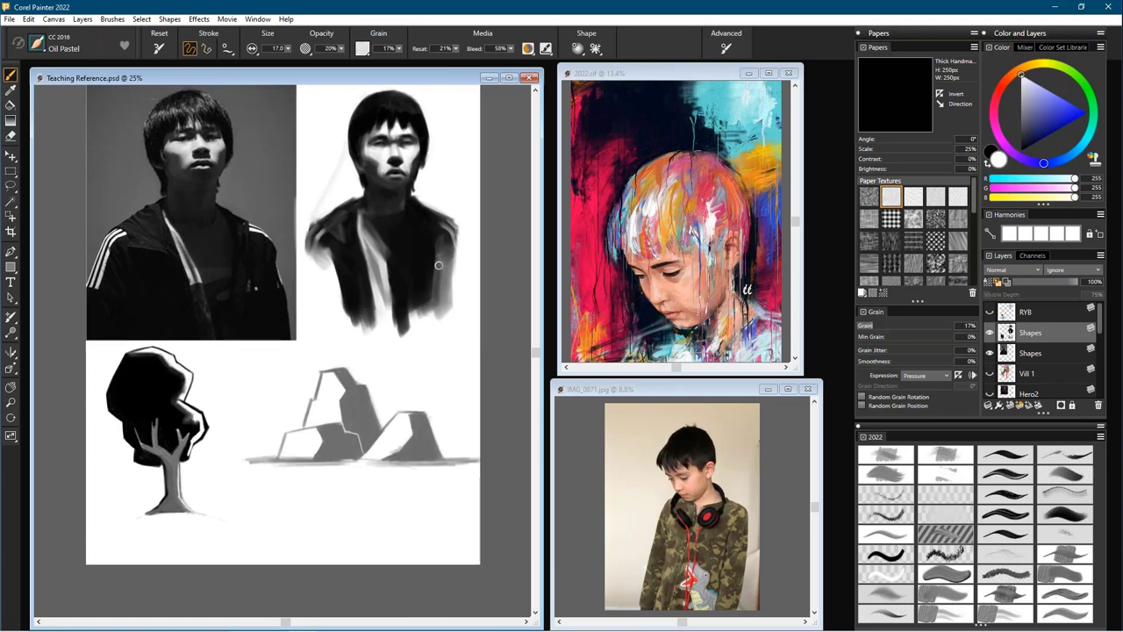
pyautogui.scroll(2, 479, 396)
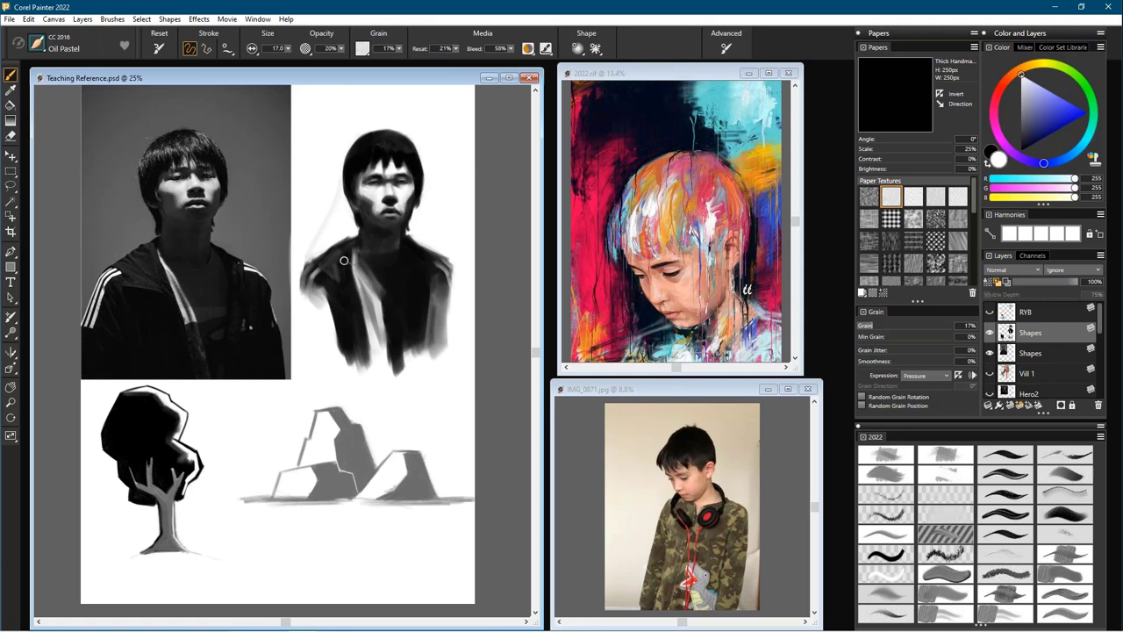
pyautogui.hotkey('shift', 's')
pyautogui.press('[')
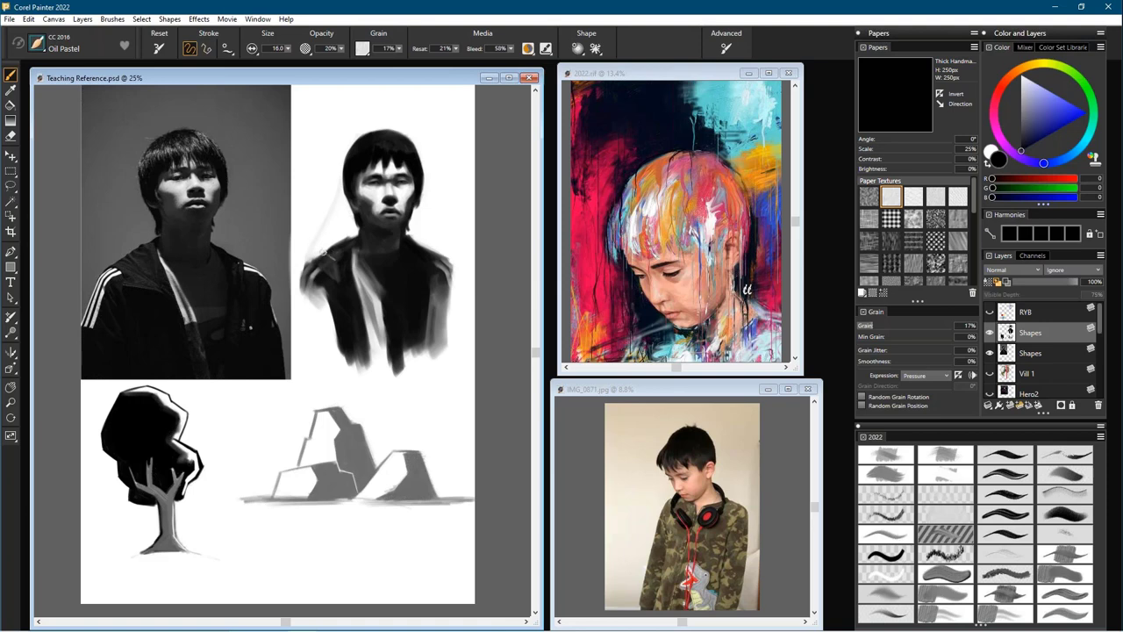
pyautogui.moveTo(333, 247); pyautogui.dragTo(357, 235)
# - Enlarge the brush to 62.1 and fill out the lower jacket and both sleeves in black
pyautogui.keyDown('ctrl'); pyautogui.keyDown('alt'); pyautogui.moveTo(364, 349); pyautogui.dragTo(374, 349); pyautogui.keyUp('alt'); pyautogui.keyUp('ctrl')
pyautogui.moveTo(337, 300)
pyautogui.mouseDown()
pyautogui.moveTo(336, 359)
pyautogui.moveTo(417, 376)
pyautogui.mouseUp()
pyautogui.hotkey('ctrl', '-')
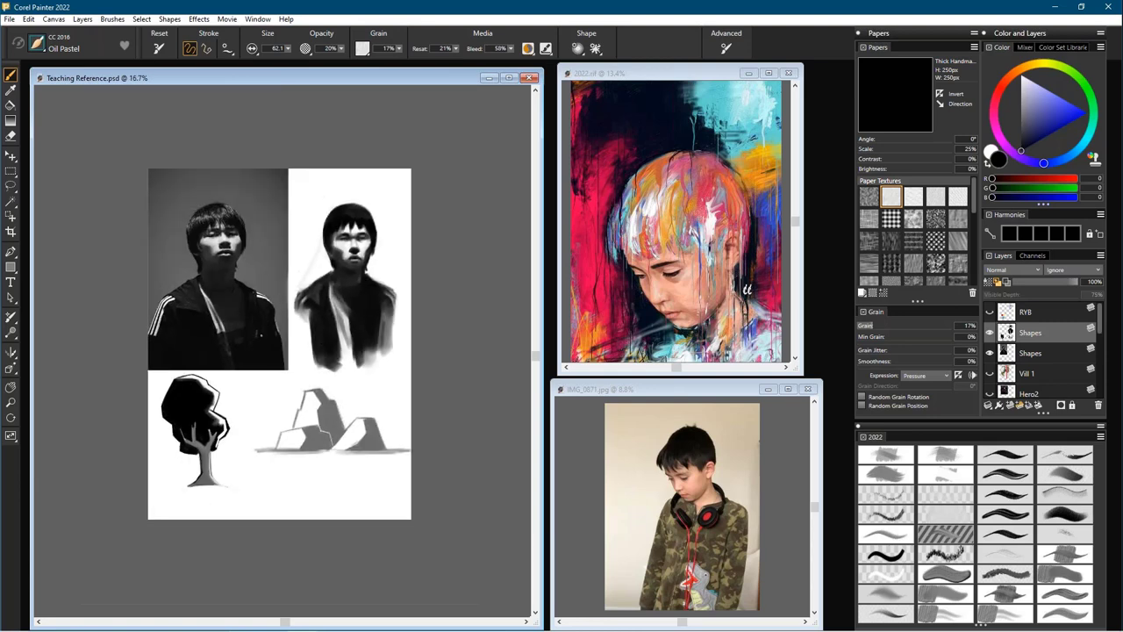
pyautogui.moveTo(307, 323)
pyautogui.mouseDown()
pyautogui.moveTo(302, 339)
pyautogui.moveTo(300, 318)
pyautogui.moveTo(325, 368)
pyautogui.mouseUp()
pyautogui.moveTo(383, 324)
pyautogui.mouseDown()
pyautogui.moveTo(386, 347)
pyautogui.moveTo(393, 309)
pyautogui.moveTo(387, 351)
pyautogui.moveTo(363, 359)
pyautogui.moveTo(397, 369)
pyautogui.moveTo(373, 360)
pyautogui.mouseUp()
pyautogui.moveTo(388, 309)
pyautogui.mouseDown()
pyautogui.moveTo(402, 318)
pyautogui.moveTo(400, 355)
pyautogui.mouseUp()
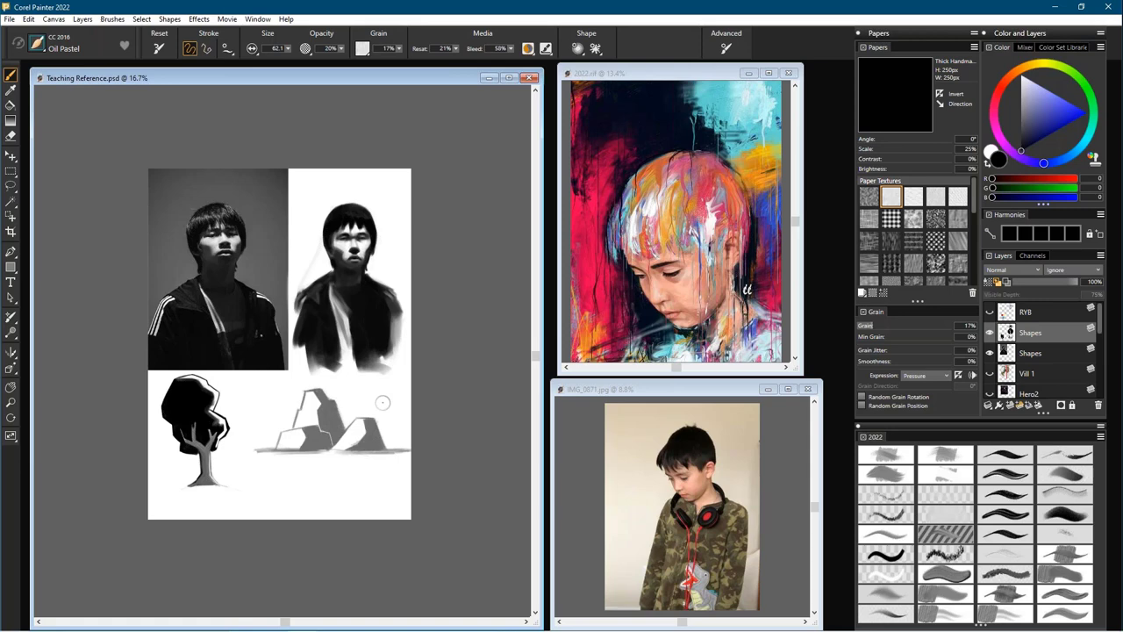
pyautogui.moveTo(309, 316); pyautogui.dragTo(301, 335)
pyautogui.moveTo(381, 326)
pyautogui.mouseDown()
pyautogui.moveTo(395, 318)
pyautogui.moveTo(390, 307)
pyautogui.moveTo(396, 338)
pyautogui.moveTo(387, 296)
pyautogui.moveTo(395, 311)
pyautogui.mouseUp()
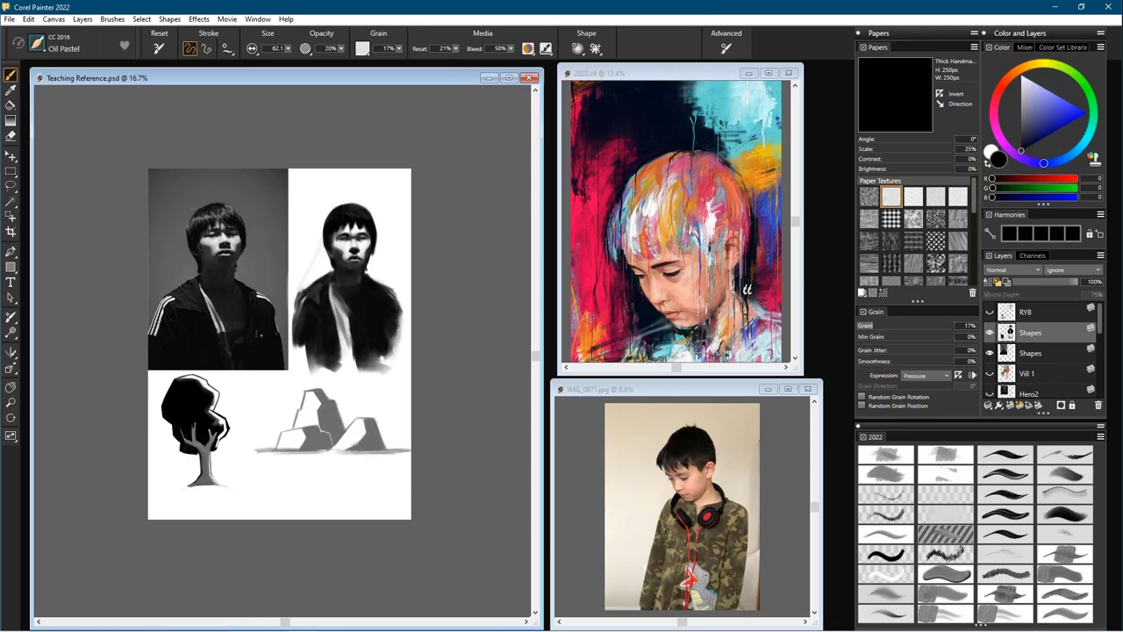
pyautogui.moveTo(392, 323); pyautogui.dragTo(401, 331)
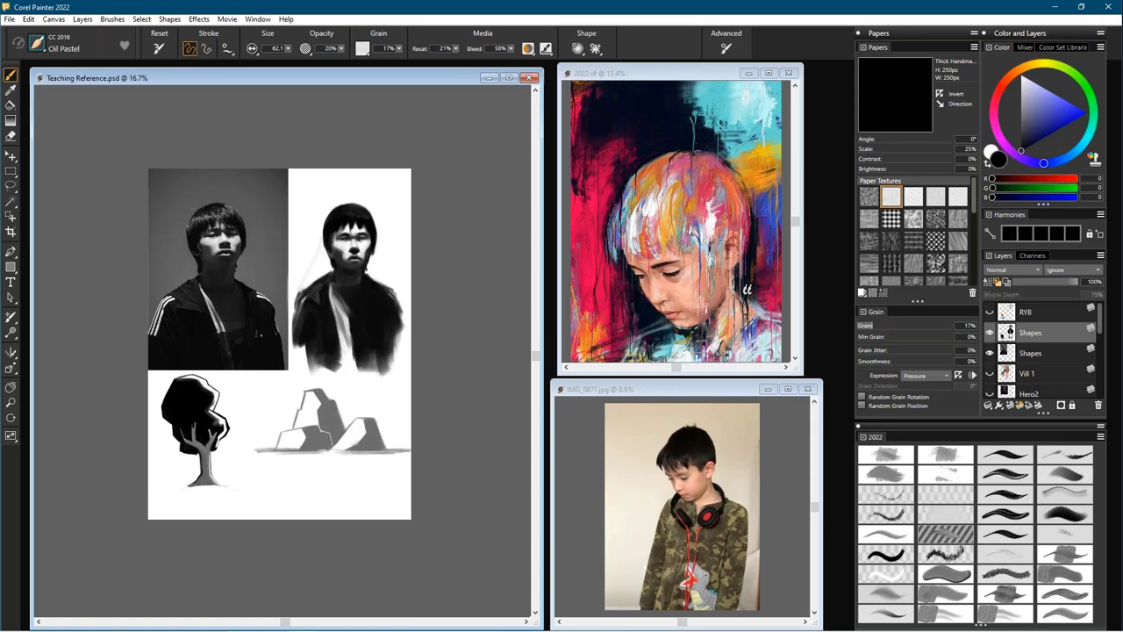
# - Turn off the My Favorites brush filter and choose the Oily Triangle brush from the Pastels category
pyautogui.click(39, 44)
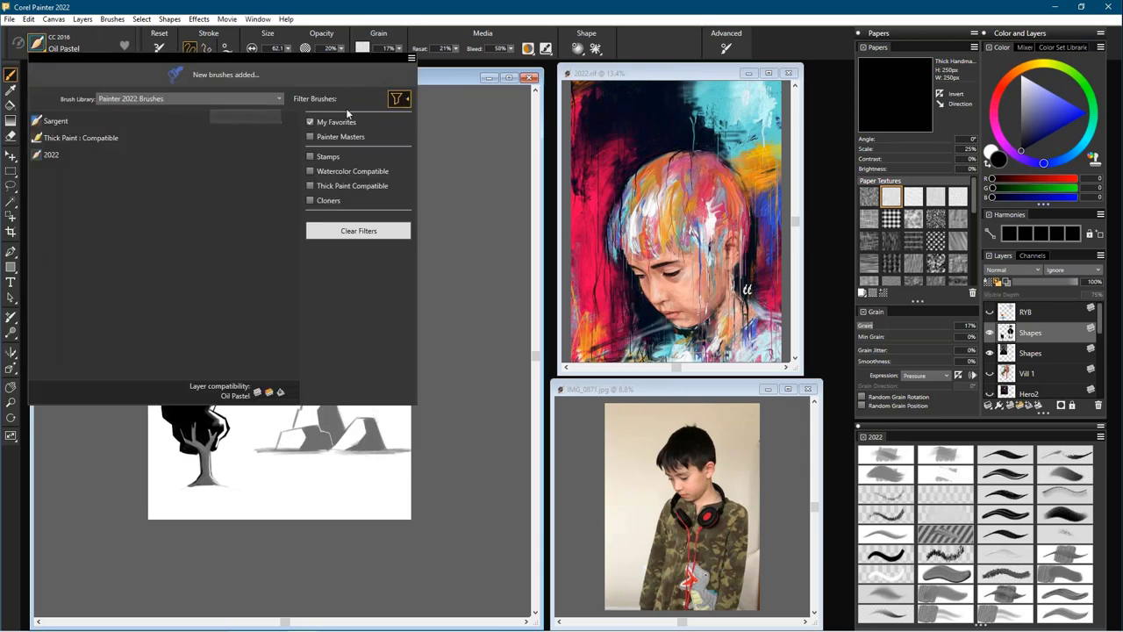
pyautogui.click(311, 123)
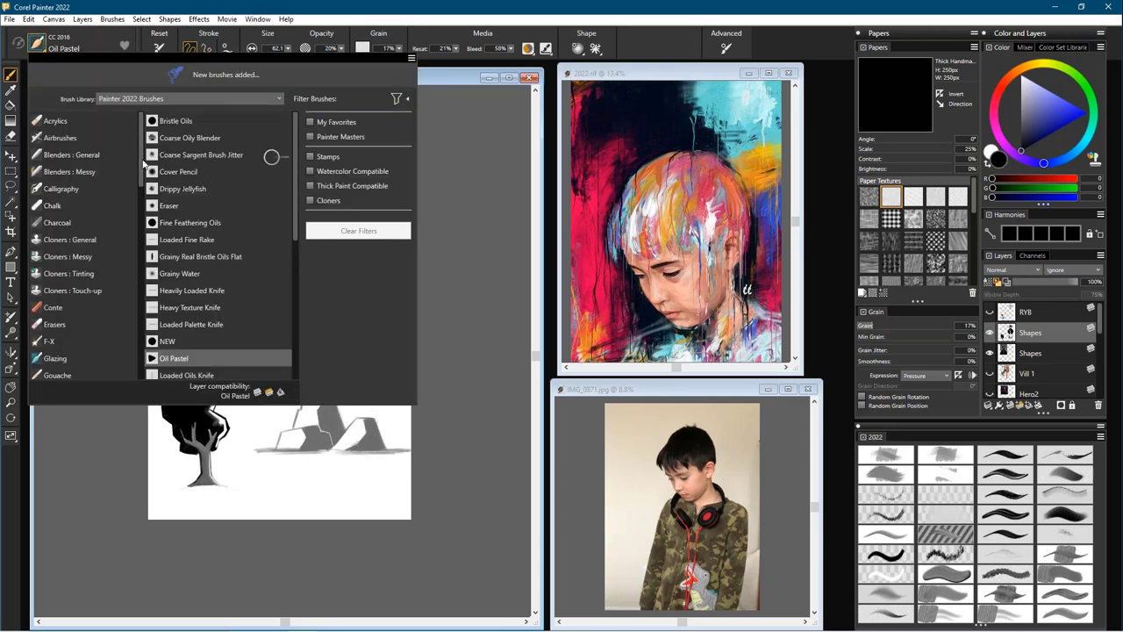
pyautogui.moveTo(143, 165); pyautogui.dragTo(138, 231)
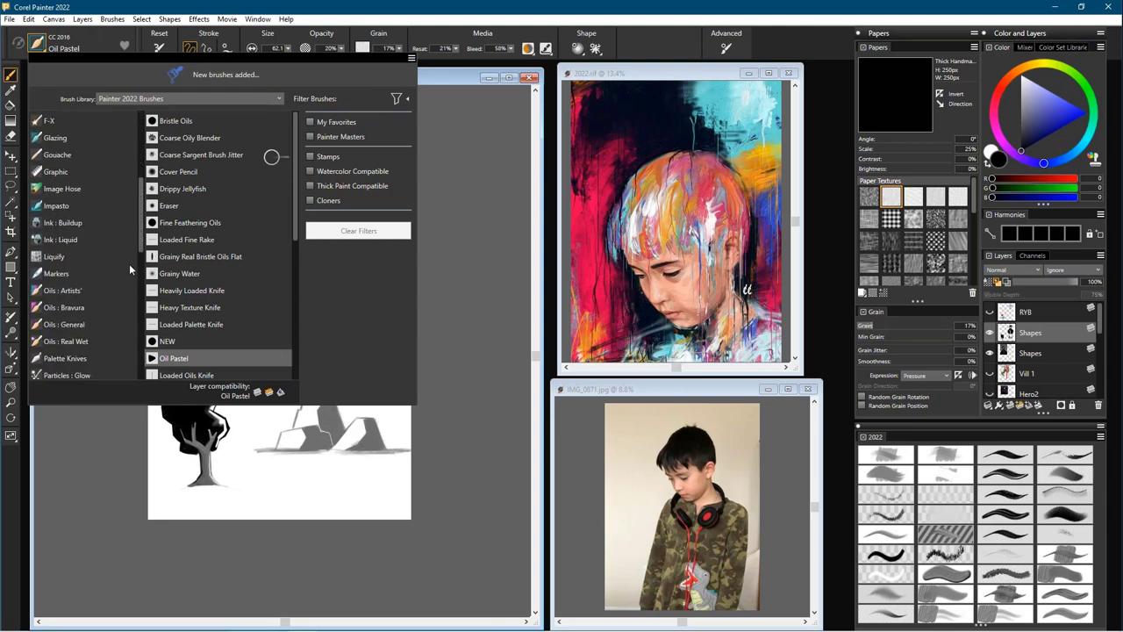
pyautogui.click(80, 327)
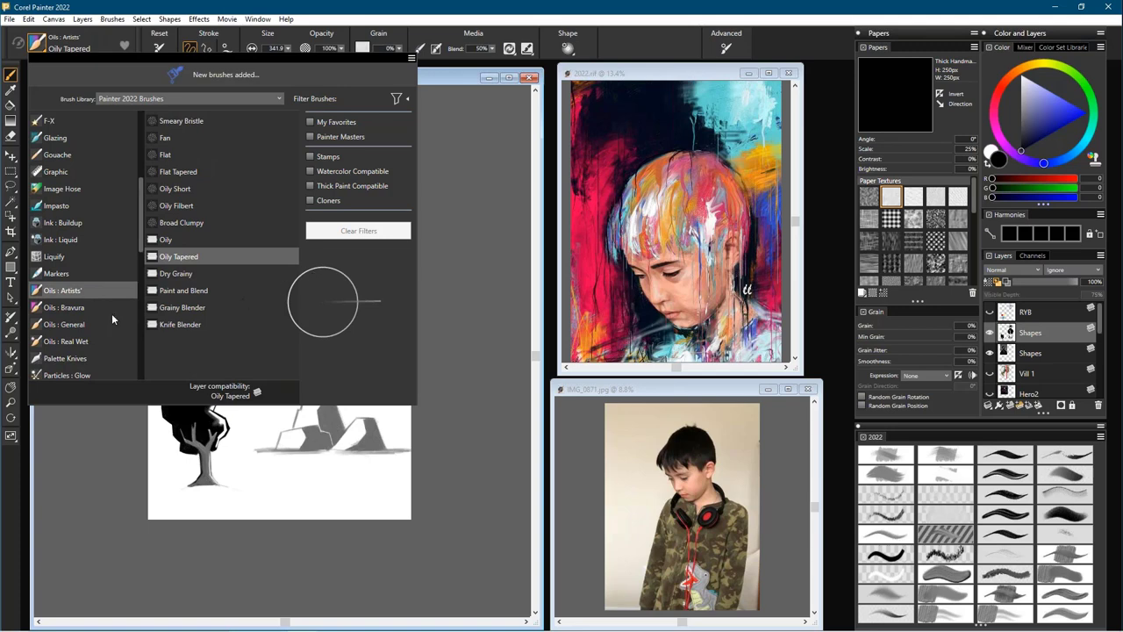
pyautogui.scroll(-4, 138, 258)
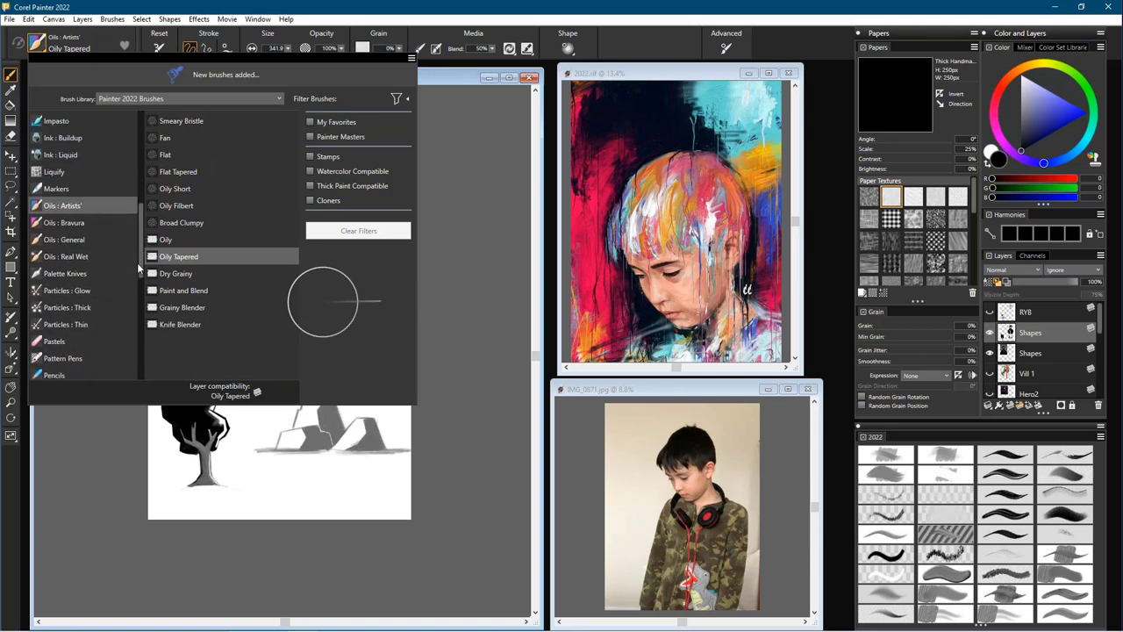
pyautogui.click(67, 328)
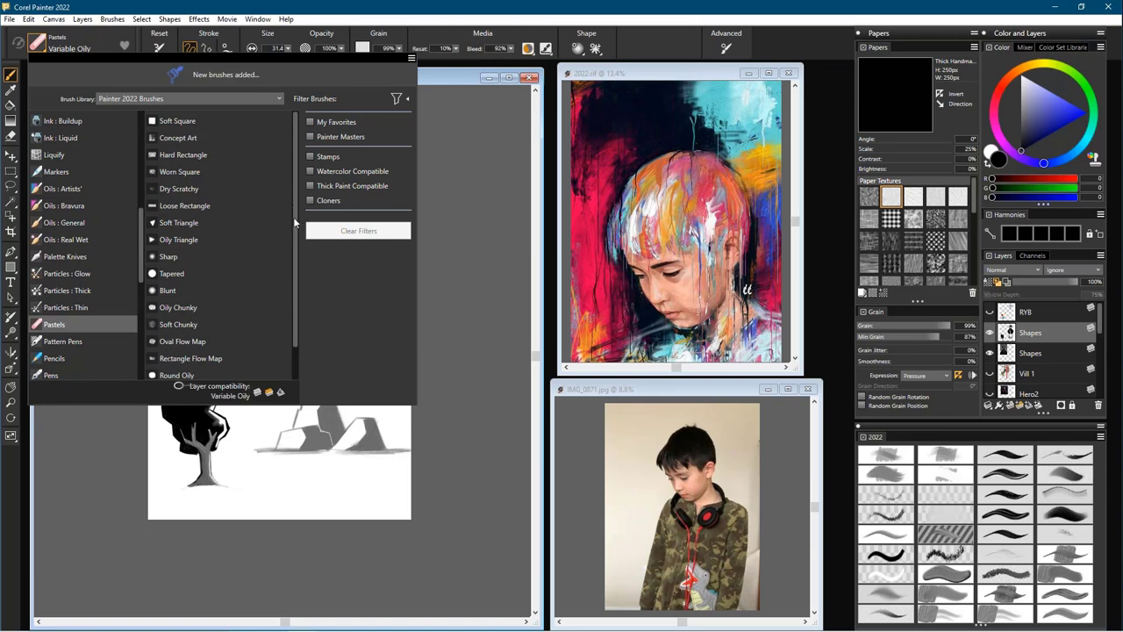
pyautogui.moveTo(293, 217); pyautogui.dragTo(292, 237)
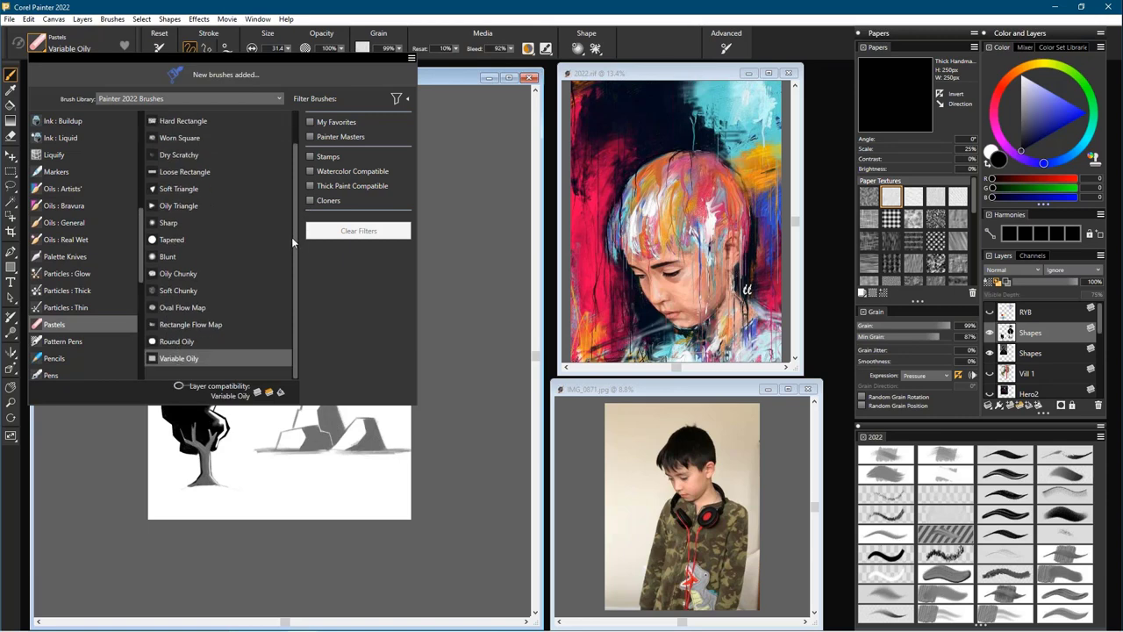
pyautogui.click(190, 358)
pyautogui.moveTo(295, 286); pyautogui.dragTo(295, 259)
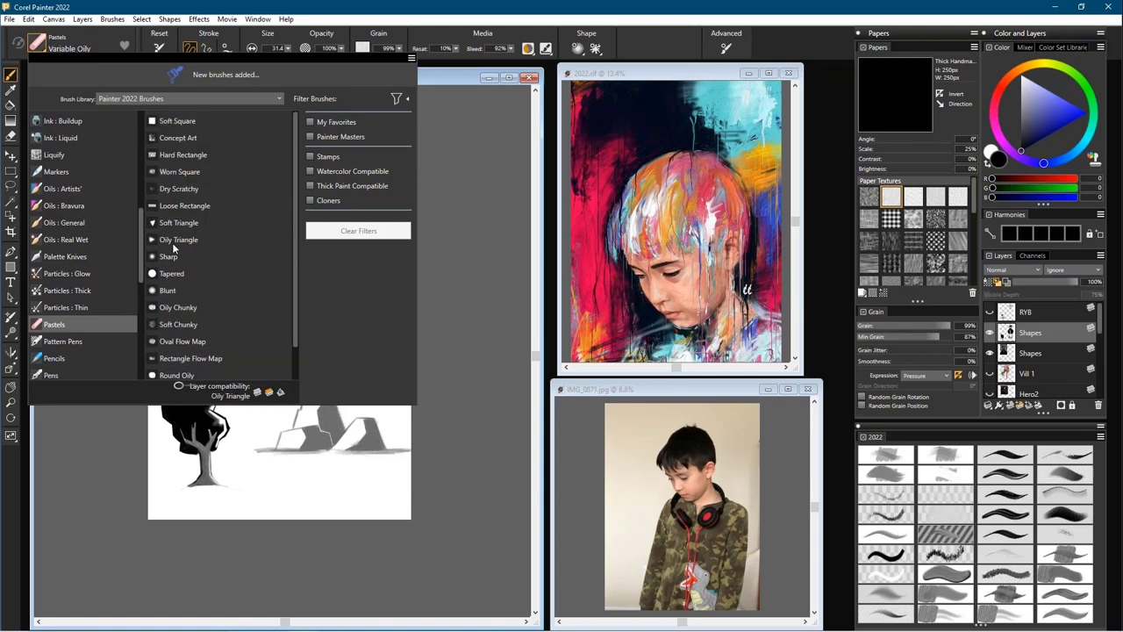
pyautogui.click(174, 240)
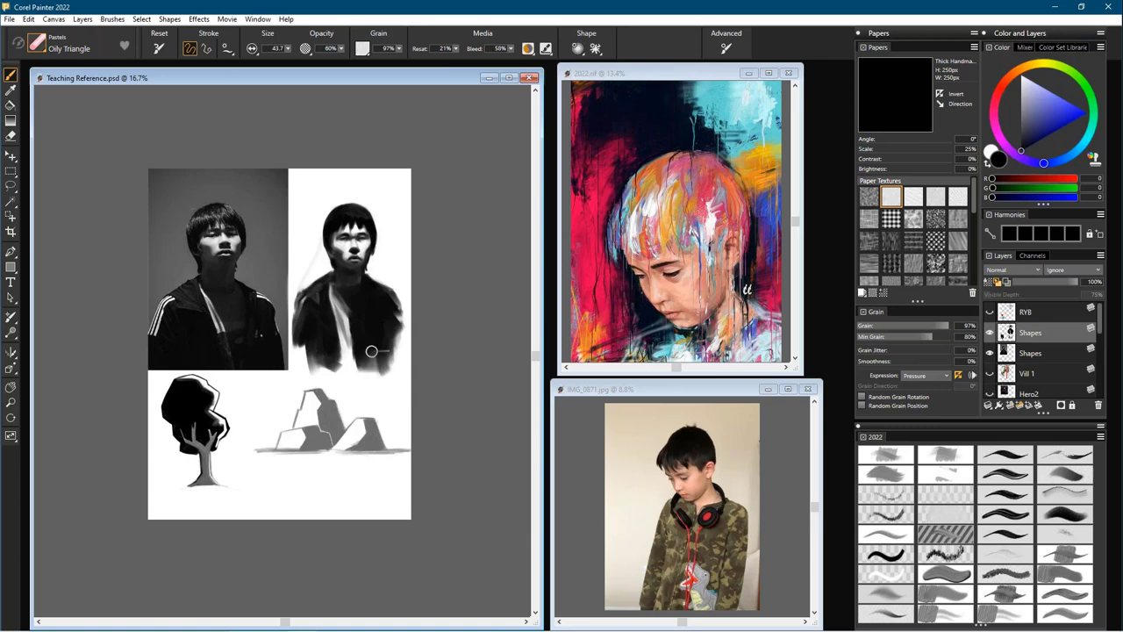
# - Try an Oily Triangle stroke on the white background beside the portrait and undo it
pyautogui.hotkey('ctrl', '+')
pyautogui.moveTo(365, 234); pyautogui.dragTo(363, 275)
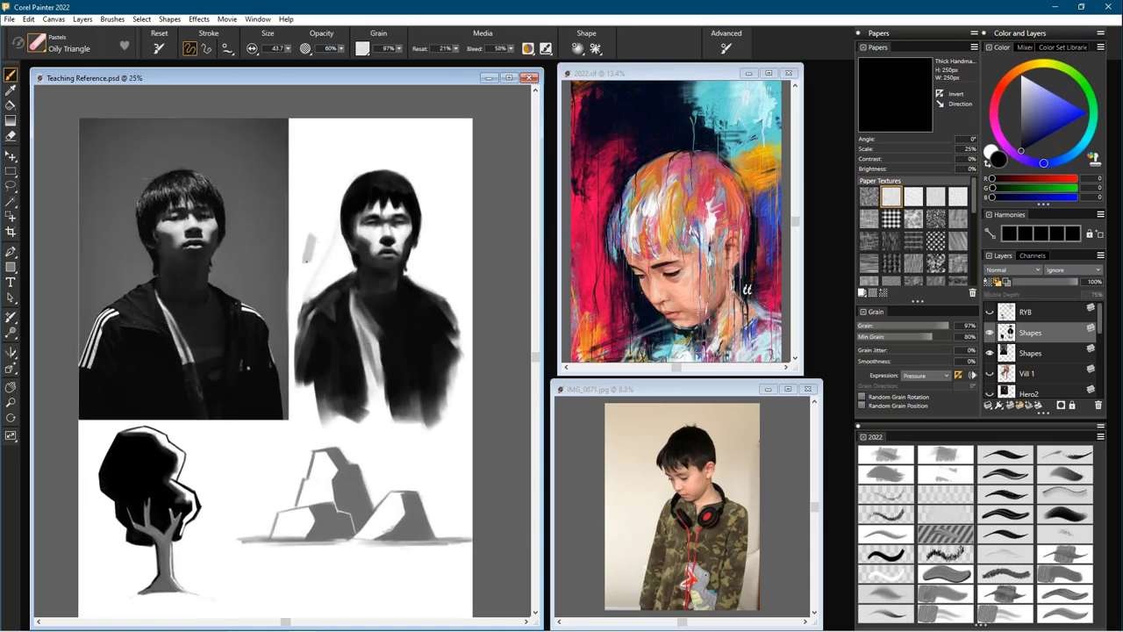
pyautogui.moveTo(305, 251)
pyautogui.mouseDown()
pyautogui.moveTo(318, 254)
pyautogui.moveTo(311, 265)
pyautogui.mouseUp()
pyautogui.hotkey('ctrl', 'z')
# - Switch to the Pastels Soft Triangle brush and extend the jacket's sleeves and lower edges in black at size 94.1
pyautogui.click(37, 44)
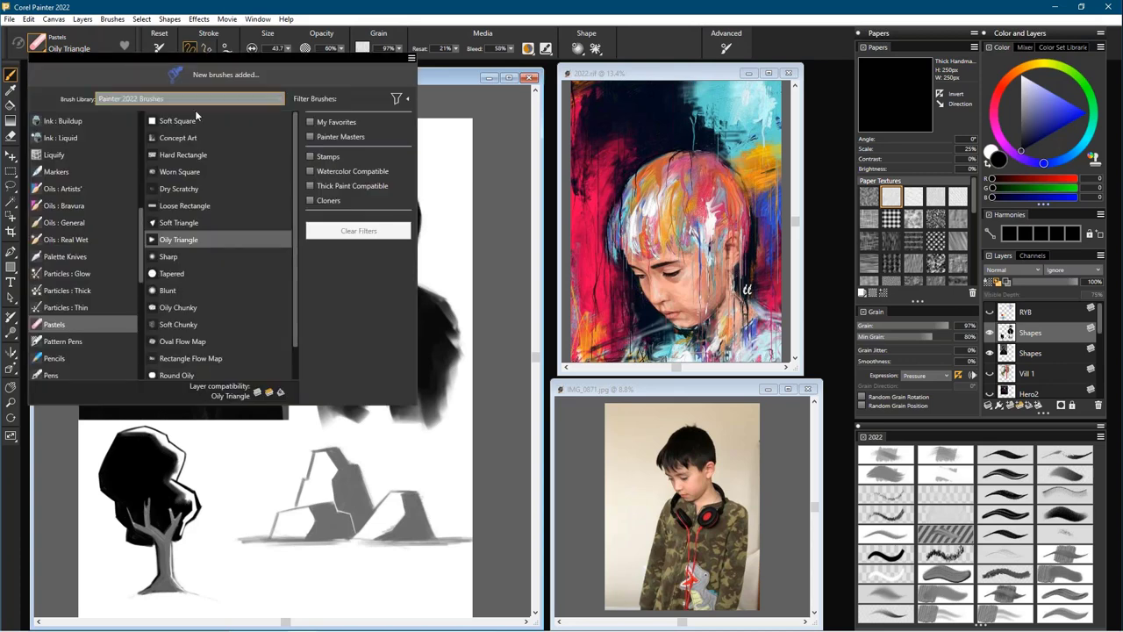
pyautogui.click(186, 223)
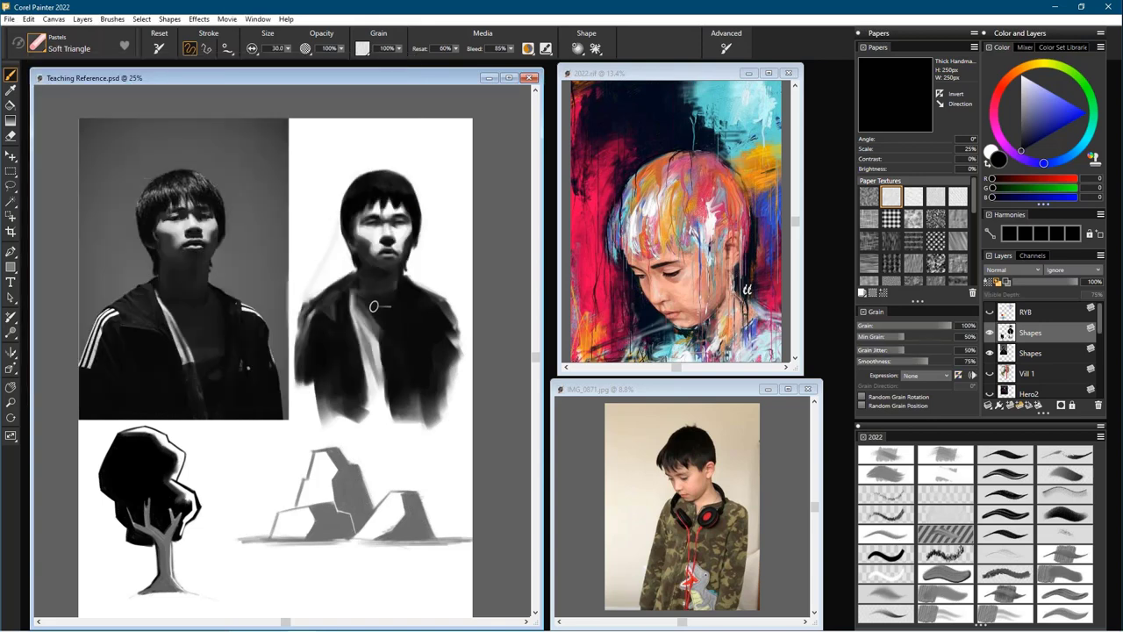
pyautogui.moveTo(321, 321); pyautogui.dragTo(310, 334)
pyautogui.moveTo(309, 379)
pyautogui.mouseDown()
pyautogui.moveTo(313, 398)
pyautogui.moveTo(341, 408)
pyautogui.mouseUp()
pyautogui.moveTo(439, 331)
pyautogui.mouseDown()
pyautogui.moveTo(443, 360)
pyautogui.moveTo(418, 432)
pyautogui.mouseUp()
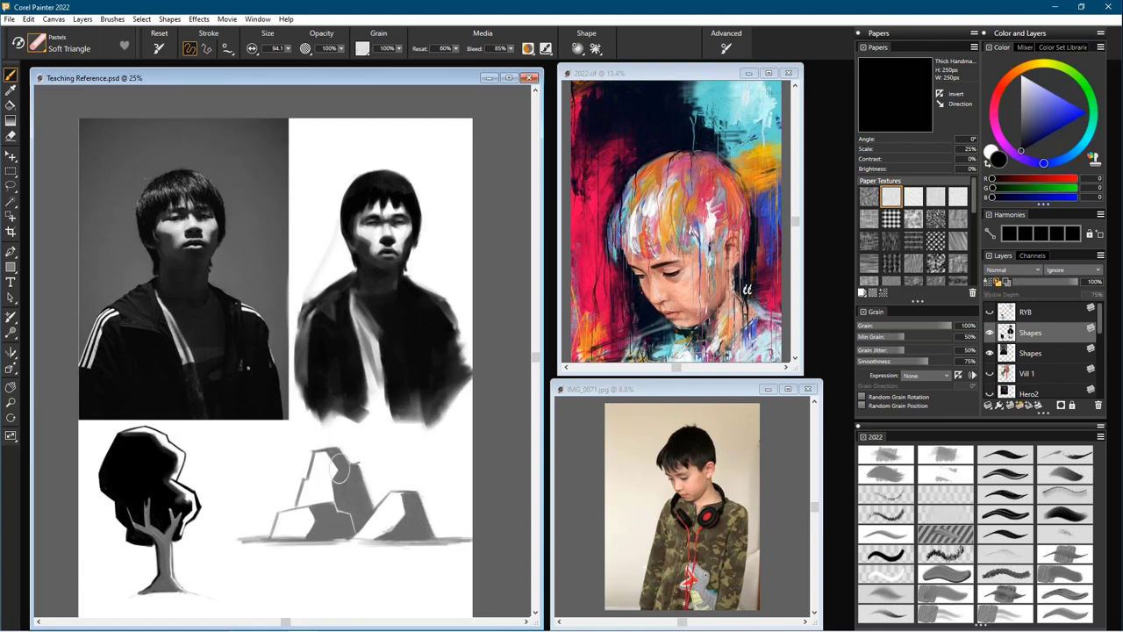
# - Reduce the Soft Triangle brush to size 29.1, switch to white and lighten the shirt's neckline
pyautogui.click(42, 44)
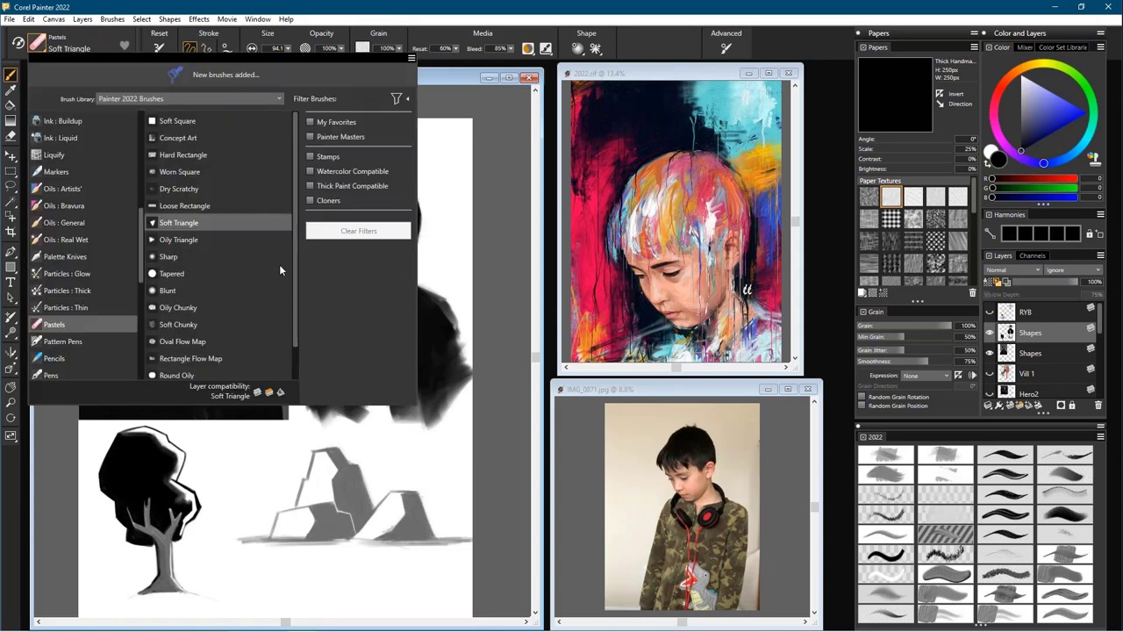
pyautogui.click(453, 292)
pyautogui.moveTo(431, 340); pyautogui.dragTo(435, 341)
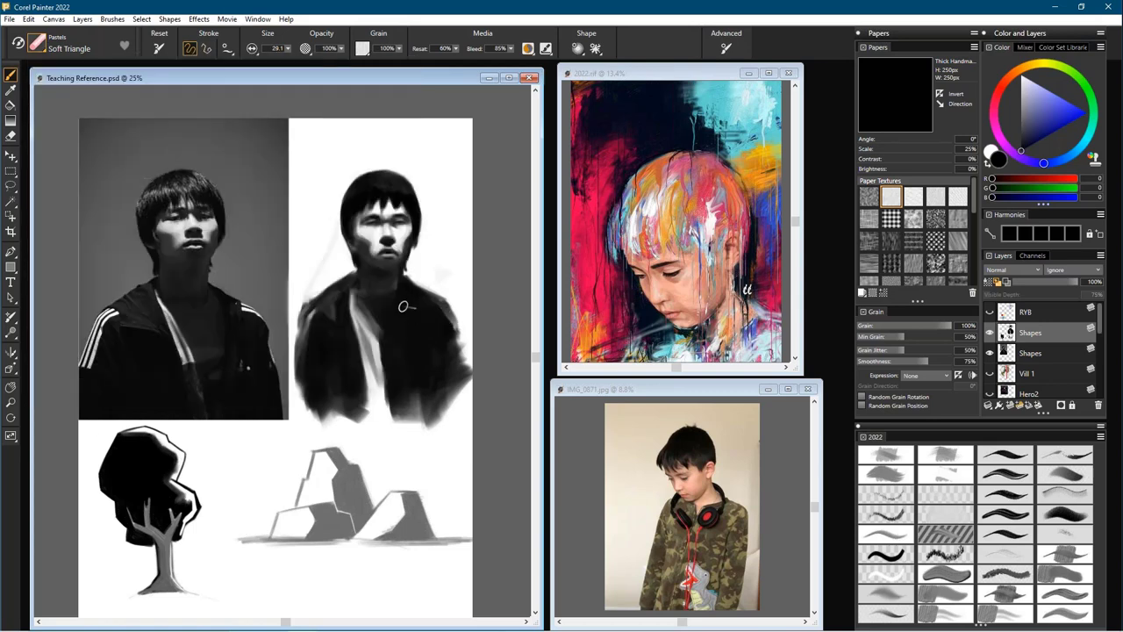
pyautogui.hotkey('shift', 'x')
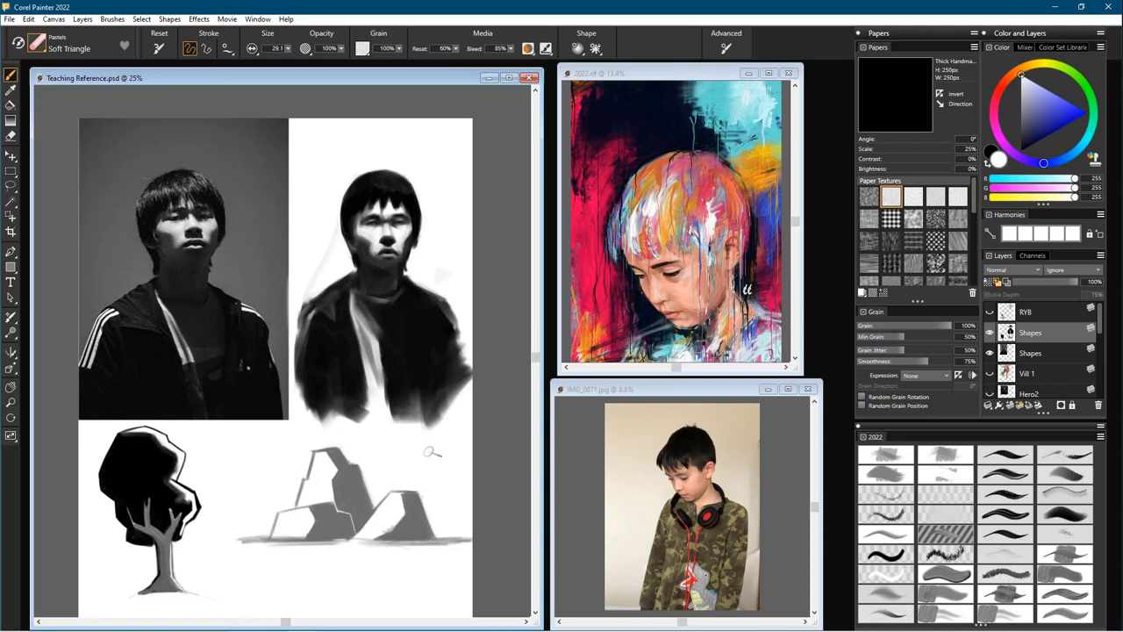
# - Examine the brushwork on the face in the 2022.rif painting at 50% and place its window beside the reference document
pyautogui.click(676, 78)
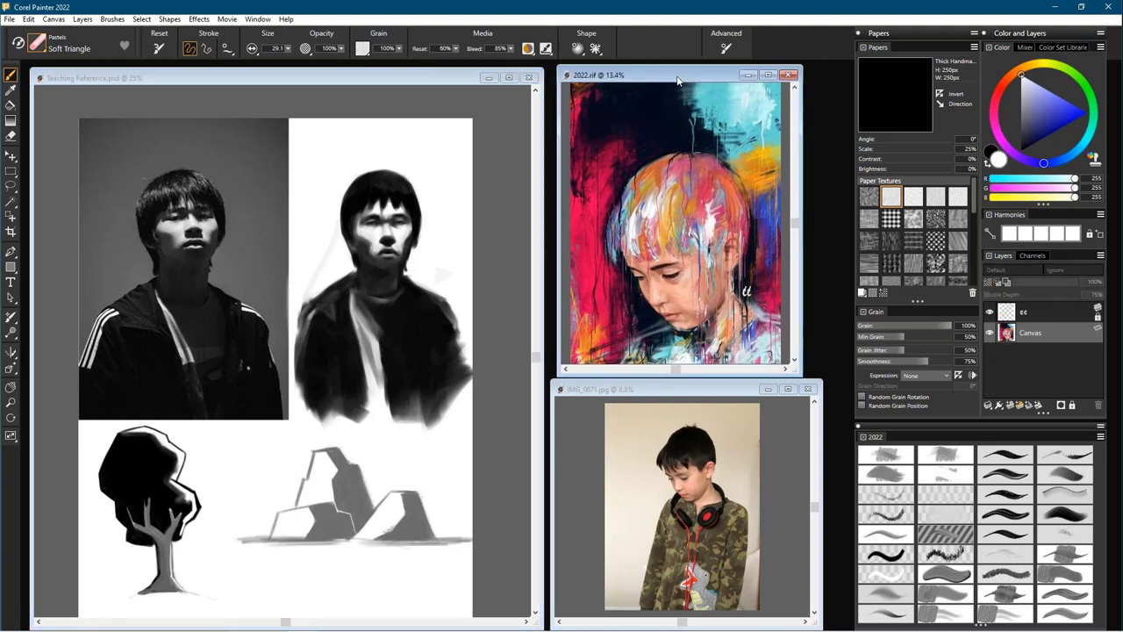
pyautogui.moveTo(677, 81); pyautogui.dragTo(677, 82)
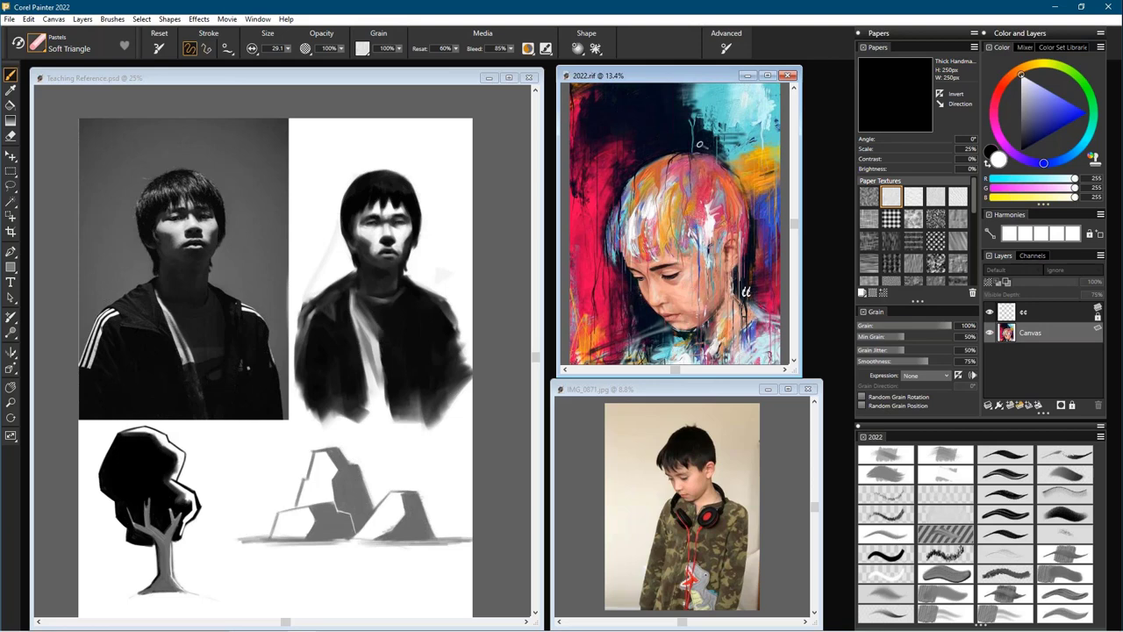
pyautogui.moveTo(685, 77); pyautogui.dragTo(591, 82)
pyautogui.hotkey('ctrl', '+')
pyautogui.hotkey('ctrl', '+')
pyautogui.hotkey('ctrl', '+')
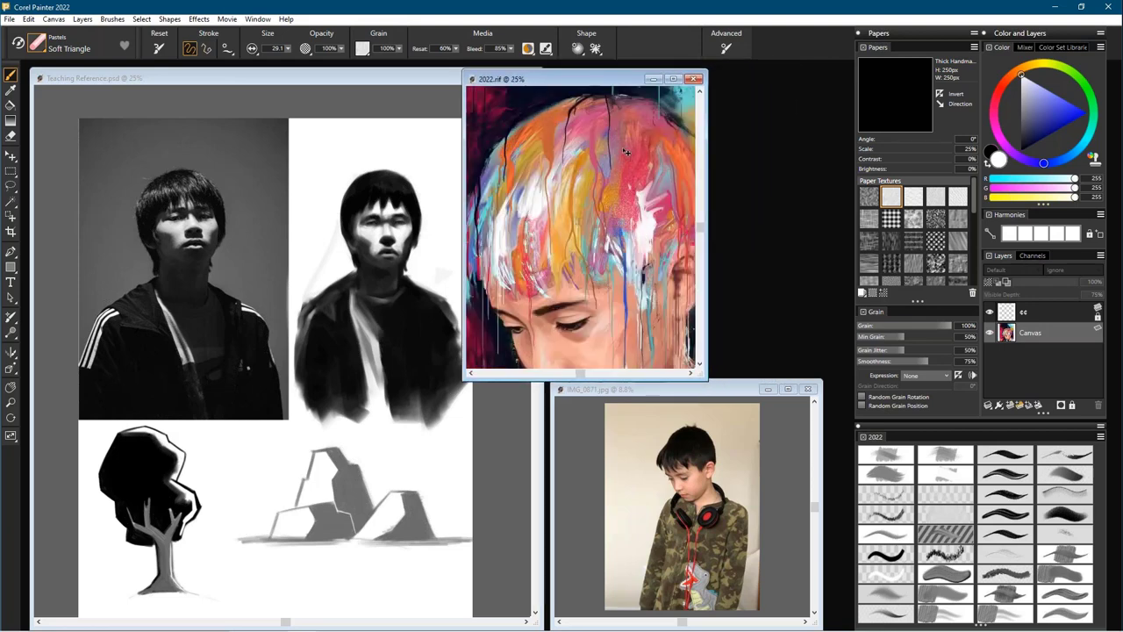
pyautogui.moveTo(586, 298); pyautogui.dragTo(578, 155)
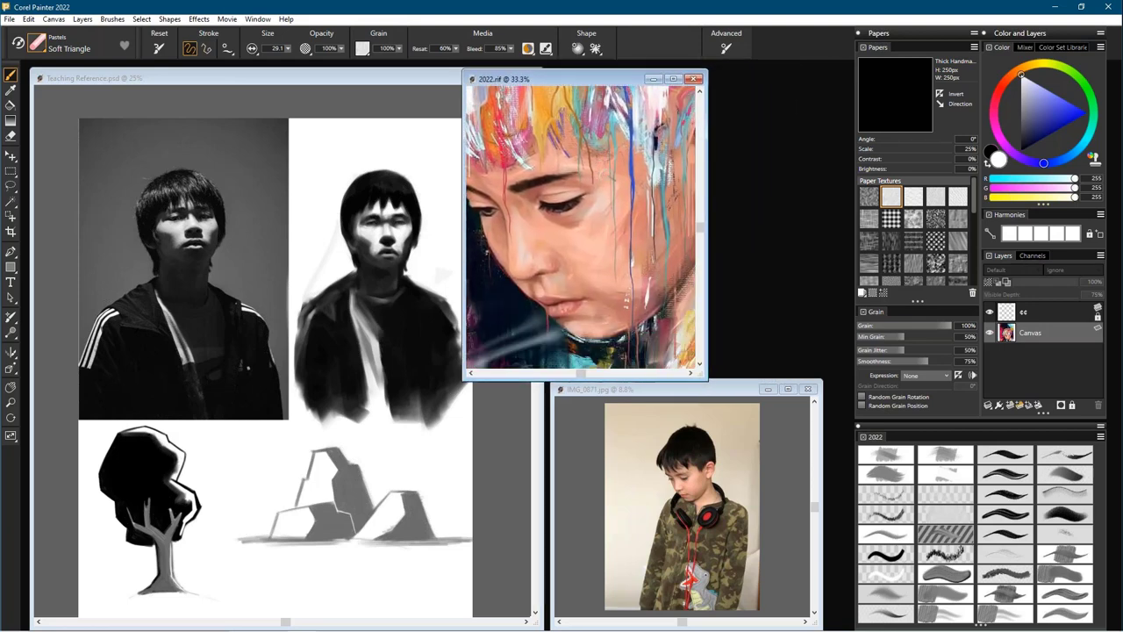
pyautogui.scroll(1, 581, 226)
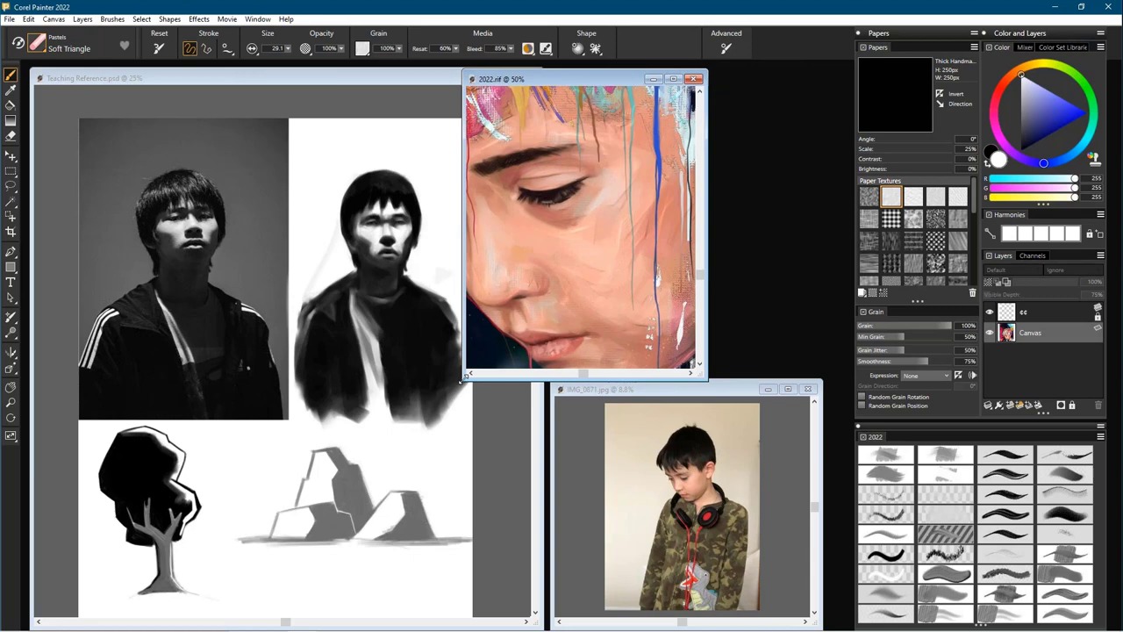
pyautogui.moveTo(465, 379)
pyautogui.mouseDown()
pyautogui.moveTo(296, 501)
pyautogui.moveTo(539, 337)
pyautogui.moveTo(460, 358)
pyautogui.mouseUp()
pyautogui.moveTo(606, 79); pyautogui.dragTo(706, 78)
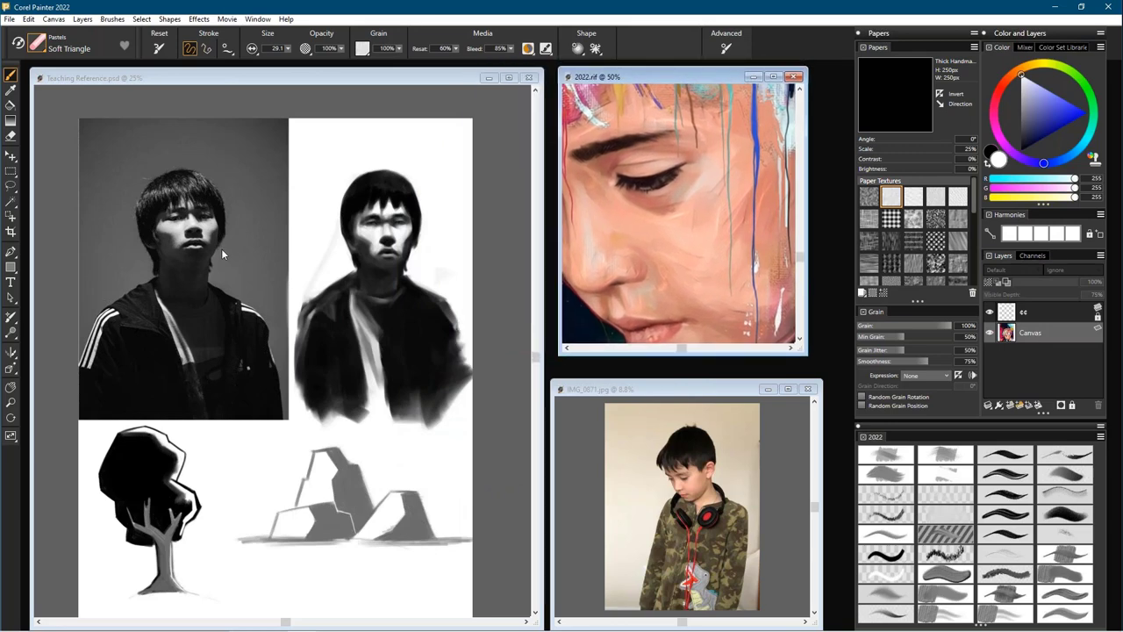
# - Compare the portrait study on the Shapes layer with the 2022.rif painting zoomed out to 16.7%
pyautogui.click(263, 263)
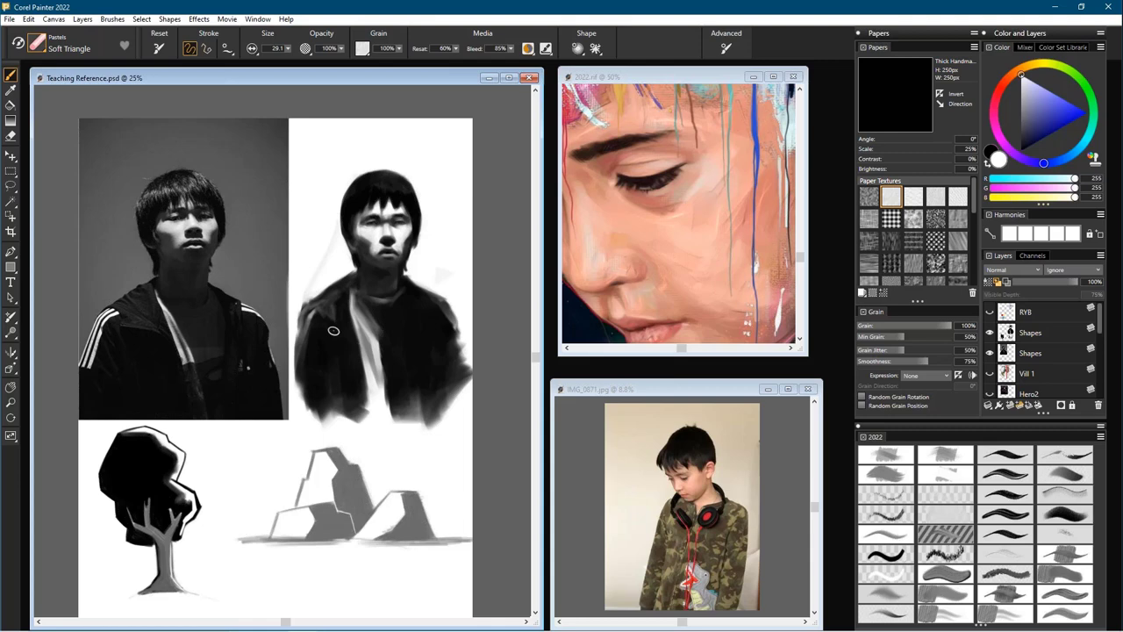
pyautogui.click(1034, 333)
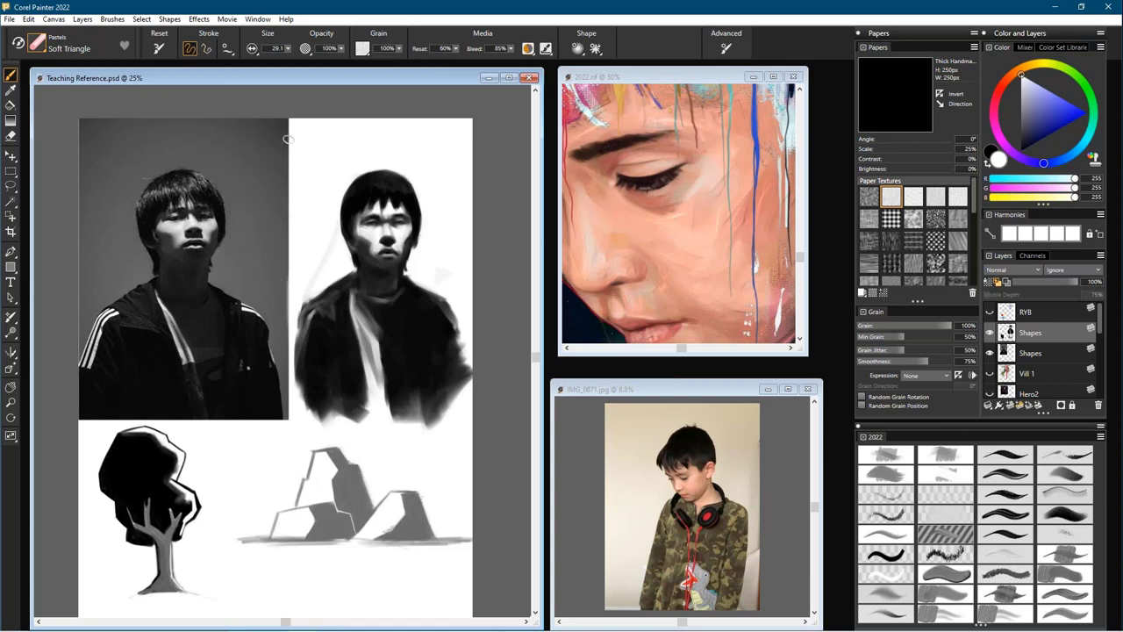
pyautogui.scroll(-1, 401, 446)
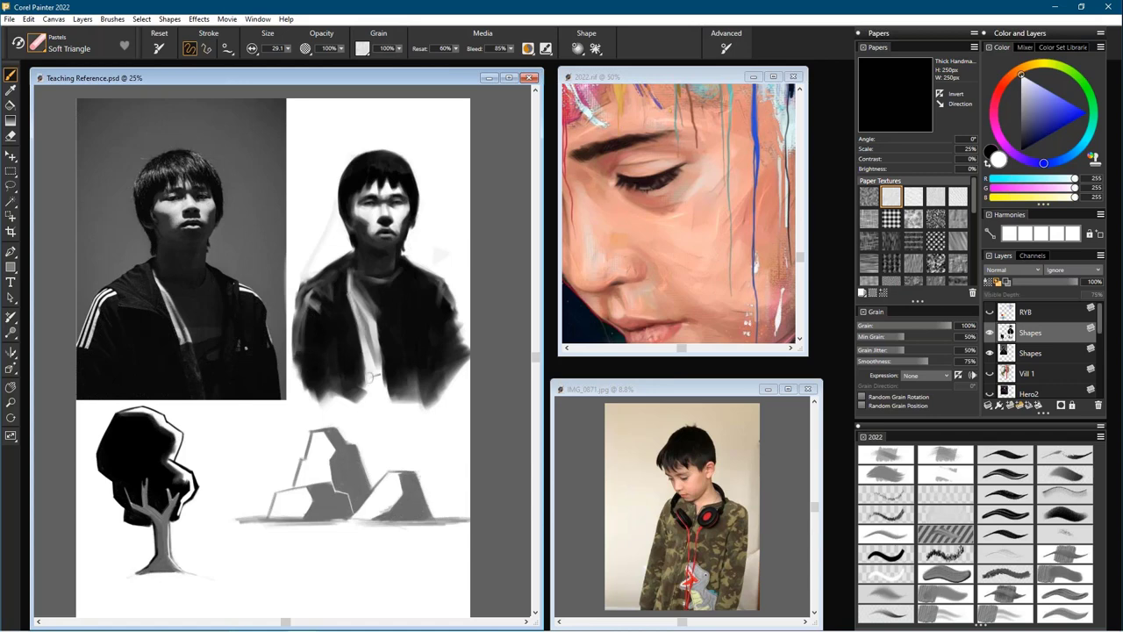
pyautogui.click(680, 77)
pyautogui.scroll(-3, 684, 260)
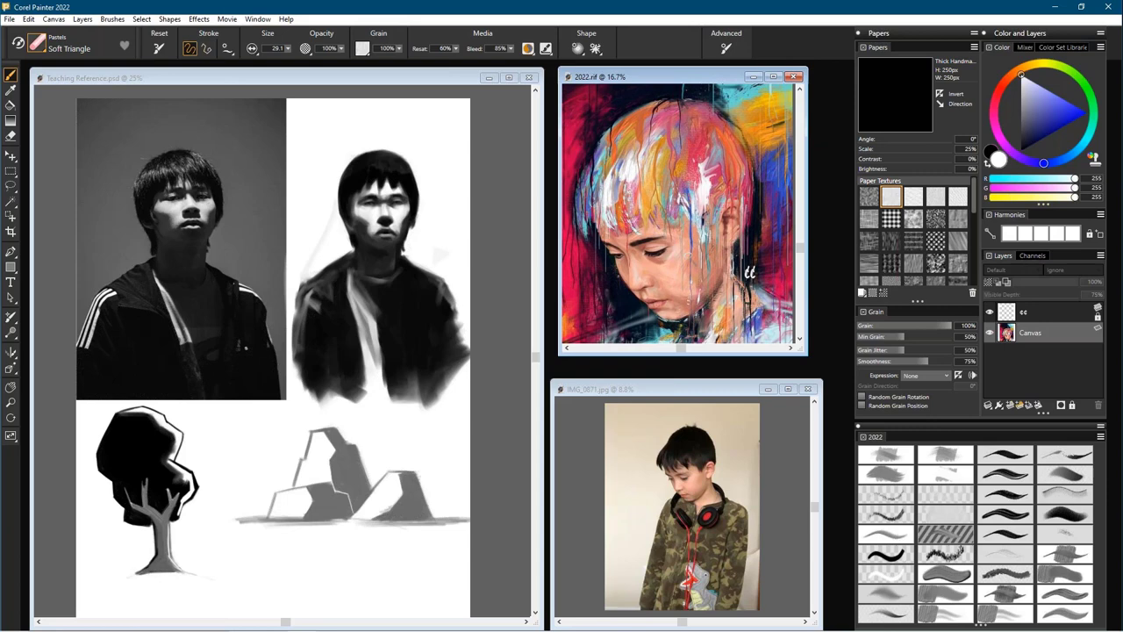
pyautogui.click(350, 185)
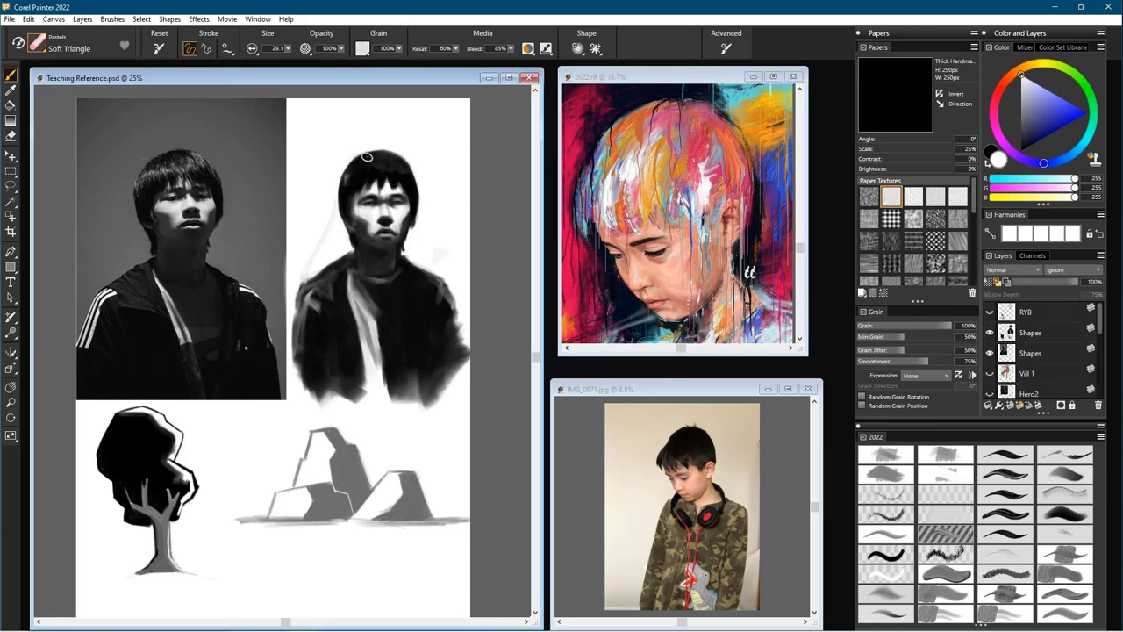
# - Choose the CC 2016 Real Oils Filbert brush and touch up the portrait's fringe in black at a reduced size
pyautogui.click(886, 474)
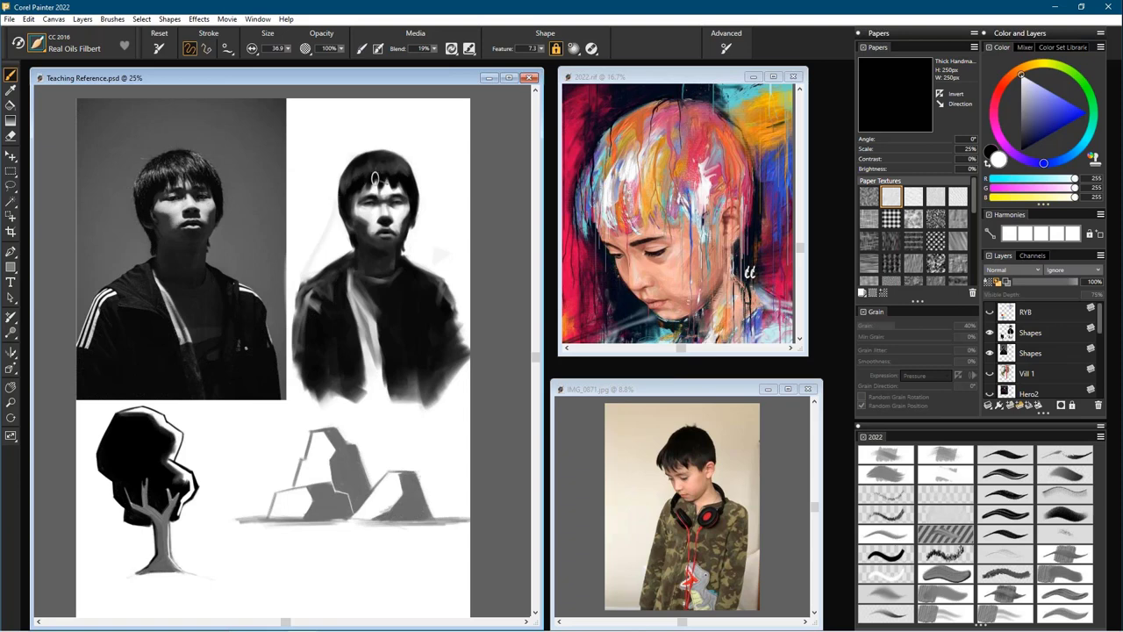
pyautogui.hotkey('shift', 's')
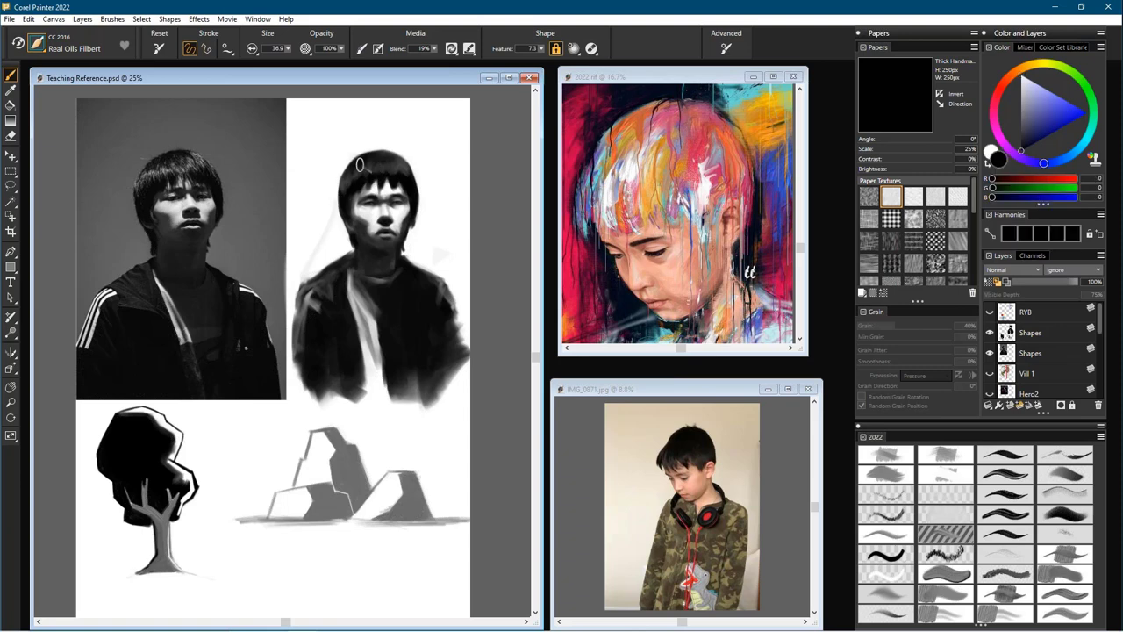
pyautogui.press('[')
pyautogui.press('[')
pyautogui.press('[')
# - Switch to the CC 2016 Oil Pastel brush, reduce it to size 21.5 and darken the portrait's neck in black
pyautogui.click(886, 454)
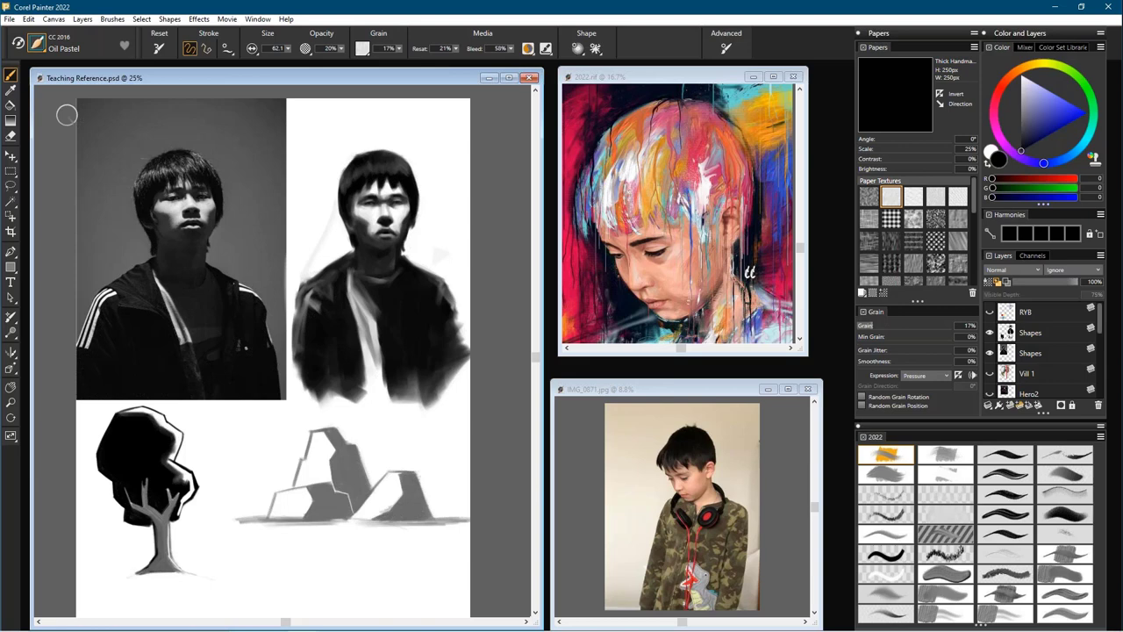
pyautogui.press('[')
pyautogui.press('[')
pyautogui.press('[')
pyautogui.press('[')
pyautogui.press('[')
pyautogui.press('[')
pyautogui.press('[')
pyautogui.press('[')
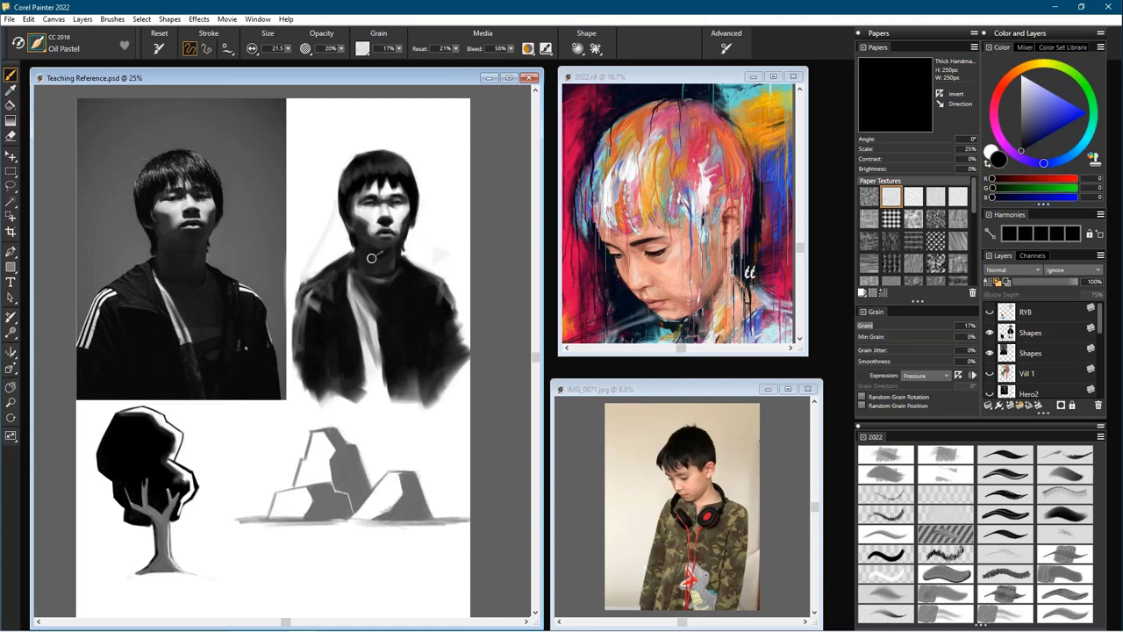
# - Refine the chin and collar with Oil Pastel, using white at size 8.9 and black at size 16.0
pyautogui.press('[')
pyautogui.press('[')
pyautogui.hotkey('shift', 's')
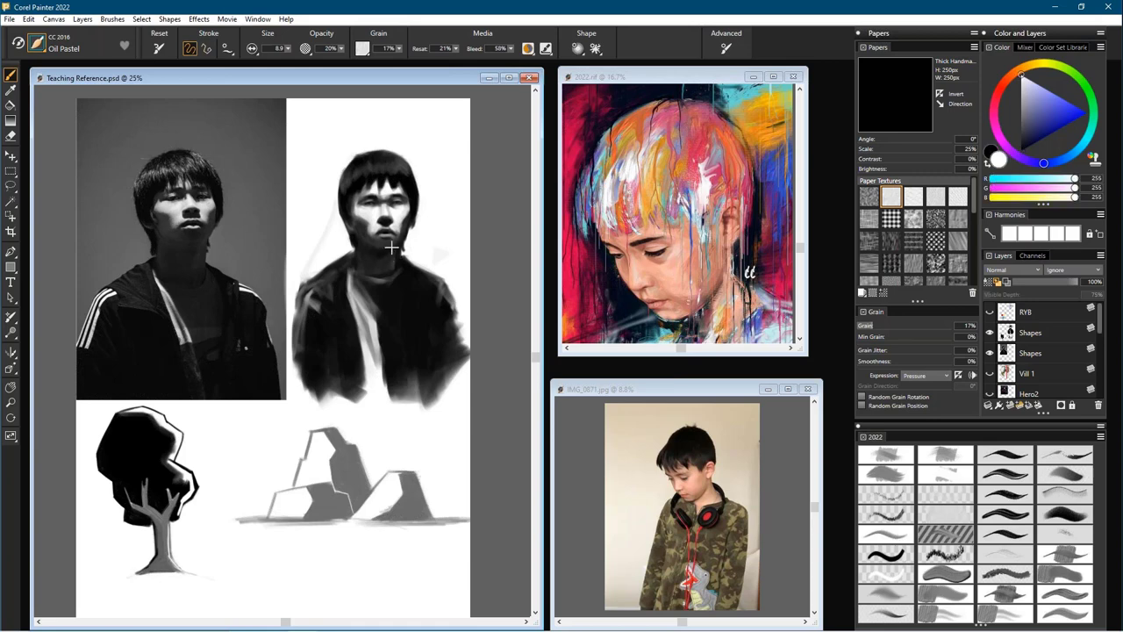
pyautogui.press('[')
pyautogui.press(']')
pyautogui.hotkey('shift', 's')
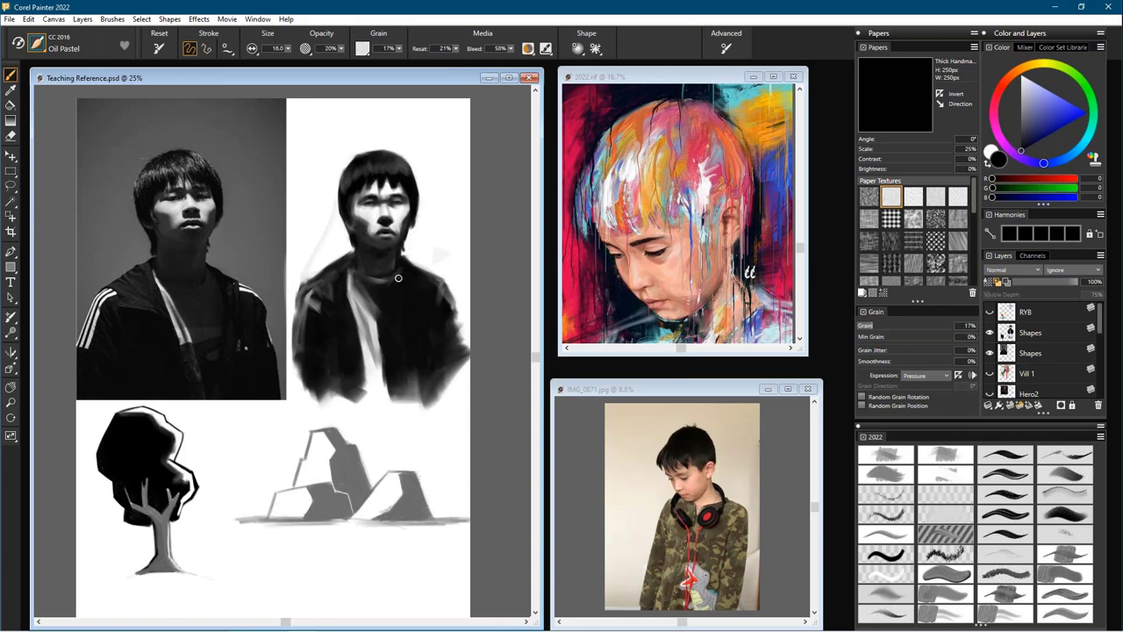
# - Choose the Sargent Liquid Sketcher brush and pull black drips down from the jacket's lower edge at size 108.9
pyautogui.moveTo(455, 468); pyautogui.dragTo(488, 439)
pyautogui.moveTo(488, 478); pyautogui.dragTo(493, 473)
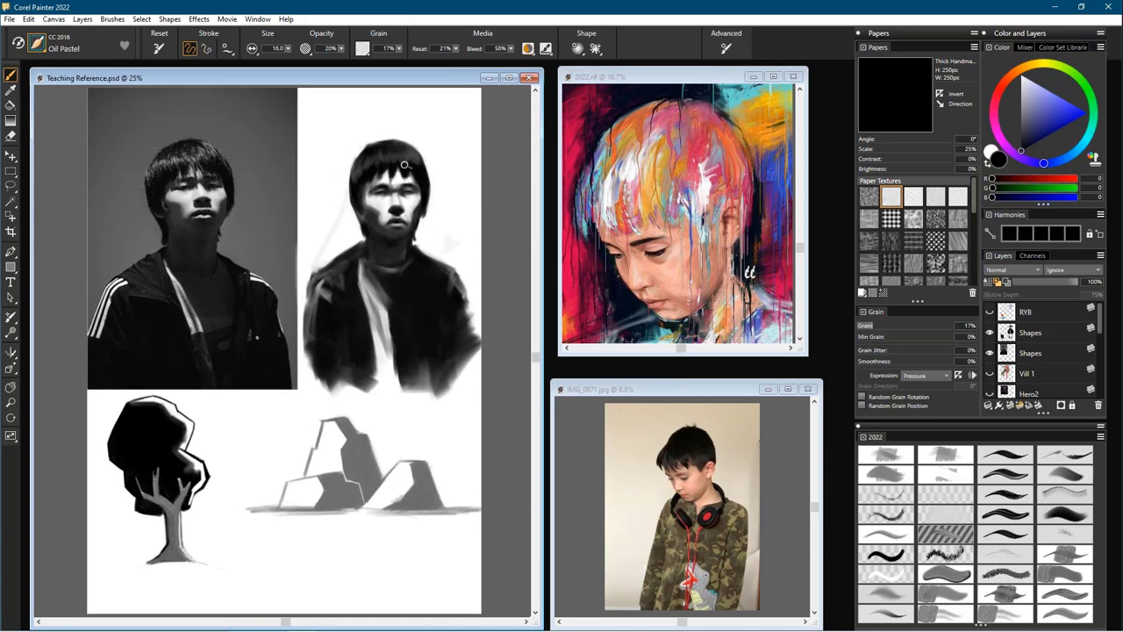
pyautogui.moveTo(370, 79); pyautogui.dragTo(371, 69)
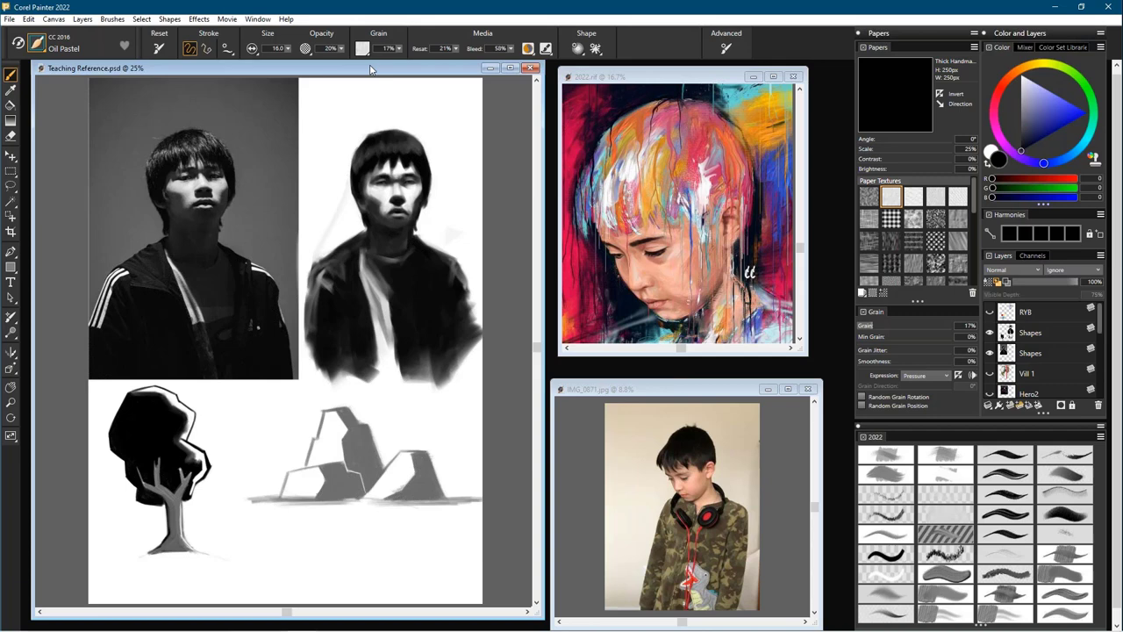
pyautogui.click(894, 617)
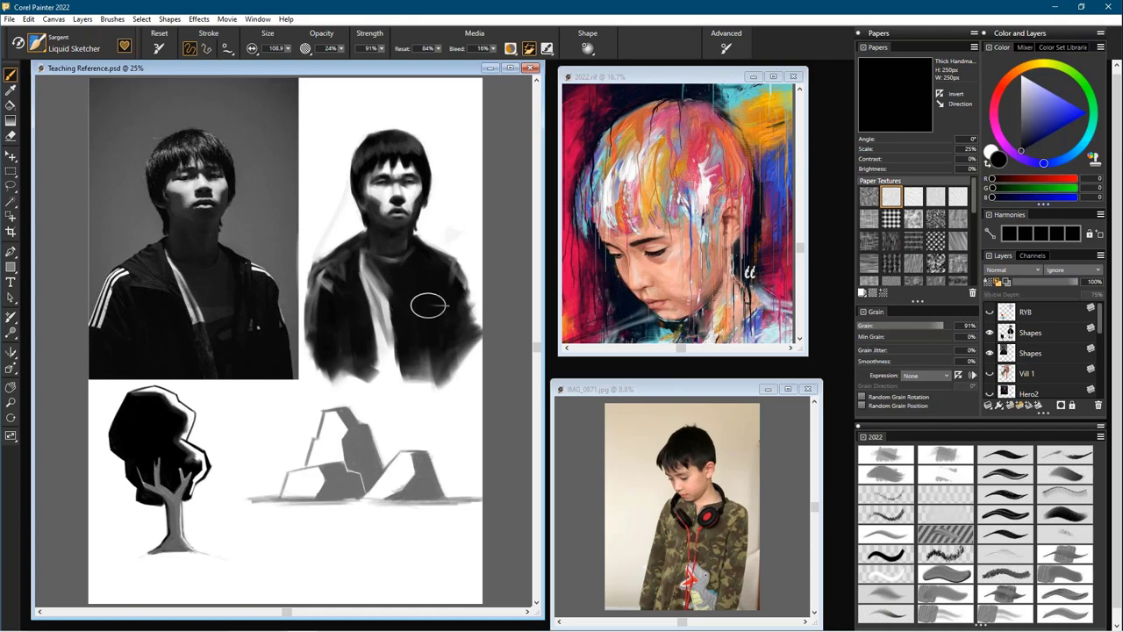
pyautogui.moveTo(425, 362); pyautogui.dragTo(437, 511)
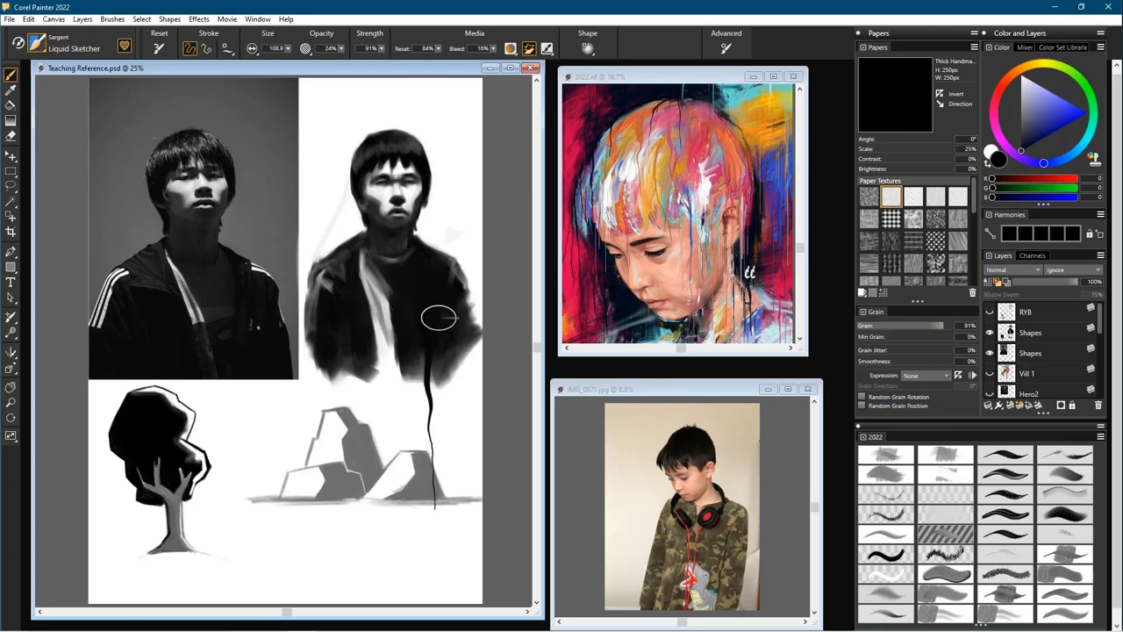
pyautogui.moveTo(436, 358); pyautogui.dragTo(438, 413)
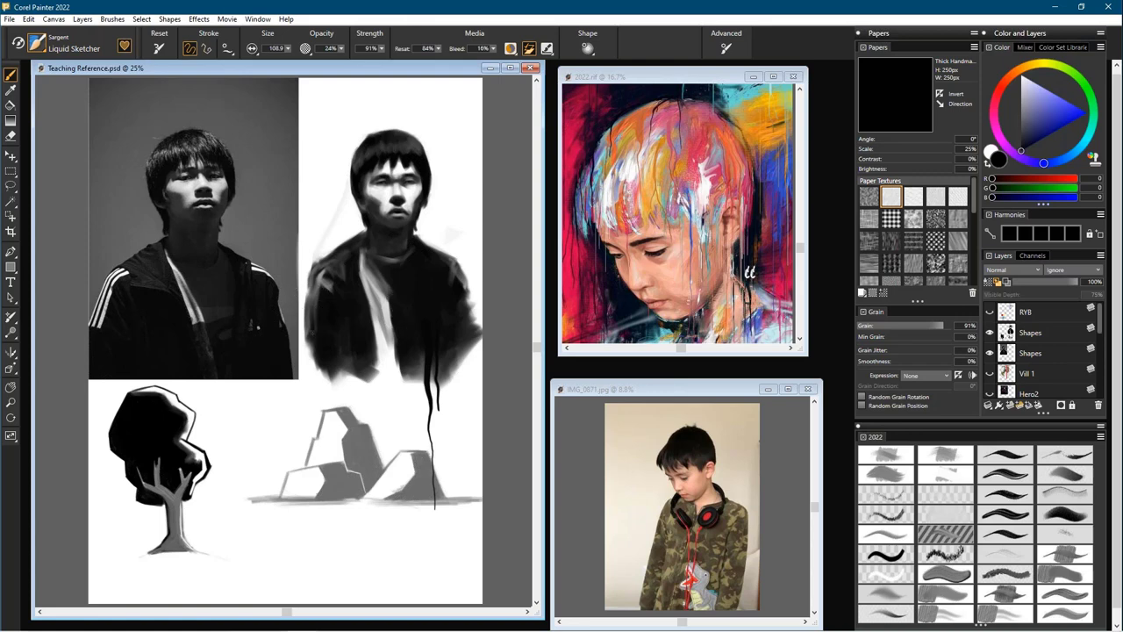
pyautogui.moveTo(313, 330); pyautogui.dragTo(313, 397)
# - Try white Liquid Sketcher strokes on the jacket beside the shirt and undo them
pyautogui.hotkey('shift', 'x')
pyautogui.moveTo(381, 351)
pyautogui.mouseDown()
pyautogui.moveTo(375, 368)
pyautogui.moveTo(364, 329)
pyautogui.mouseUp()
pyautogui.hotkey('ctrl', 'z')
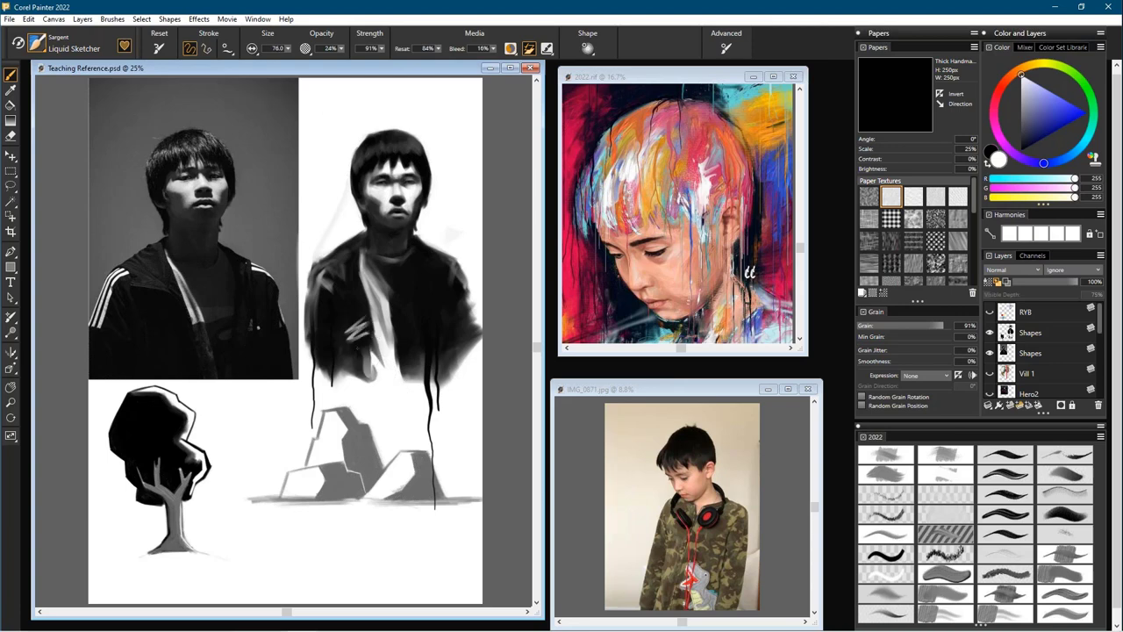
# - Scribble loose black Liquid Sketcher strokes across the bottom of the shirt at size 100
pyautogui.press('[')
pyautogui.hotkey('shift', 'x')
pyautogui.press(']')
pyautogui.moveTo(366, 347)
pyautogui.mouseDown()
pyautogui.moveTo(369, 376)
pyautogui.moveTo(404, 411)
pyautogui.mouseUp()
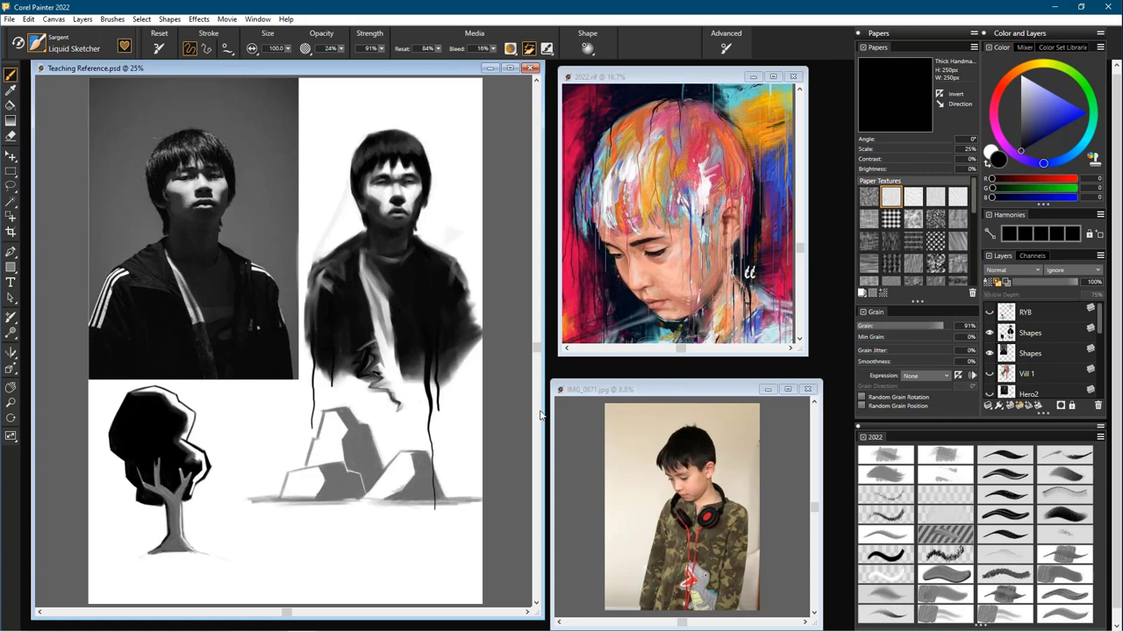
# - Examine the drips and loose paint along the lower edge of the 2022.rif painting, ending with the whole picture in view
pyautogui.click(701, 314)
pyautogui.scroll(-2, 667, 308)
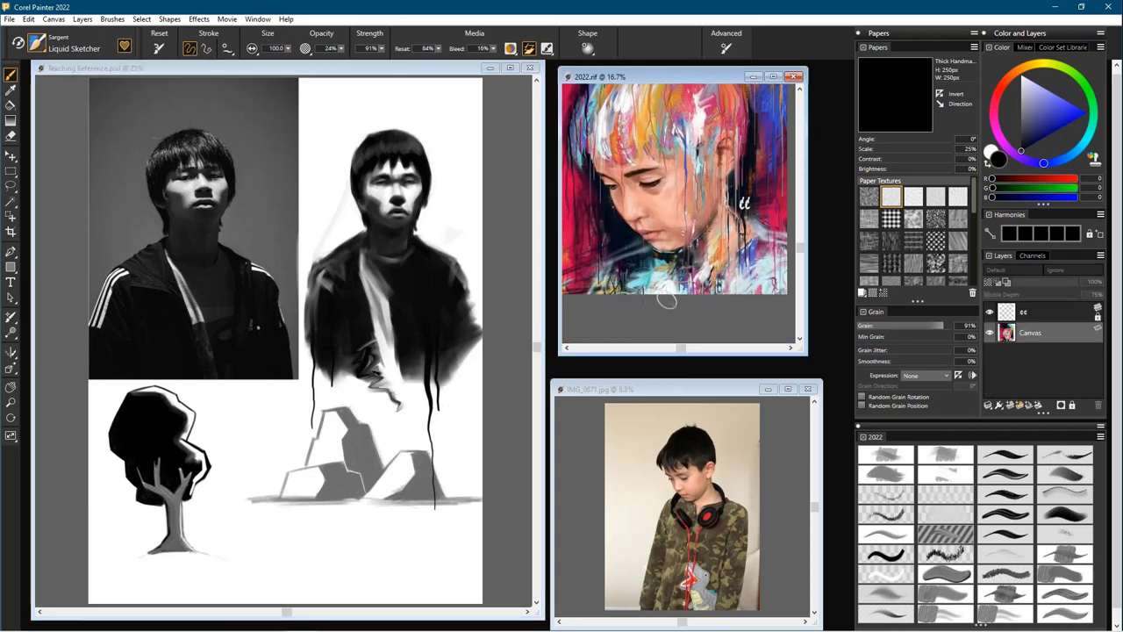
pyautogui.hotkey('ctrl', '+')
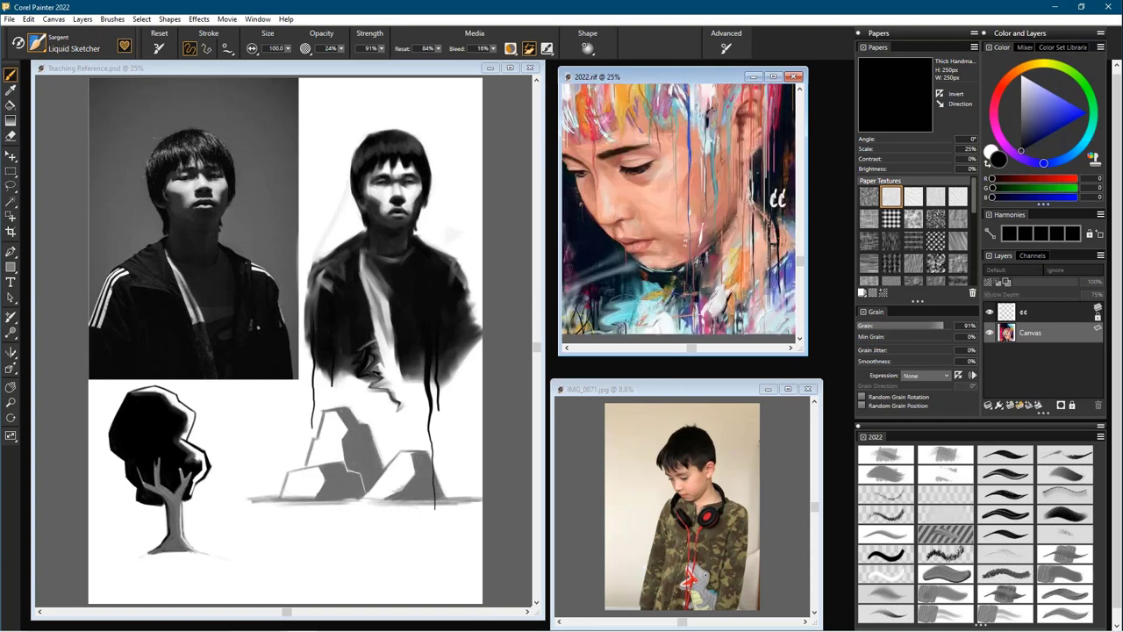
pyautogui.hotkey('ctrl', '+')
pyautogui.hotkey('ctrl', '+')
pyautogui.moveTo(677, 295); pyautogui.dragTo(690, 248)
pyautogui.scroll(-3, 689, 249)
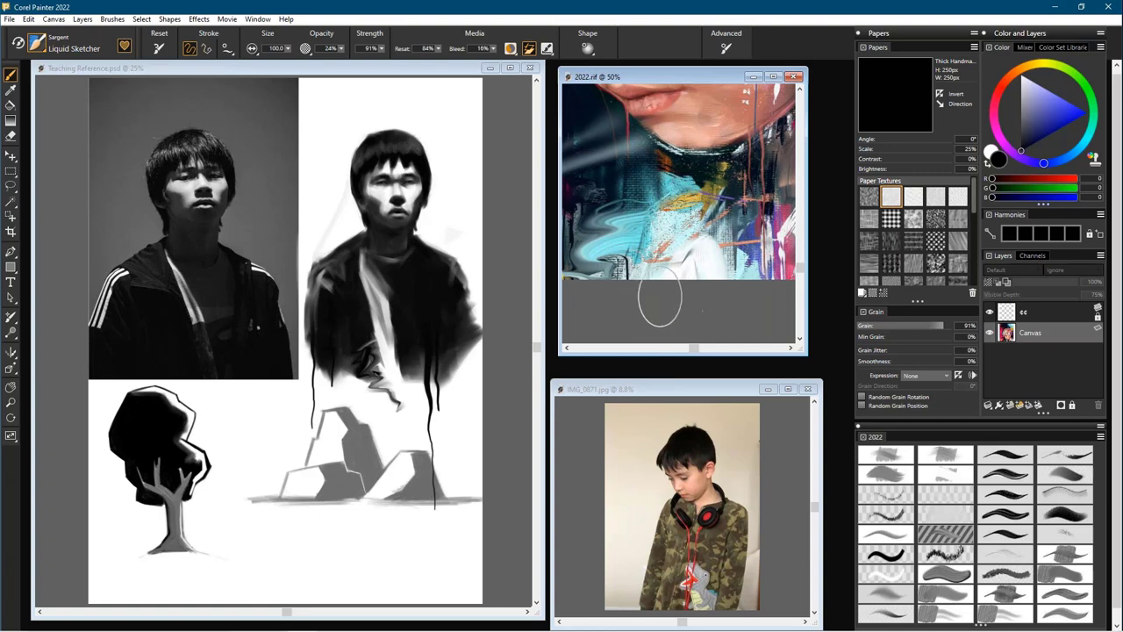
pyautogui.hotkey('ctrl', '-')
pyautogui.hotkey('ctrl', '-')
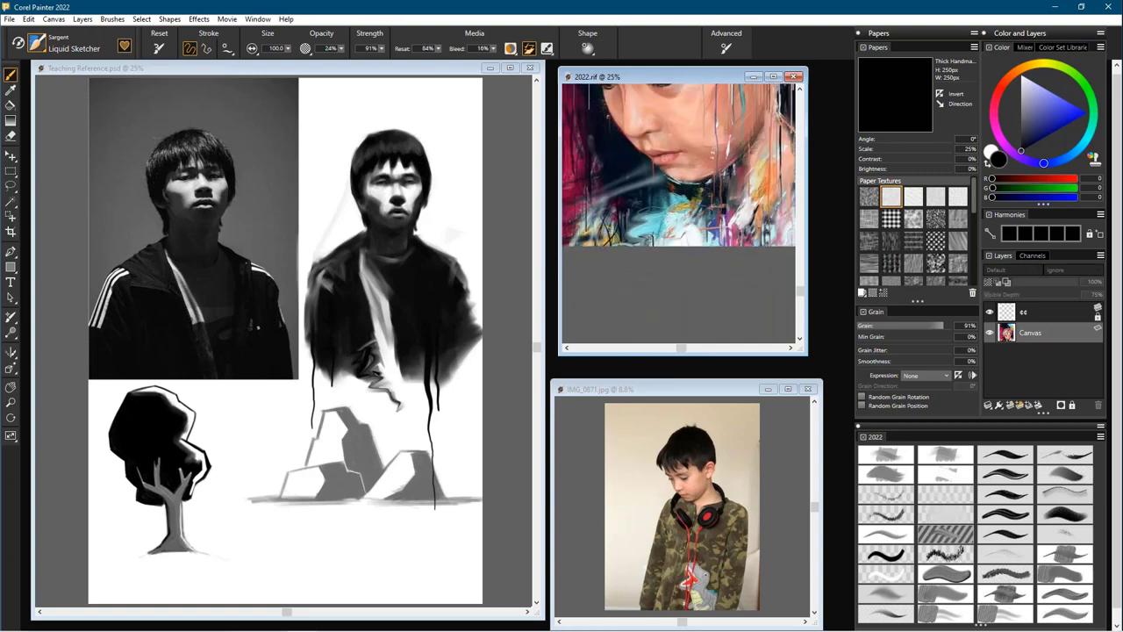
pyautogui.moveTo(690, 193); pyautogui.dragTo(681, 312)
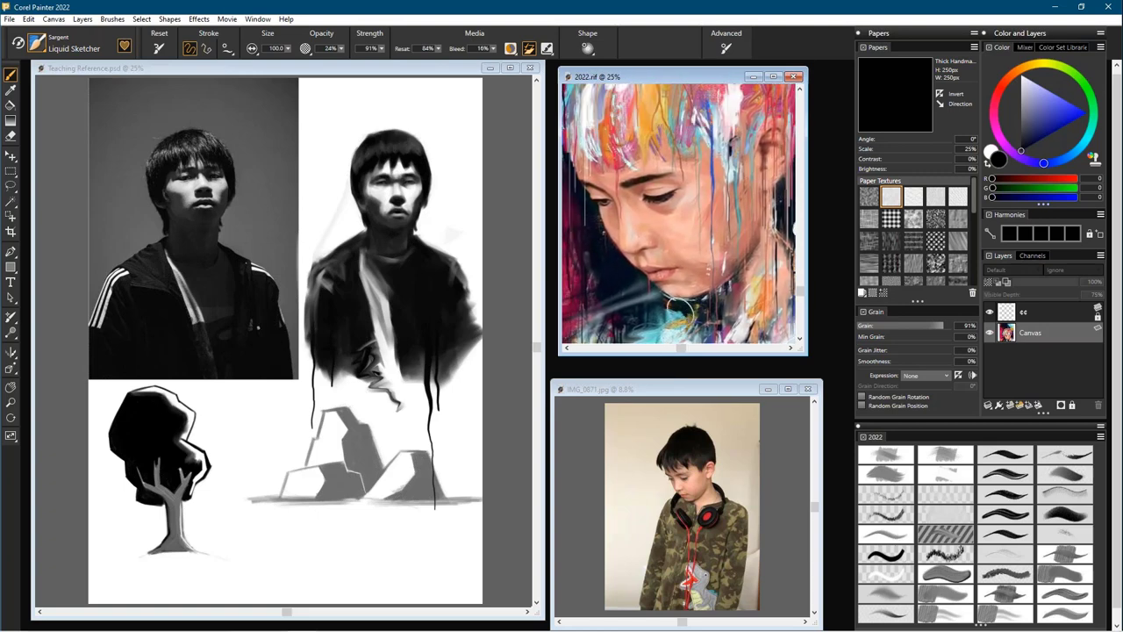
pyautogui.hotkey('ctrl', '0')
# - Add more thin black drips below the jacket's hem and sleeves in the portrait study
pyautogui.click(385, 364)
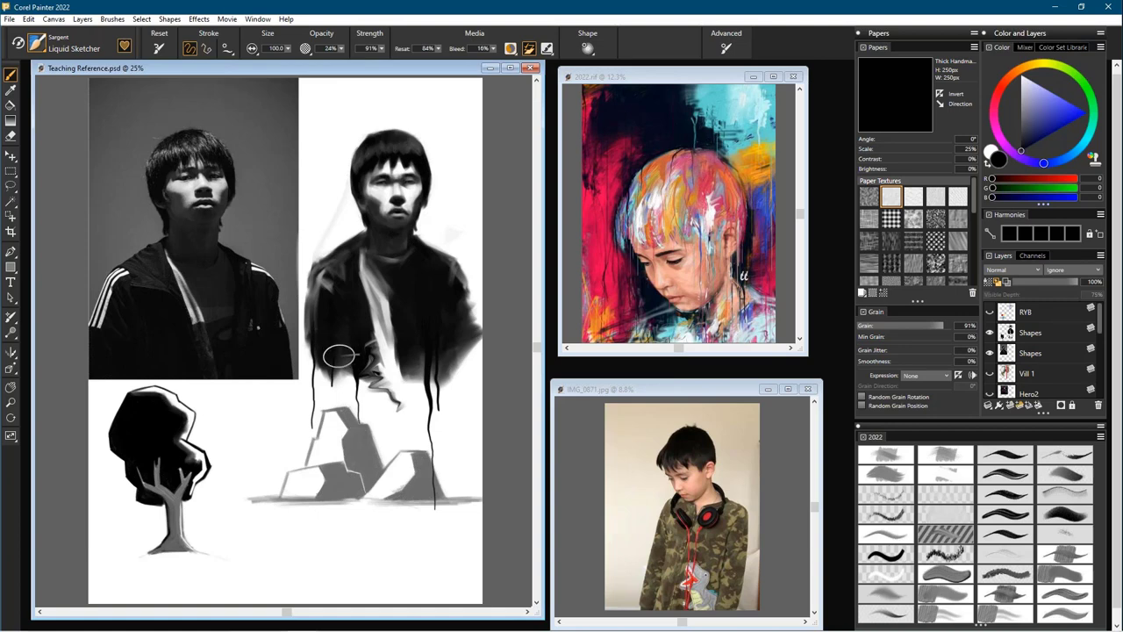
pyautogui.moveTo(344, 347); pyautogui.dragTo(345, 407)
pyautogui.moveTo(321, 363); pyautogui.dragTo(321, 389)
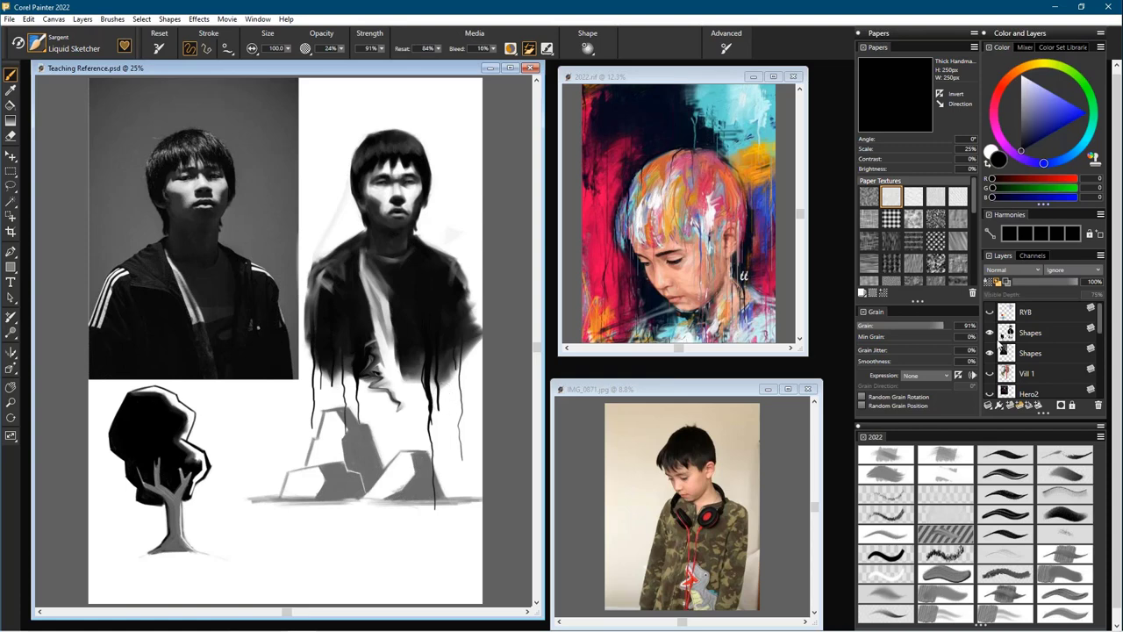
# - Hide the upper Shapes layer, show the RYB layer and sample the blue from its colour circles
pyautogui.click(990, 333)
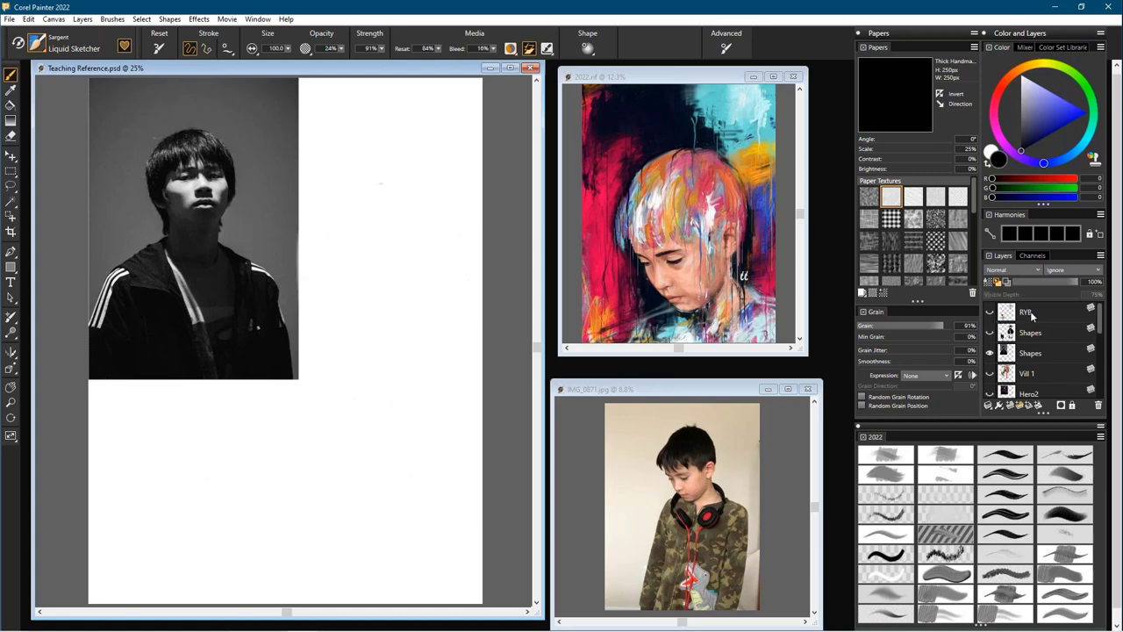
pyautogui.click(990, 311)
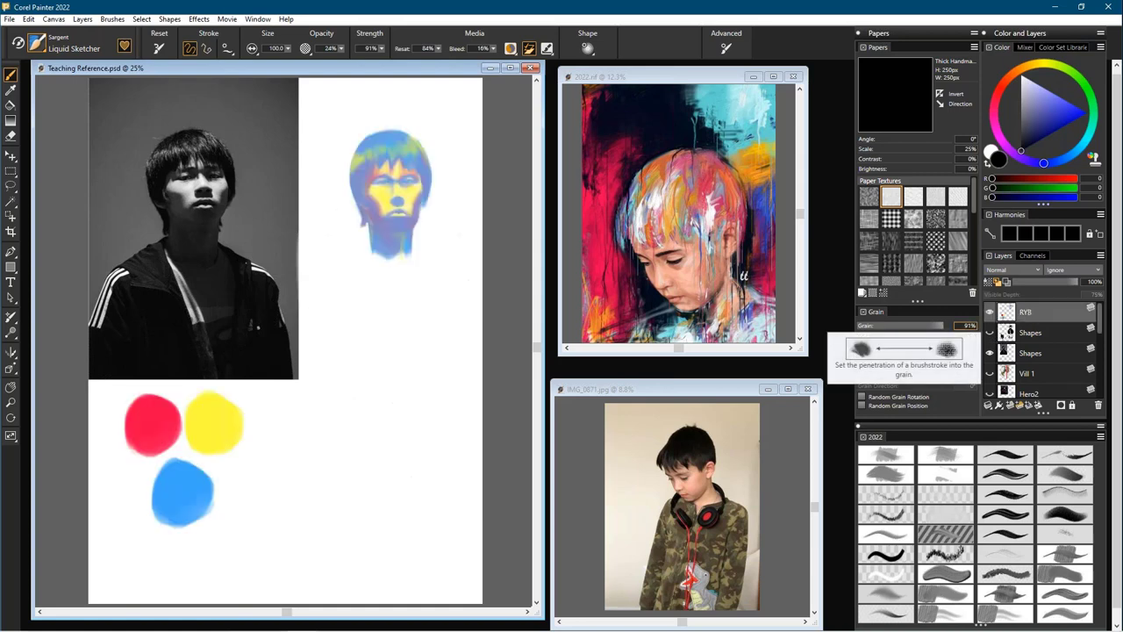
pyautogui.press('d')
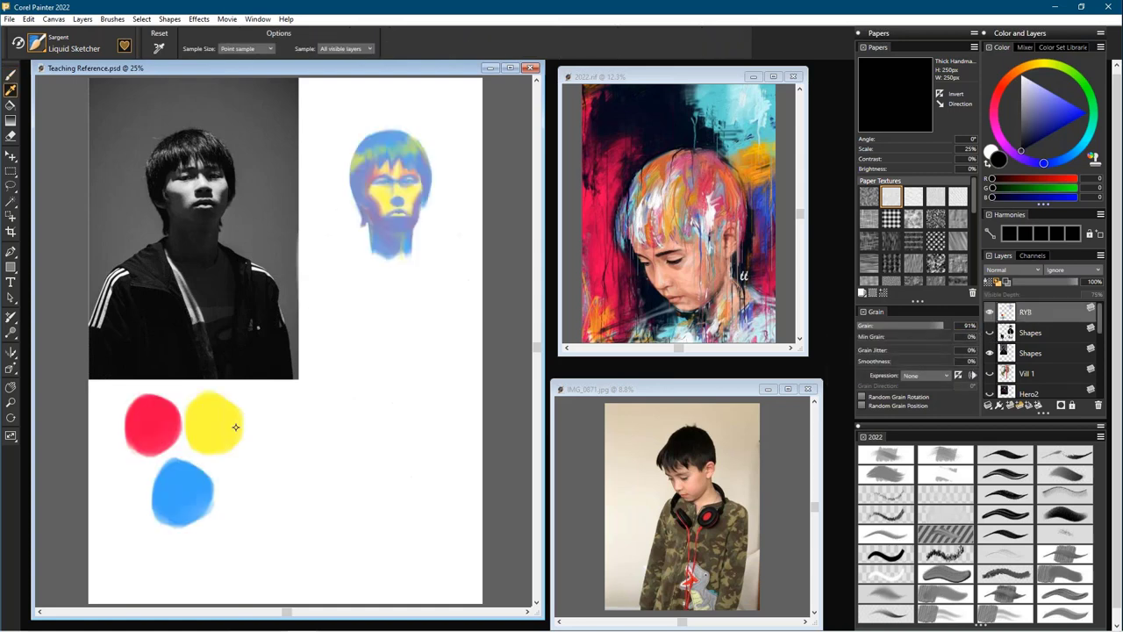
pyautogui.click(162, 429)
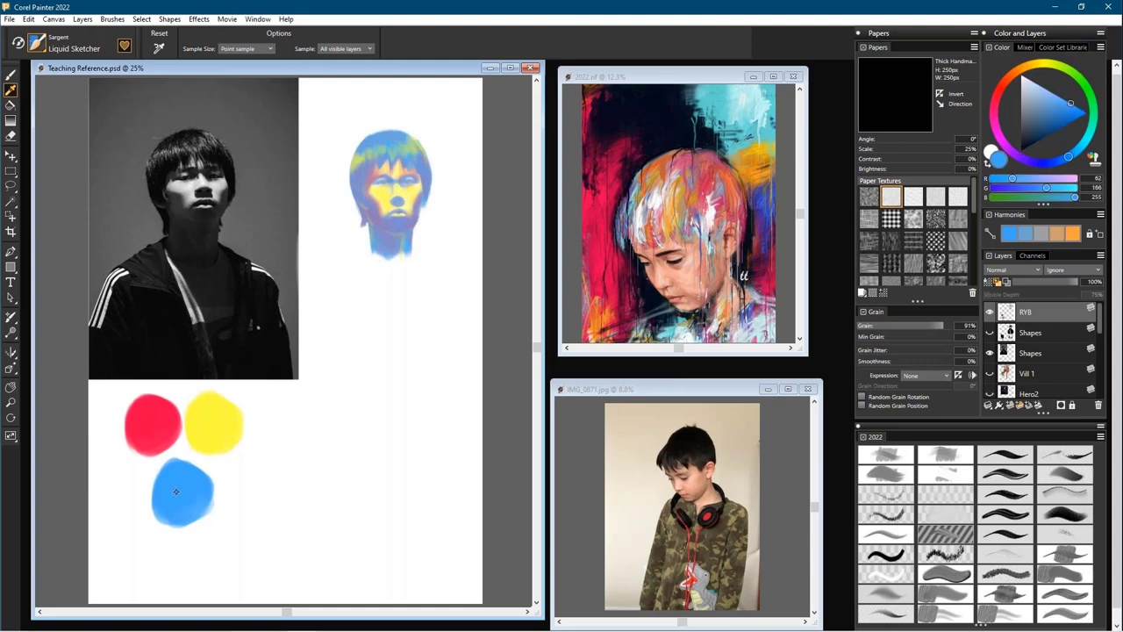
# - Sample the red circle and dab it over parts of the yellow and blue circles with the Oil Pastel brush
pyautogui.click(149, 427)
pyautogui.press('b')
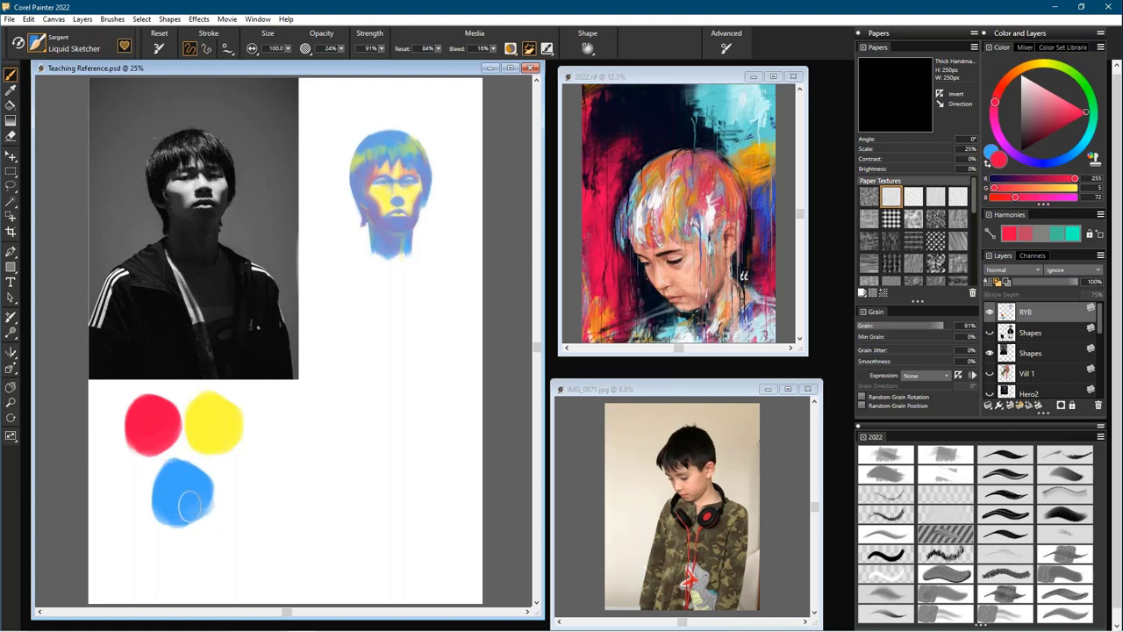
pyautogui.click(884, 455)
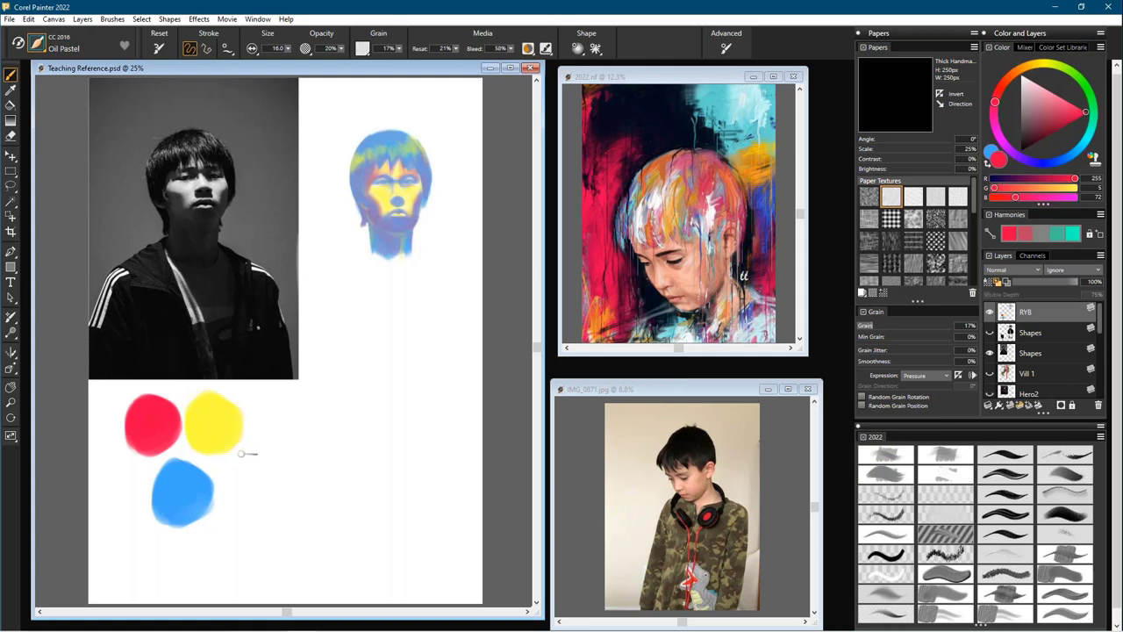
pyautogui.moveTo(242, 445); pyautogui.dragTo(245, 459)
pyautogui.keyDown('alt'); pyautogui.click(155, 429); pyautogui.keyUp('alt')
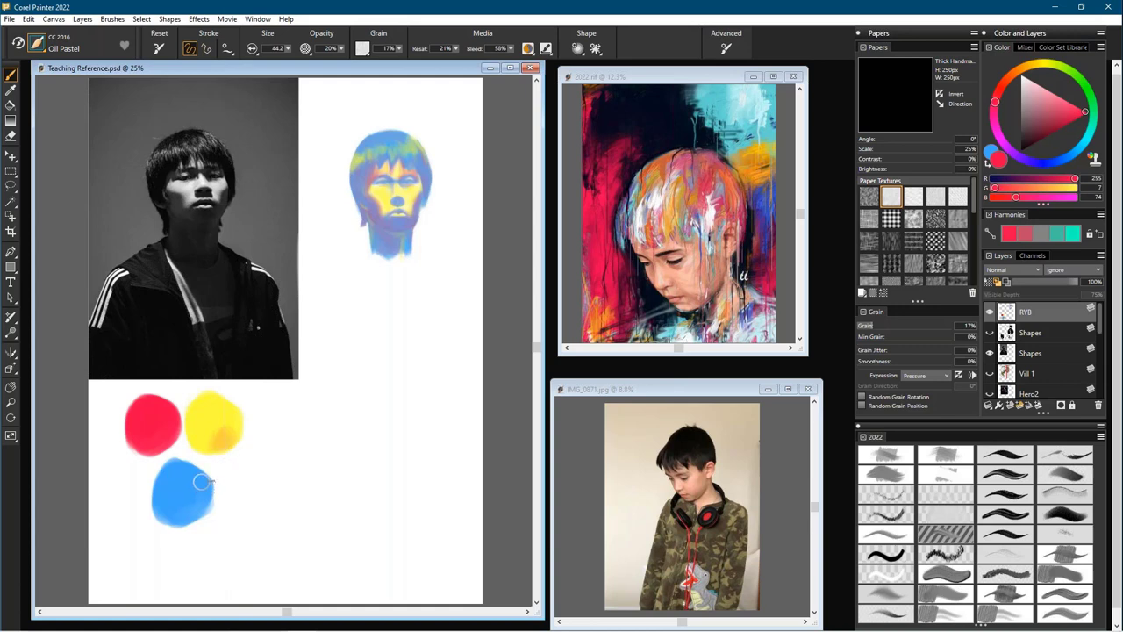
pyautogui.moveTo(203, 489); pyautogui.dragTo(207, 502)
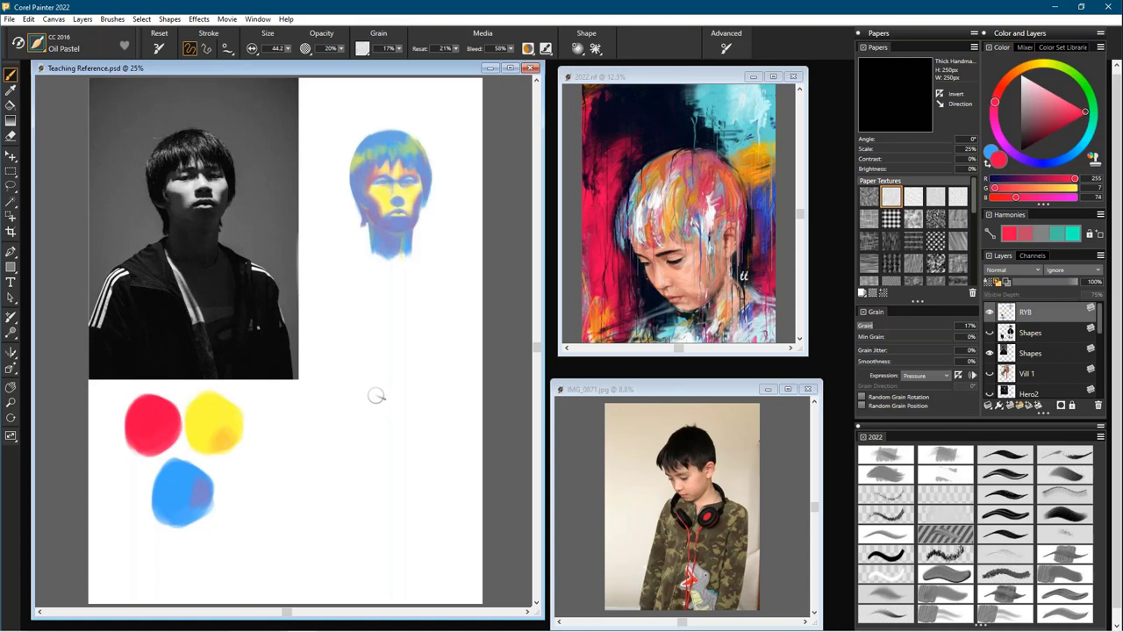
# - Paint a round pale-red ball below the blue-and-yellow head with Oil Pastel, filling it in at brush size 106.7
pyautogui.press(']')
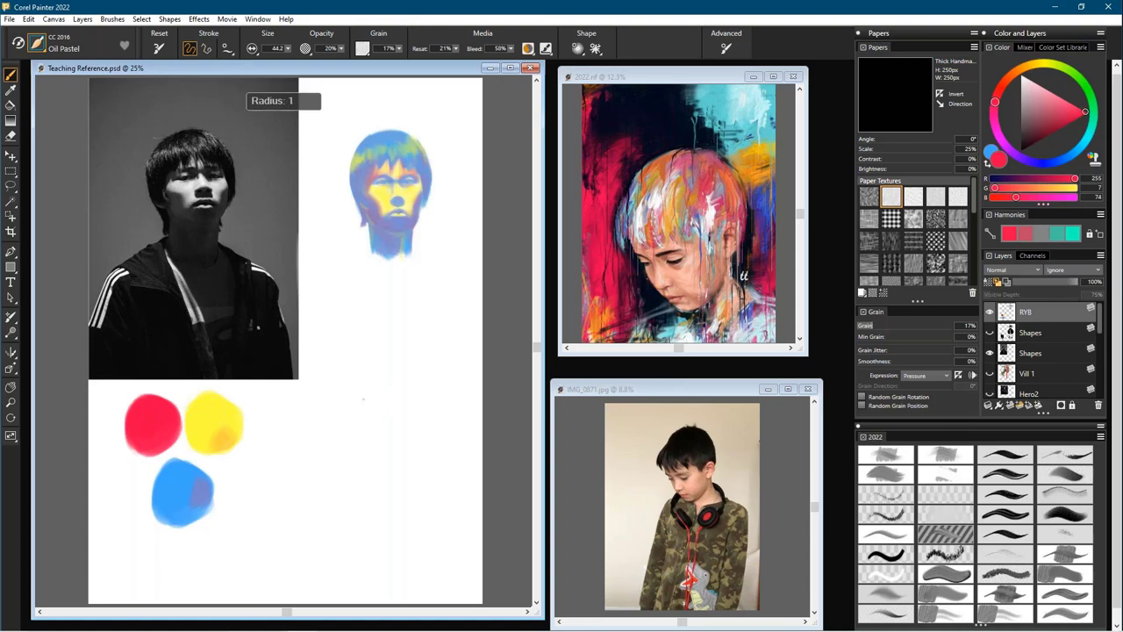
pyautogui.moveTo(420, 386)
pyautogui.mouseDown()
pyautogui.moveTo(367, 369)
pyautogui.moveTo(424, 464)
pyautogui.moveTo(359, 372)
pyautogui.moveTo(412, 391)
pyautogui.mouseUp()
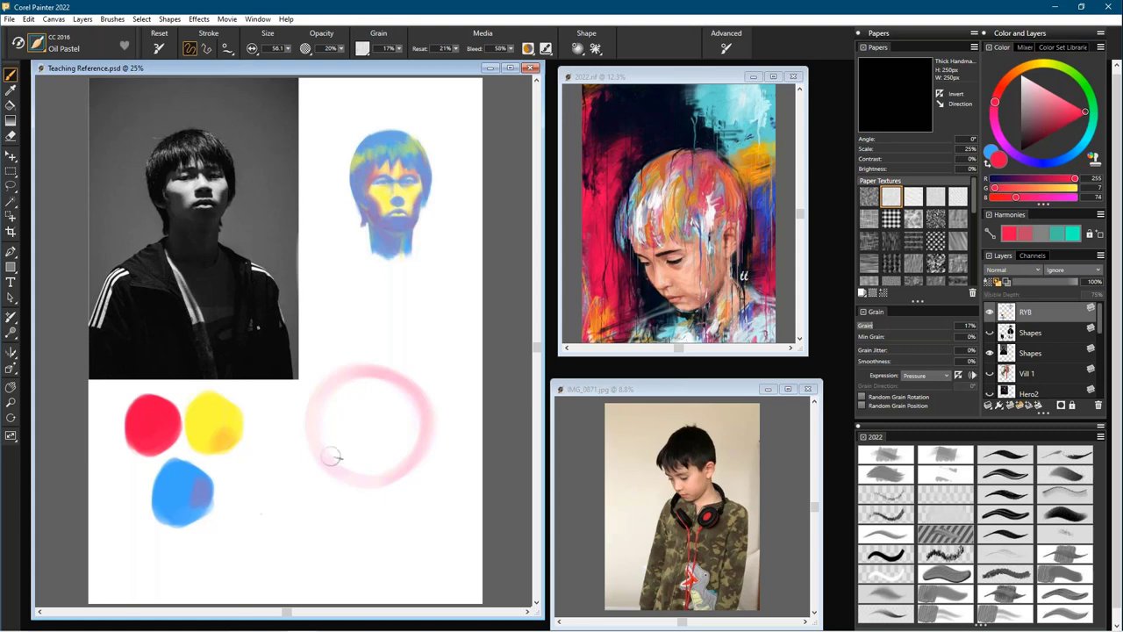
pyautogui.moveTo(369, 401)
pyautogui.mouseDown()
pyautogui.moveTo(356, 378)
pyautogui.moveTo(324, 429)
pyautogui.moveTo(369, 384)
pyautogui.moveTo(348, 462)
pyautogui.moveTo(398, 408)
pyautogui.moveTo(320, 421)
pyautogui.moveTo(356, 422)
pyautogui.moveTo(373, 389)
pyautogui.moveTo(340, 434)
pyautogui.moveTo(339, 397)
pyautogui.moveTo(362, 393)
pyautogui.moveTo(362, 418)
pyautogui.moveTo(384, 423)
pyautogui.moveTo(386, 394)
pyautogui.moveTo(369, 385)
pyautogui.moveTo(355, 396)
pyautogui.moveTo(389, 411)
pyautogui.moveTo(361, 462)
pyautogui.moveTo(407, 396)
pyautogui.moveTo(384, 470)
pyautogui.moveTo(391, 447)
pyautogui.moveTo(362, 470)
pyautogui.moveTo(354, 454)
pyautogui.moveTo(344, 463)
pyautogui.moveTo(340, 391)
pyautogui.moveTo(335, 449)
pyautogui.moveTo(338, 393)
pyautogui.moveTo(317, 442)
pyautogui.moveTo(352, 402)
pyautogui.moveTo(395, 395)
pyautogui.mouseUp()
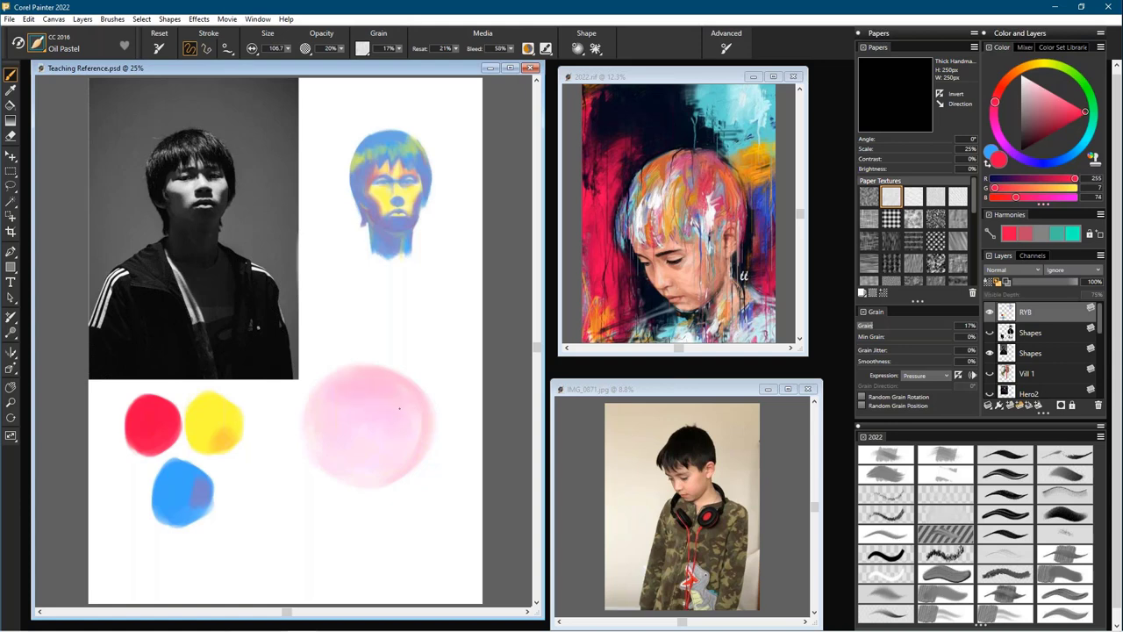
pyautogui.moveTo(349, 423)
pyautogui.mouseDown()
pyautogui.moveTo(403, 445)
pyautogui.moveTo(413, 418)
pyautogui.moveTo(391, 465)
pyautogui.mouseUp()
pyautogui.moveTo(375, 417)
pyautogui.mouseDown()
pyautogui.moveTo(367, 447)
pyautogui.moveTo(337, 467)
pyautogui.mouseUp()
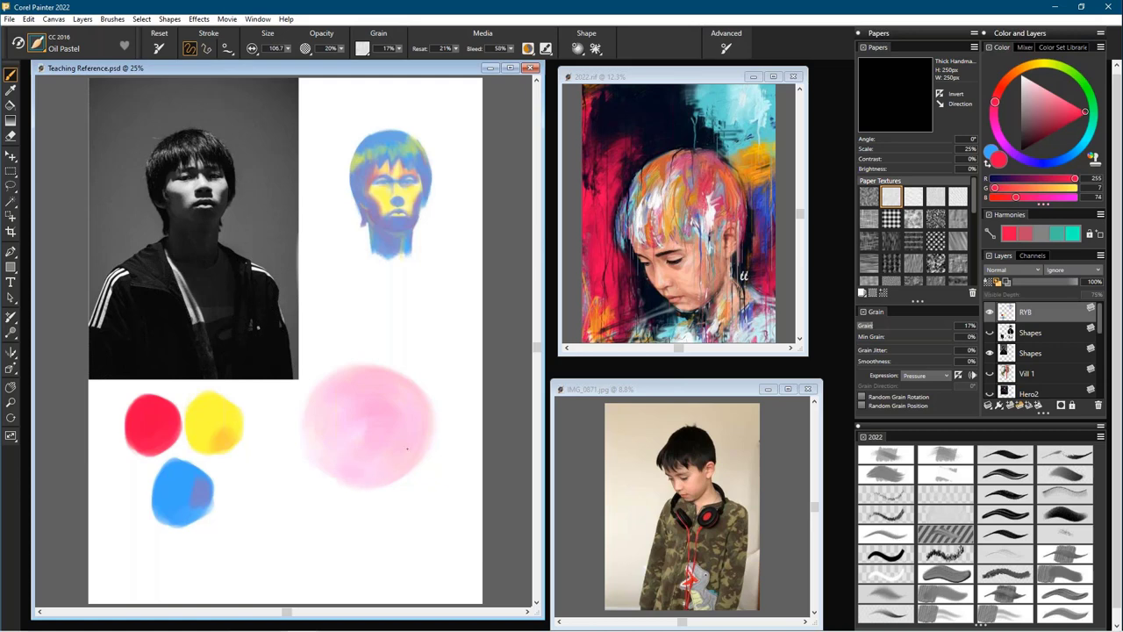
pyautogui.moveTo(407, 441)
pyautogui.mouseDown()
pyautogui.moveTo(348, 464)
pyautogui.moveTo(351, 432)
pyautogui.moveTo(319, 409)
pyautogui.moveTo(333, 455)
pyautogui.mouseUp()
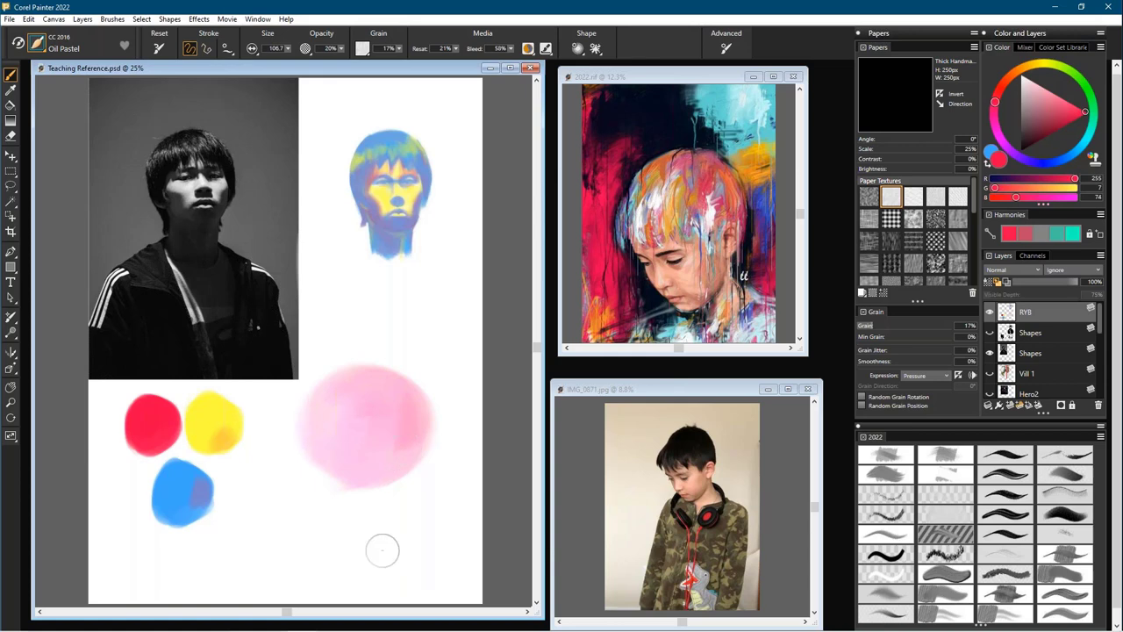
# - Swap to the sampled blue and paint the ball's cast shadow plus shading along its left side and underside
pyautogui.hotkey('shift', 'x')
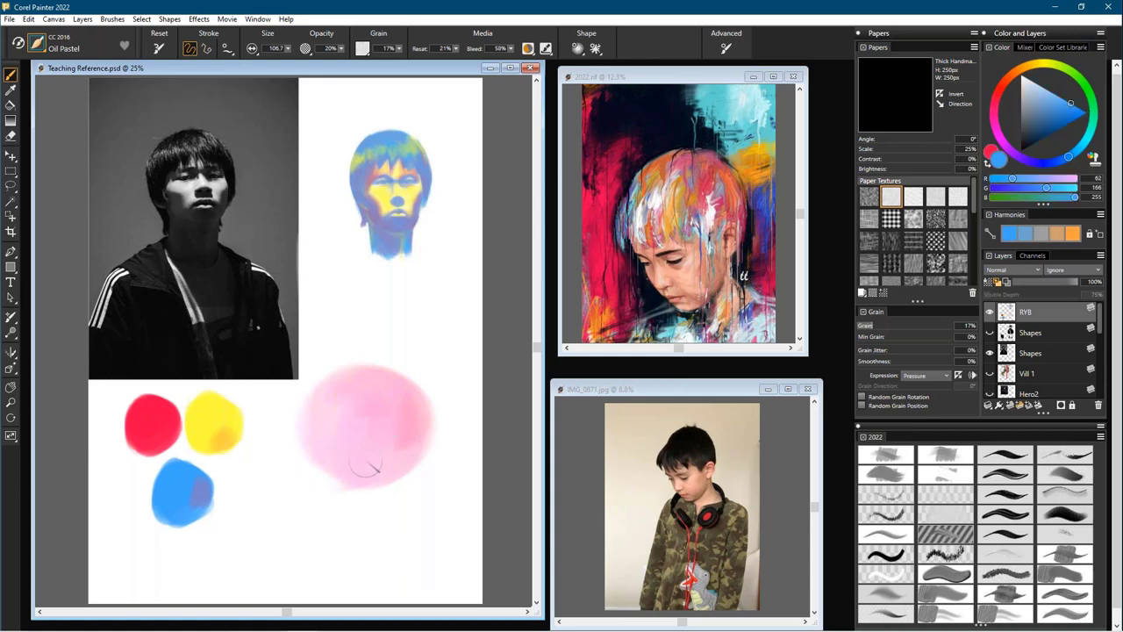
pyautogui.moveTo(323, 477); pyautogui.dragTo(293, 479)
pyautogui.moveTo(332, 485)
pyautogui.mouseDown()
pyautogui.moveTo(283, 490)
pyautogui.moveTo(355, 508)
pyautogui.moveTo(306, 497)
pyautogui.moveTo(369, 497)
pyautogui.moveTo(323, 484)
pyautogui.moveTo(385, 495)
pyautogui.moveTo(310, 495)
pyautogui.moveTo(363, 493)
pyautogui.moveTo(355, 467)
pyautogui.moveTo(334, 455)
pyautogui.moveTo(369, 472)
pyautogui.moveTo(334, 465)
pyautogui.mouseUp()
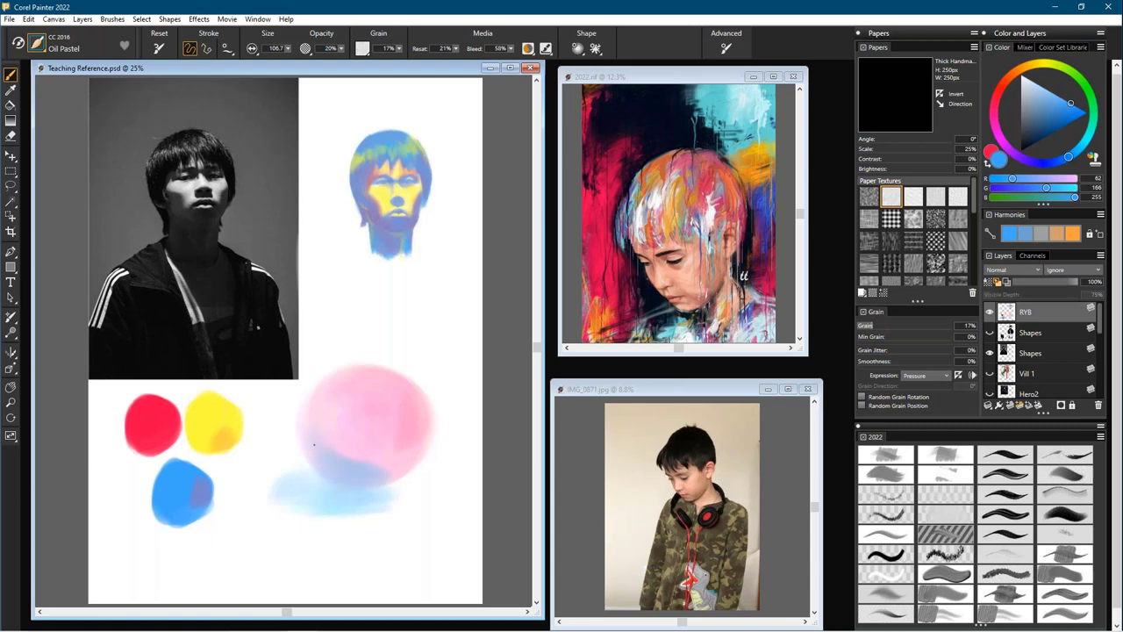
pyautogui.moveTo(318, 425); pyautogui.dragTo(357, 455)
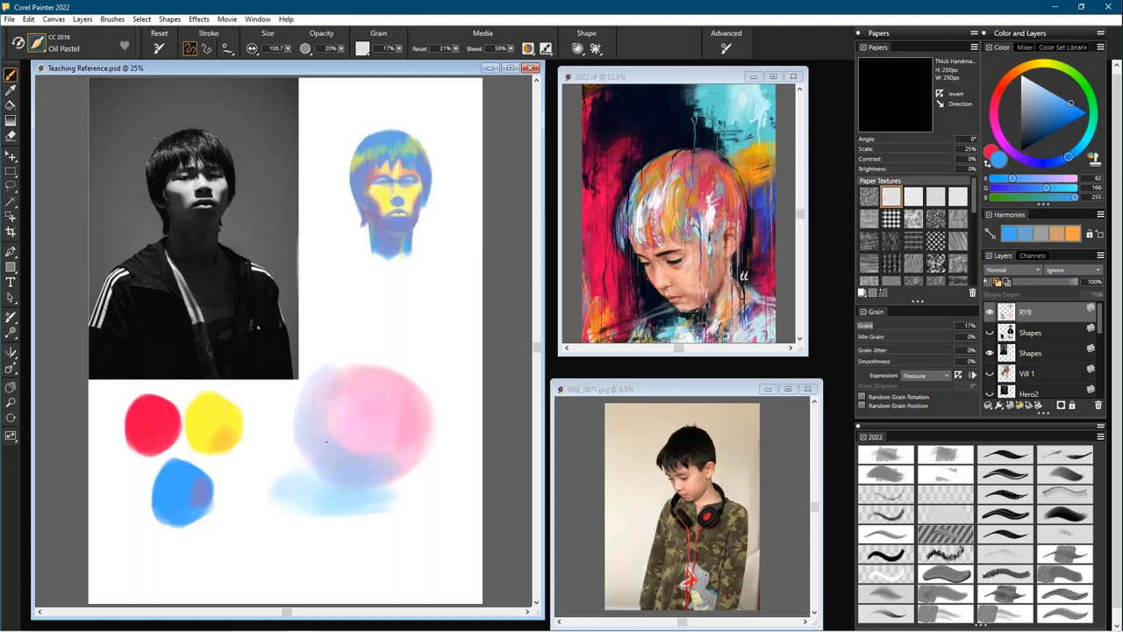
pyautogui.moveTo(402, 478)
pyautogui.mouseDown()
pyautogui.moveTo(294, 485)
pyautogui.moveTo(327, 503)
pyautogui.moveTo(318, 494)
pyautogui.moveTo(390, 495)
pyautogui.moveTo(305, 495)
pyautogui.moveTo(377, 496)
pyautogui.moveTo(339, 491)
pyautogui.moveTo(334, 461)
pyautogui.moveTo(383, 476)
pyautogui.moveTo(320, 444)
pyautogui.mouseUp()
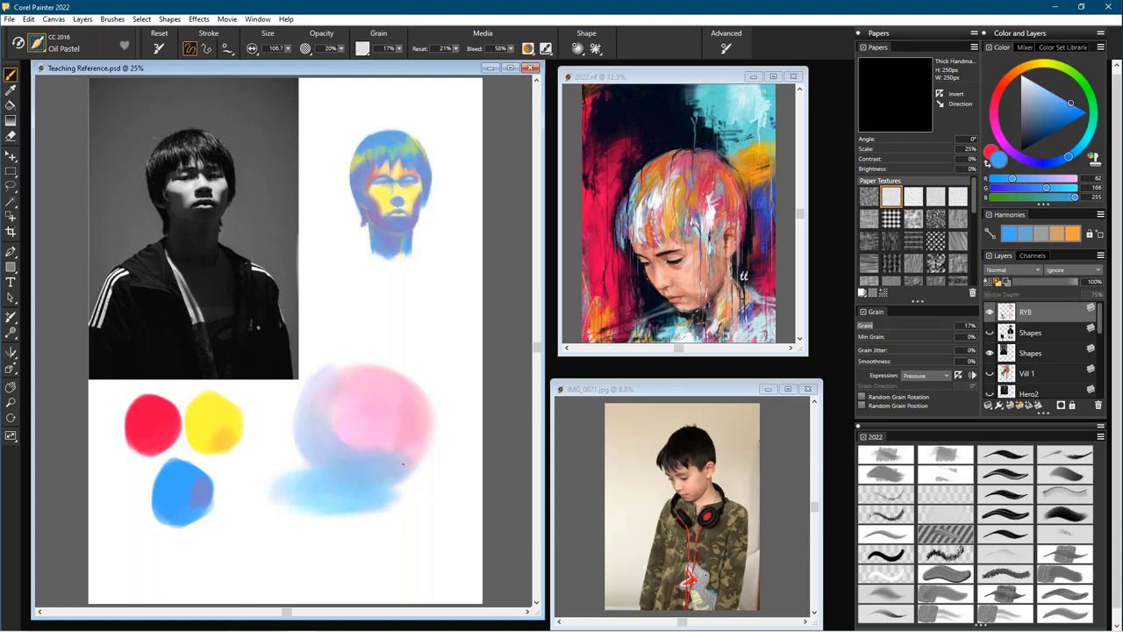
# - Swap back to red and glaze it over the blue underside of the ball to mix a purple
pyautogui.hotkey('shift', 'x')
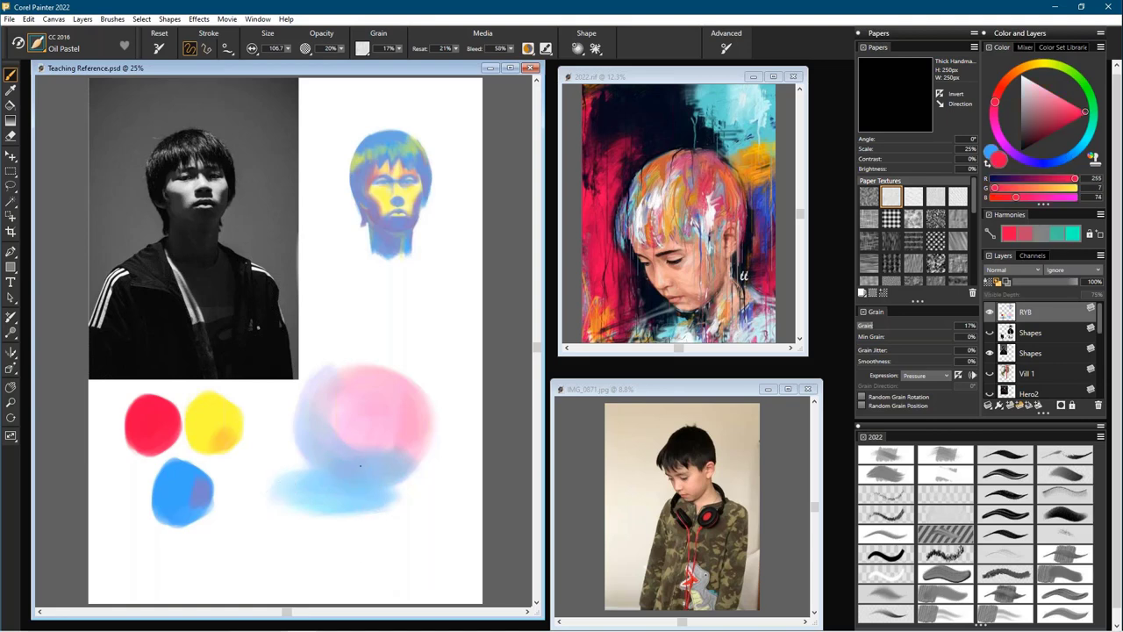
pyautogui.moveTo(382, 467)
pyautogui.mouseDown()
pyautogui.moveTo(376, 474)
pyautogui.moveTo(404, 464)
pyautogui.mouseUp()
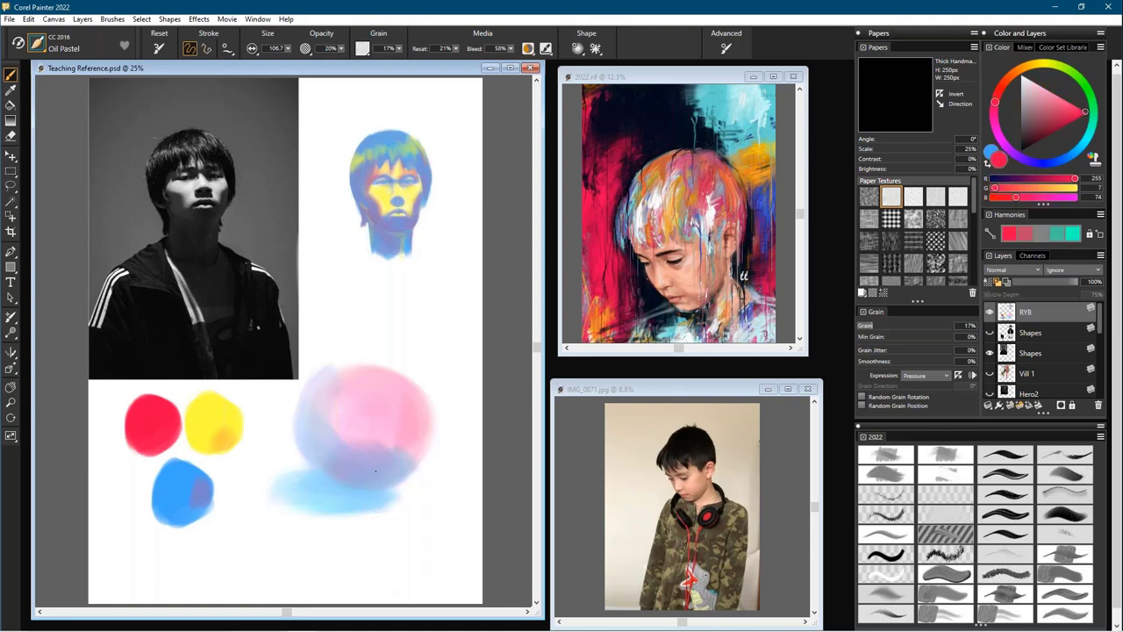
pyautogui.moveTo(345, 473); pyautogui.dragTo(392, 465)
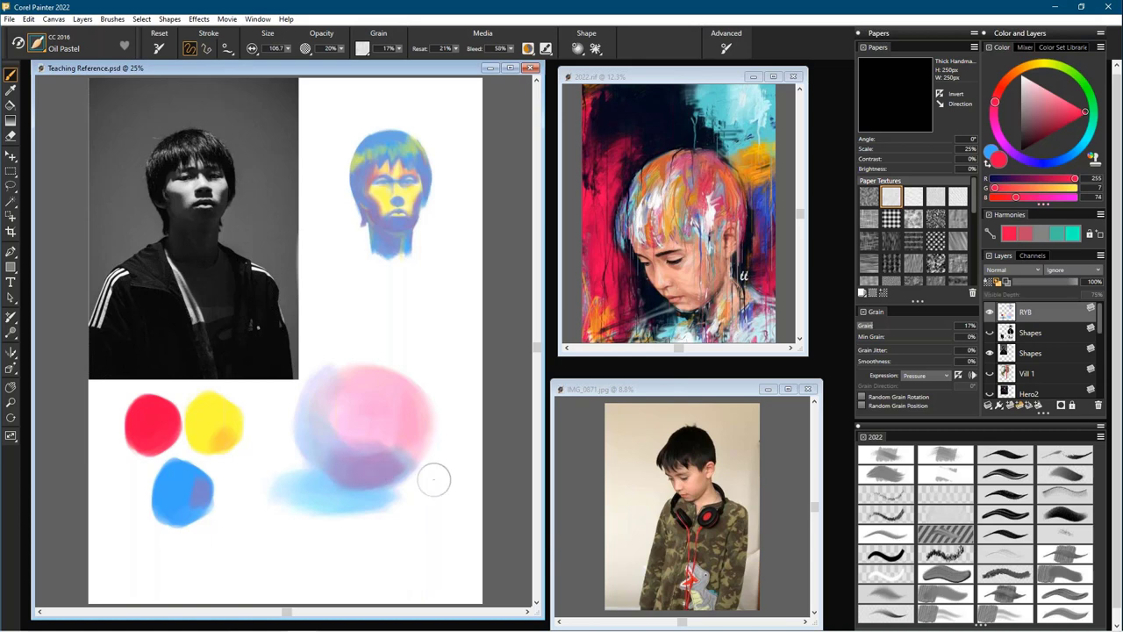
# - Sample the ball's purple, darken it to RGB 71, 43, 101, and deepen the ball's shaded side and cast shadow
pyautogui.press('d')
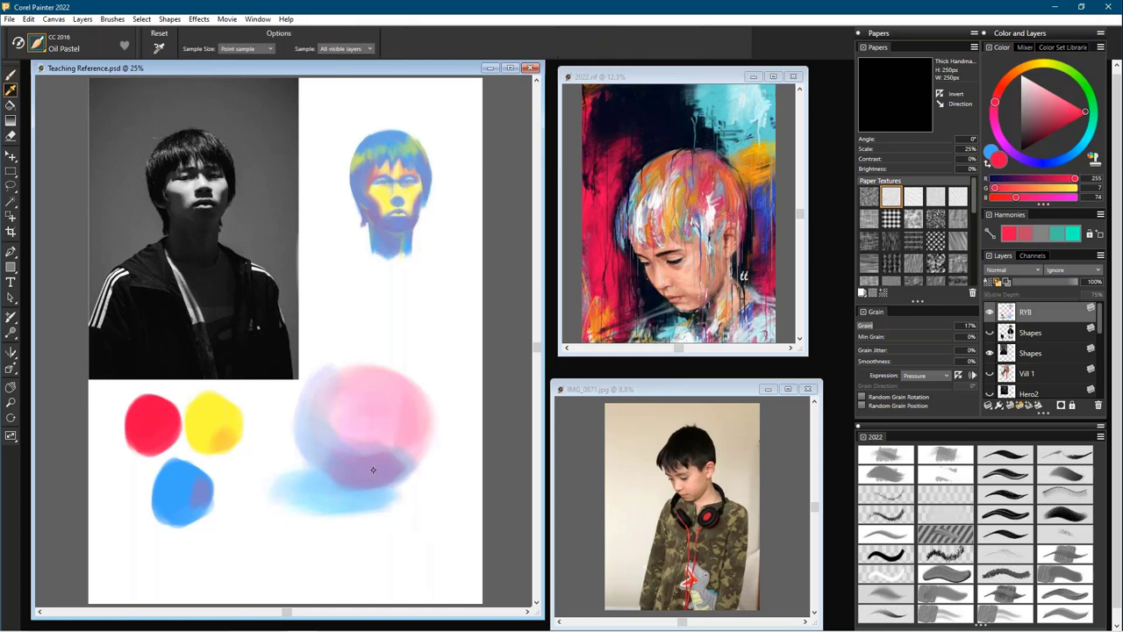
pyautogui.click(373, 470)
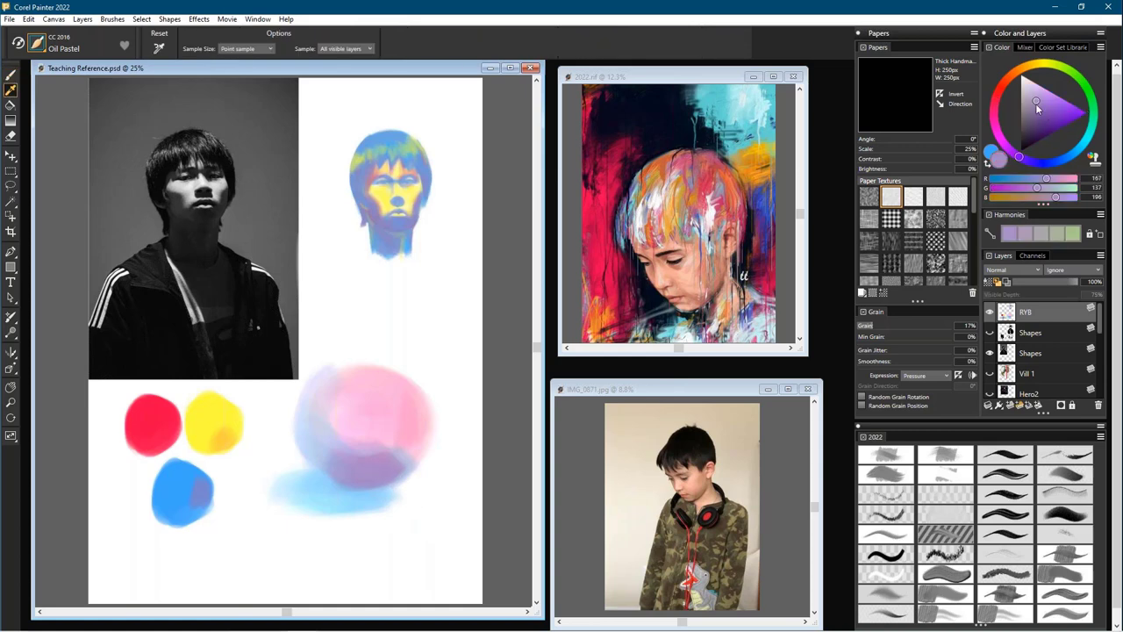
pyautogui.click(1036, 128)
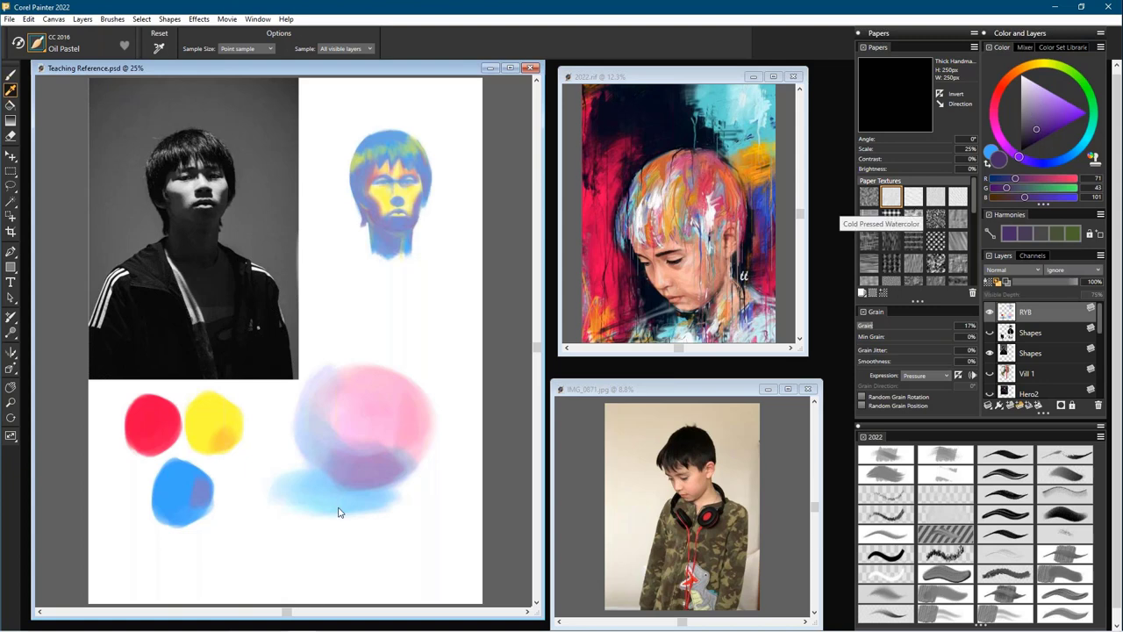
pyautogui.press('b')
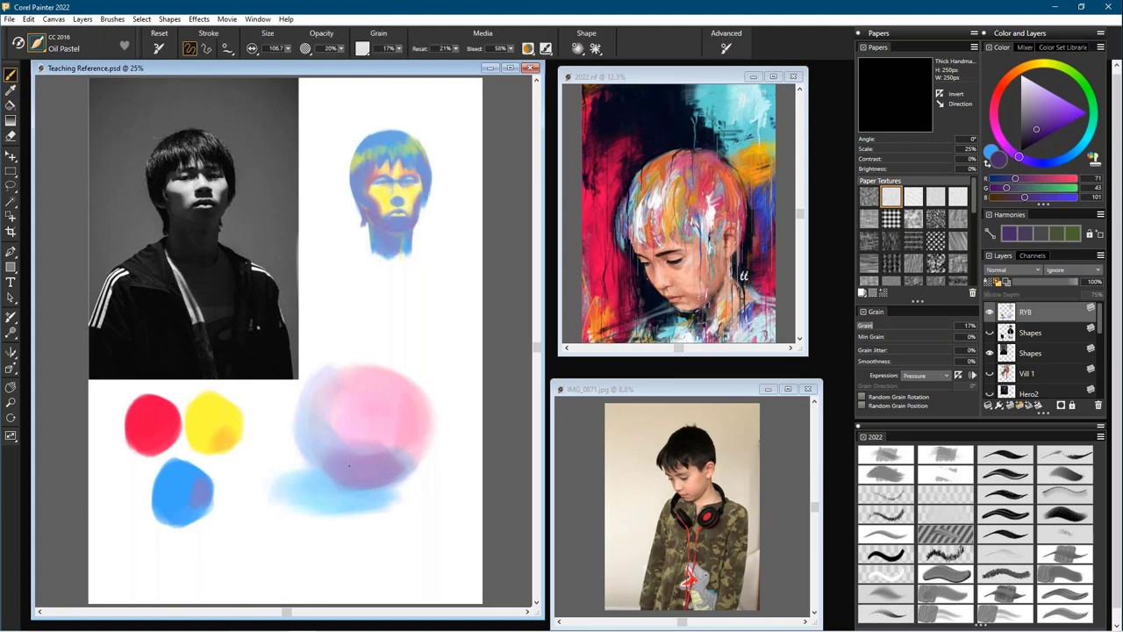
pyautogui.moveTo(358, 470)
pyautogui.mouseDown()
pyautogui.moveTo(385, 481)
pyautogui.moveTo(346, 476)
pyautogui.moveTo(394, 476)
pyautogui.moveTo(373, 482)
pyautogui.moveTo(399, 470)
pyautogui.moveTo(347, 478)
pyautogui.moveTo(330, 459)
pyautogui.moveTo(363, 466)
pyautogui.moveTo(342, 472)
pyautogui.moveTo(360, 474)
pyautogui.moveTo(345, 461)
pyautogui.moveTo(405, 471)
pyautogui.moveTo(387, 488)
pyautogui.moveTo(375, 473)
pyautogui.moveTo(399, 473)
pyautogui.moveTo(363, 481)
pyautogui.moveTo(326, 458)
pyautogui.moveTo(335, 435)
pyautogui.moveTo(332, 463)
pyautogui.moveTo(308, 427)
pyautogui.moveTo(311, 438)
pyautogui.moveTo(353, 472)
pyautogui.moveTo(383, 477)
pyautogui.moveTo(346, 462)
pyautogui.moveTo(386, 473)
pyautogui.moveTo(395, 457)
pyautogui.moveTo(329, 382)
pyautogui.moveTo(328, 430)
pyautogui.moveTo(321, 407)
pyautogui.moveTo(347, 450)
pyautogui.moveTo(319, 409)
pyautogui.moveTo(323, 430)
pyautogui.moveTo(346, 458)
pyautogui.moveTo(394, 449)
pyautogui.moveTo(348, 449)
pyautogui.mouseUp()
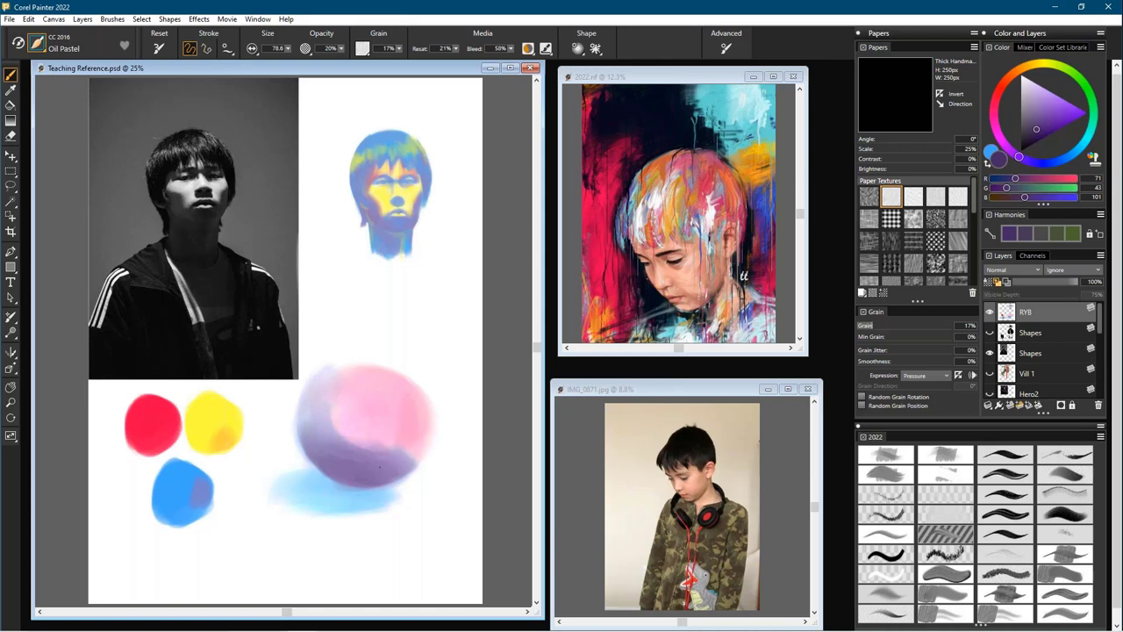
pyautogui.moveTo(307, 405); pyautogui.dragTo(314, 430)
pyautogui.keyDown('ctrl'); pyautogui.keyDown('alt'); pyautogui.moveTo(351, 491); pyautogui.dragTo(295, 475); pyautogui.keyUp('alt'); pyautogui.keyUp('ctrl')
pyautogui.moveTo(349, 506)
pyautogui.keyDown('ctrl'); pyautogui.keyDown('alt'); pyautogui.mouseDown()
pyautogui.moveTo(293, 485)
pyautogui.moveTo(331, 503)
pyautogui.moveTo(310, 484)
pyautogui.moveTo(357, 491)
pyautogui.moveTo(333, 499)
pyautogui.moveTo(380, 496)
pyautogui.moveTo(319, 496)
pyautogui.moveTo(380, 494)
pyautogui.moveTo(327, 500)
pyautogui.moveTo(355, 504)
pyautogui.moveTo(340, 505)
pyautogui.moveTo(301, 481)
pyautogui.moveTo(339, 506)
pyautogui.moveTo(343, 491)
pyautogui.moveTo(380, 496)
pyautogui.moveTo(346, 493)
pyautogui.moveTo(333, 471)
pyautogui.moveTo(370, 486)
pyautogui.mouseUp(); pyautogui.keyUp('alt'); pyautogui.keyUp('ctrl')
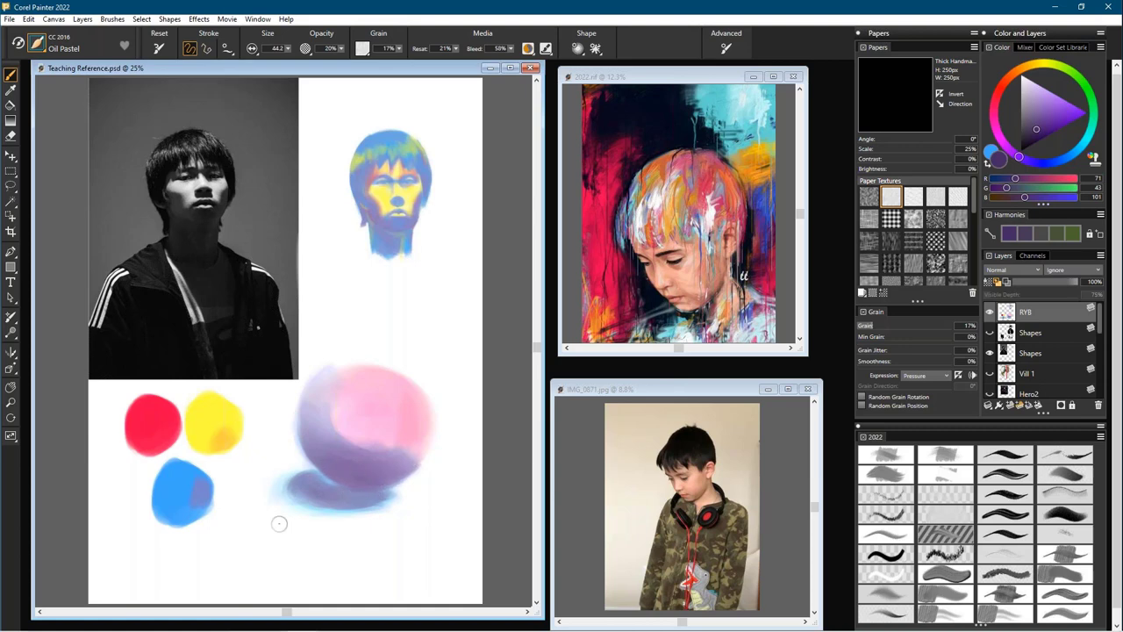
# - Lay down a solid patch of red paint on the colour Mixer pad
pyautogui.click(1023, 48)
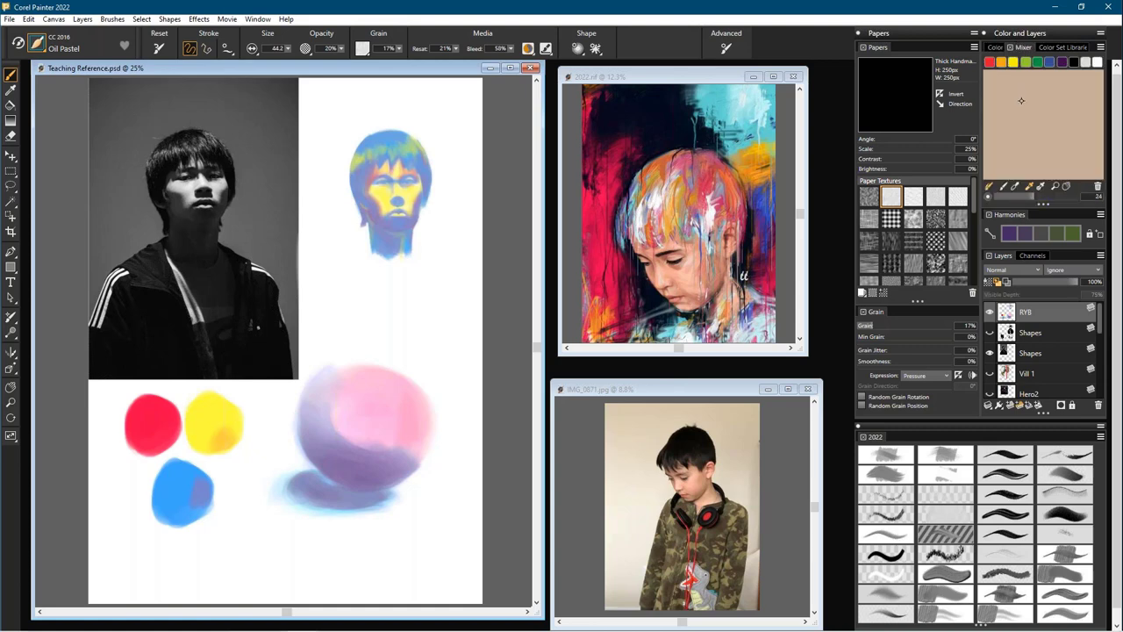
pyautogui.click(991, 63)
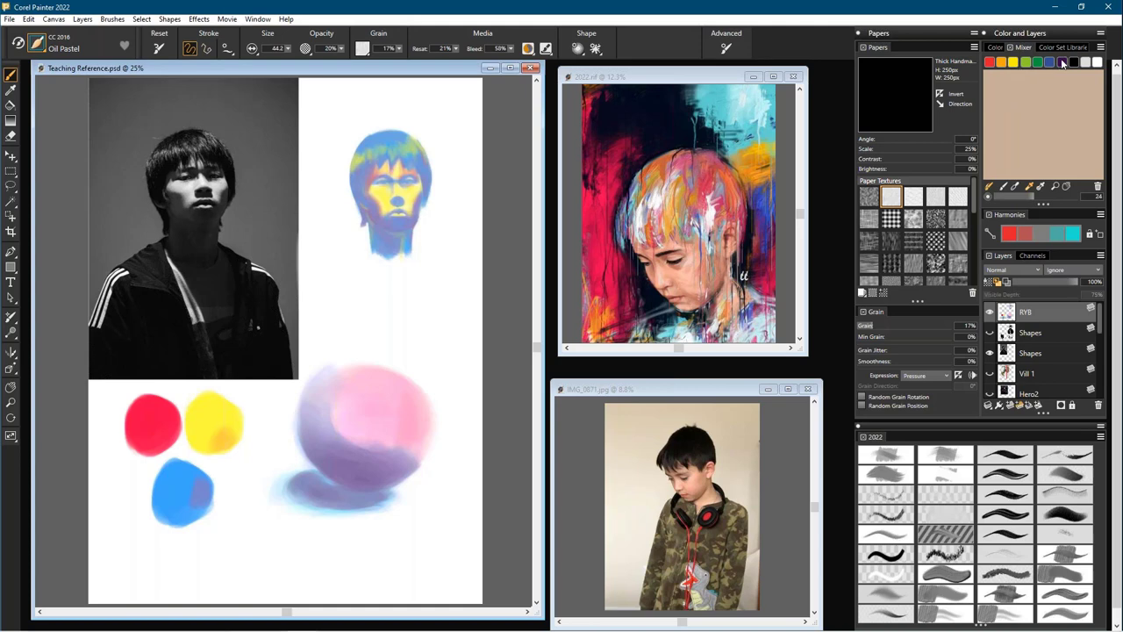
pyautogui.click(1060, 62)
pyautogui.click(995, 64)
pyautogui.click(988, 188)
pyautogui.click(1001, 90)
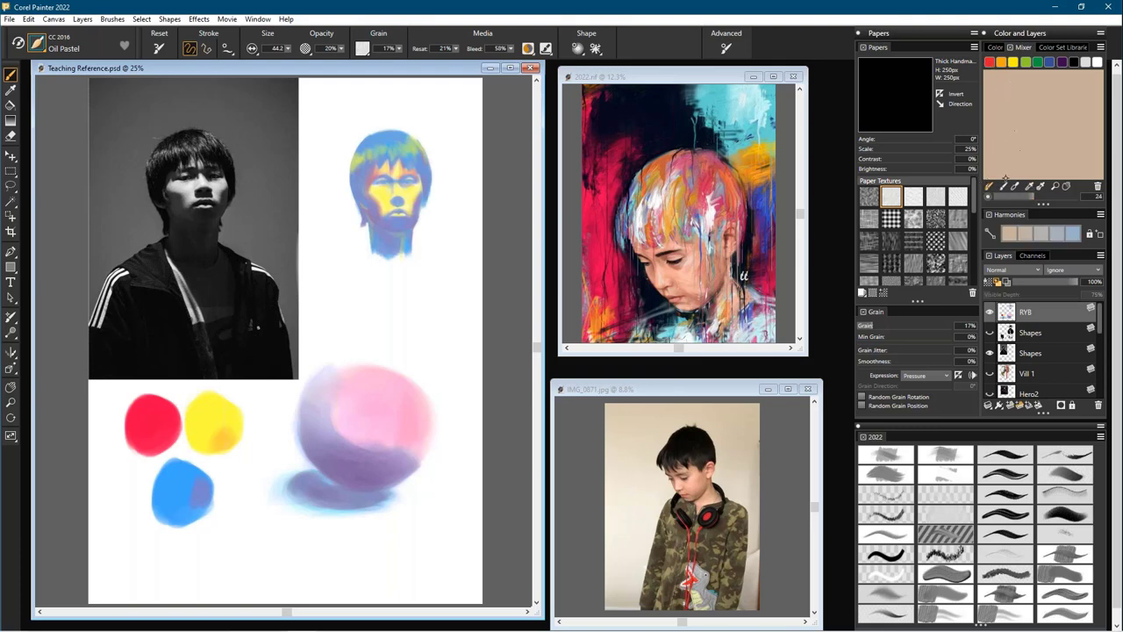
pyautogui.click(990, 62)
pyautogui.moveTo(1005, 88)
pyautogui.mouseDown()
pyautogui.moveTo(1018, 105)
pyautogui.moveTo(1016, 92)
pyautogui.mouseUp()
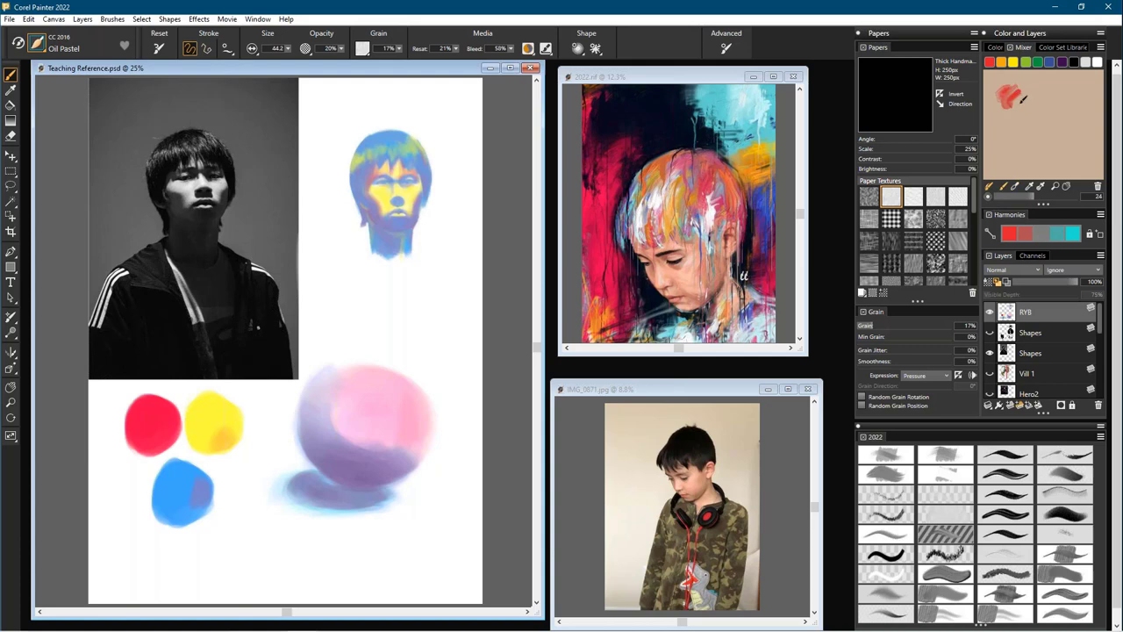
pyautogui.click(1016, 186)
pyautogui.moveTo(1020, 85)
pyautogui.mouseDown()
pyautogui.moveTo(1004, 110)
pyautogui.moveTo(1019, 86)
pyautogui.moveTo(1004, 88)
pyautogui.moveTo(1019, 112)
pyautogui.moveTo(1032, 92)
pyautogui.moveTo(1007, 89)
pyautogui.moveTo(1020, 119)
pyautogui.moveTo(1022, 92)
pyautogui.mouseUp()
pyautogui.click(990, 62)
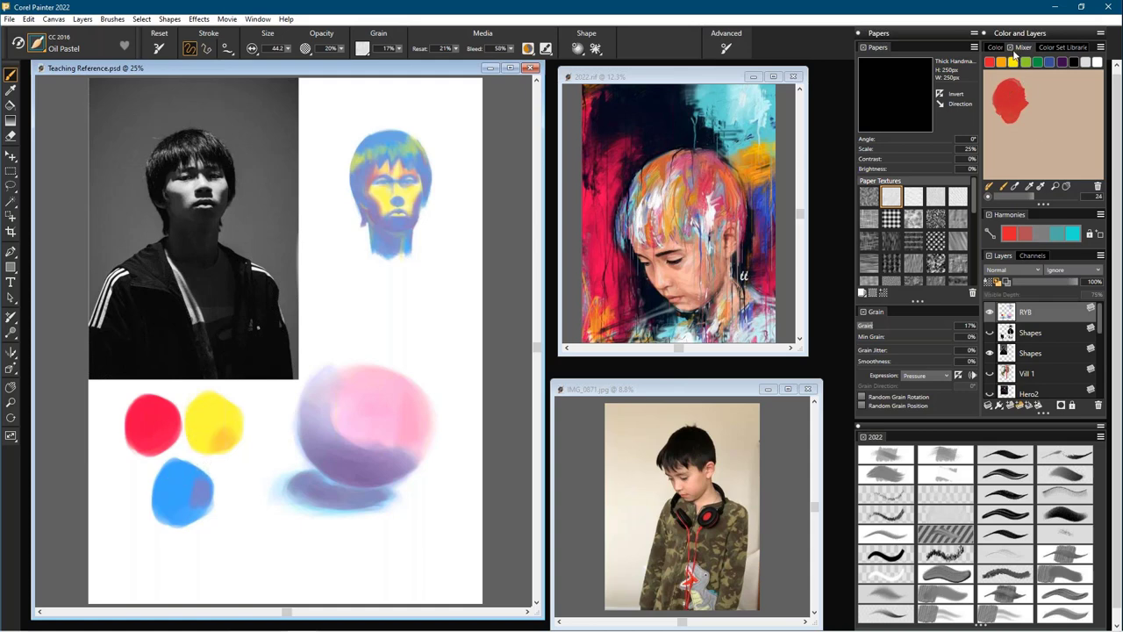
# - Blend yellow into the red patch on the Mixer pad to mix an orange
pyautogui.click(1013, 62)
pyautogui.moveTo(1007, 102); pyautogui.dragTo(1022, 95)
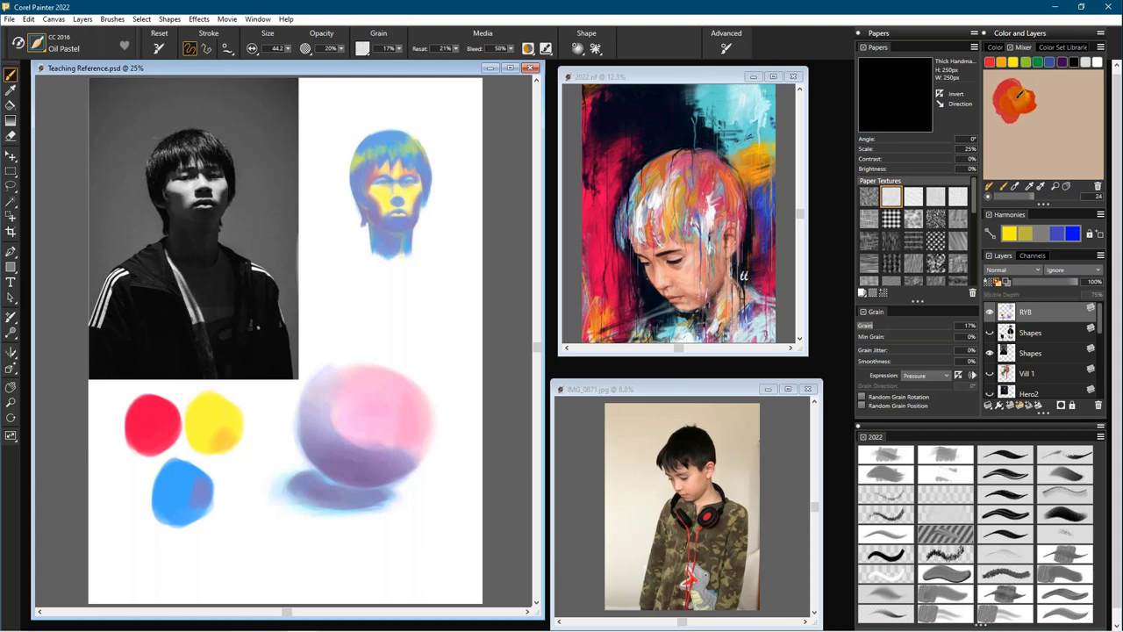
pyautogui.click(1014, 62)
pyautogui.moveTo(1009, 100); pyautogui.dragTo(1020, 95)
pyautogui.moveTo(1025, 97); pyautogui.dragTo(1018, 109)
# - Sample the mixed orange and paint it along the ball's shadow edge, enlarging the Oil Pastel to size 63.2
pyautogui.press('d')
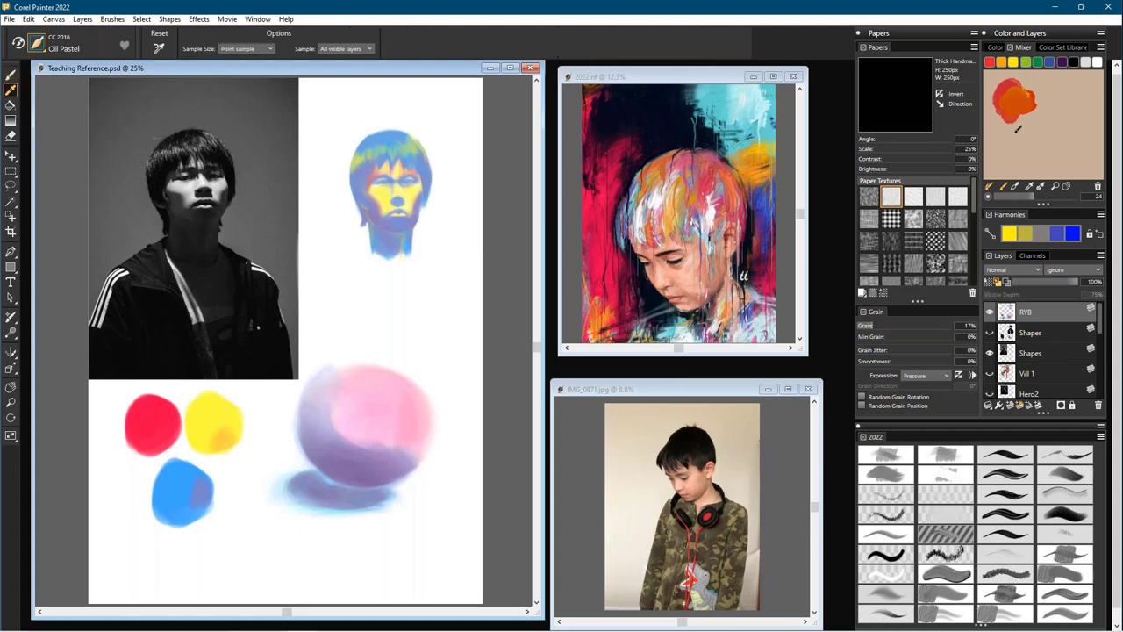
pyautogui.click(1032, 187)
pyautogui.click(1012, 99)
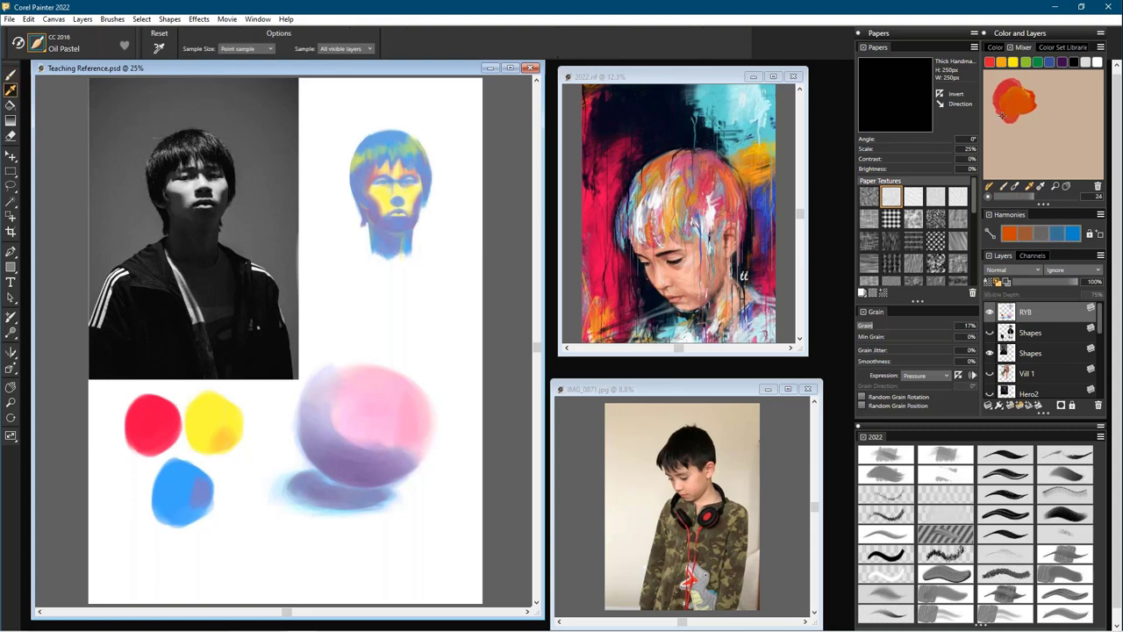
pyautogui.press('b')
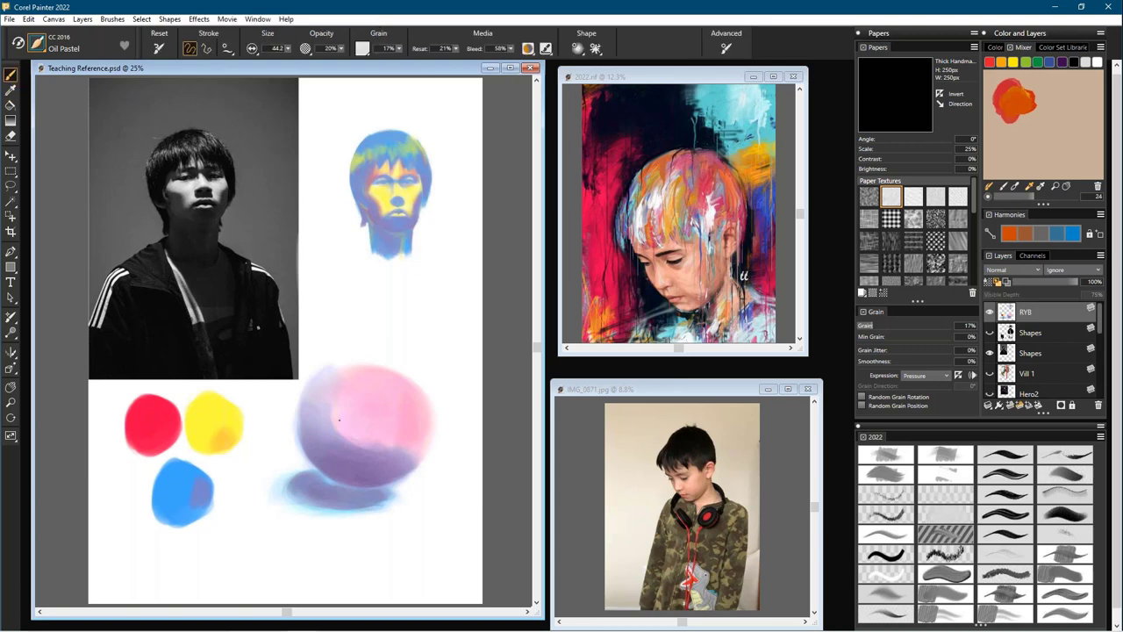
pyautogui.moveTo(337, 422)
pyautogui.mouseDown()
pyautogui.moveTo(358, 445)
pyautogui.moveTo(358, 423)
pyautogui.moveTo(377, 452)
pyautogui.moveTo(358, 425)
pyautogui.moveTo(405, 456)
pyautogui.mouseUp()
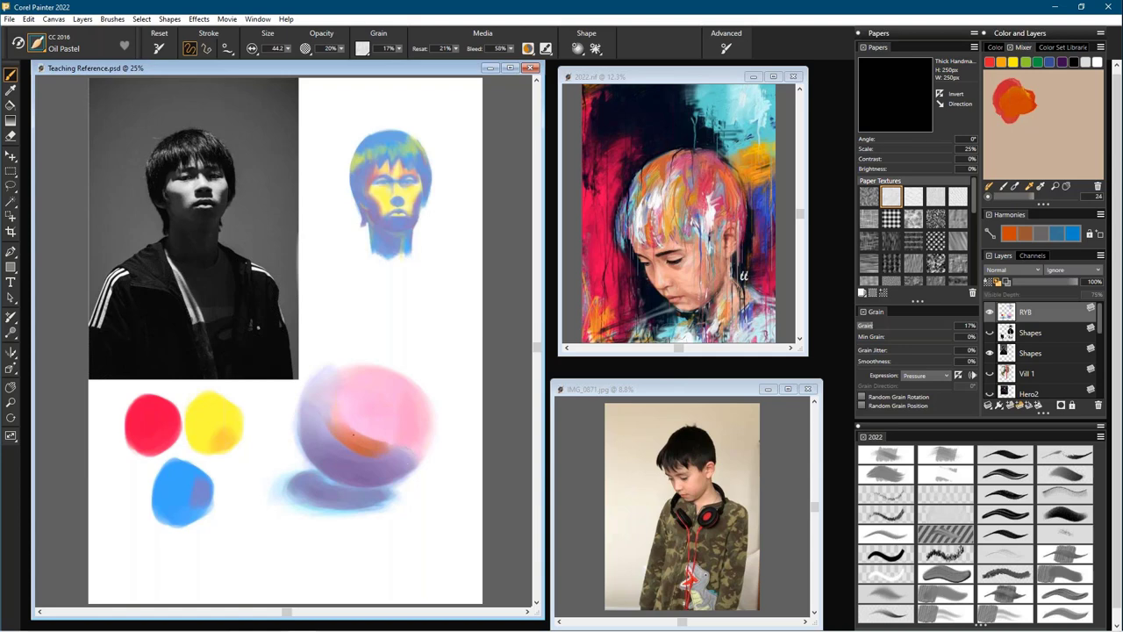
pyautogui.press(']')
pyautogui.moveTo(342, 414)
pyautogui.mouseDown()
pyautogui.moveTo(360, 437)
pyautogui.moveTo(330, 414)
pyautogui.moveTo(357, 452)
pyautogui.moveTo(374, 457)
pyautogui.moveTo(343, 416)
pyautogui.moveTo(395, 456)
pyautogui.mouseUp()
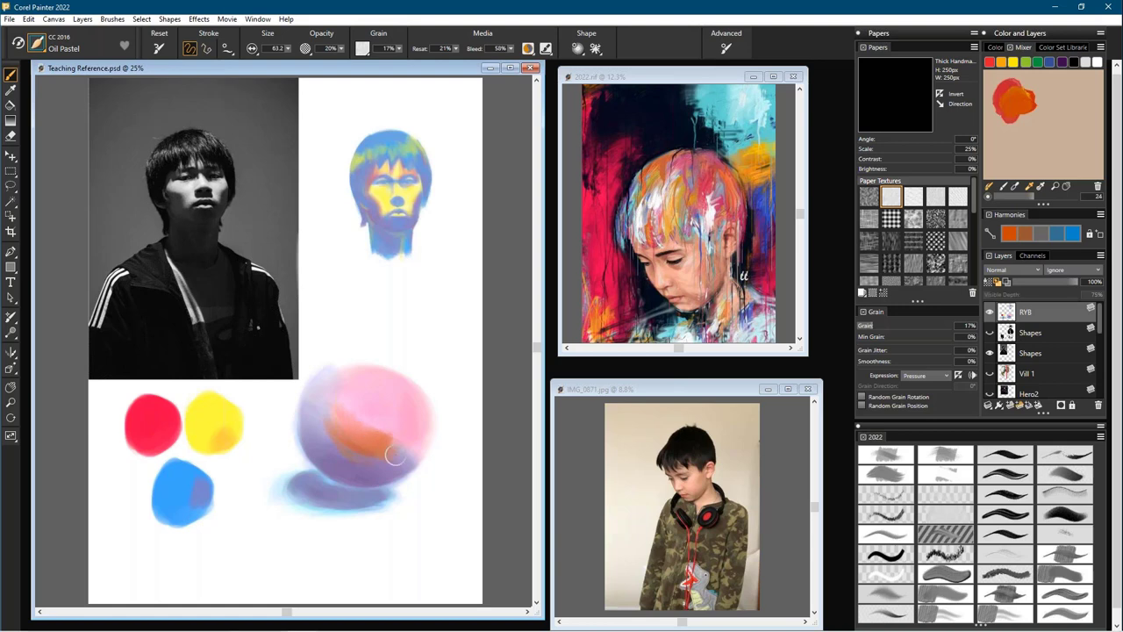
# - Sample the yellow circle and paint a yellow area on the lit part of the ball, blending into the orange
pyautogui.keyDown('alt'); pyautogui.click(211, 417); pyautogui.keyUp('alt')
pyautogui.moveTo(386, 409); pyautogui.dragTo(391, 421)
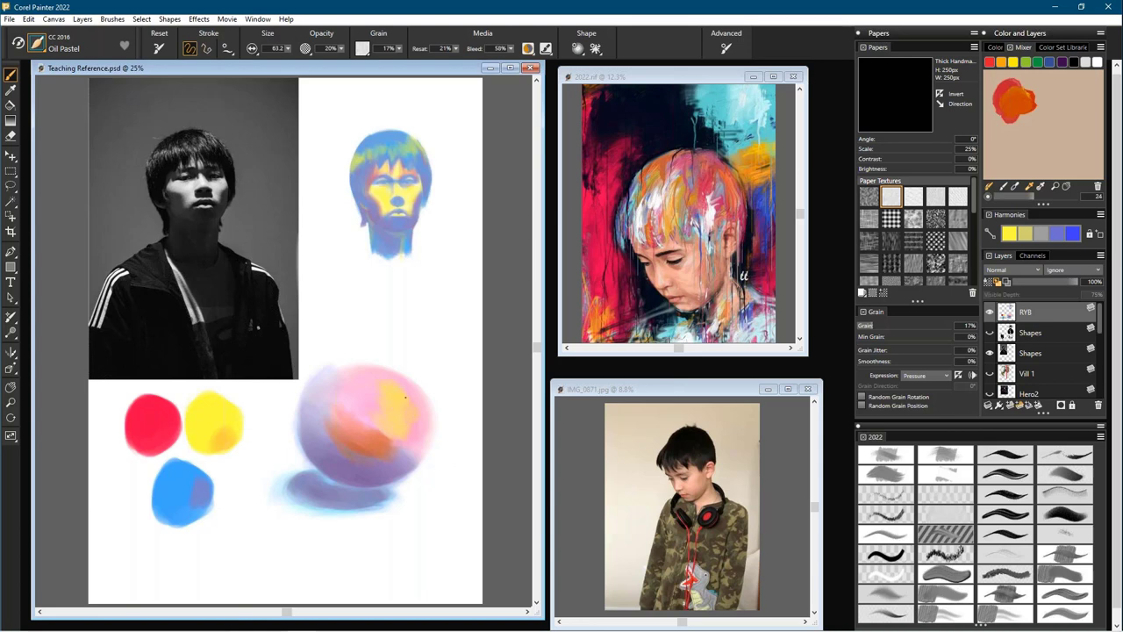
pyautogui.moveTo(395, 435)
pyautogui.mouseDown()
pyautogui.moveTo(368, 431)
pyautogui.moveTo(370, 409)
pyautogui.moveTo(375, 443)
pyautogui.mouseUp()
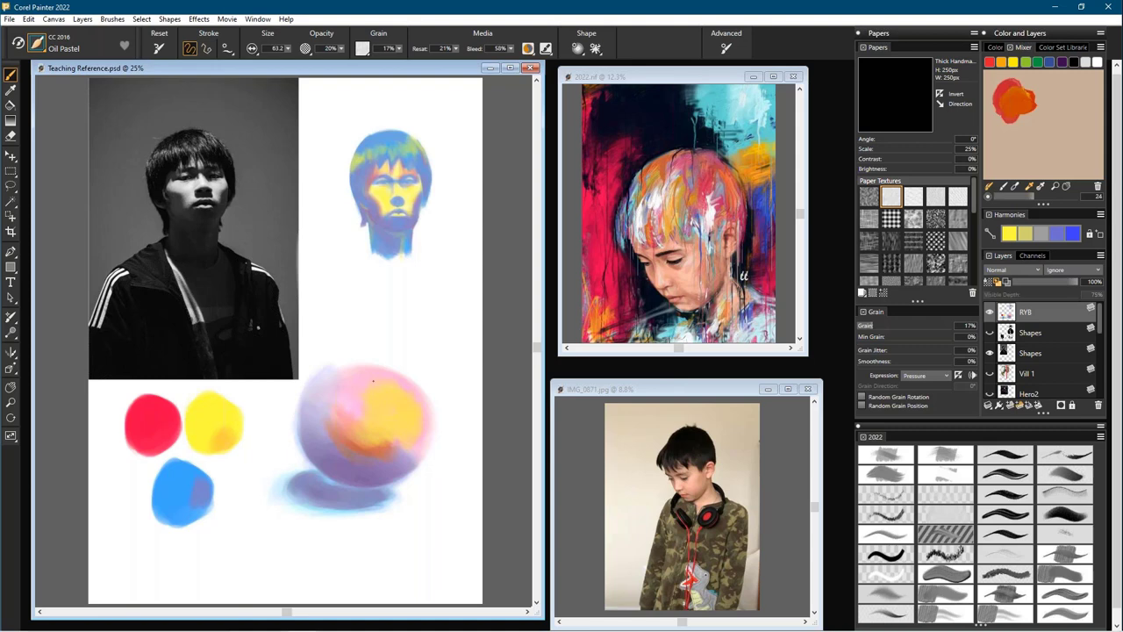
# - Extend the yellow across the ball's lit side to its outer rim, blending it into the orange and purple shadow edge
pyautogui.moveTo(409, 458); pyautogui.dragTo(385, 454)
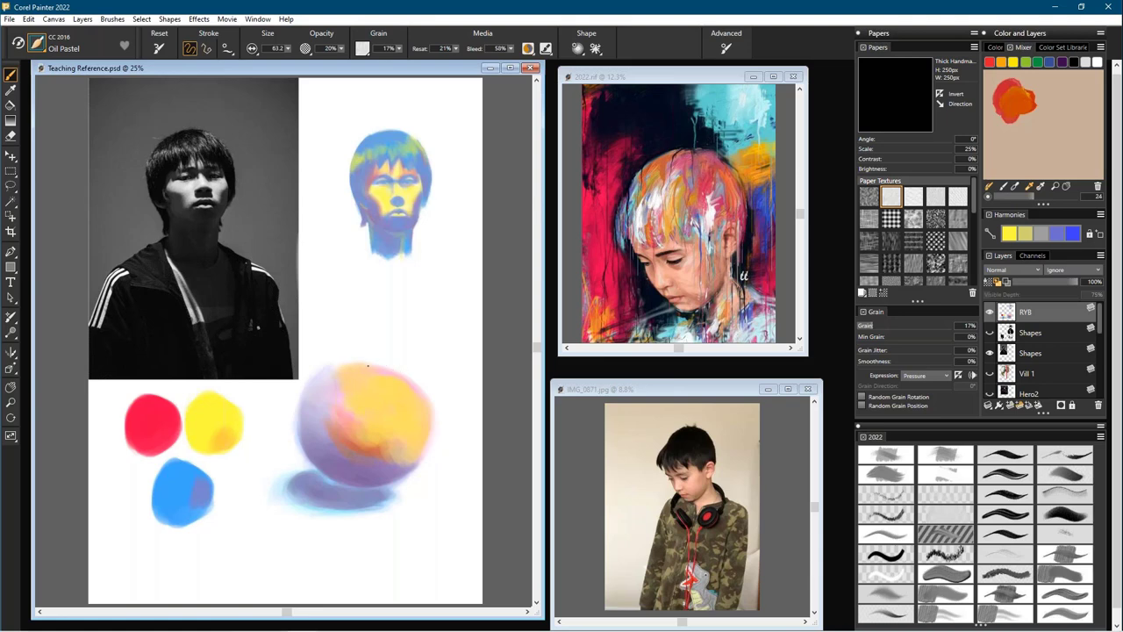
pyautogui.moveTo(367, 365); pyautogui.dragTo(349, 362)
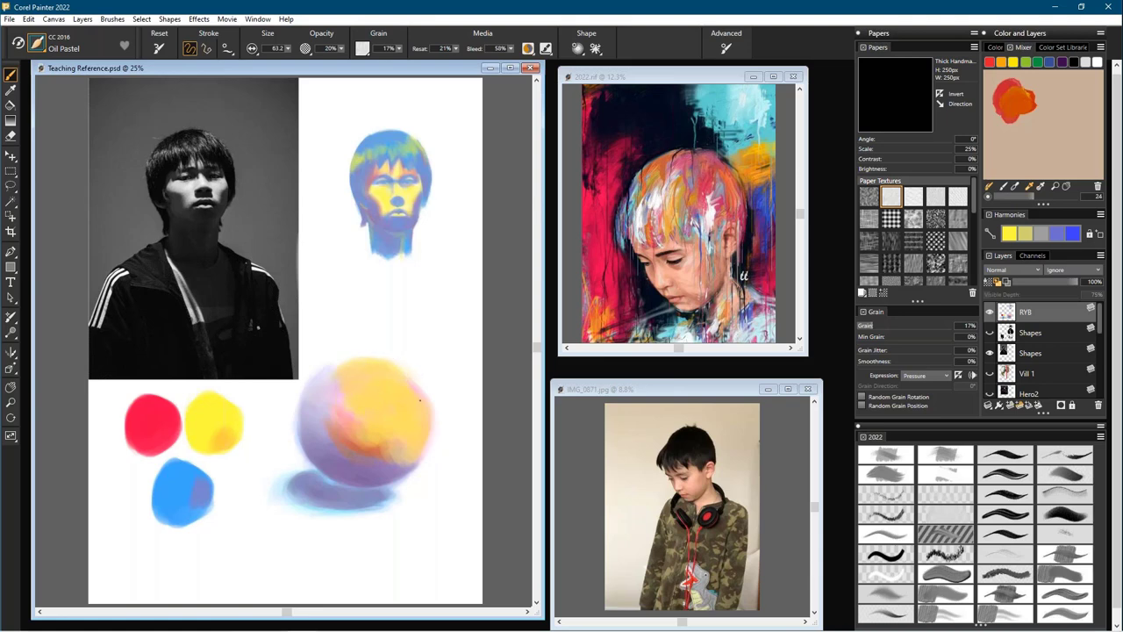
pyautogui.moveTo(374, 446)
pyautogui.mouseDown()
pyautogui.moveTo(407, 461)
pyautogui.moveTo(394, 466)
pyautogui.moveTo(349, 426)
pyautogui.moveTo(371, 460)
pyautogui.mouseUp()
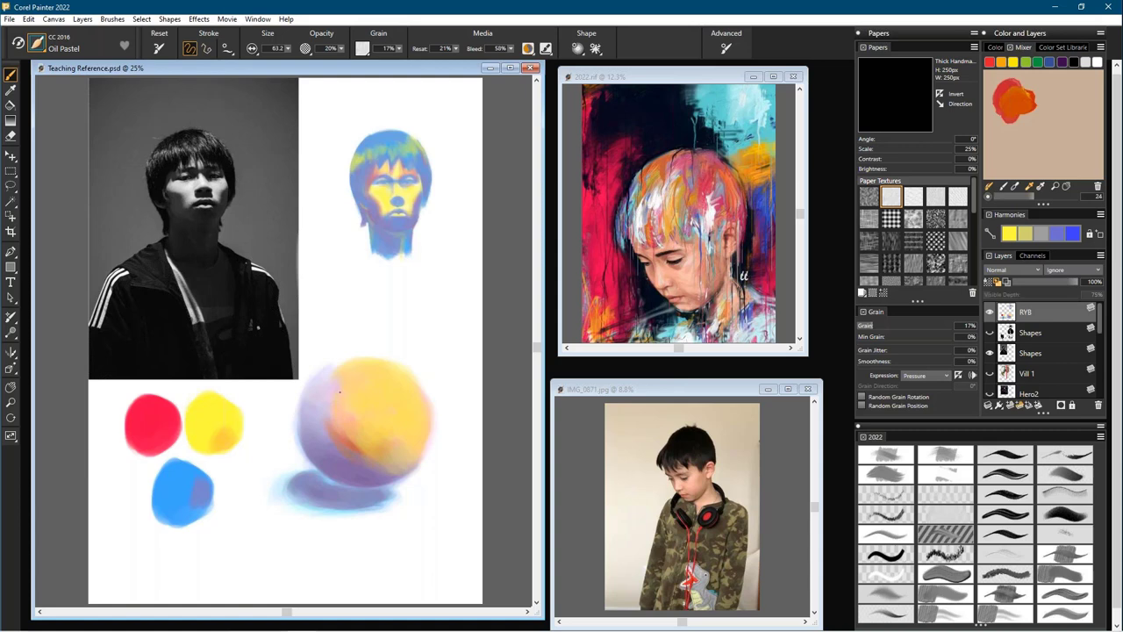
pyautogui.moveTo(336, 429); pyautogui.dragTo(367, 452)
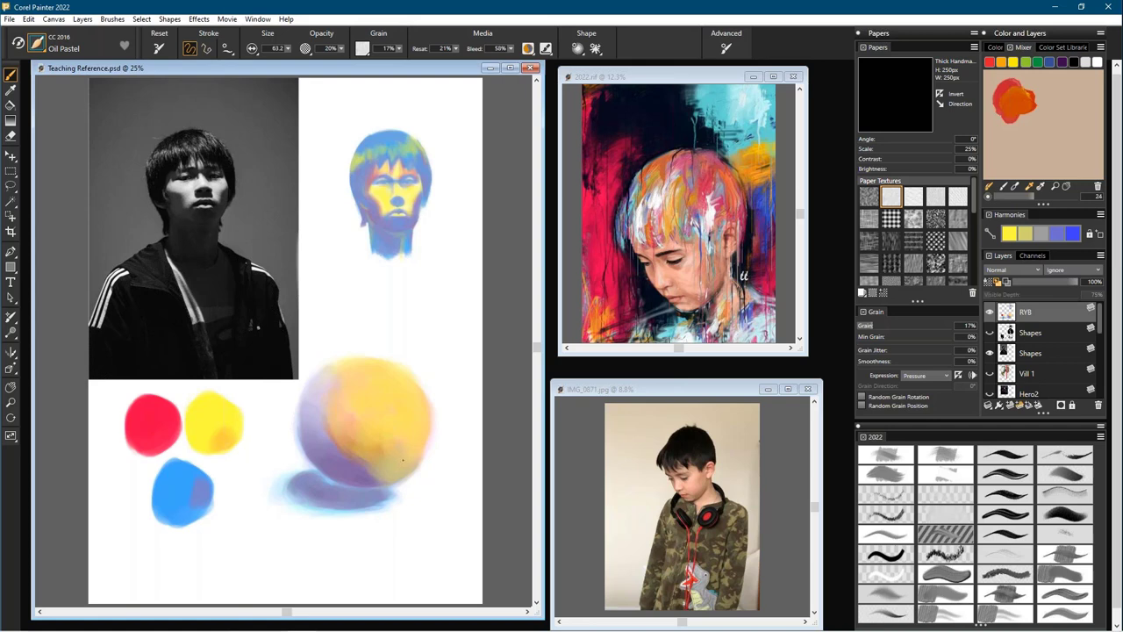
pyautogui.moveTo(387, 454); pyautogui.dragTo(396, 460)
# - Switch to the blue and paint the shoulders and chest below the coloured head study with the Oil Pastel at size 50.6
pyautogui.hotkey('shift', 's')
pyautogui.click(995, 47)
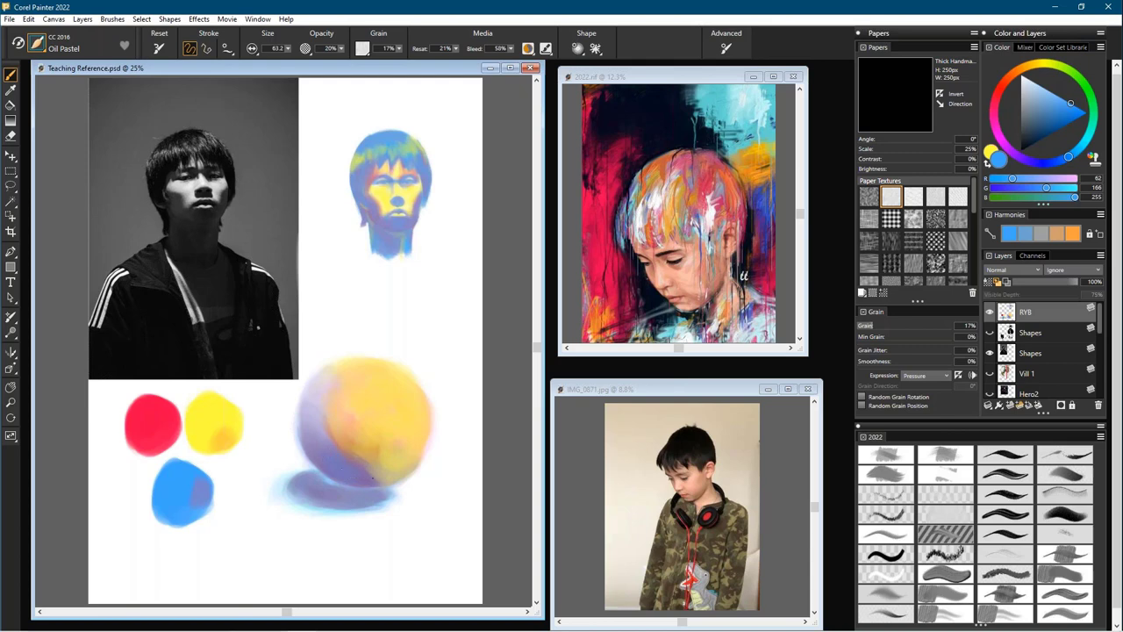
pyautogui.keyDown('ctrl'); pyautogui.keyDown('alt'); pyautogui.moveTo(389, 473); pyautogui.dragTo(381, 474); pyautogui.keyUp('alt'); pyautogui.keyUp('ctrl')
pyautogui.moveTo(373, 240)
pyautogui.mouseDown()
pyautogui.moveTo(360, 266)
pyautogui.moveTo(350, 249)
pyautogui.moveTo(369, 264)
pyautogui.moveTo(367, 243)
pyautogui.moveTo(403, 233)
pyautogui.moveTo(374, 264)
pyautogui.moveTo(392, 270)
pyautogui.moveTo(381, 256)
pyautogui.moveTo(395, 286)
pyautogui.moveTo(373, 246)
pyautogui.moveTo(390, 287)
pyautogui.moveTo(379, 277)
pyautogui.moveTo(387, 259)
pyautogui.moveTo(420, 258)
pyautogui.moveTo(394, 266)
pyautogui.moveTo(381, 251)
pyautogui.moveTo(406, 250)
pyautogui.moveTo(384, 250)
pyautogui.moveTo(405, 244)
pyautogui.moveTo(384, 261)
pyautogui.moveTo(424, 262)
pyautogui.moveTo(405, 244)
pyautogui.moveTo(418, 270)
pyautogui.moveTo(401, 285)
pyautogui.moveTo(380, 254)
pyautogui.moveTo(414, 300)
pyautogui.moveTo(424, 280)
pyautogui.moveTo(412, 346)
pyautogui.moveTo(420, 273)
pyautogui.moveTo(417, 327)
pyautogui.moveTo(414, 283)
pyautogui.moveTo(411, 295)
pyautogui.moveTo(410, 351)
pyautogui.mouseUp()
pyautogui.press(']')
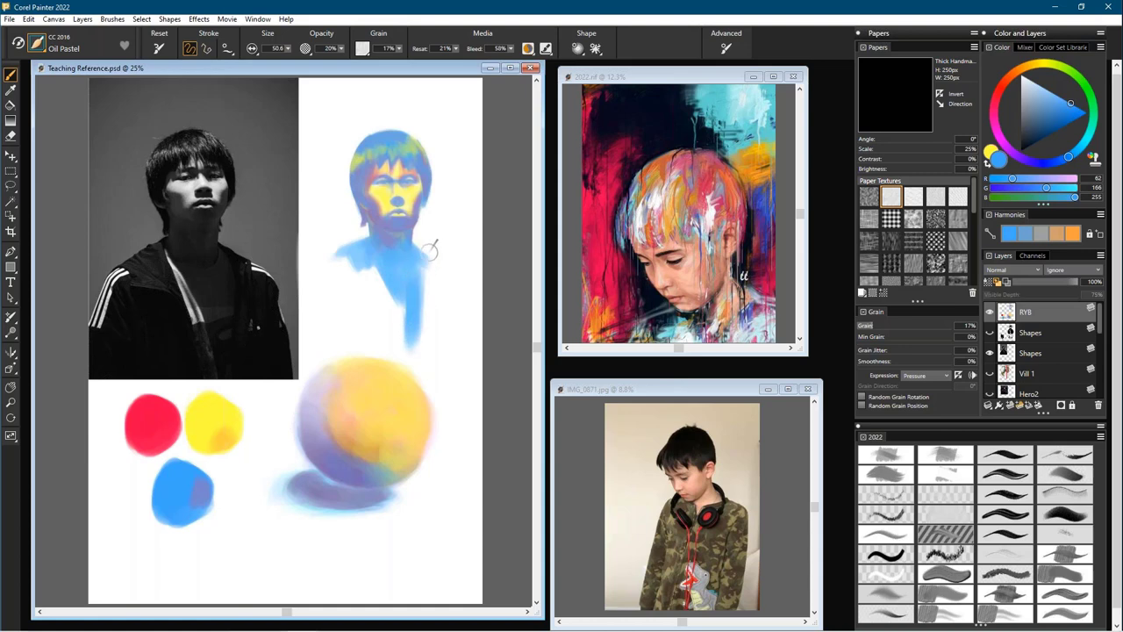
pyautogui.moveTo(429, 249)
pyautogui.mouseDown()
pyautogui.moveTo(420, 249)
pyautogui.moveTo(445, 277)
pyautogui.moveTo(425, 272)
pyautogui.moveTo(456, 266)
pyautogui.moveTo(440, 282)
pyautogui.moveTo(430, 266)
pyautogui.mouseUp()
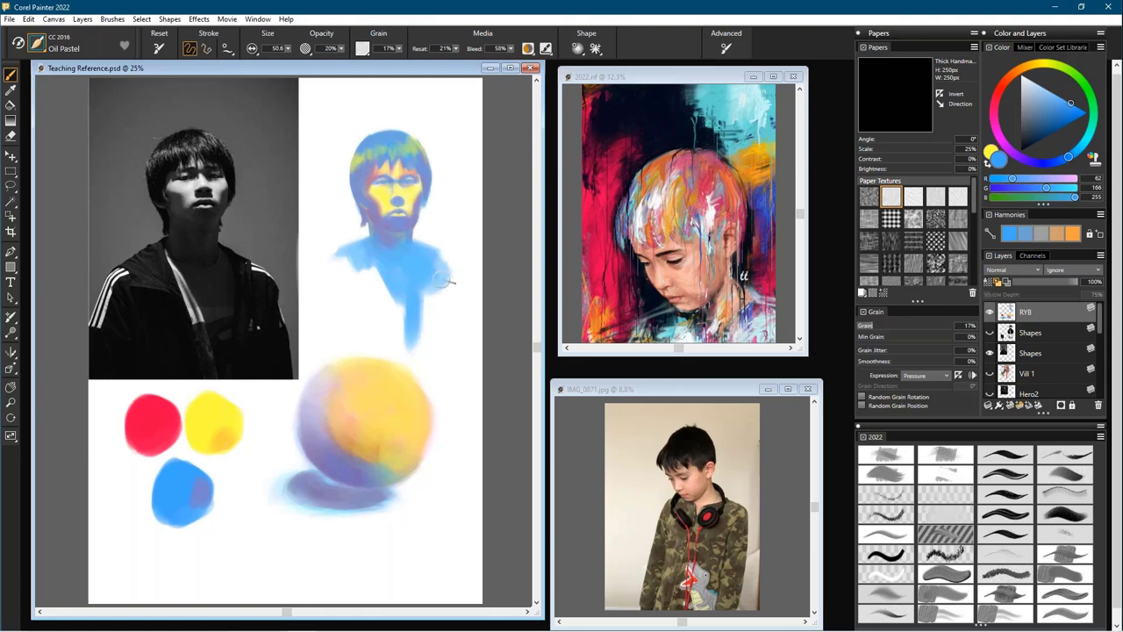
pyautogui.moveTo(433, 276)
pyautogui.mouseDown()
pyautogui.moveTo(445, 264)
pyautogui.moveTo(434, 263)
pyautogui.mouseUp()
# - Reduce the Oil Pastel to size 16.0 and sharpen the blue shoulder tip, then enlarge it to 37.7 to fill the chest
pyautogui.press('[')
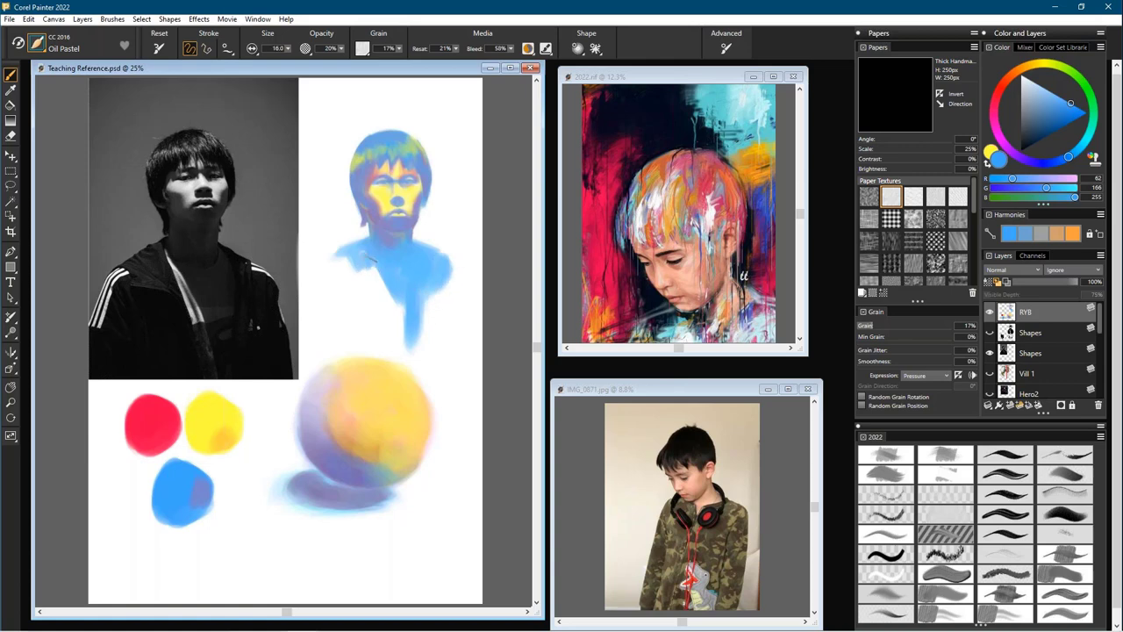
pyautogui.moveTo(338, 253)
pyautogui.mouseDown()
pyautogui.moveTo(330, 257)
pyautogui.moveTo(342, 261)
pyautogui.mouseUp()
pyautogui.keyDown('ctrl'); pyautogui.keyDown('alt'); pyautogui.moveTo(391, 268); pyautogui.dragTo(350, 267); pyautogui.keyUp('alt'); pyautogui.keyUp('ctrl')
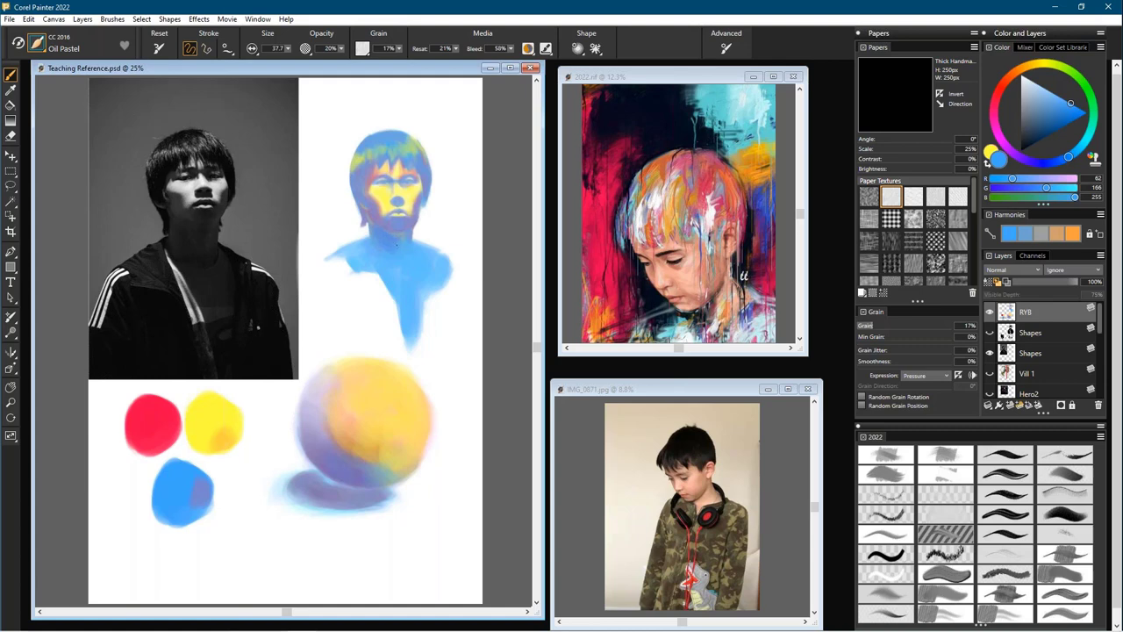
# - Switch to the yellow and paint a narrow collar stripe running down the blue chest with the Oil Pastel at size 28.8
pyautogui.hotkey('shift', 's')
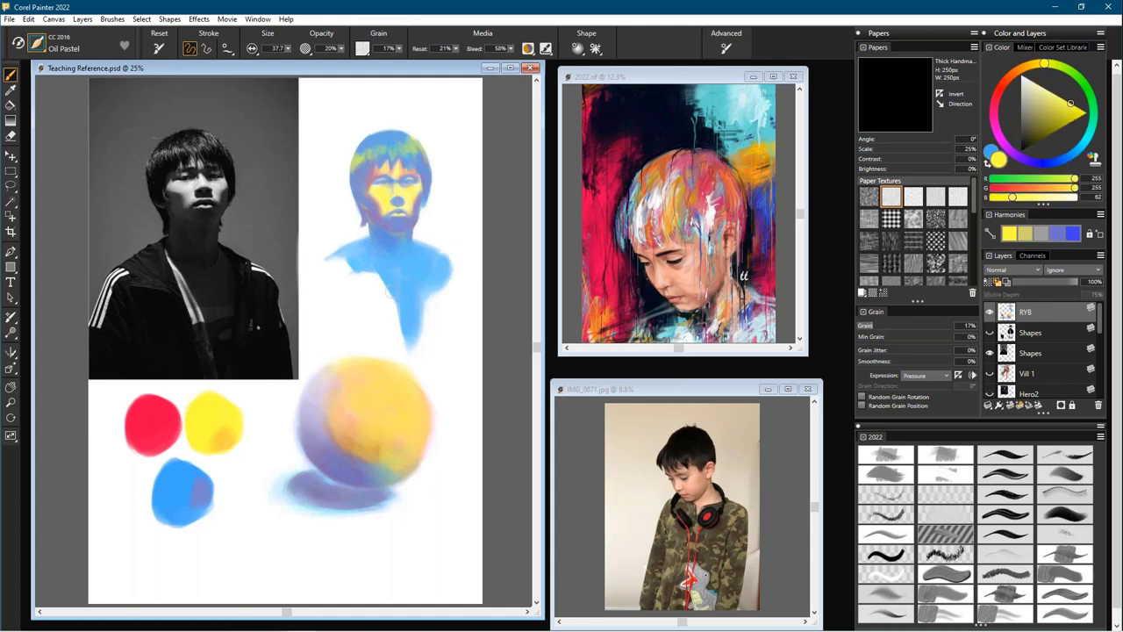
pyautogui.press('[')
pyautogui.press('[')
pyautogui.press('[')
pyautogui.press('[')
pyautogui.press('[')
pyautogui.press(']')
pyautogui.moveTo(397, 254); pyautogui.dragTo(400, 259)
pyautogui.press('[')
pyautogui.press('[')
pyautogui.press('[')
pyautogui.press(']')
pyautogui.press(']')
pyautogui.press(']')
pyautogui.moveTo(367, 260)
pyautogui.mouseDown()
pyautogui.moveTo(397, 323)
pyautogui.moveTo(372, 278)
pyautogui.moveTo(392, 319)
pyautogui.mouseUp()
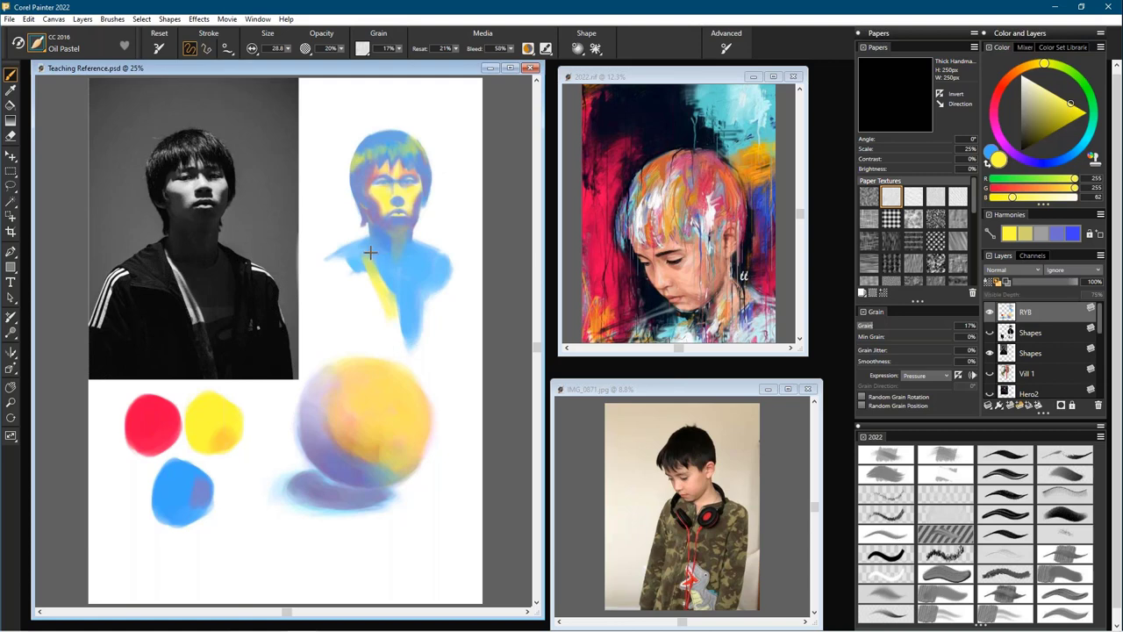
pyautogui.moveTo(371, 253); pyautogui.dragTo(373, 253)
# - Enlarge the brush and paint yellow highlights along the outer edges of both shoulders of the bust
pyautogui.press(']')
pyautogui.press(']')
pyautogui.press(']')
pyautogui.press(']')
pyautogui.moveTo(337, 263); pyautogui.dragTo(313, 282)
pyautogui.moveTo(448, 262); pyautogui.dragTo(462, 276)
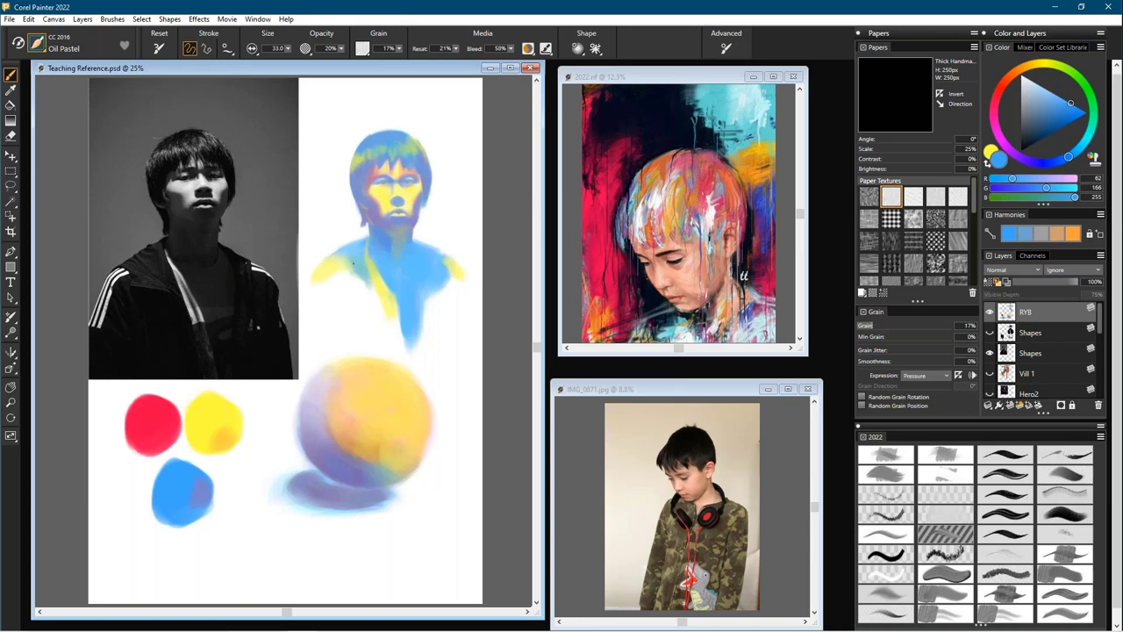
# - Switch back to blue and blend it over the chest and shoulders around the yellow accents, varying the Oil Pastel from 29.1 to 77.7
pyautogui.moveTo(368, 261); pyautogui.dragTo(358, 262)
pyautogui.moveTo(388, 265); pyautogui.dragTo(378, 260)
pyautogui.press(']')
pyautogui.press(']')
pyautogui.press(']')
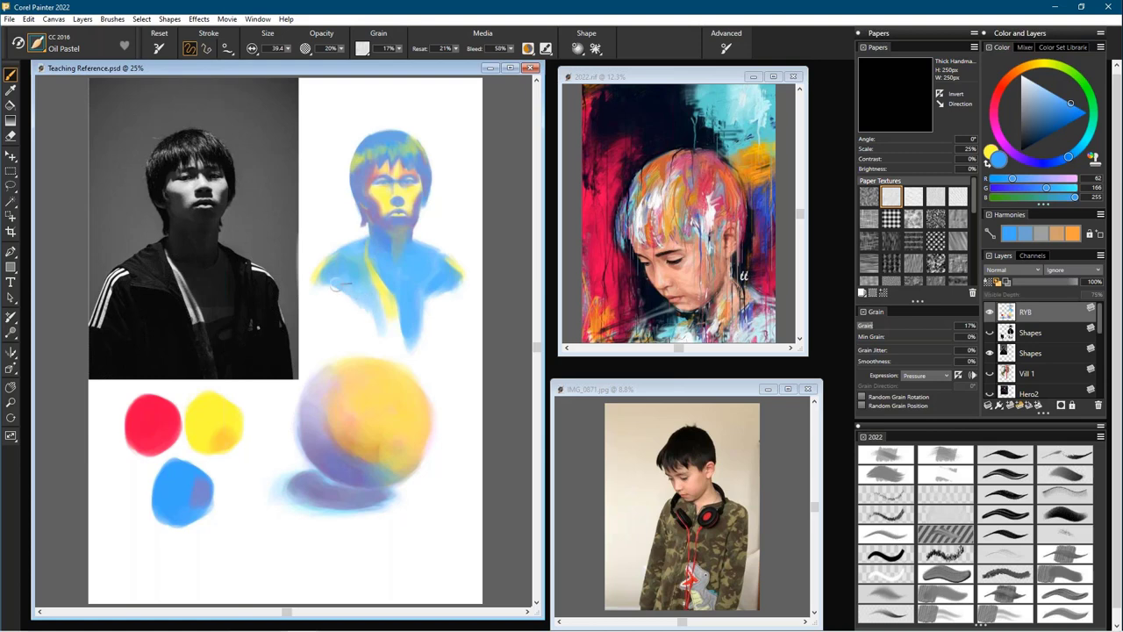
pyautogui.keyDown('ctrl'); pyautogui.keyDown('alt'); pyautogui.moveTo(338, 284); pyautogui.dragTo(351, 291); pyautogui.keyUp('alt'); pyautogui.keyUp('ctrl')
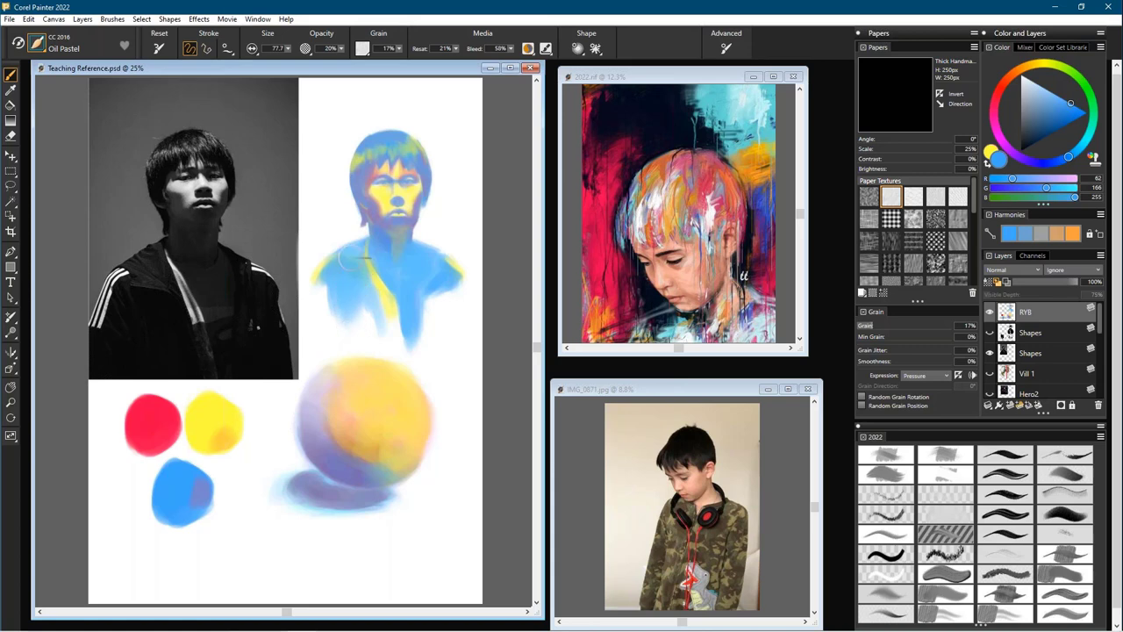
pyautogui.press('[')
pyautogui.press('[')
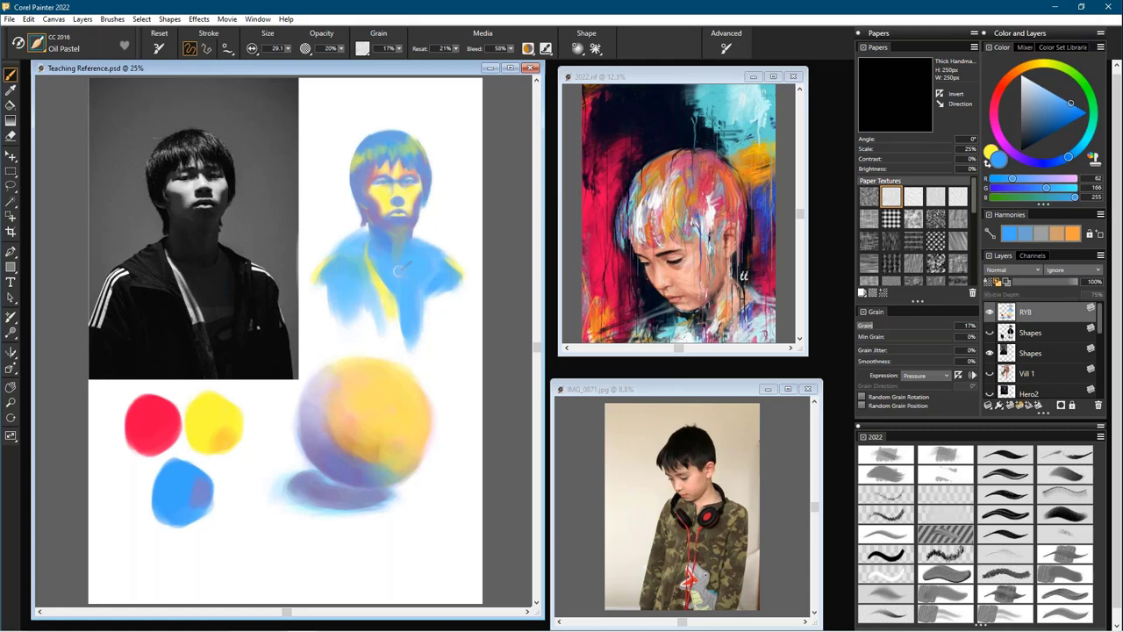
# - Sample the red circle and the ball's peach (RGB 248, 197, 142), and blend warm tones into the face and neck of the head study
pyautogui.keyDown('alt'); pyautogui.click(374, 213); pyautogui.keyUp('alt')
pyautogui.keyDown('alt'); pyautogui.click(165, 424); pyautogui.keyUp('alt')
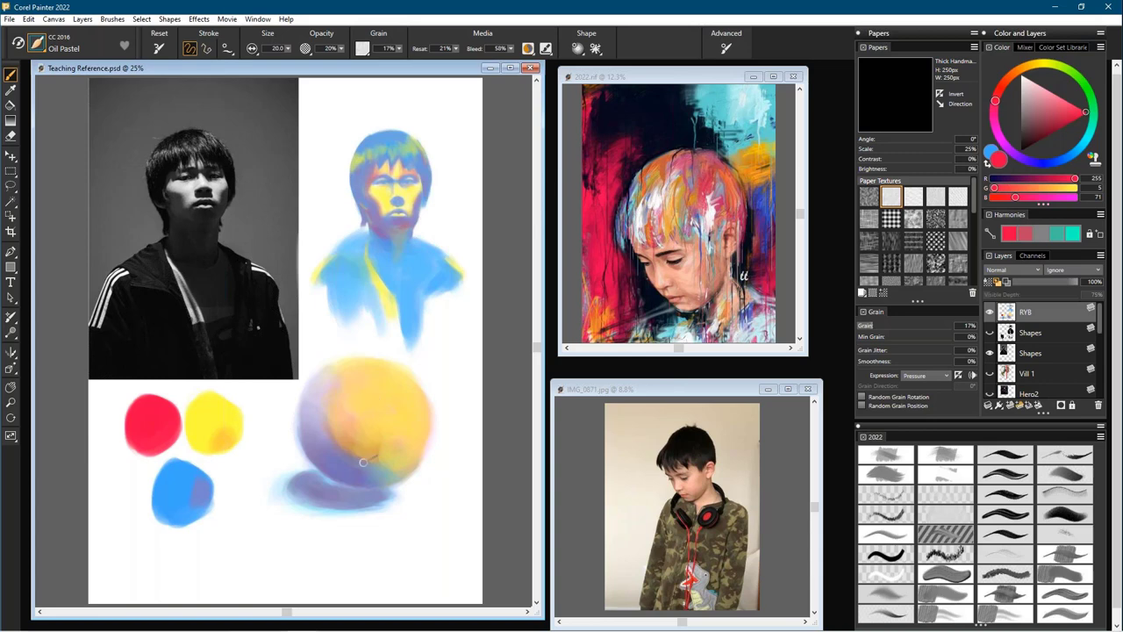
pyautogui.press('d')
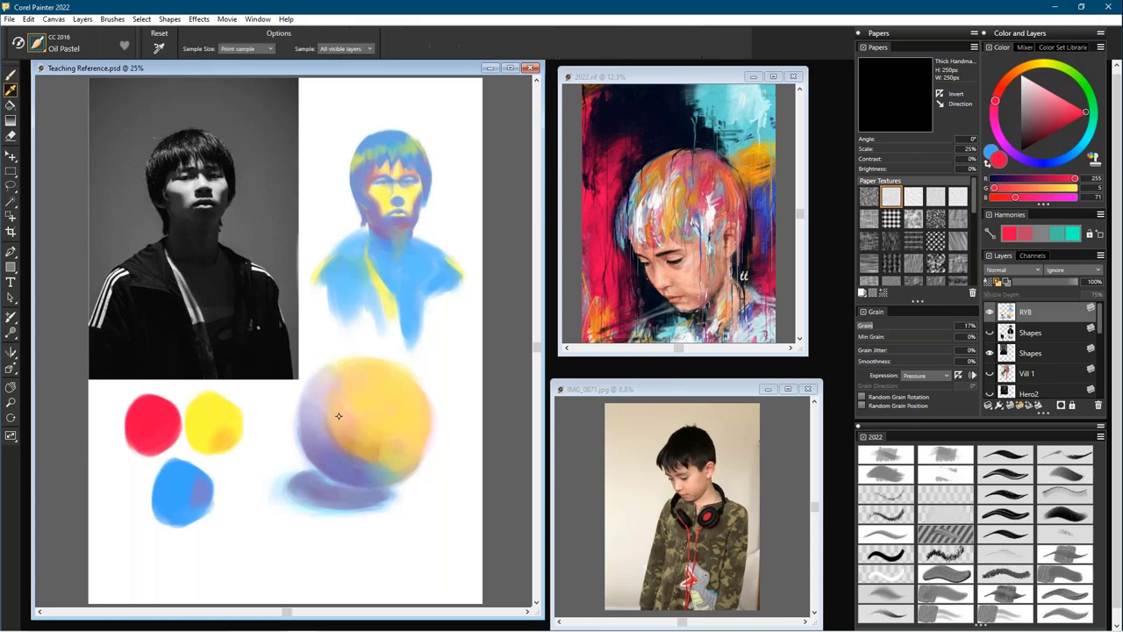
pyautogui.click(338, 401)
pyautogui.press('b')
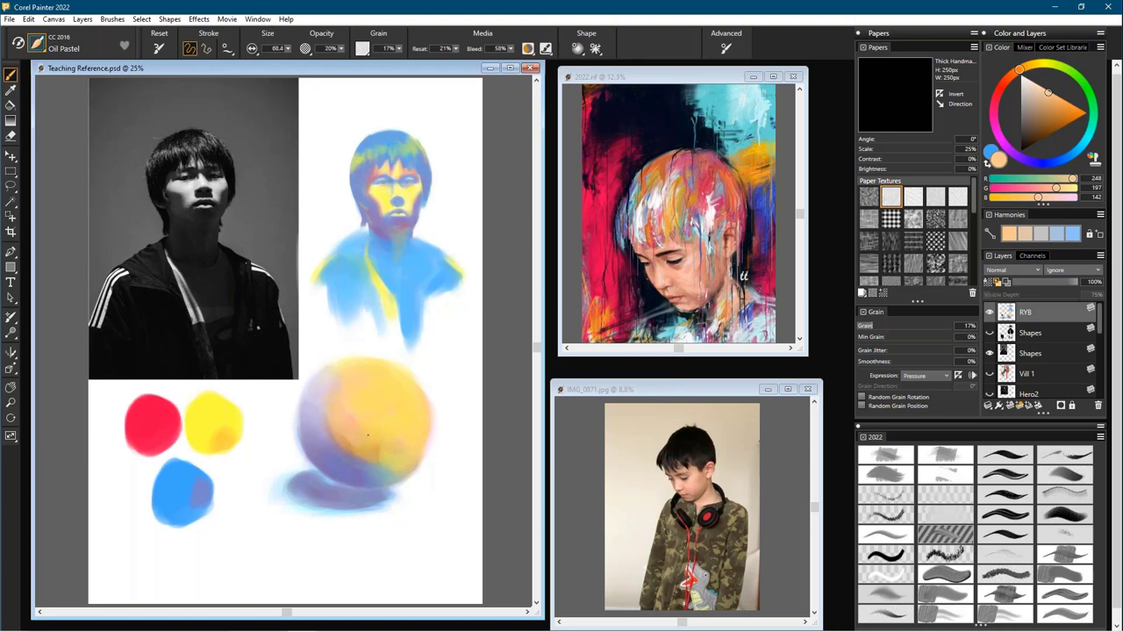
pyautogui.keyDown('ctrl'); pyautogui.keyDown('alt'); pyautogui.moveTo(386, 203); pyautogui.dragTo(384, 206); pyautogui.keyUp('alt'); pyautogui.keyUp('ctrl')
pyautogui.moveTo(372, 190); pyautogui.dragTo(386, 195)
pyautogui.keyDown('ctrl'); pyautogui.keyDown('alt'); pyautogui.moveTo(390, 213); pyautogui.dragTo(394, 213); pyautogui.keyUp('alt'); pyautogui.keyUp('ctrl')
# - Set the Oil Pastel to size 48.2, sample the purple of the ball's shadow and darken it to RGB 69, 54, 114
pyautogui.keyDown('ctrl'); pyautogui.keyDown('alt'); pyautogui.moveTo(325, 423); pyautogui.dragTo(330, 435); pyautogui.keyUp('alt'); pyautogui.keyUp('ctrl')
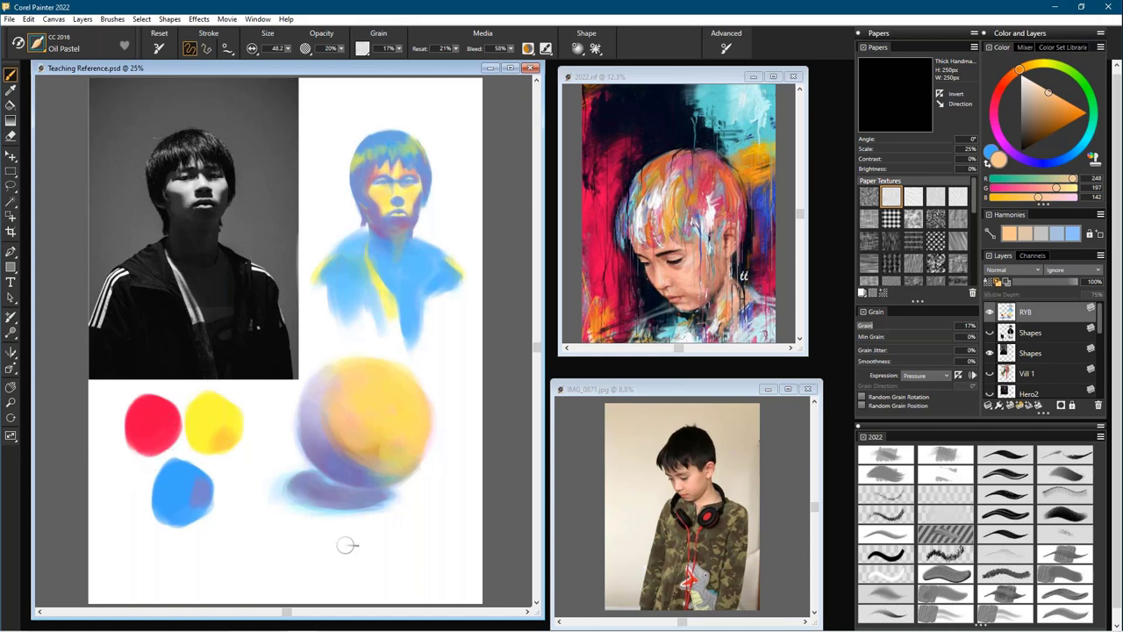
pyautogui.hotkey('shift', 's')
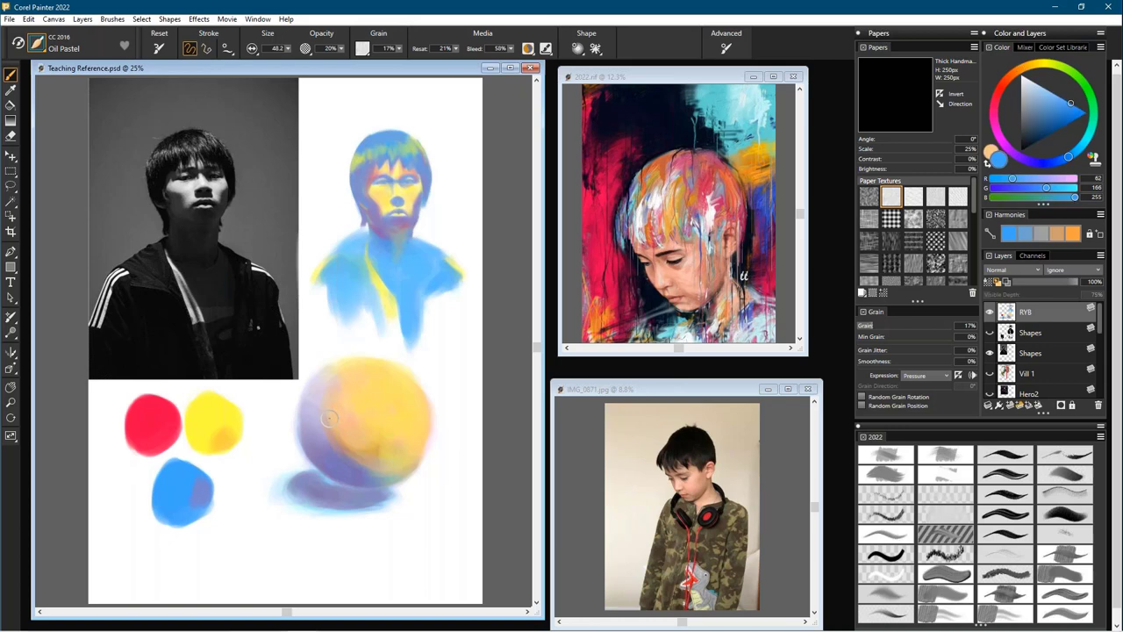
pyautogui.press('alt')
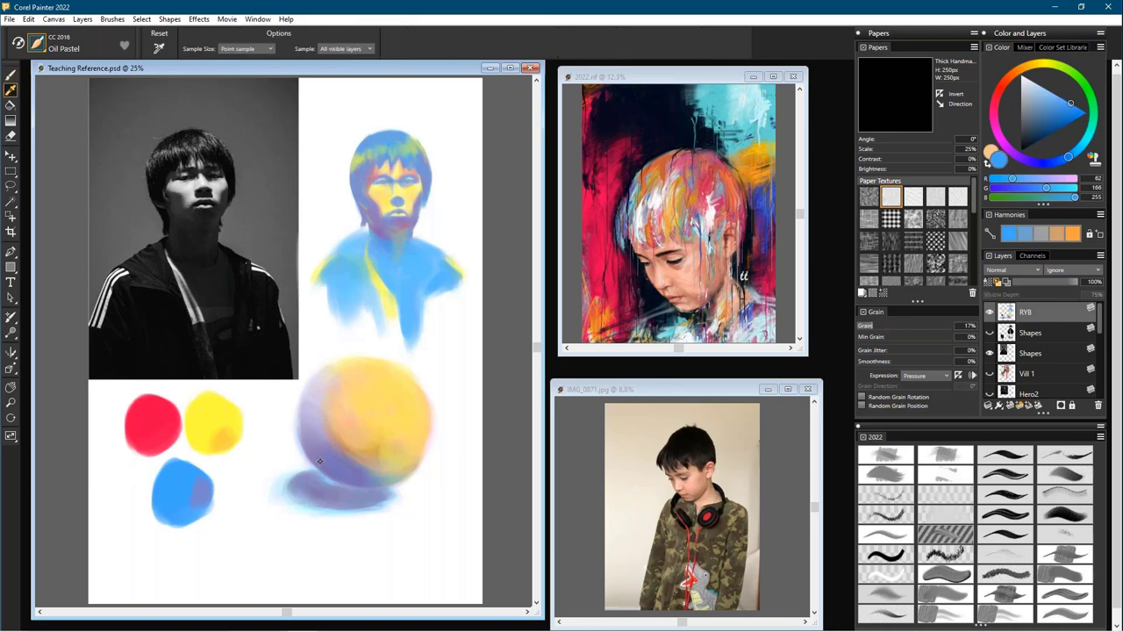
pyautogui.click(322, 463)
pyautogui.press('b')
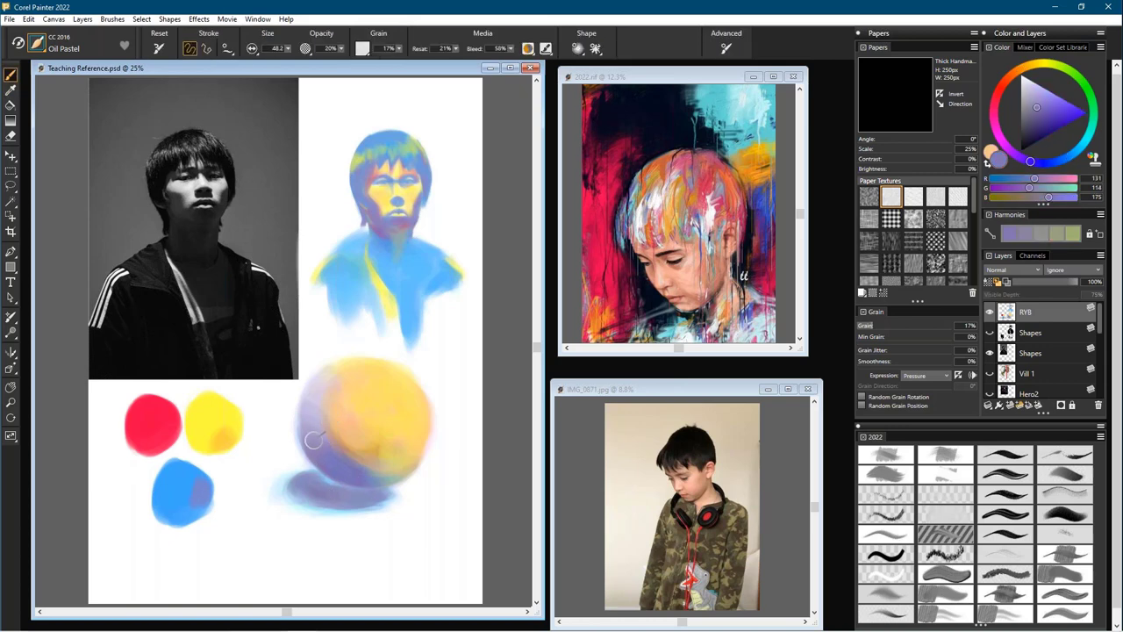
pyautogui.click(1038, 126)
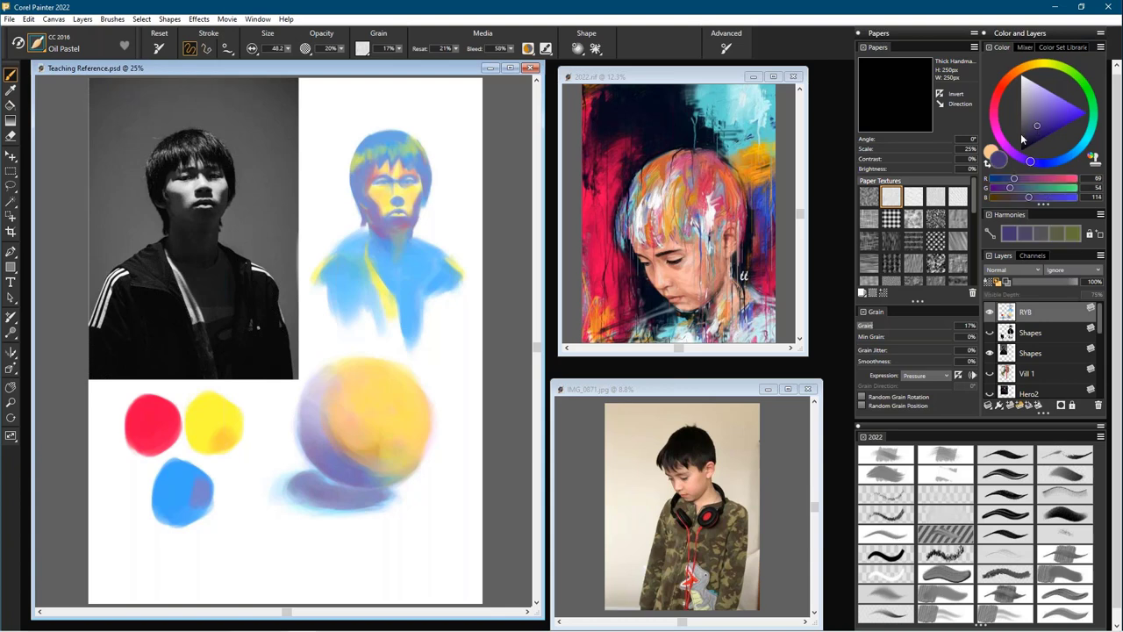
# - Paint dark purple over the ball's shadow side and cast shadow, using the Oil Pastel at size 22.6 and then 36.9
pyautogui.press('[')
pyautogui.press('[')
pyautogui.press('[')
pyautogui.press('[')
pyautogui.press('[')
pyautogui.press('[')
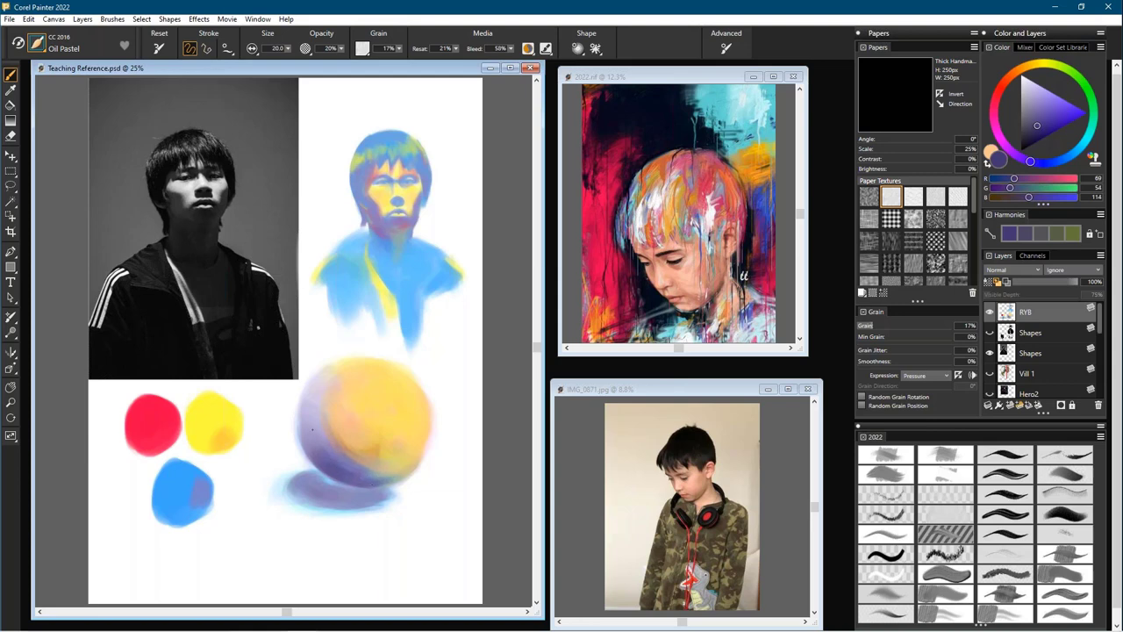
pyautogui.press(']')
pyautogui.moveTo(314, 420); pyautogui.dragTo(327, 453)
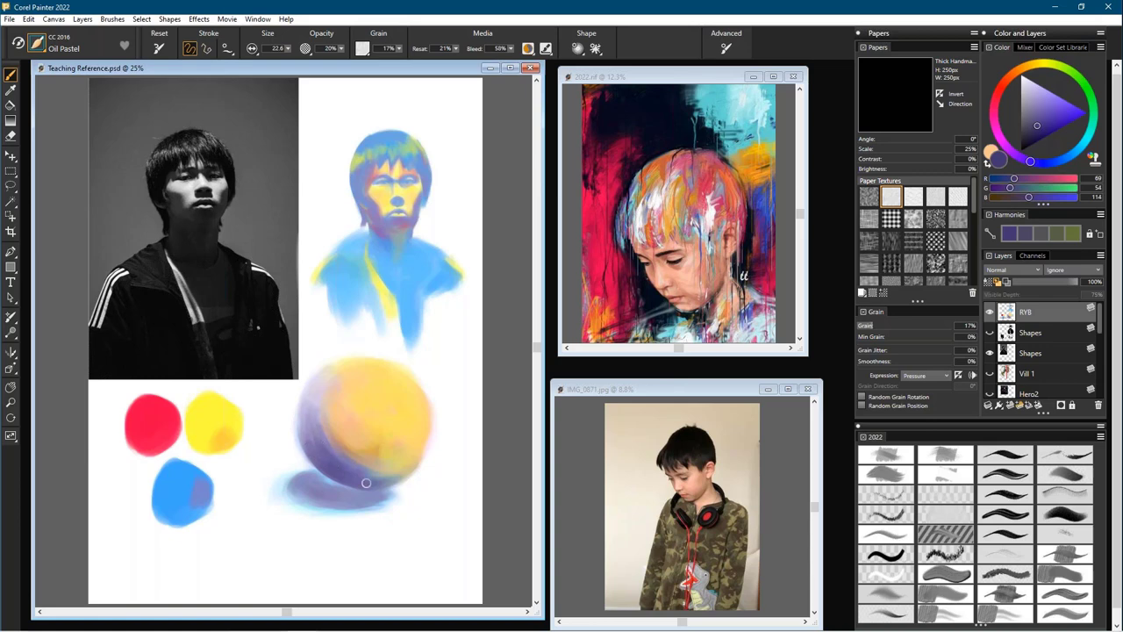
pyautogui.keyDown('ctrl'); pyautogui.keyDown('alt'); pyautogui.moveTo(330, 453); pyautogui.dragTo(336, 457); pyautogui.keyUp('alt'); pyautogui.keyUp('ctrl')
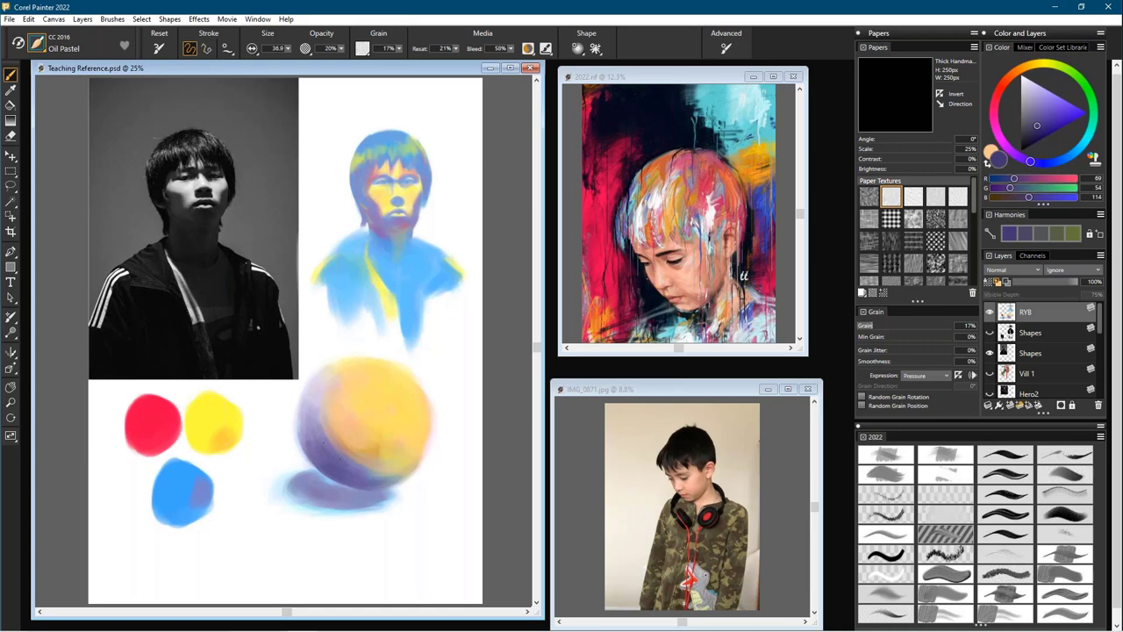
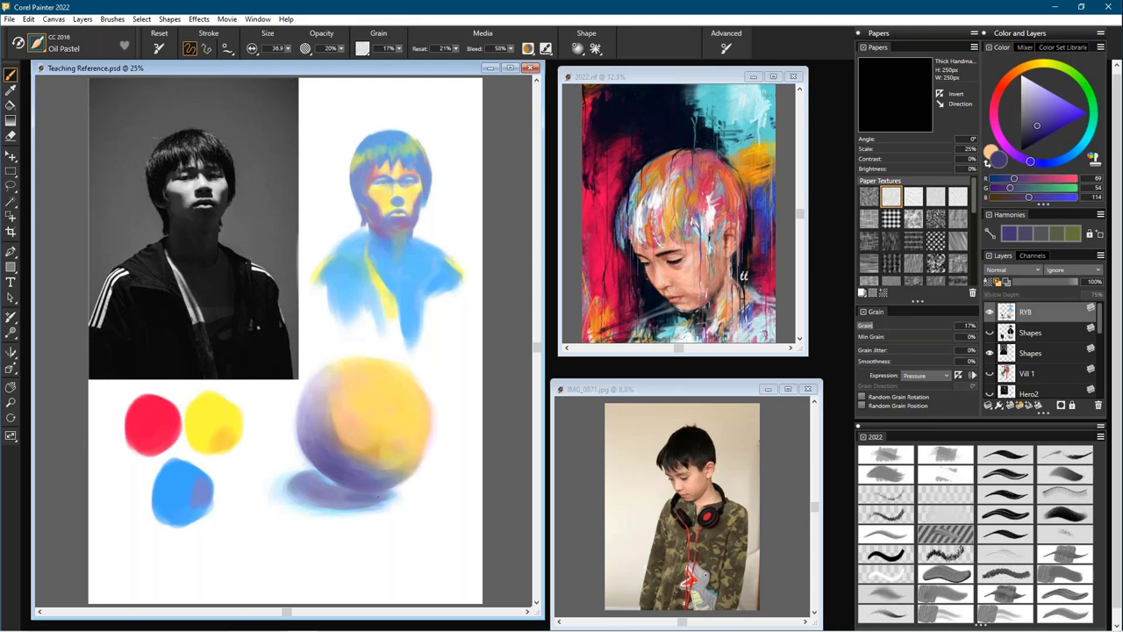
pyautogui.moveTo(365, 505); pyautogui.dragTo(337, 505)
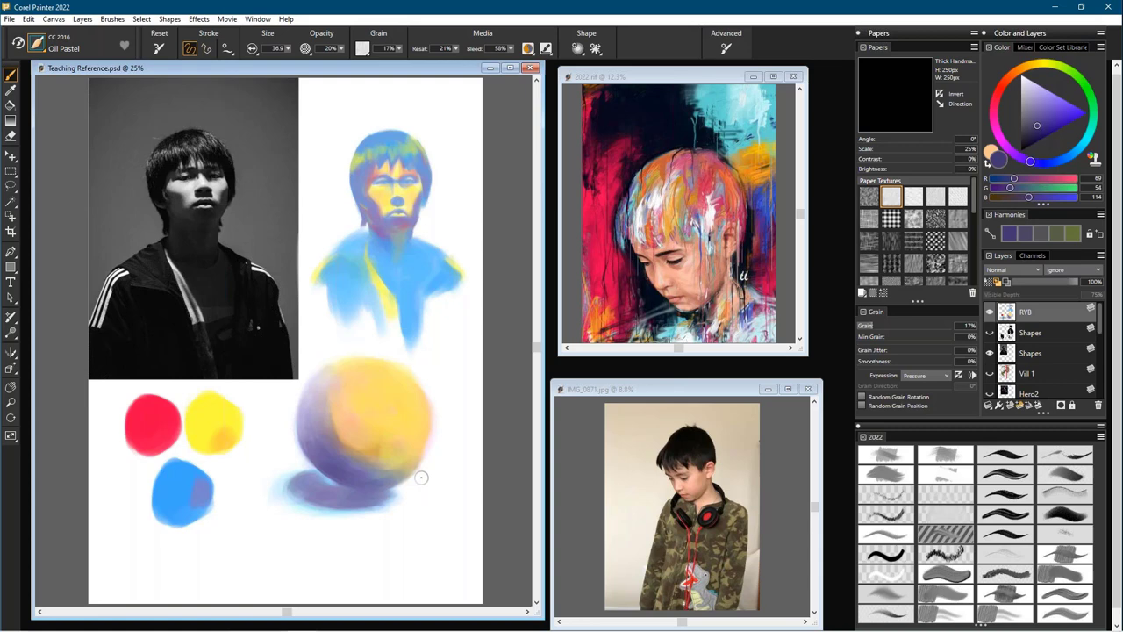
# - Sample the red circle and paint red along the ball's edge between the purple shadow and yellow light
pyautogui.hotkey('shift', 'x')
pyautogui.keyDown('alt'); pyautogui.click(156, 420); pyautogui.keyUp('alt')
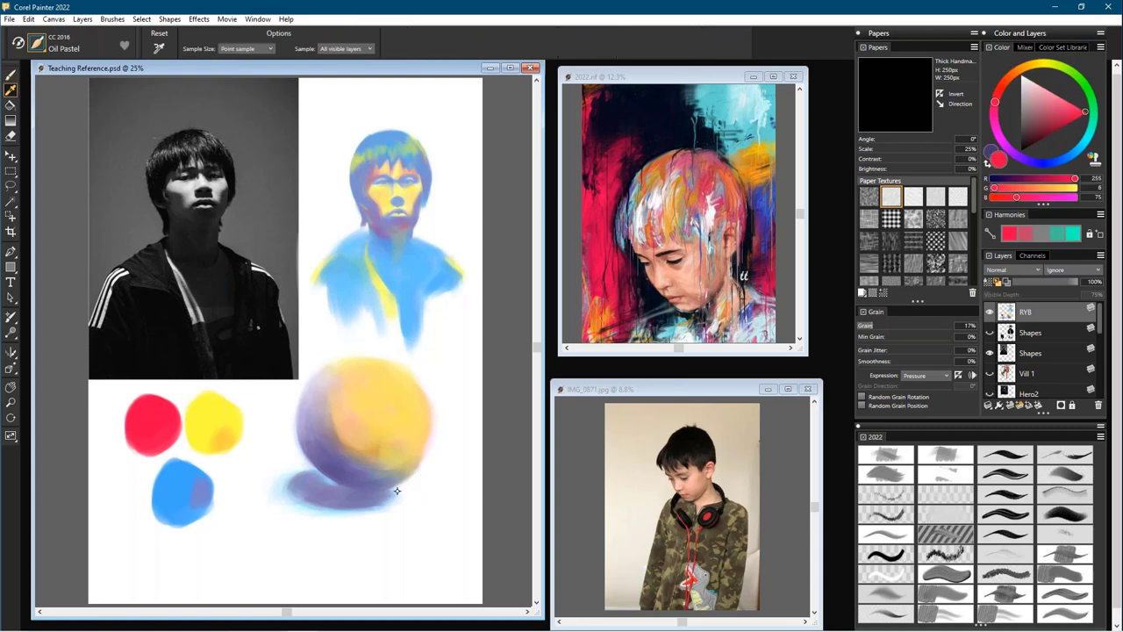
pyautogui.moveTo(342, 417)
pyautogui.mouseDown()
pyautogui.moveTo(350, 448)
pyautogui.moveTo(345, 429)
pyautogui.moveTo(367, 454)
pyautogui.mouseUp()
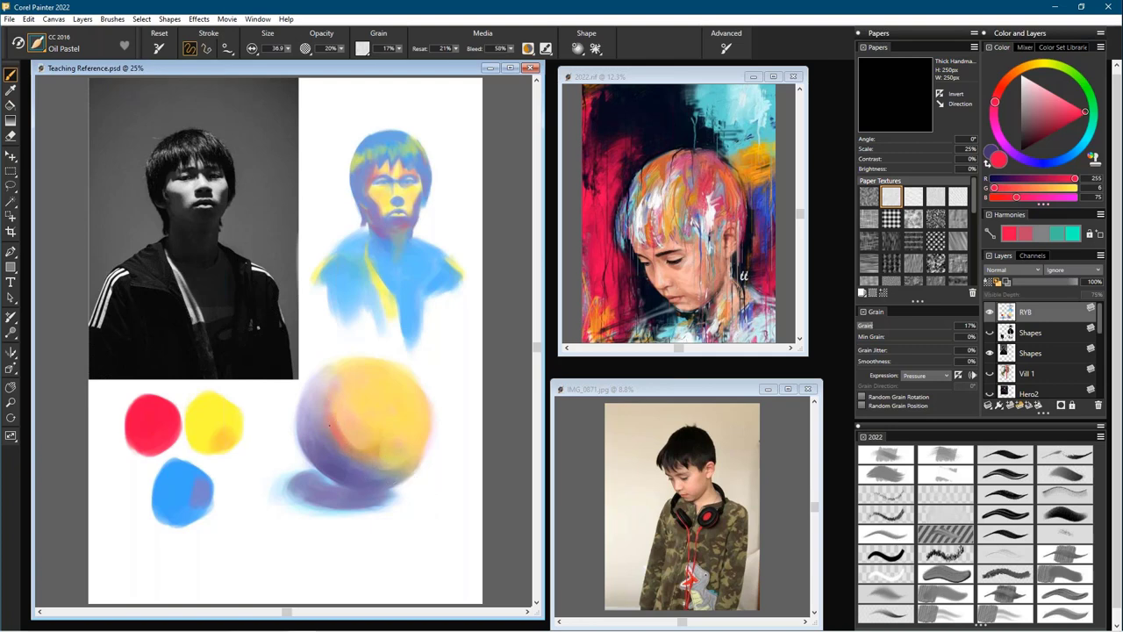
pyautogui.press(']')
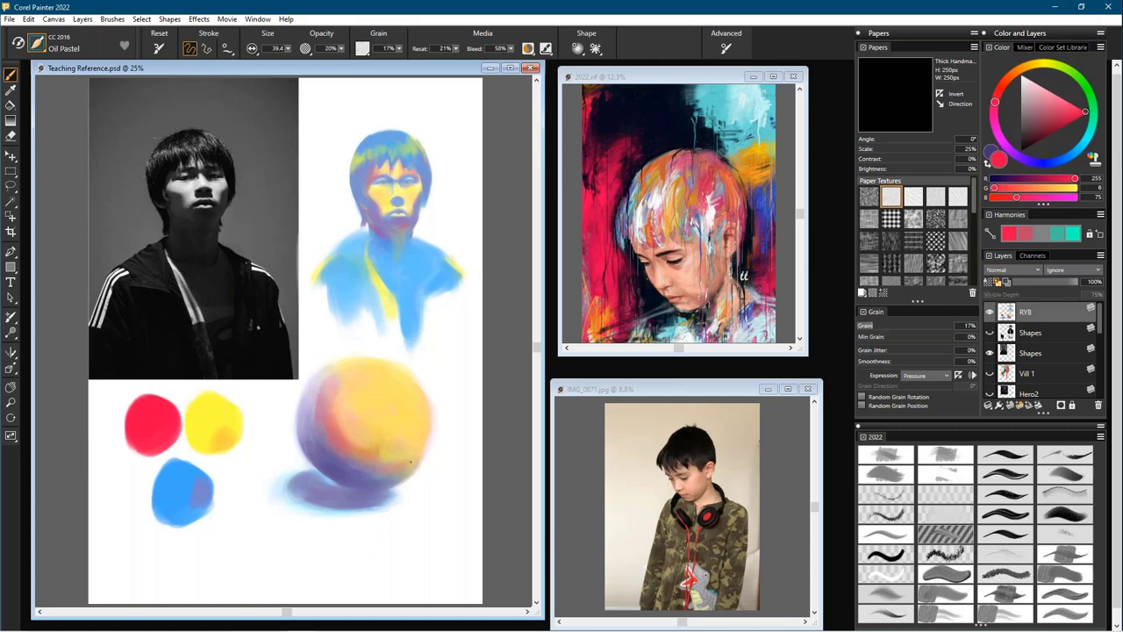
# - Enlarge the Oil Pastel to size 62.2 and blend red softly into the ball's lower rim and upper shadow side
pyautogui.keyDown('ctrl'); pyautogui.keyDown('alt'); pyautogui.moveTo(386, 453); pyautogui.dragTo(393, 453); pyautogui.keyUp('alt'); pyautogui.keyUp('ctrl')
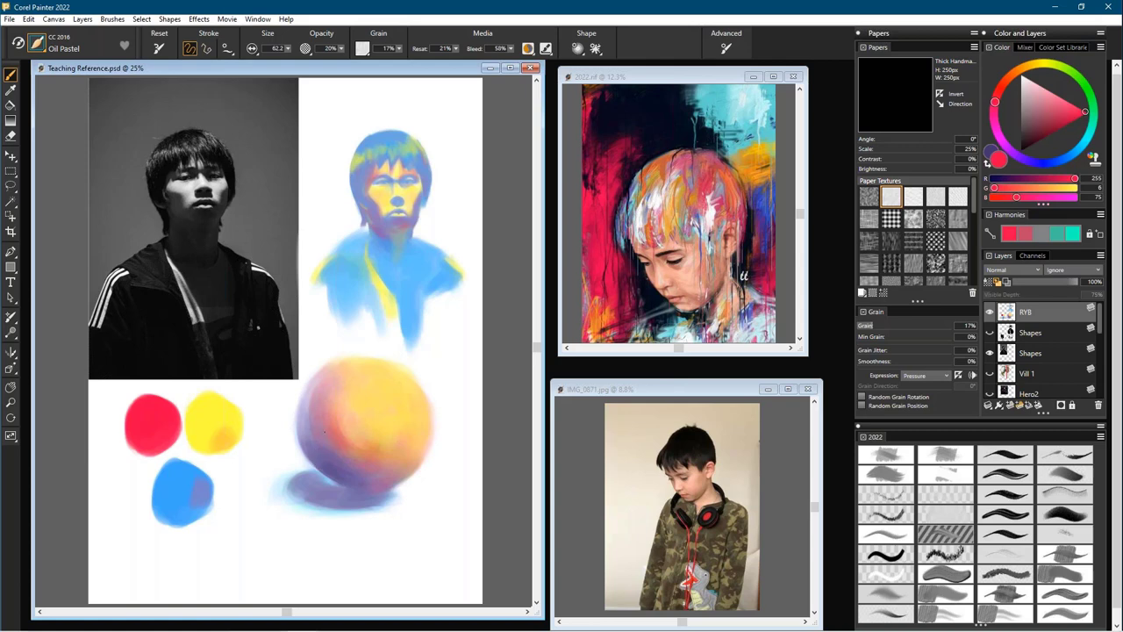
pyautogui.moveTo(323, 382); pyautogui.dragTo(309, 406)
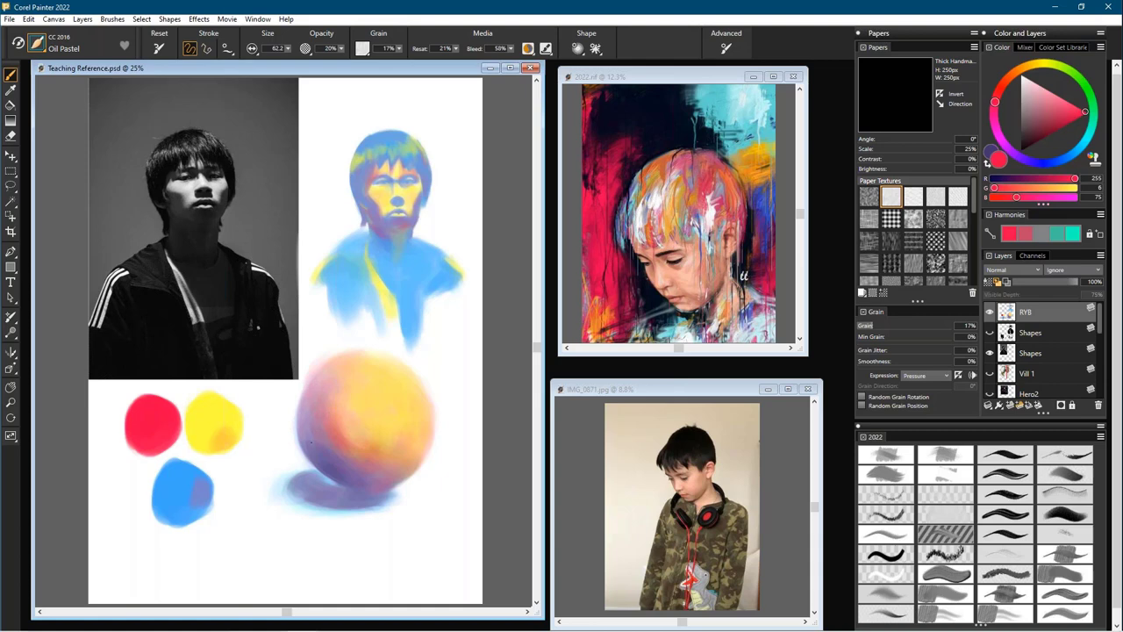
pyautogui.moveTo(317, 446); pyautogui.dragTo(317, 437)
# - Sample the ball's purple shadow, darken it to RGB 41, 30, 78 and paint the ball's lower edge with the Oil Pastel at size 40
pyautogui.keyDown('alt'); pyautogui.click(325, 455); pyautogui.keyUp('alt')
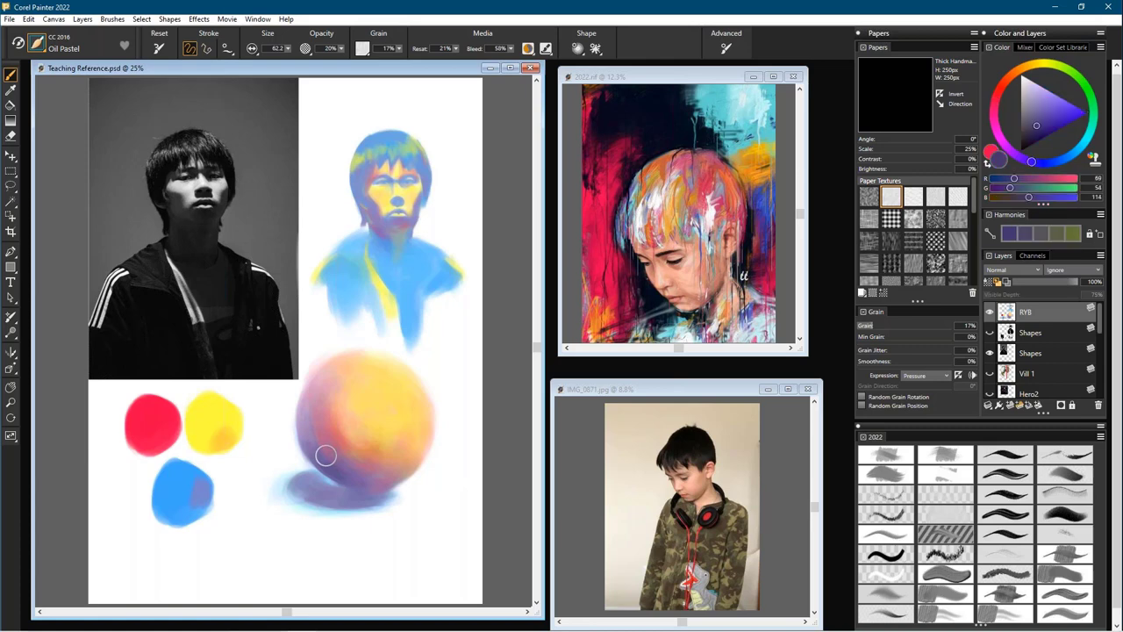
pyautogui.click(1034, 134)
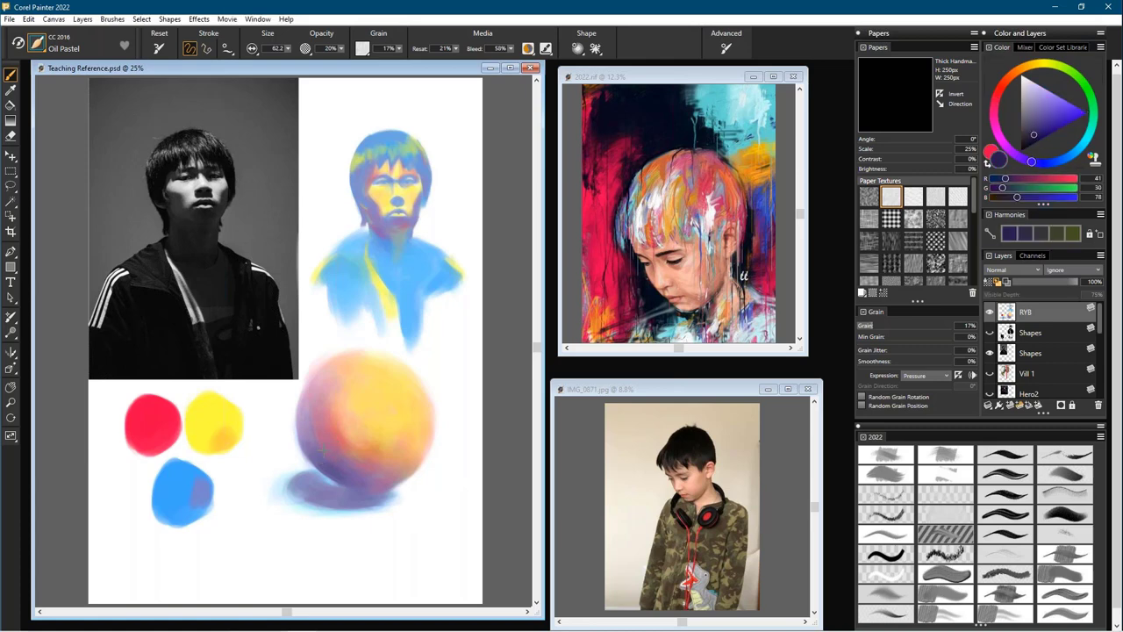
pyautogui.keyDown('ctrl'); pyautogui.keyDown('alt'); pyautogui.moveTo(338, 431); pyautogui.dragTo(325, 465); pyautogui.keyUp('alt'); pyautogui.keyUp('ctrl')
pyautogui.moveTo(403, 484); pyautogui.dragTo(394, 485)
pyautogui.press(']')
pyautogui.moveTo(312, 457); pyautogui.dragTo(349, 480)
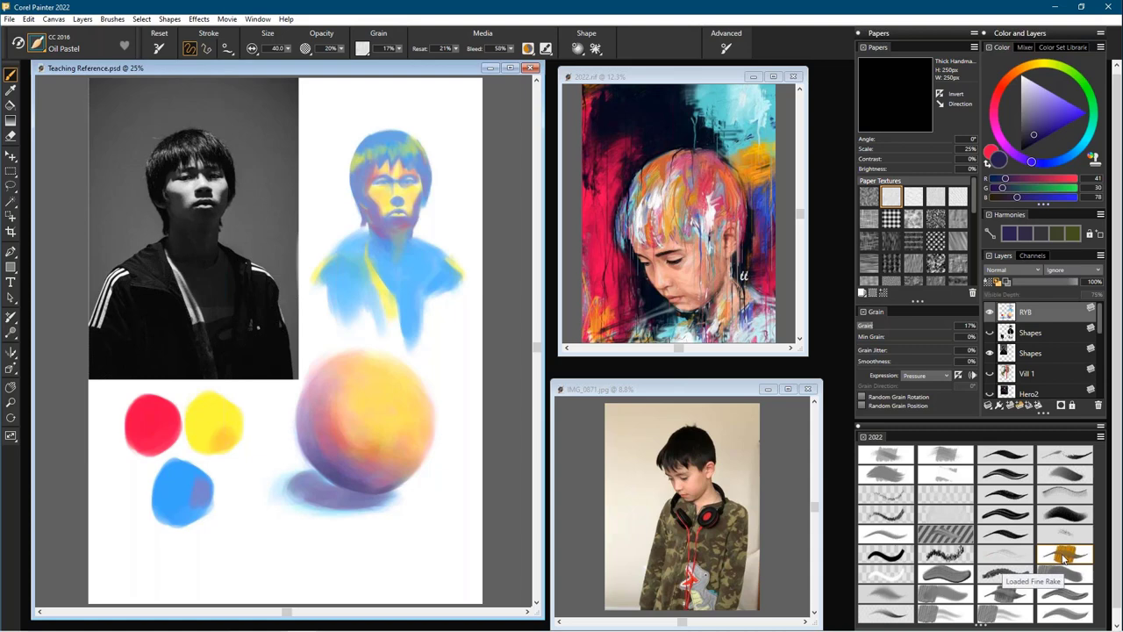
# - Try the Heavy Texture Knife and TPThickBristles brushes with a test stroke over the portrait's shoulder
pyautogui.click(1008, 598)
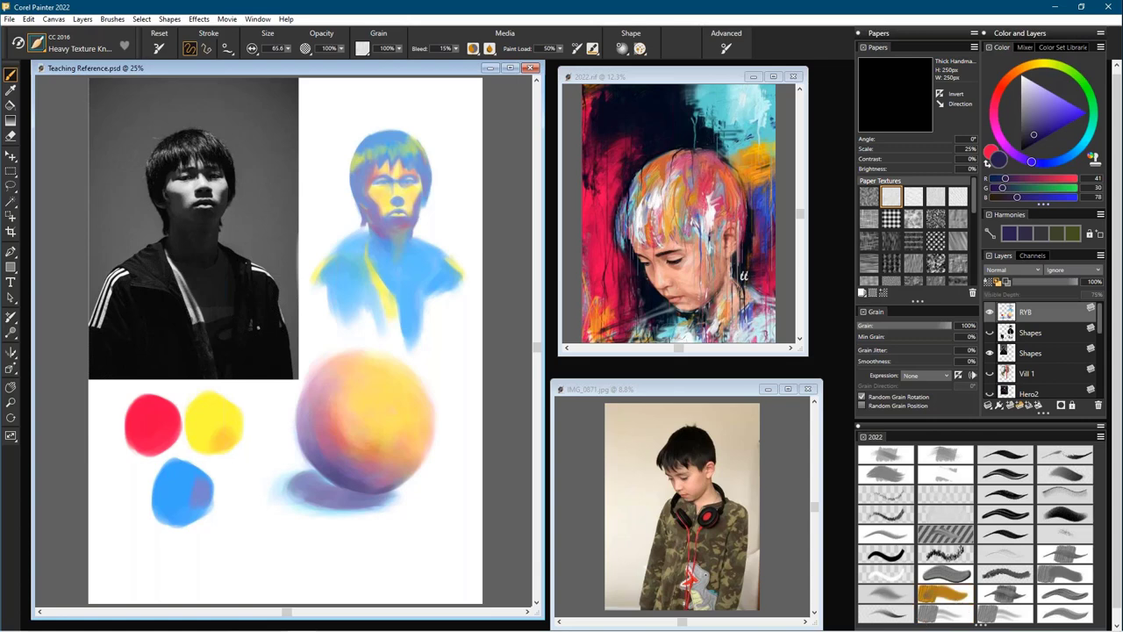
pyautogui.click(946, 596)
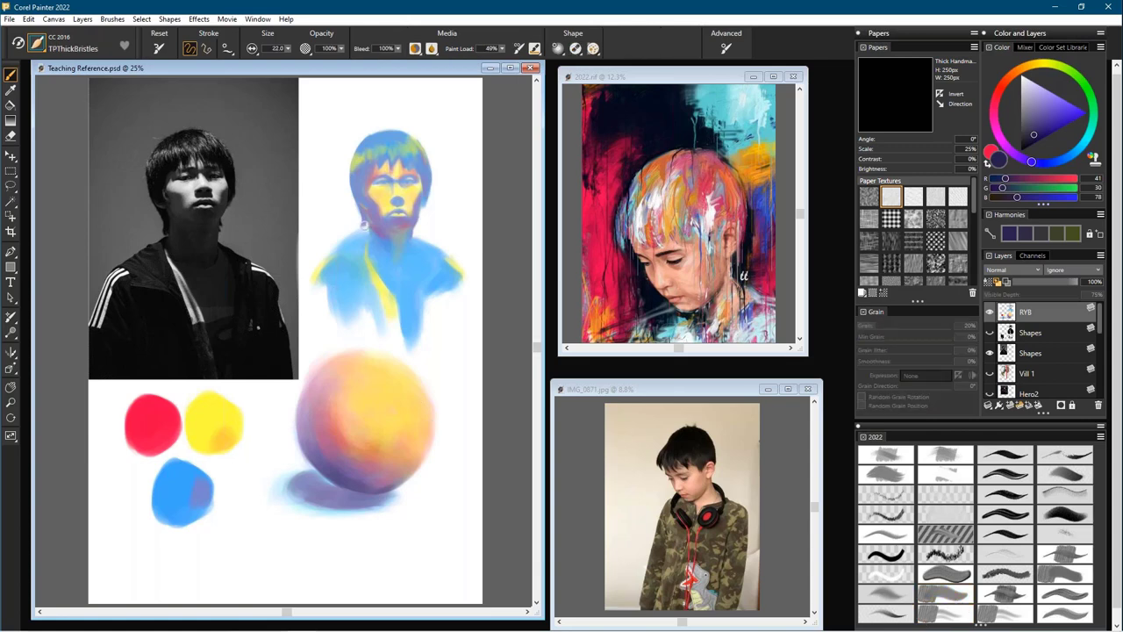
pyautogui.moveTo(359, 240); pyautogui.dragTo(340, 269)
pyautogui.hotkey('ctrl', 'z')
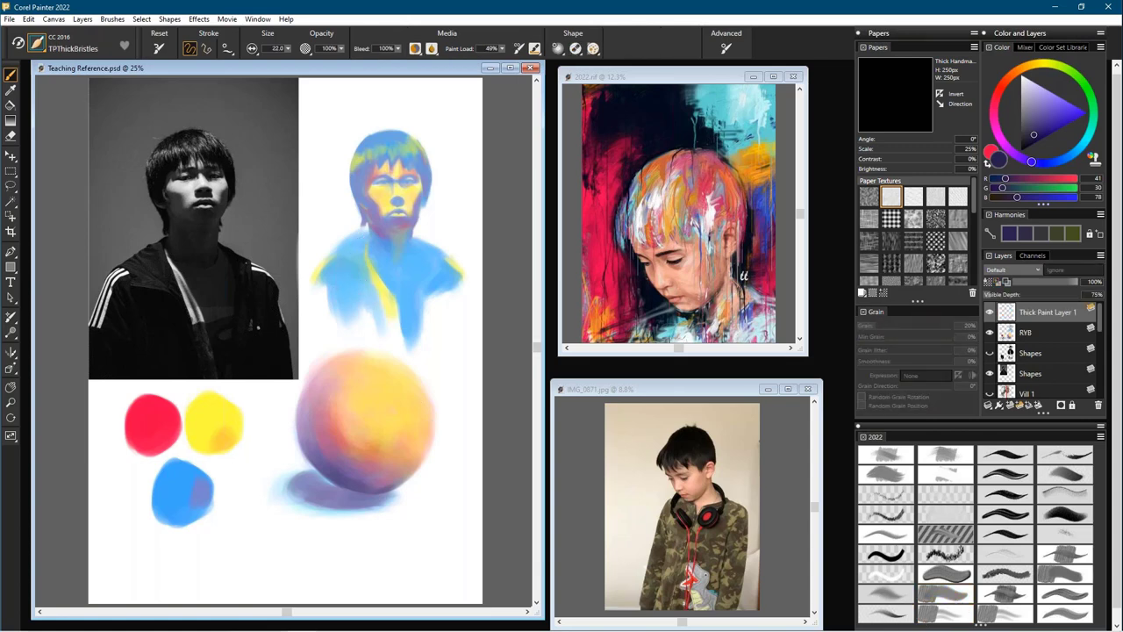
# - Try dark strokes on the portrait's jacket with the Dry Trailoff brush from Thick Paint: Bristles
pyautogui.click(51, 40)
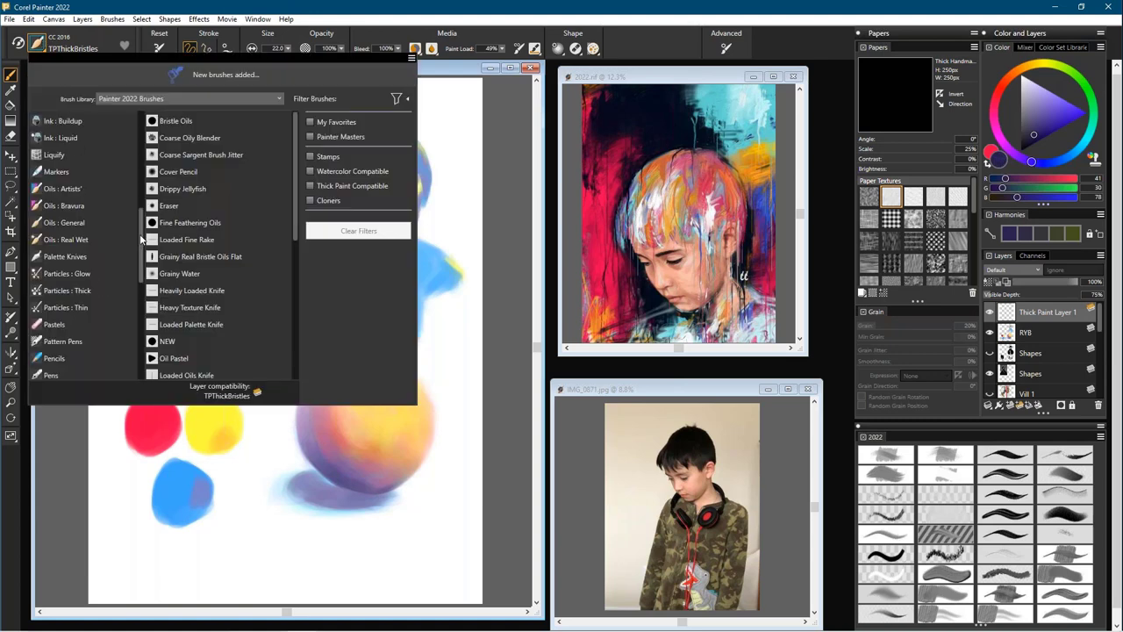
pyautogui.moveTo(143, 240)
pyautogui.mouseDown()
pyautogui.moveTo(140, 330)
pyautogui.moveTo(136, 322)
pyautogui.mouseUp()
pyautogui.click(98, 293)
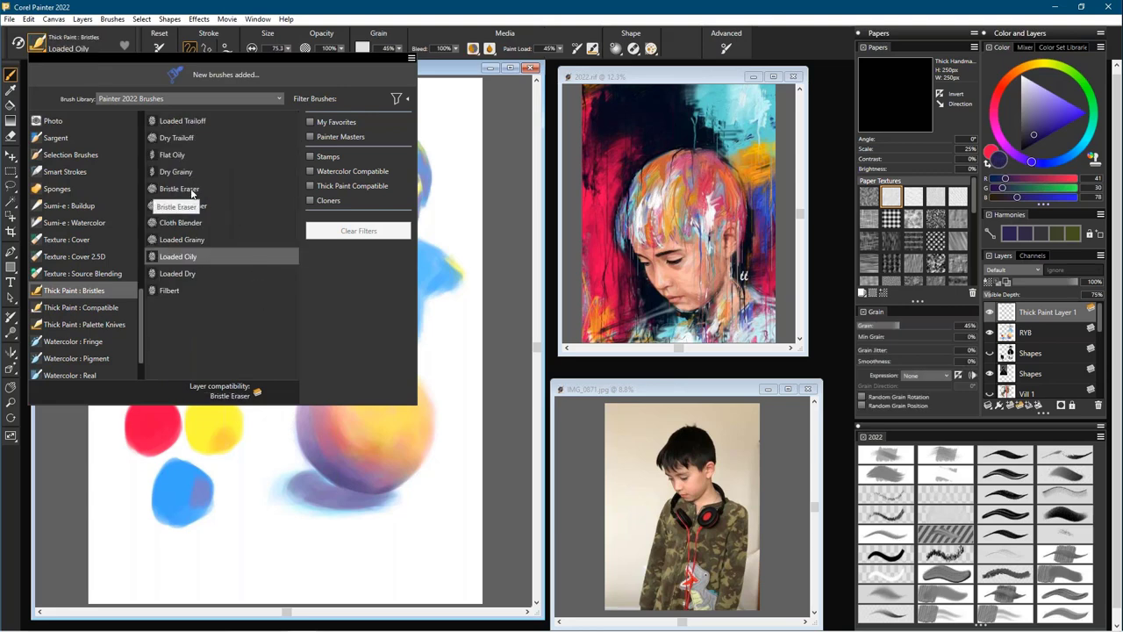
pyautogui.click(187, 139)
pyautogui.moveTo(320, 175); pyautogui.dragTo(325, 184)
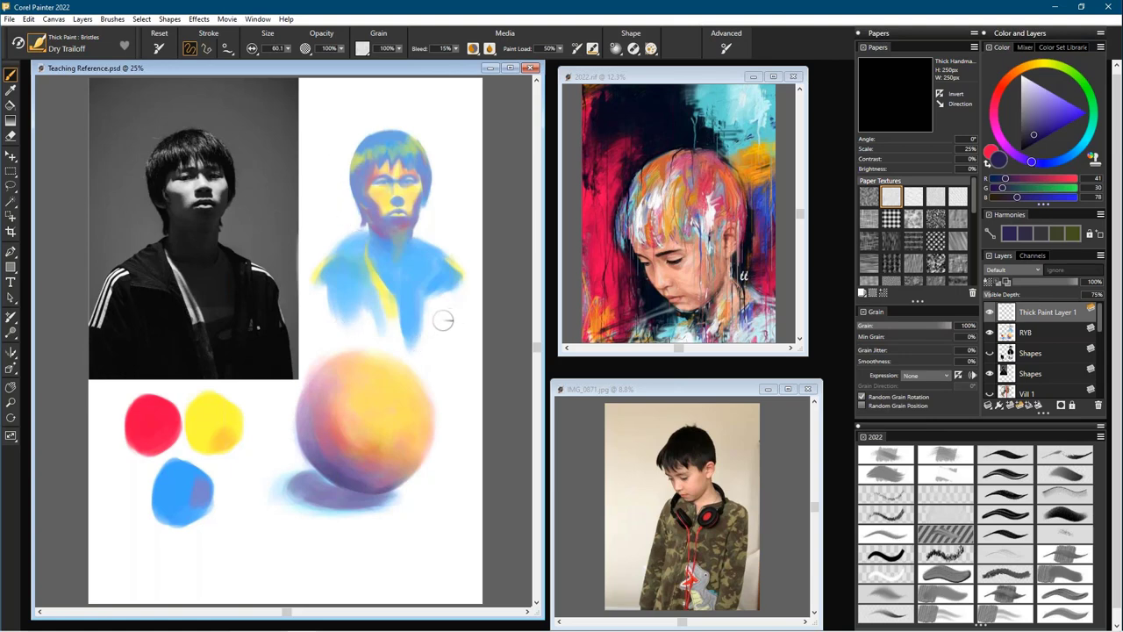
pyautogui.moveTo(356, 290); pyautogui.dragTo(373, 348)
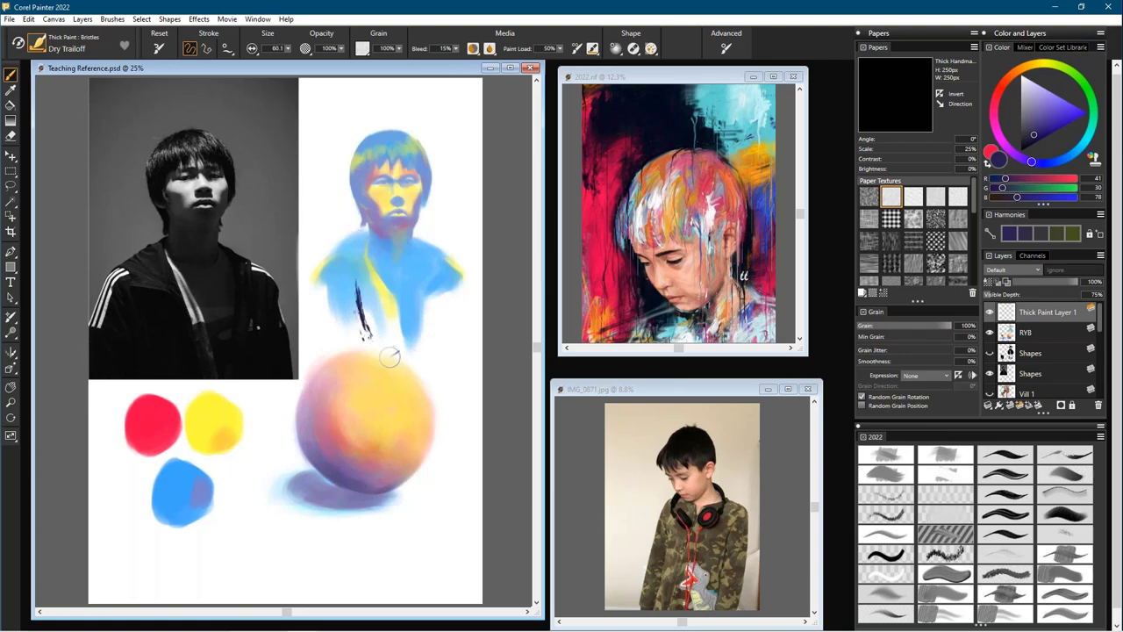
pyautogui.hotkey('ctrl', 'z')
pyautogui.moveTo(357, 299)
pyautogui.mouseDown()
pyautogui.moveTo(371, 312)
pyautogui.moveTo(370, 339)
pyautogui.mouseUp()
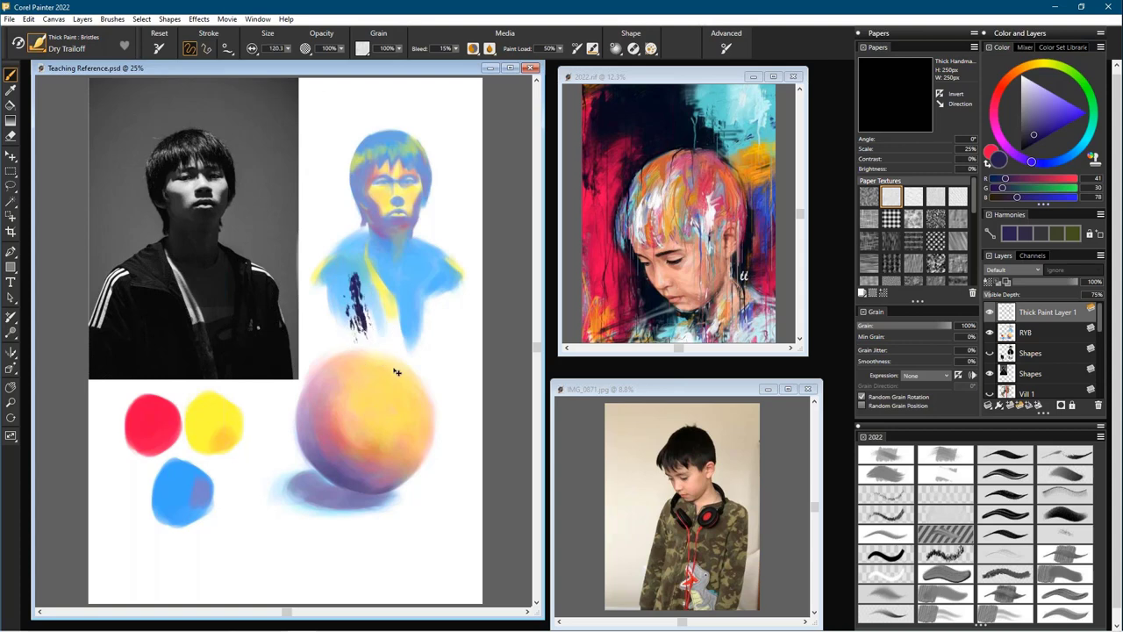
pyautogui.hotkey('ctrl', 'z')
# - Try the Filbert thick paint brush with dark strokes on the portrait's jacket, and undo them
pyautogui.click(37, 44)
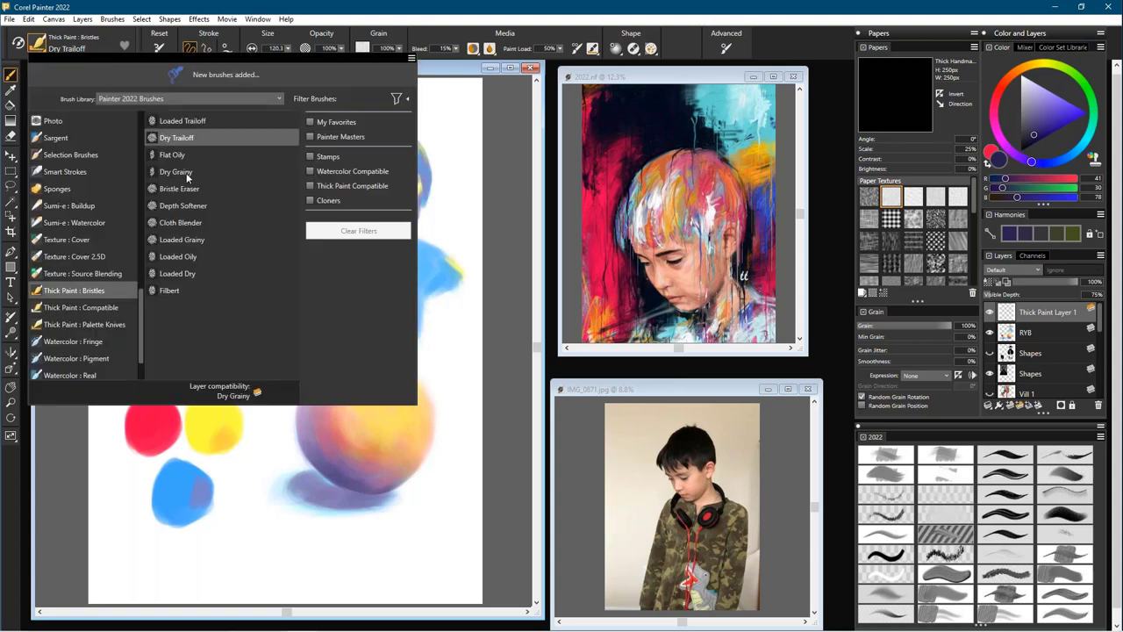
pyautogui.click(179, 286)
pyautogui.moveTo(339, 279); pyautogui.dragTo(369, 336)
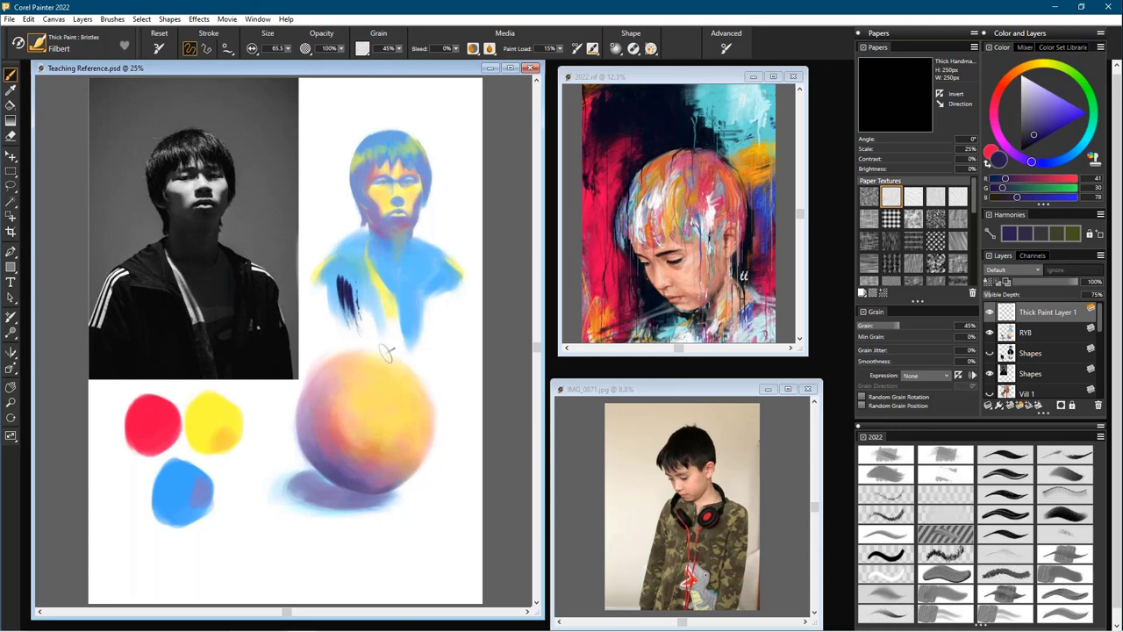
pyautogui.hotkey('ctrl', 'z')
pyautogui.hotkey('ctrl', 'z')
pyautogui.hotkey('ctrl', 'z')
pyautogui.hotkey('ctrl', 'z')
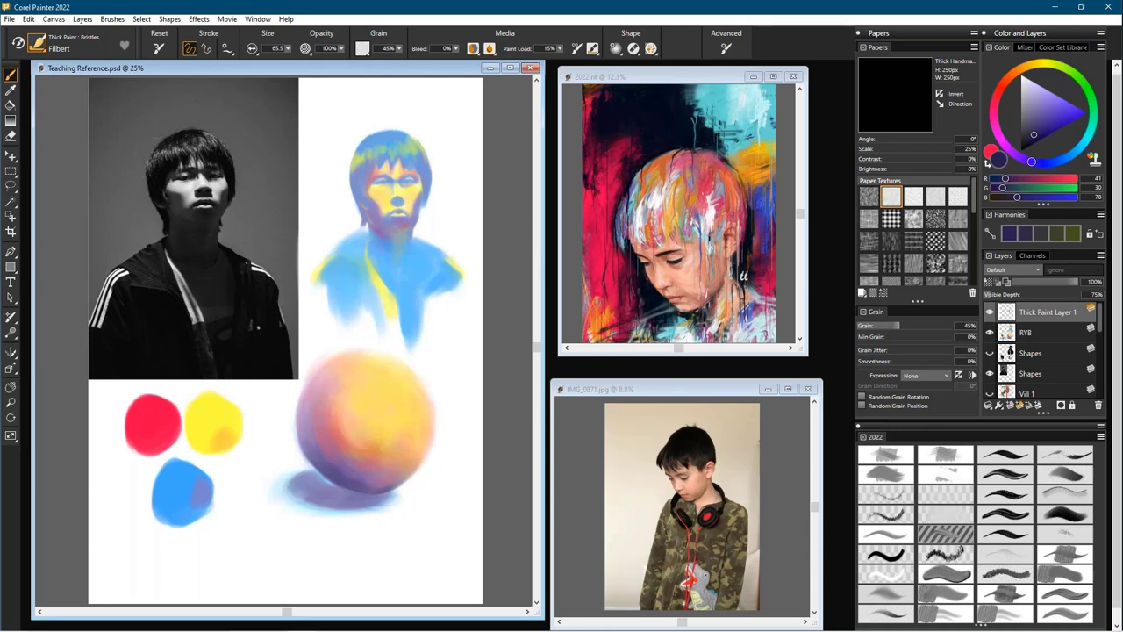
pyautogui.click(38, 44)
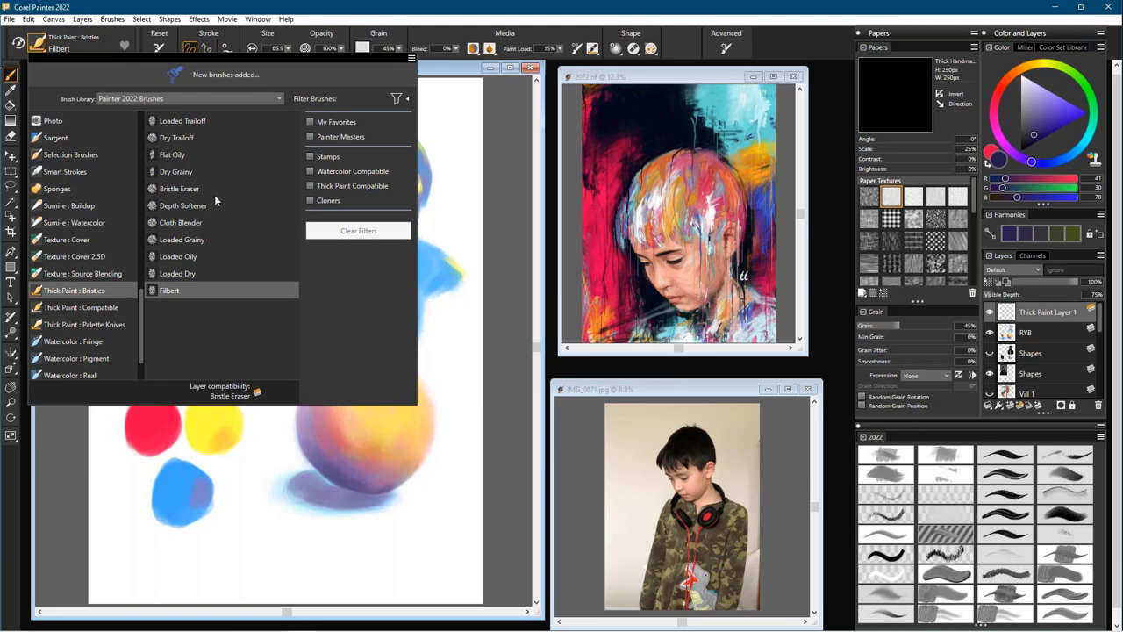
pyautogui.moveTo(188, 121); pyautogui.dragTo(187, 165)
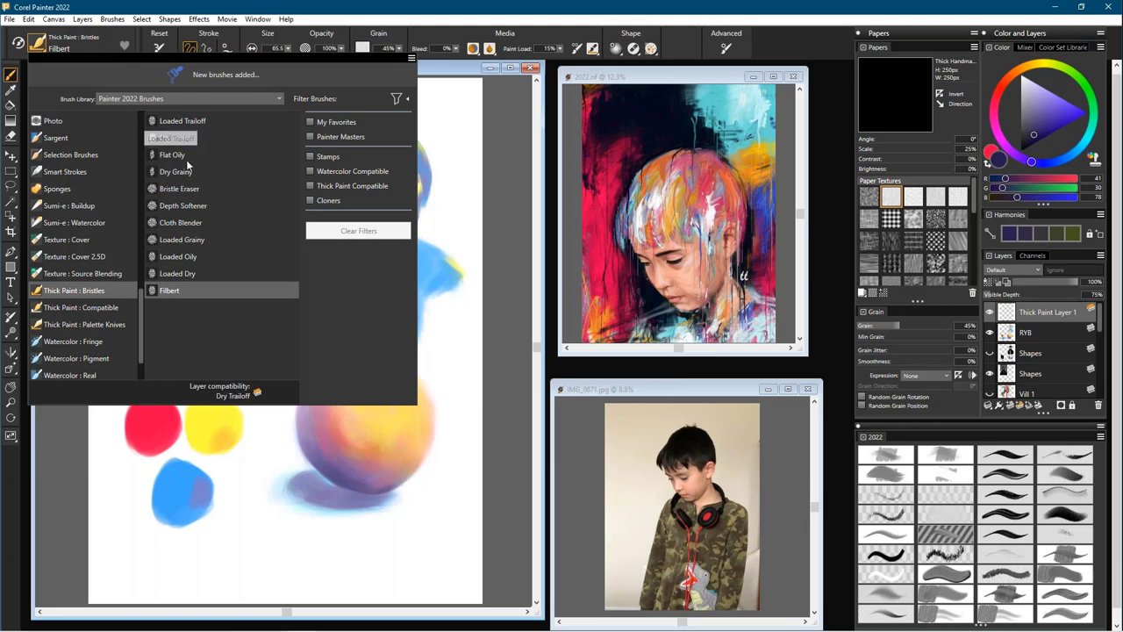
pyautogui.click(439, 261)
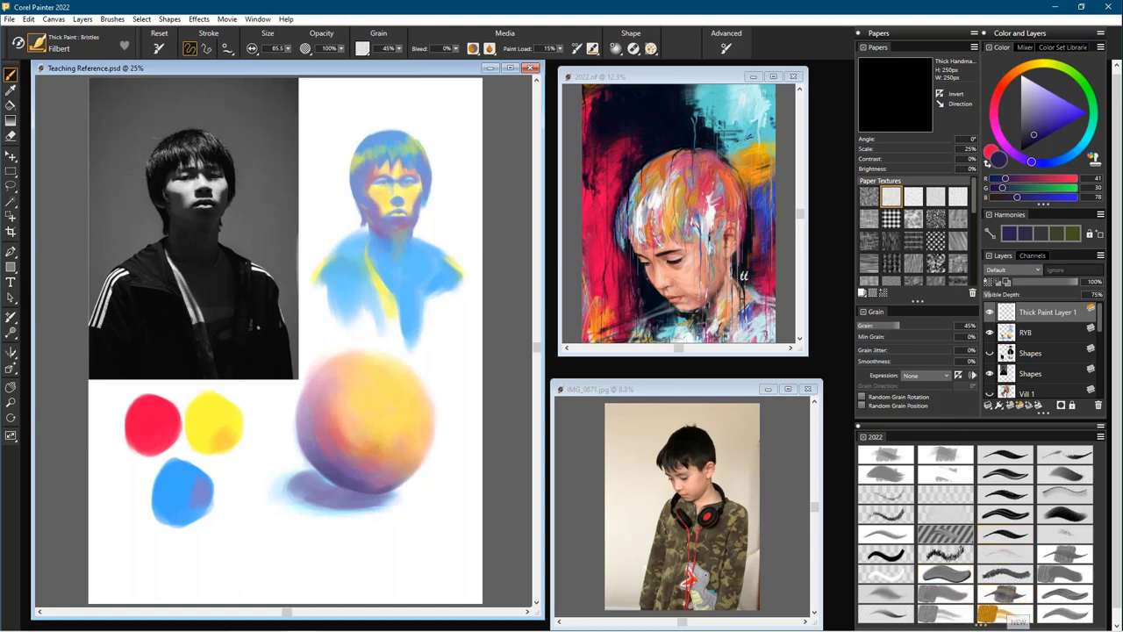
# - Try dark purple bristle strokes down the blank area beside the portrait's head using the brush named NEW
pyautogui.click(992, 615)
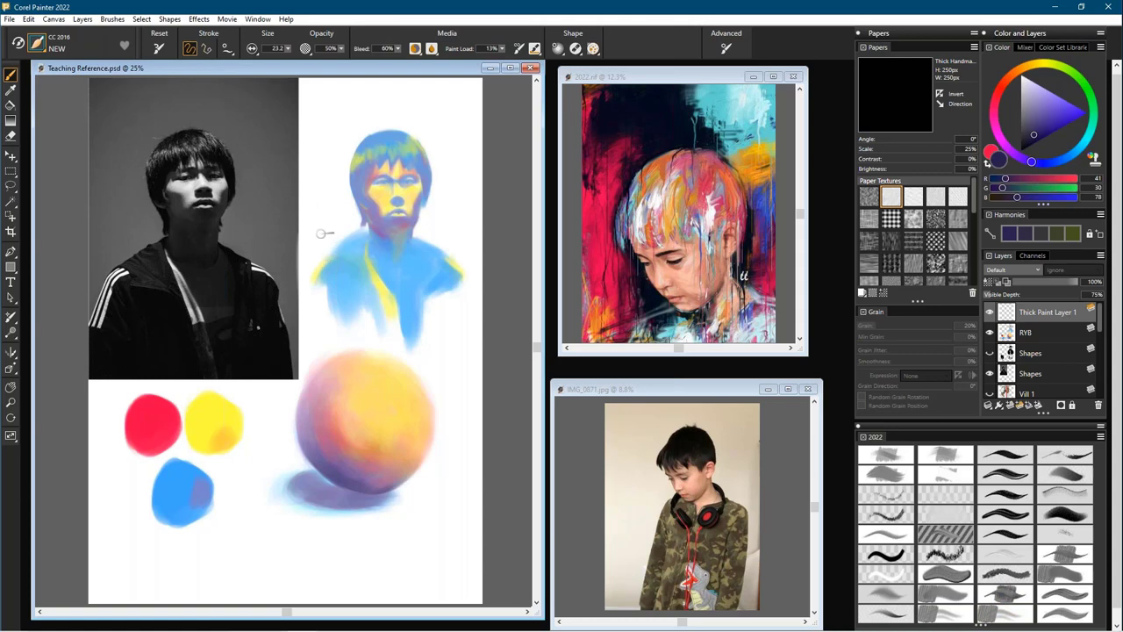
pyautogui.moveTo(317, 211); pyautogui.dragTo(331, 212)
pyautogui.moveTo(328, 148); pyautogui.dragTo(325, 239)
pyautogui.moveTo(330, 183); pyautogui.dragTo(330, 255)
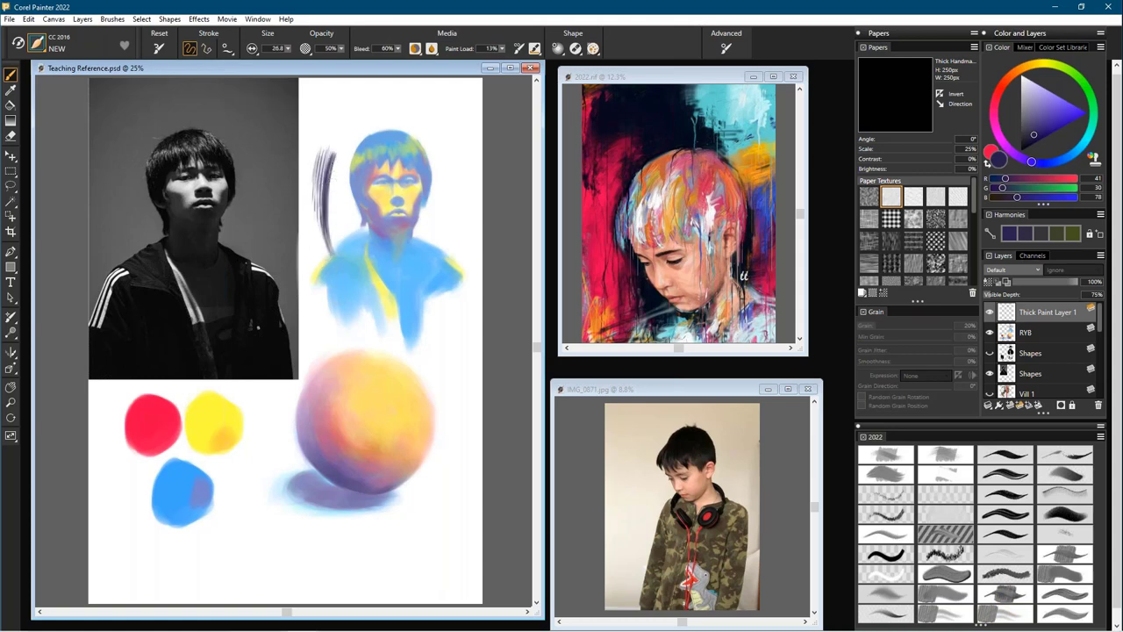
pyautogui.moveTo(334, 165); pyautogui.dragTo(332, 241)
pyautogui.hotkey('ctrl', 'z')
pyautogui.moveTo(336, 162); pyautogui.dragTo(338, 237)
pyautogui.hotkey('ctrl', 'z')
pyautogui.hotkey('ctrl', 'z')
pyautogui.moveTo(329, 145); pyautogui.dragTo(344, 248)
pyautogui.moveTo(334, 191); pyautogui.dragTo(345, 248)
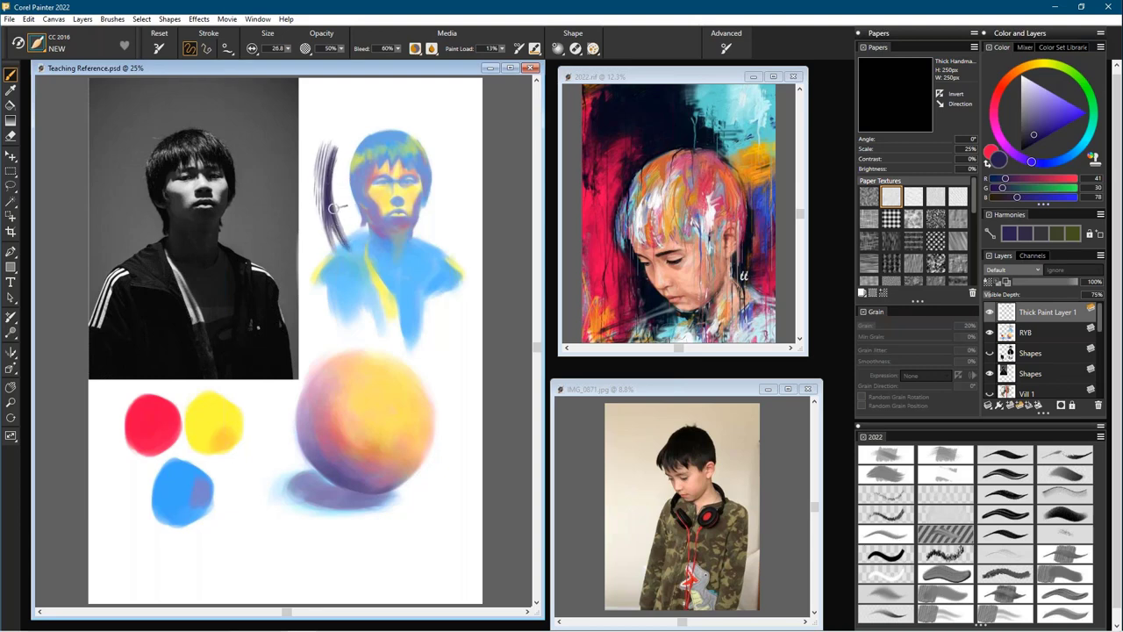
# - Extend the dark bristle strokes into a long curve from beside the portrait's head down over the jacket
pyautogui.moveTo(332, 210); pyautogui.dragTo(366, 307)
pyautogui.moveTo(330, 174)
pyautogui.mouseDown()
pyautogui.moveTo(349, 120)
pyautogui.moveTo(323, 209)
pyautogui.mouseUp()
pyautogui.moveTo(335, 129); pyautogui.dragTo(322, 243)
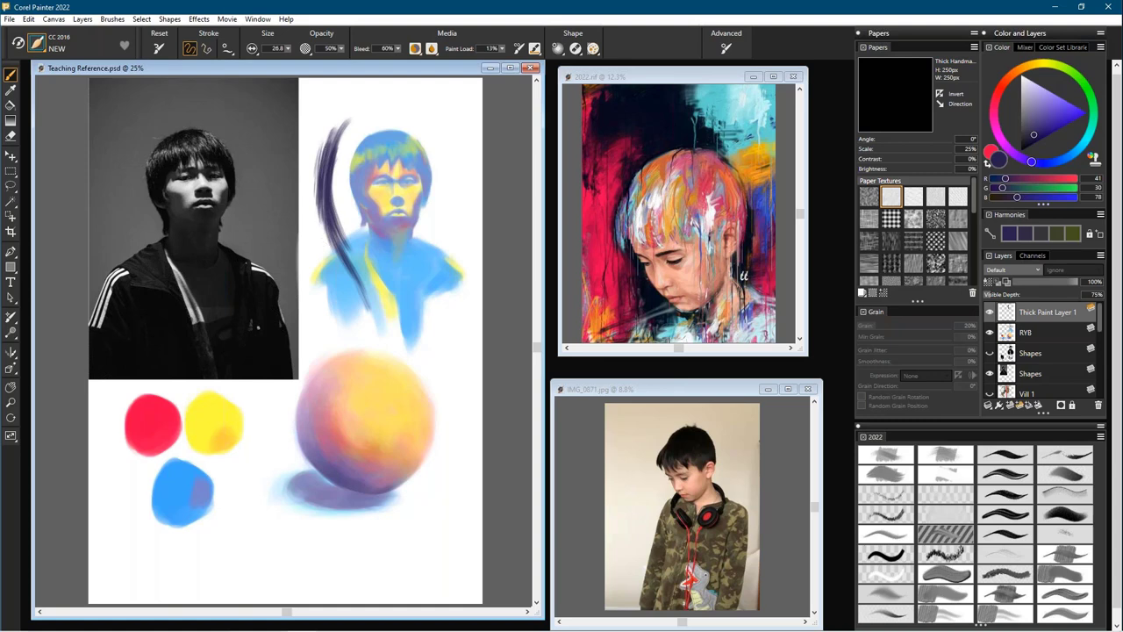
pyautogui.moveTo(329, 146); pyautogui.dragTo(321, 262)
pyautogui.hotkey('ctrl', 'z')
pyautogui.moveTo(330, 147); pyautogui.dragTo(314, 249)
pyautogui.moveTo(325, 172); pyautogui.dragTo(338, 265)
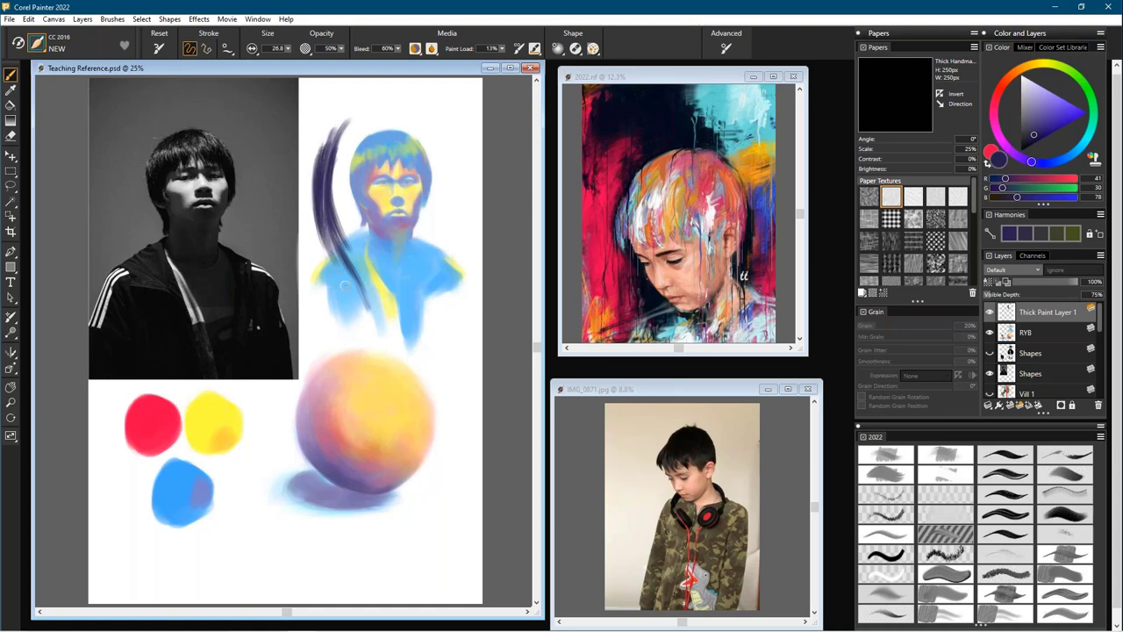
# - Switch the main colour to the stored red and undo the latest dark bristle strokes
pyautogui.hotkey('shift', 's')
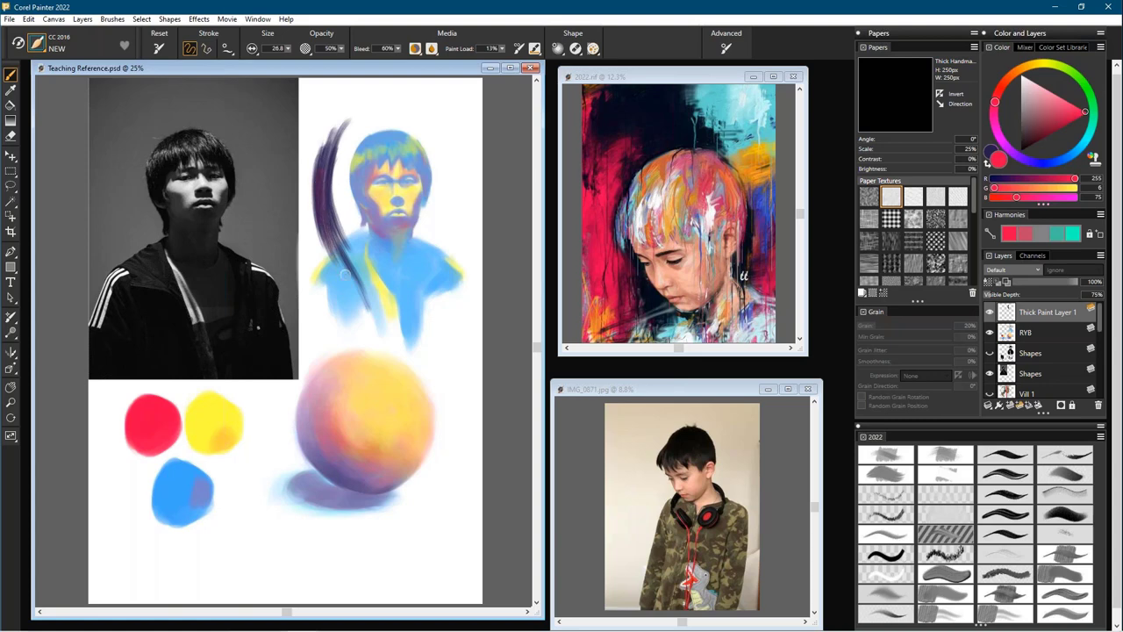
pyautogui.hotkey('ctrl', 'z')
pyautogui.hotkey('ctrl', 'z')
pyautogui.hotkey('ctrl', 'z')
pyautogui.hotkey('ctrl', 'z')
pyautogui.hotkey('ctrl', 'z')
pyautogui.hotkey('ctrl', 'z')
pyautogui.hotkey('ctrl', 'z')
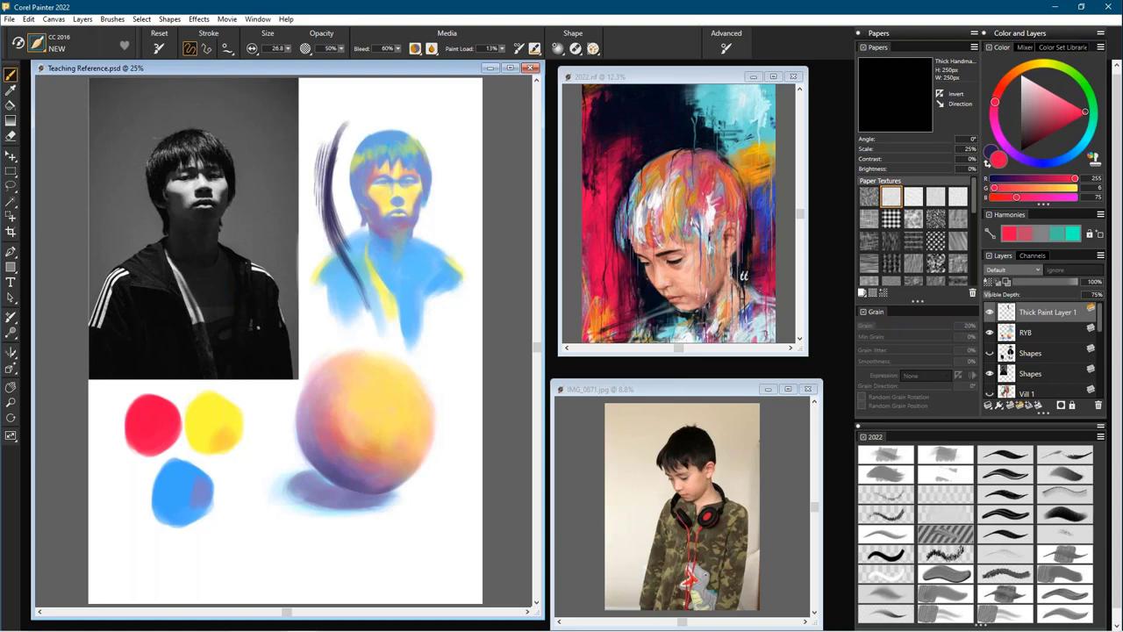
# - Try further bristle strokes beside the portrait's head and delete the thick paint layer
pyautogui.moveTo(344, 123); pyautogui.dragTo(330, 180)
pyautogui.moveTo(332, 226); pyautogui.dragTo(351, 309)
pyautogui.moveTo(329, 204); pyautogui.dragTo(339, 269)
pyautogui.moveTo(337, 156)
pyautogui.mouseDown()
pyautogui.moveTo(330, 251)
pyautogui.moveTo(316, 235)
pyautogui.mouseUp()
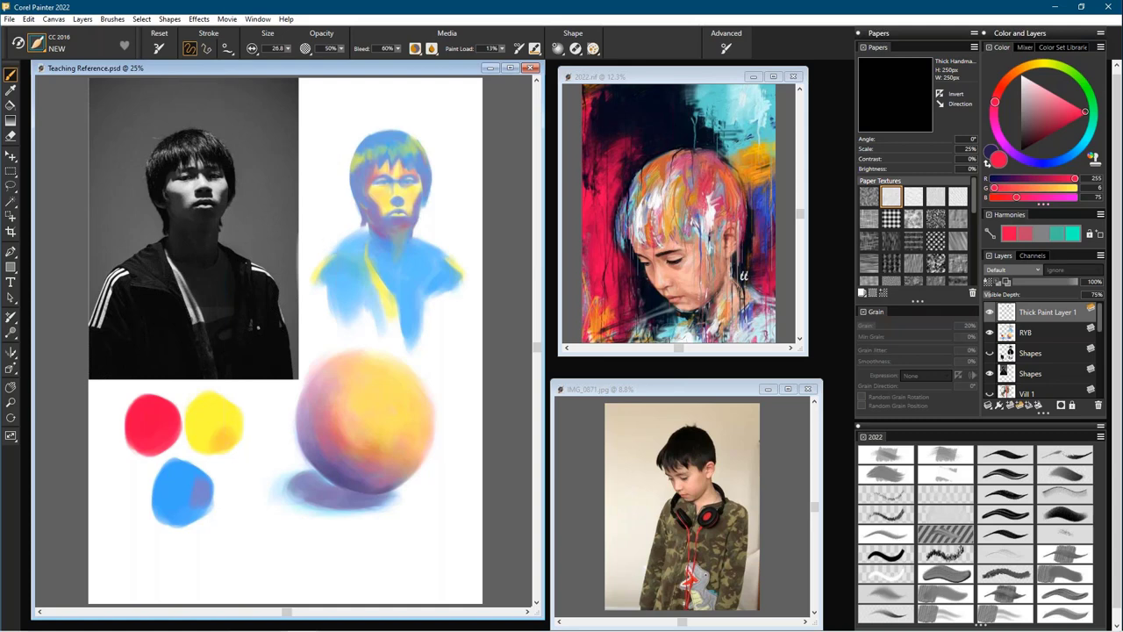
pyautogui.click(1098, 405)
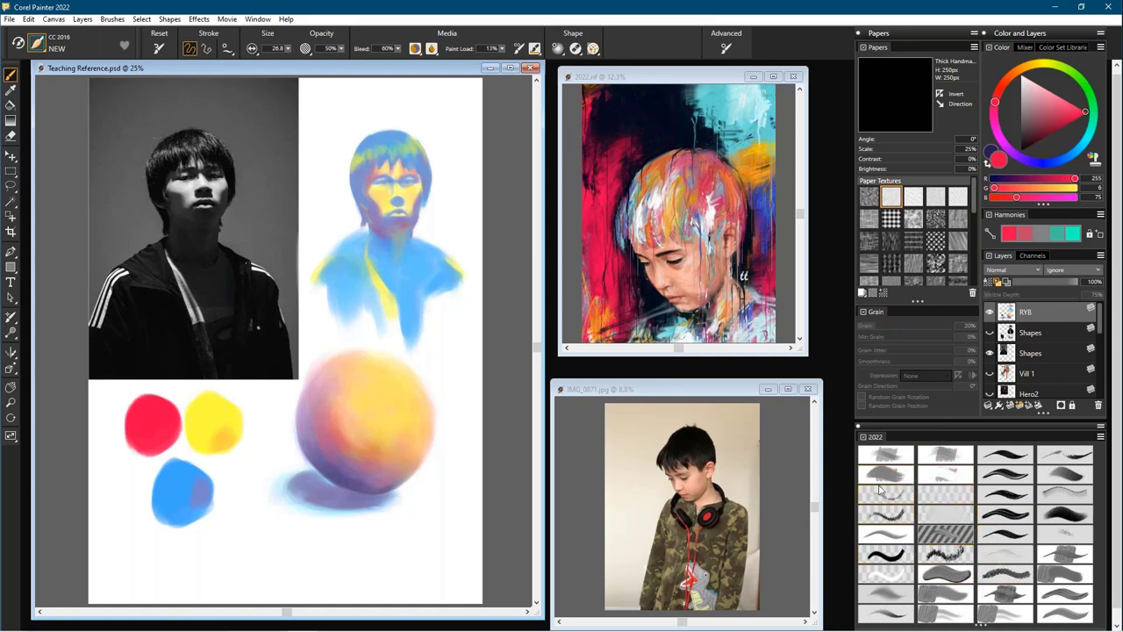
# - Return to the Oil Pastel, sample the dark purple under the ball and paint the portrait's shadowed hair, reducing the brush to size 5.7
pyautogui.click(885, 456)
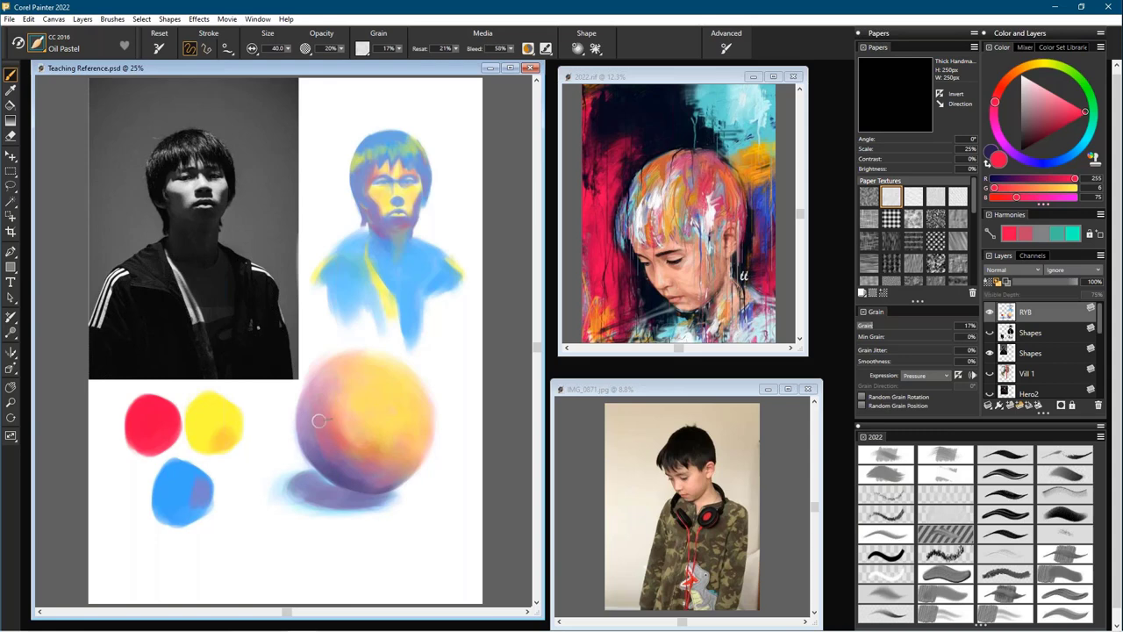
pyautogui.keyDown('alt'); pyautogui.click(354, 493); pyautogui.keyUp('alt')
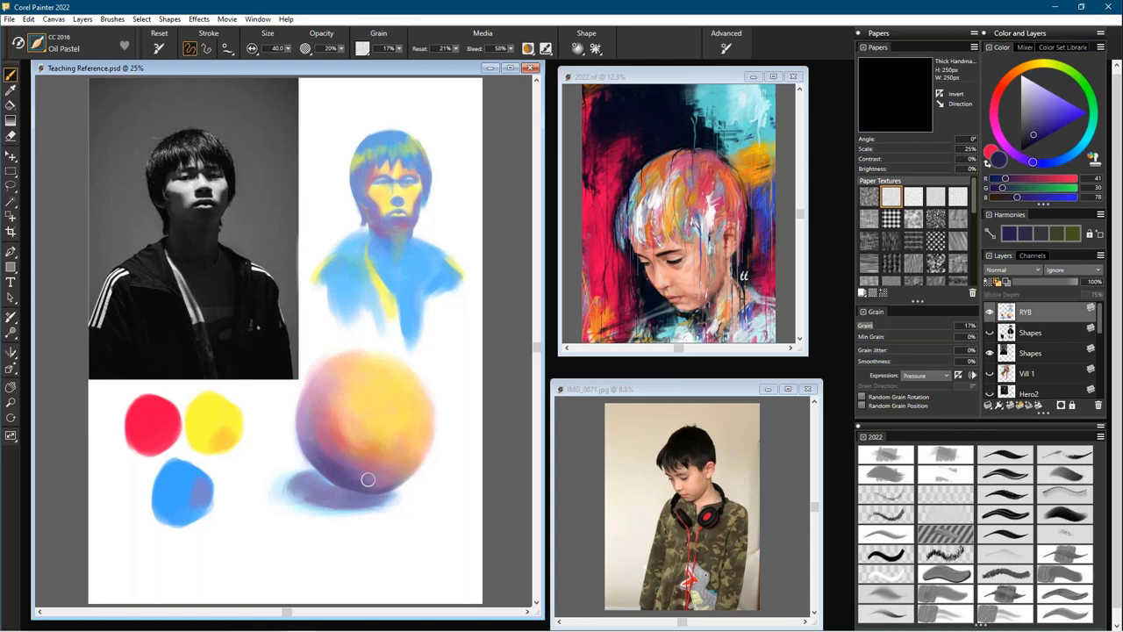
pyautogui.moveTo(375, 185); pyautogui.dragTo(375, 161)
pyautogui.press('[')
pyautogui.press('[')
pyautogui.press('[')
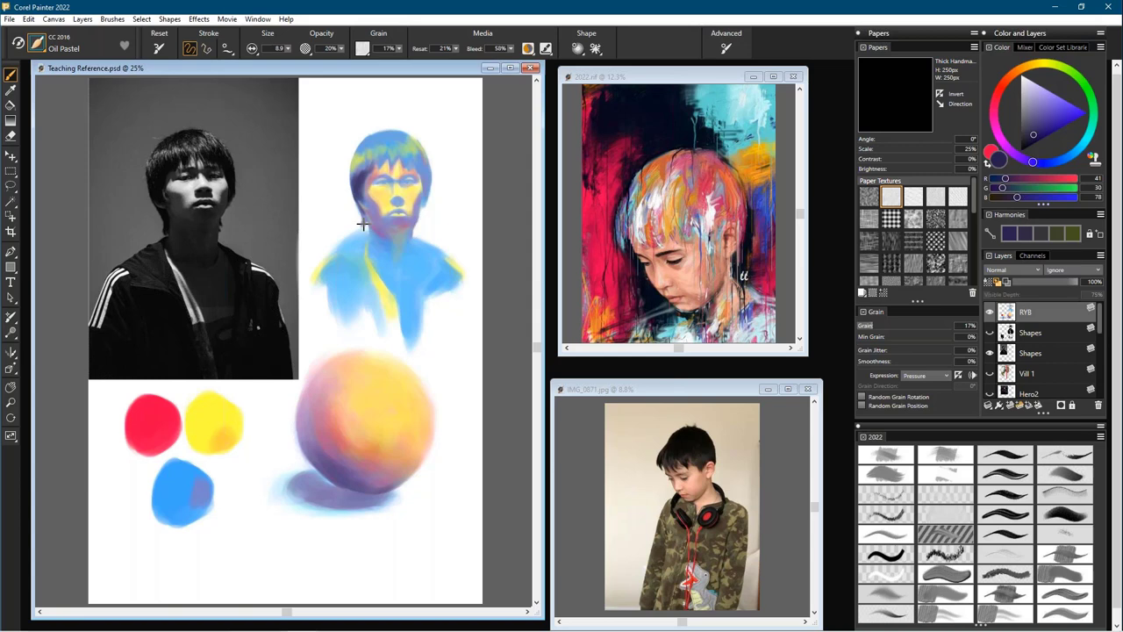
pyautogui.press(']')
pyautogui.press('[')
# - Paint fine dark detail on the portrait's eye at 50% zoom, reducing the Oil Pastel to about size 2
pyautogui.hotkey('ctrl', '+')
pyautogui.hotkey('ctrl', '+')
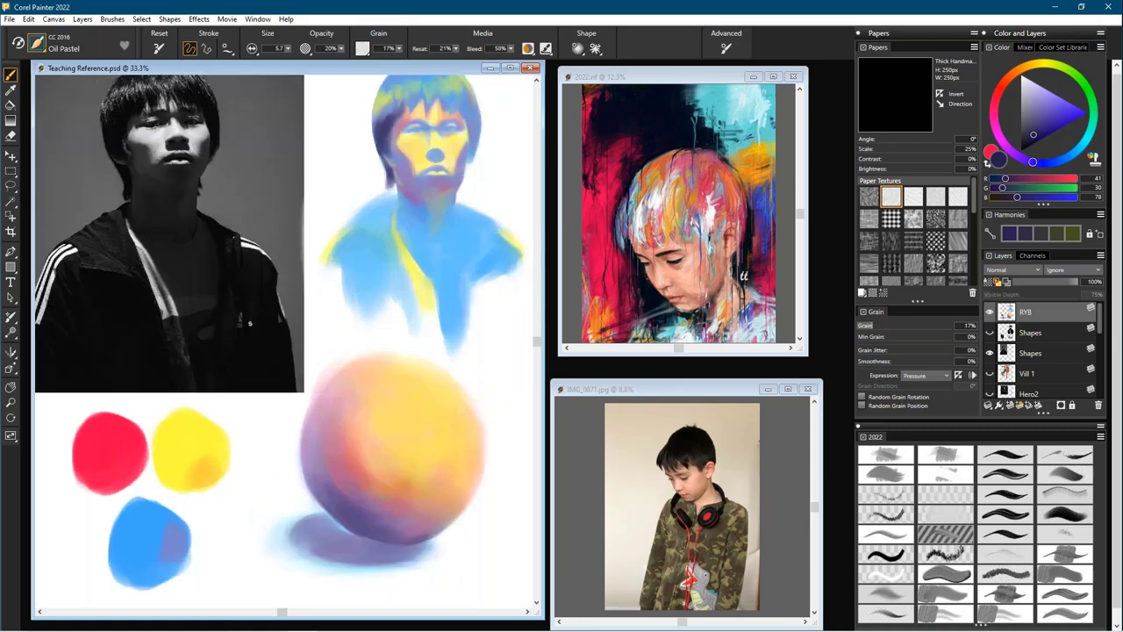
pyautogui.moveTo(421, 206); pyautogui.dragTo(310, 394)
pyautogui.press('[')
pyautogui.press('[')
pyautogui.press('[')
pyautogui.press('[')
pyautogui.press('[')
pyautogui.press('[')
pyautogui.press('[')
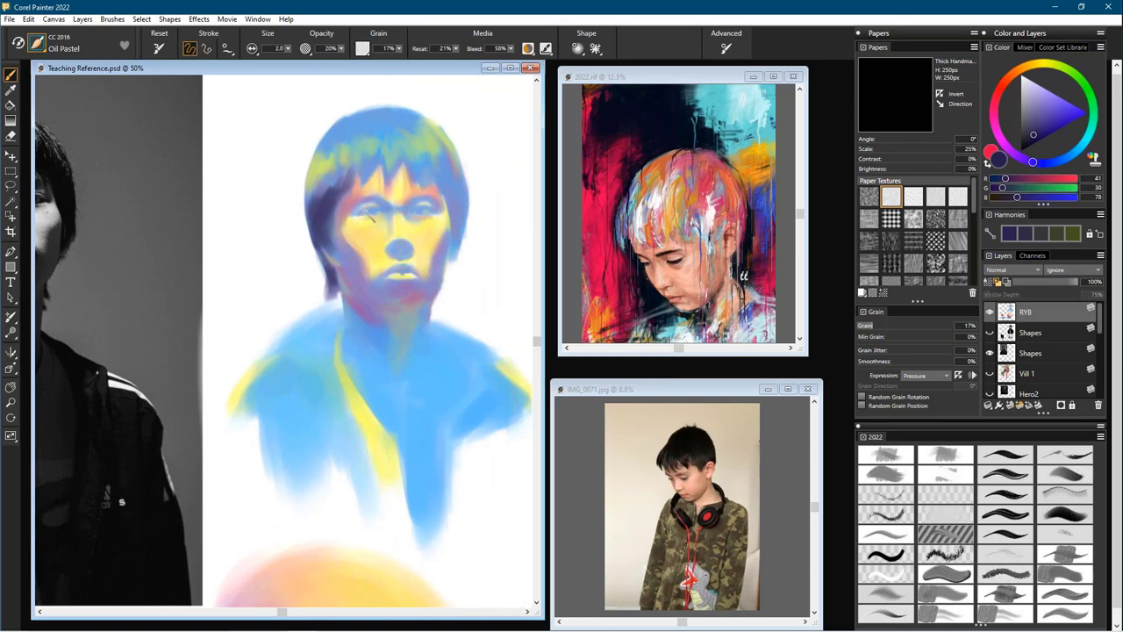
pyautogui.press(']')
pyautogui.moveTo(375, 207); pyautogui.dragTo(382, 221)
pyautogui.moveTo(374, 211); pyautogui.dragTo(382, 216)
# - Outline the dark hair shape beside the forehead in the black-and-white photo in red, using the Scratchboard Tool at size 15.2
pyautogui.moveTo(295, 408); pyautogui.dragTo(436, 424)
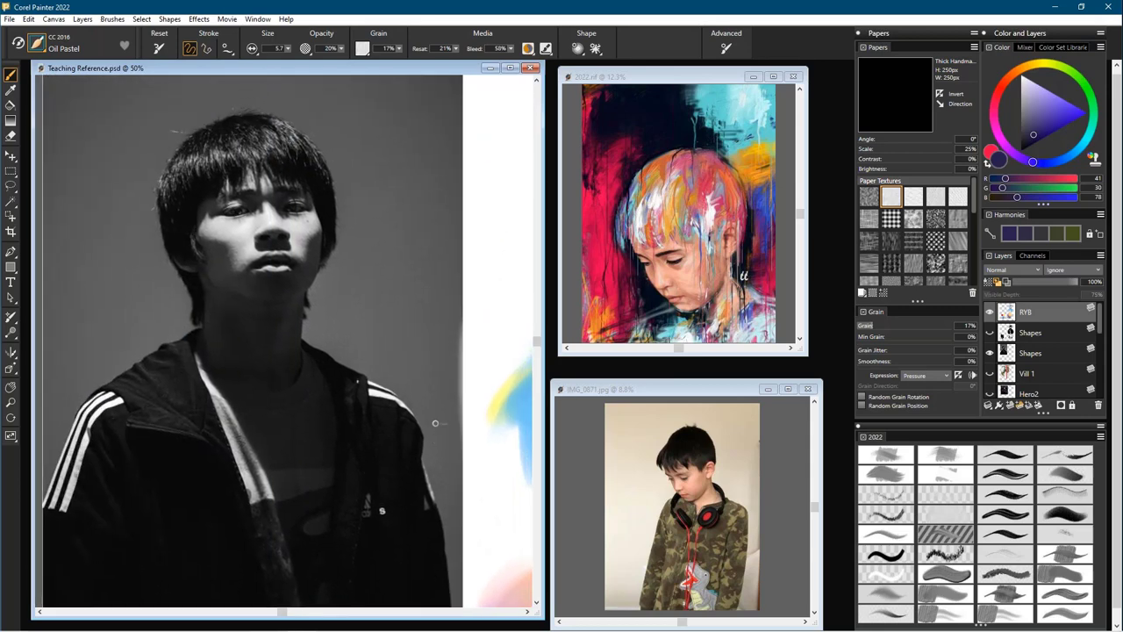
pyautogui.click(987, 163)
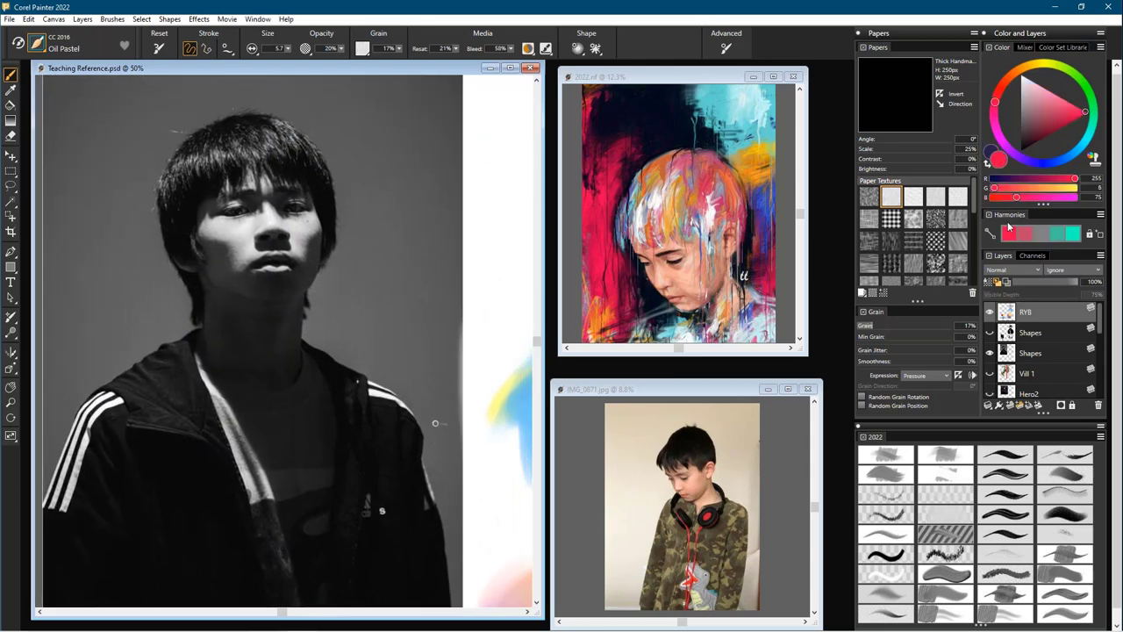
pyautogui.click(885, 535)
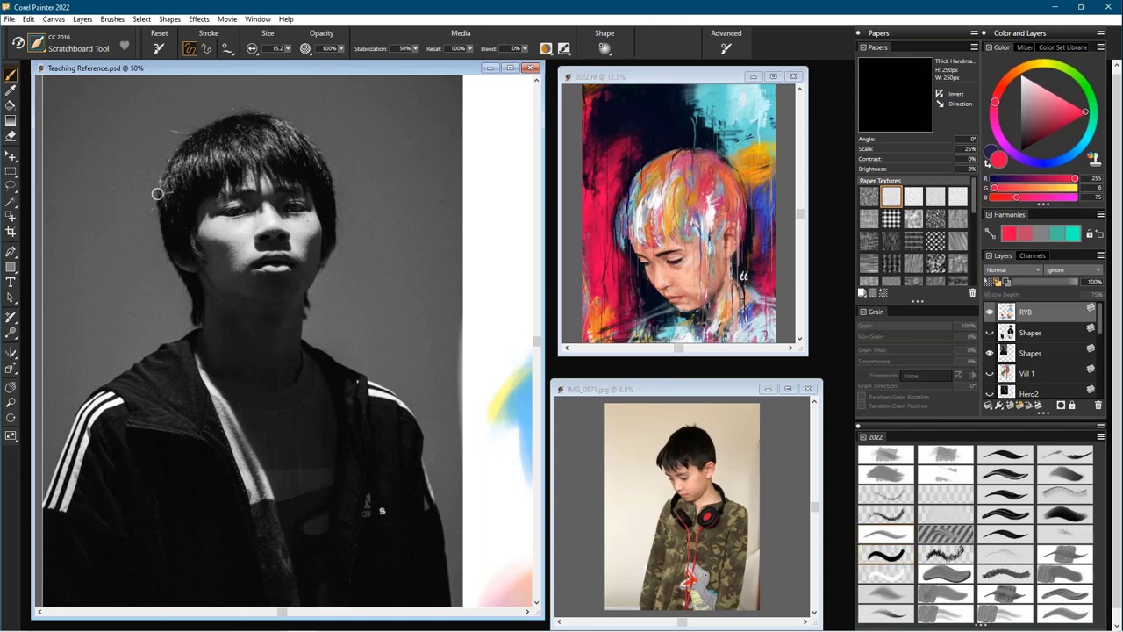
pyautogui.moveTo(157, 193)
pyautogui.mouseDown()
pyautogui.moveTo(162, 242)
pyautogui.moveTo(157, 190)
pyautogui.moveTo(165, 209)
pyautogui.moveTo(178, 184)
pyautogui.moveTo(240, 161)
pyautogui.moveTo(242, 186)
pyautogui.moveTo(227, 169)
pyautogui.moveTo(239, 186)
pyautogui.moveTo(198, 211)
pyautogui.moveTo(169, 251)
pyautogui.mouseUp()
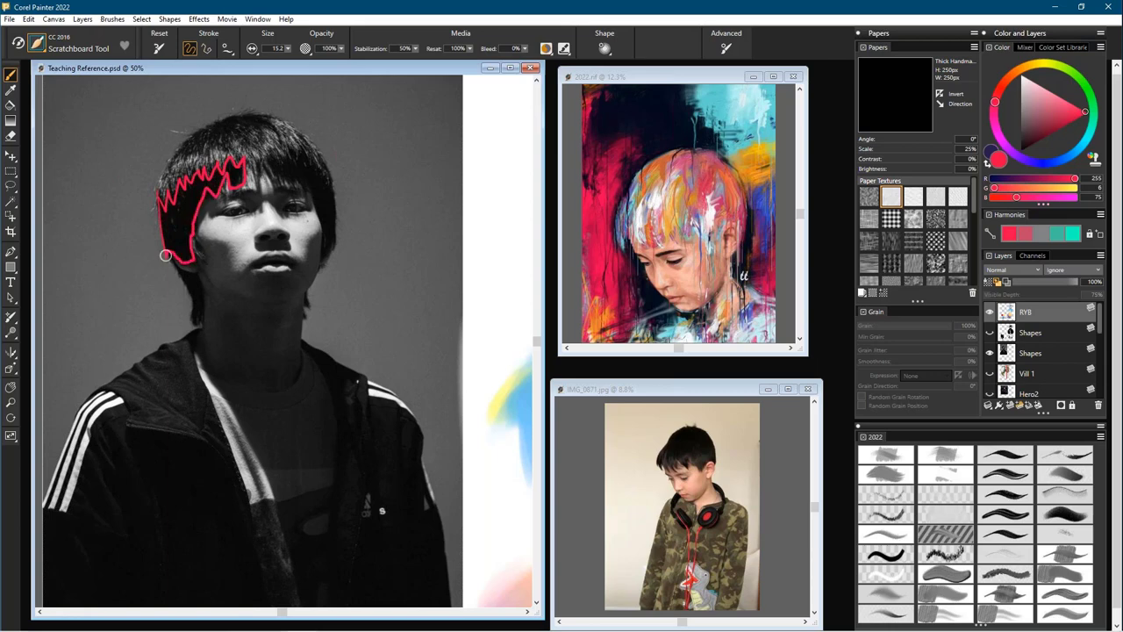
# - Try outlining the upper hair and the hair's other side on the photo in red, undoing the stray strokes
pyautogui.moveTo(379, 369); pyautogui.dragTo(355, 423)
pyautogui.moveTo(153, 208)
pyautogui.mouseDown()
pyautogui.moveTo(167, 183)
pyautogui.moveTo(247, 172)
pyautogui.mouseUp()
pyautogui.moveTo(153, 209); pyautogui.dragTo(248, 172)
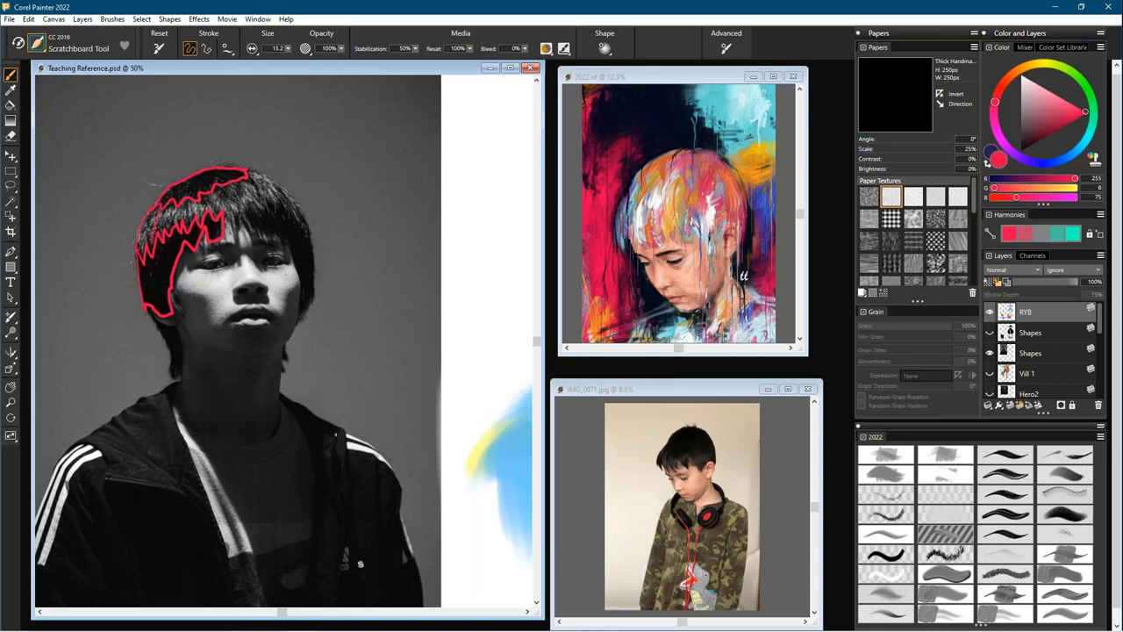
pyautogui.moveTo(155, 218); pyautogui.dragTo(147, 244)
pyautogui.hotkey('ctrl', 'z')
pyautogui.hotkey('ctrl', 'z')
pyautogui.hotkey('ctrl', 'z')
pyautogui.moveTo(277, 188)
pyautogui.mouseDown()
pyautogui.moveTo(295, 239)
pyautogui.moveTo(290, 210)
pyautogui.mouseUp()
pyautogui.hotkey('ctrl', 'z')
pyautogui.hotkey('ctrl', 'z')
pyautogui.hotkey('ctrl', 'z')
# - Undo the remaining red outline strokes on the photo's hair
pyautogui.hotkey('ctrl', '-')
pyautogui.moveTo(397, 486); pyautogui.dragTo(368, 436)
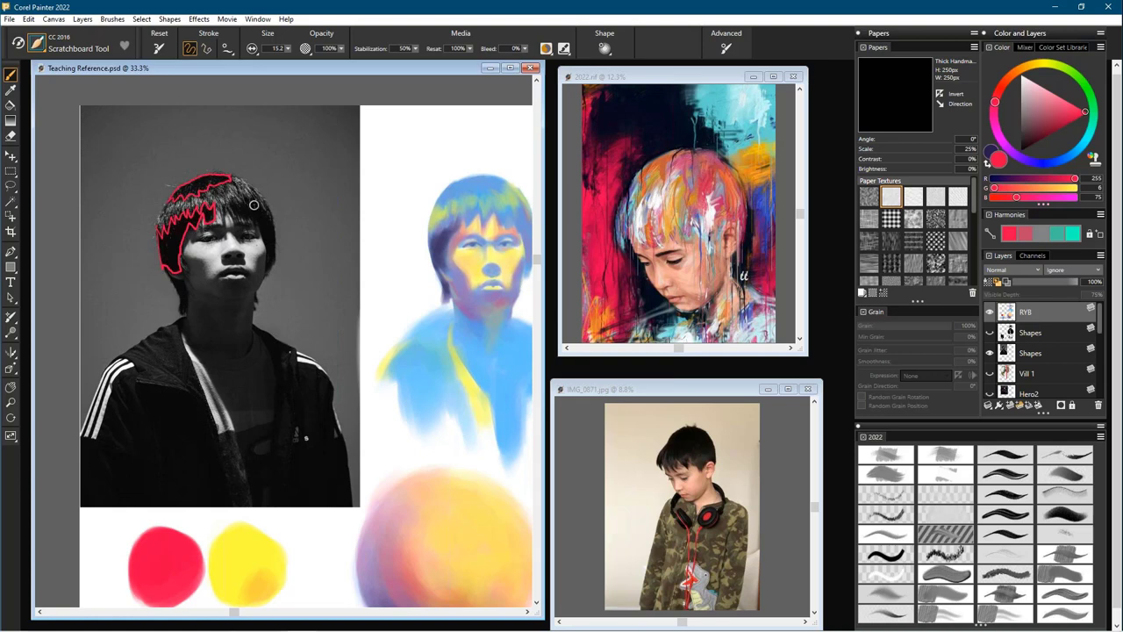
pyautogui.hotkey('ctrl', 'z')
pyautogui.hotkey('ctrl', 'z')
pyautogui.hotkey('ctrl', 'z')
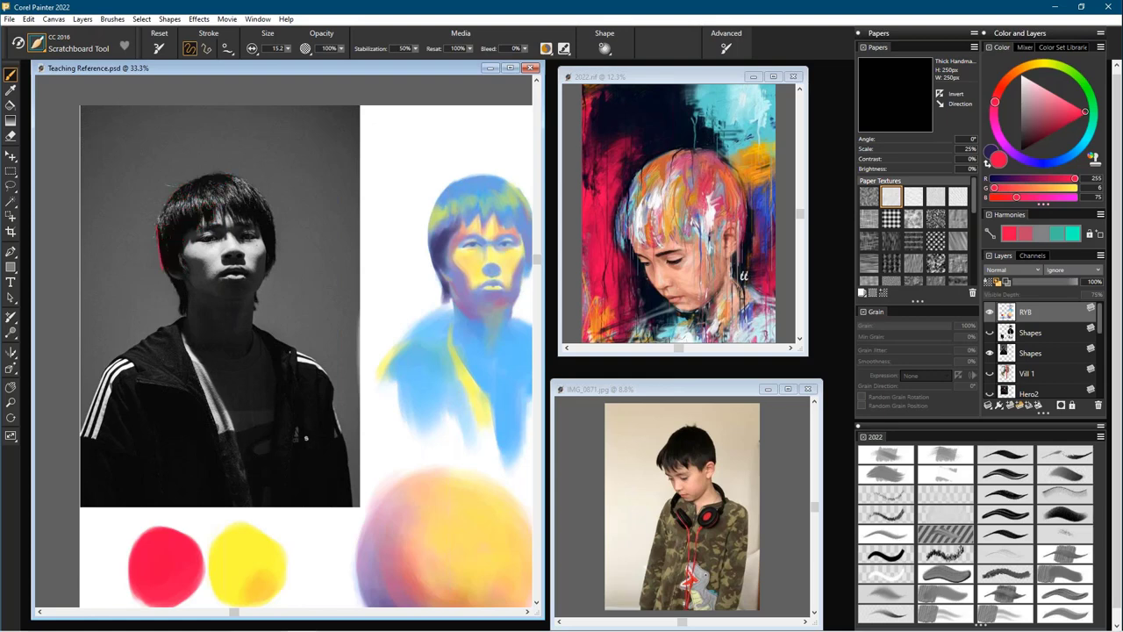
pyautogui.hotkey('ctrl', 'z')
# - Switch to the Oil Pastel at size 9.0, darken the colour to RGB 11, 1, 49 and deepen the hair shadow beside the portrait's face
pyautogui.moveTo(411, 533); pyautogui.dragTo(385, 521)
pyautogui.moveTo(457, 534); pyautogui.dragTo(416, 529)
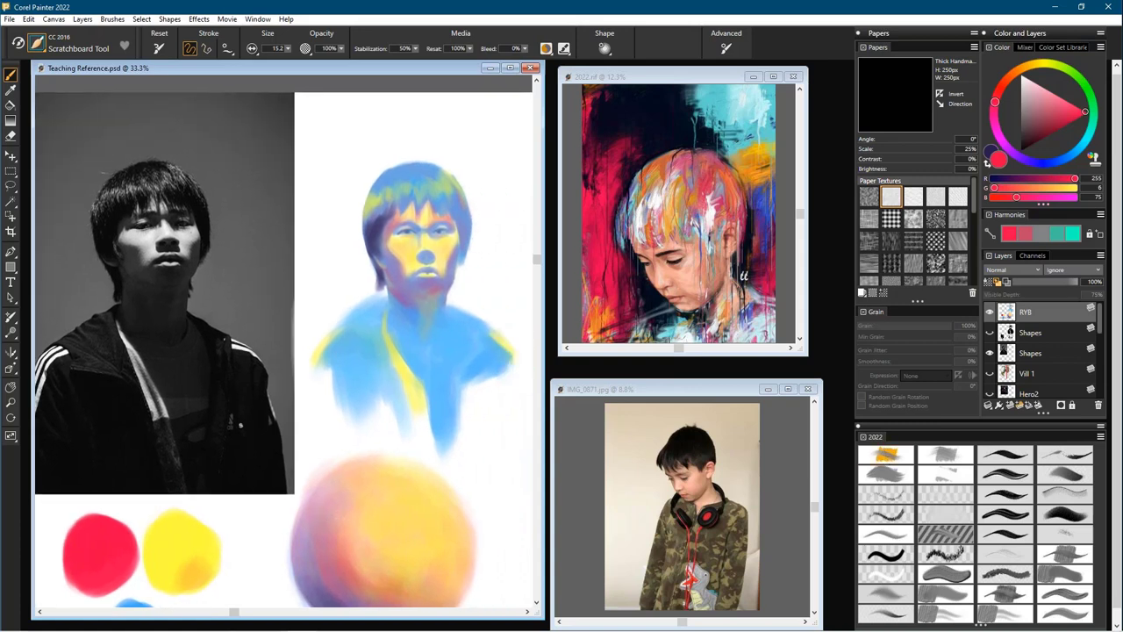
pyautogui.click(884, 451)
pyautogui.hotkey('shift', 'x')
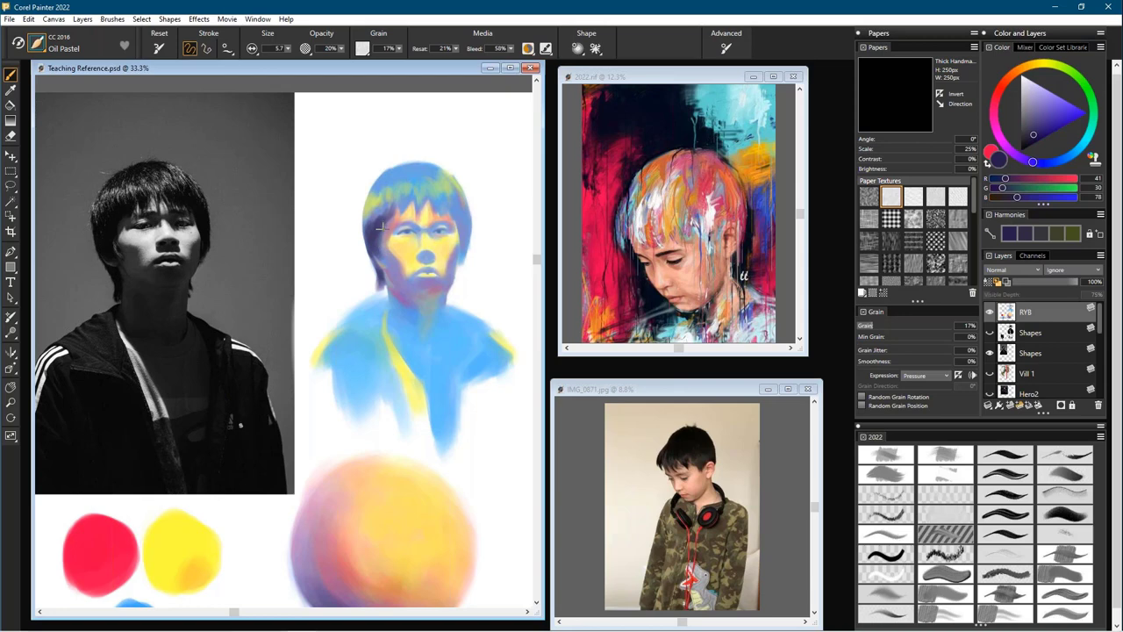
pyautogui.press(']')
pyautogui.click(1035, 141)
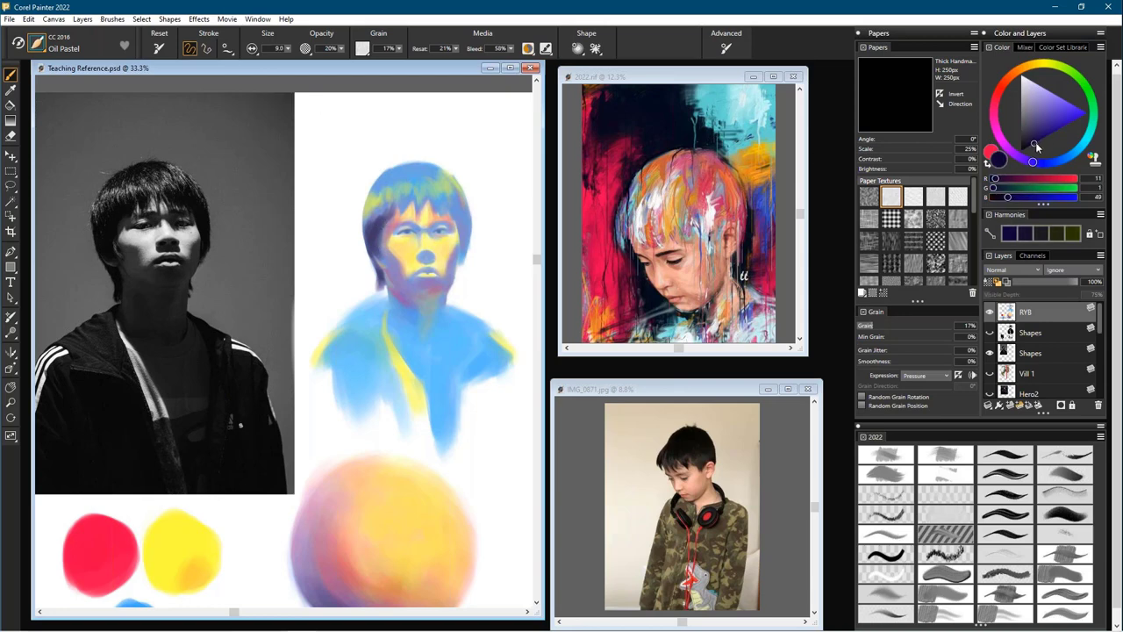
pyautogui.moveTo(374, 236)
pyautogui.mouseDown()
pyautogui.moveTo(399, 206)
pyautogui.moveTo(378, 237)
pyautogui.mouseUp()
# - Paint dark navy detail on both of the portrait's eyes at 50% zoom, using the Oil Pastel at about size 3 to 4.5
pyautogui.moveTo(401, 235); pyautogui.dragTo(402, 235)
pyautogui.hotkey('ctrl', '+')
pyautogui.moveTo(462, 206); pyautogui.dragTo(401, 234)
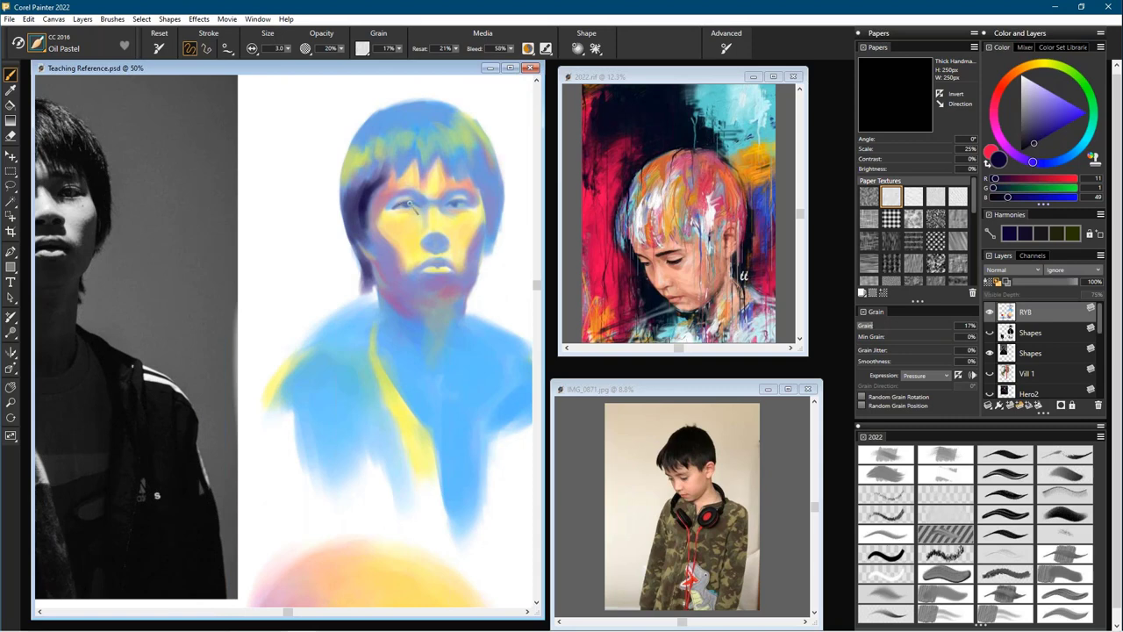
pyautogui.press(']')
pyautogui.press('[')
pyautogui.moveTo(451, 204); pyautogui.dragTo(458, 203)
pyautogui.hotkey('ctrl', '-')
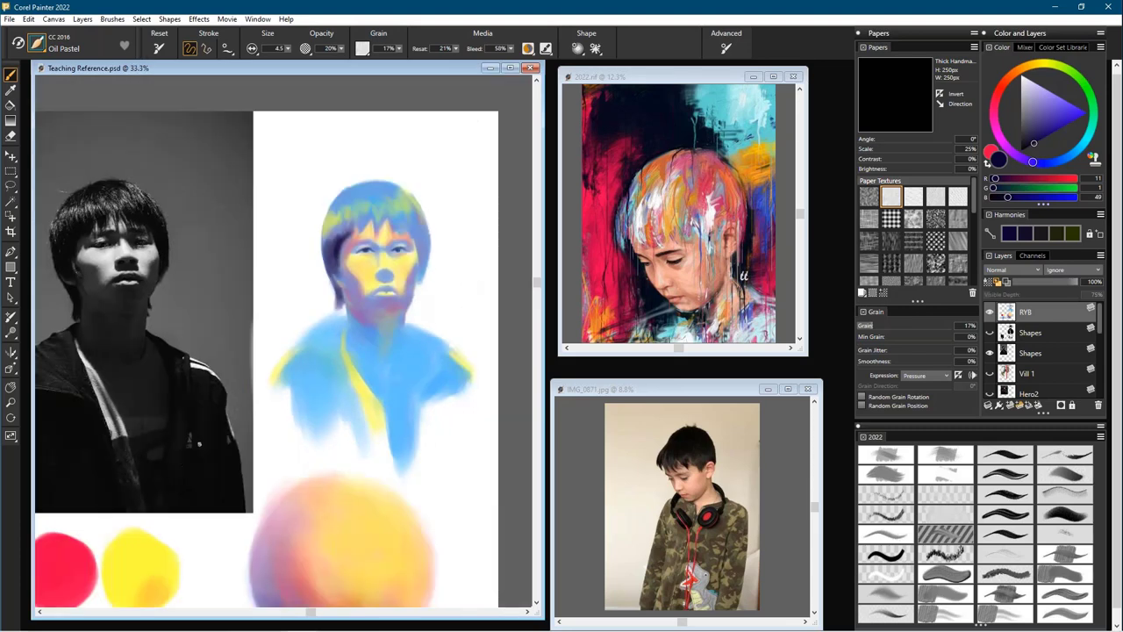
# - Paint the portrait's fringe and the hair around the temples in dark navy with the Oil Pastel
pyautogui.moveTo(303, 457); pyautogui.dragTo(349, 413)
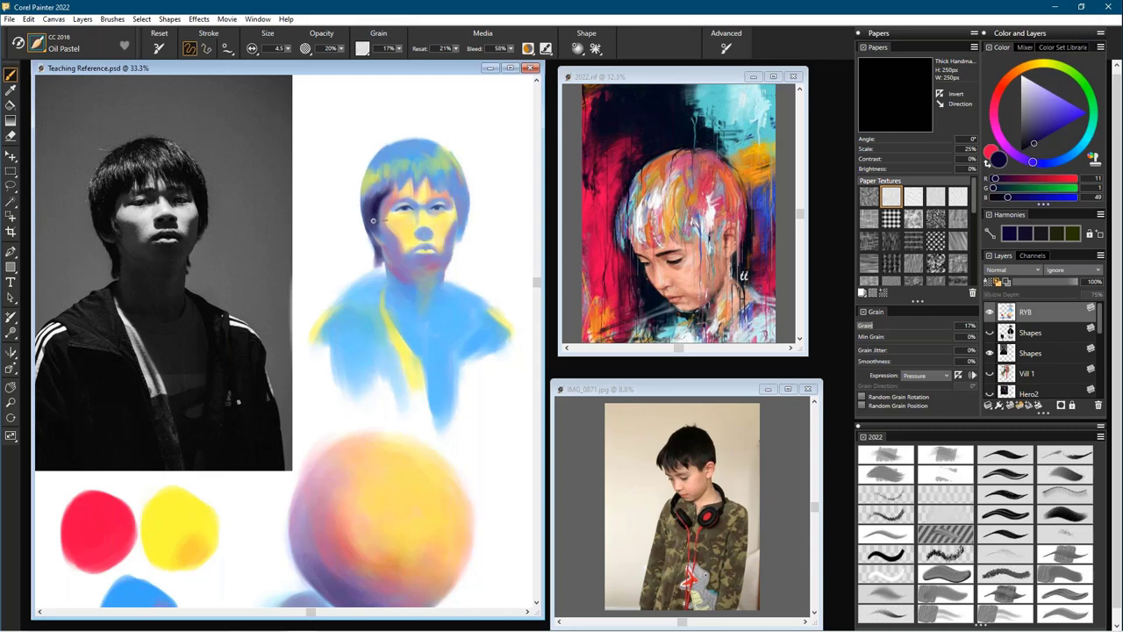
pyautogui.moveTo(374, 220)
pyautogui.mouseDown()
pyautogui.moveTo(369, 206)
pyautogui.moveTo(369, 218)
pyautogui.moveTo(383, 201)
pyautogui.mouseUp()
pyautogui.press('[')
pyautogui.moveTo(365, 208); pyautogui.dragTo(364, 232)
pyautogui.moveTo(434, 179); pyautogui.dragTo(443, 187)
pyautogui.moveTo(444, 194)
pyautogui.mouseDown()
pyautogui.moveTo(450, 182)
pyautogui.moveTo(455, 202)
pyautogui.mouseUp()
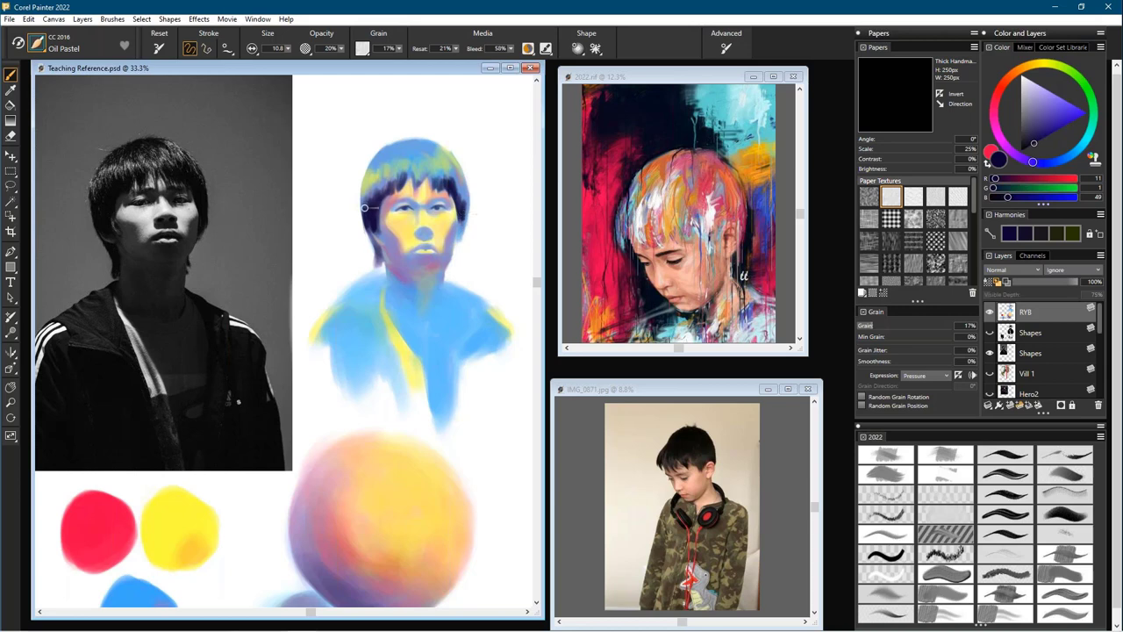
# - Darken the outer hair on both sides of the portrait's head in navy, using the Oil Pastel at size 10.8
pyautogui.moveTo(362, 196); pyautogui.dragTo(369, 230)
pyautogui.moveTo(465, 191); pyautogui.dragTo(465, 212)
pyautogui.moveTo(461, 228); pyautogui.dragTo(460, 222)
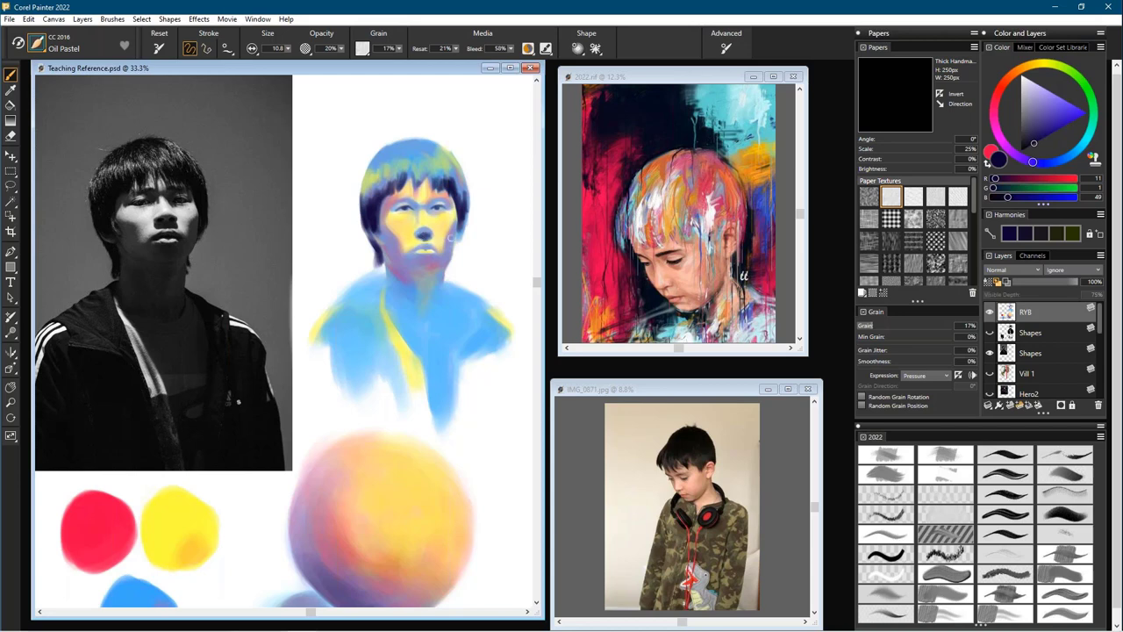
# - Reduce the Oil Pastel to size 4.2 and review the whole page at 25% zoom
pyautogui.press('[')
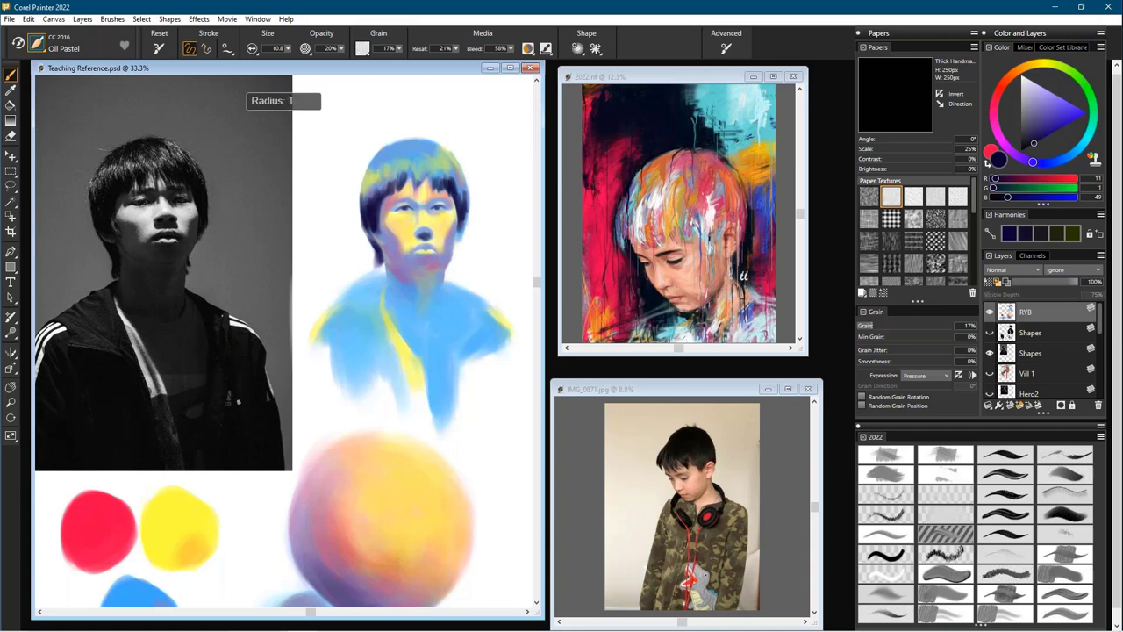
pyautogui.press('[')
pyautogui.press('[')
pyautogui.press('[')
pyautogui.press('[')
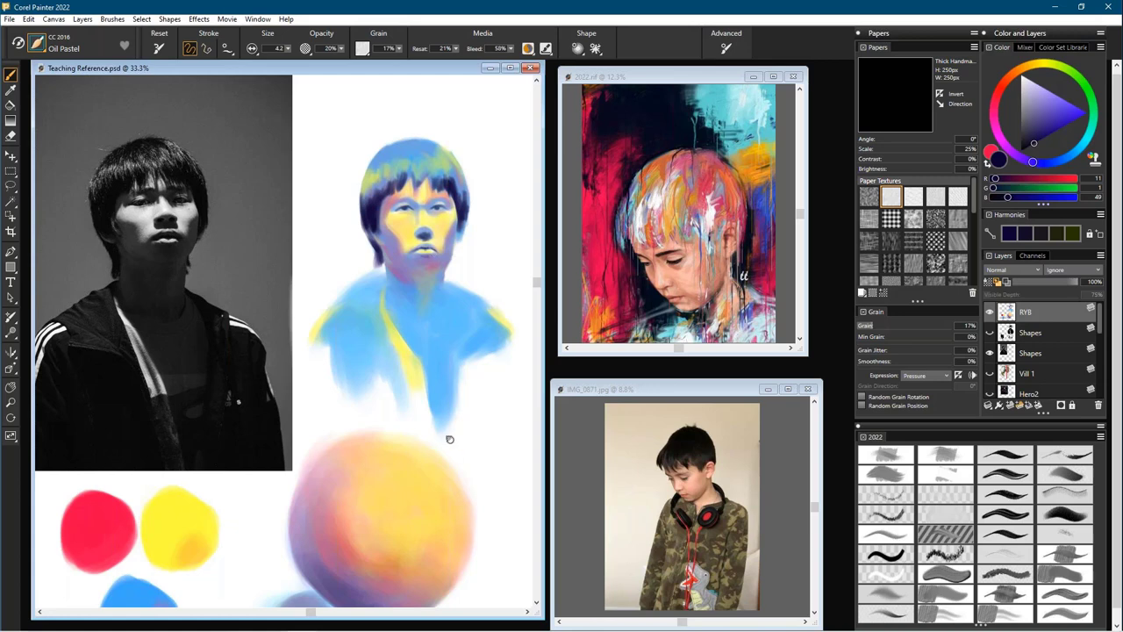
pyautogui.moveTo(447, 440); pyautogui.dragTo(446, 349)
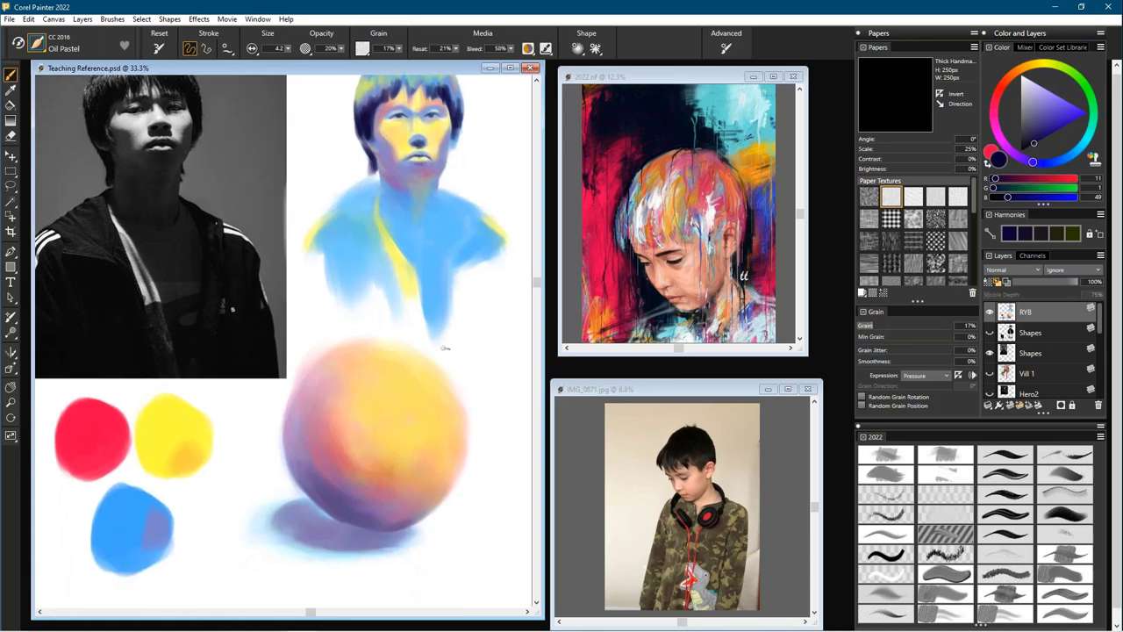
pyautogui.moveTo(450, 472); pyautogui.dragTo(461, 489)
pyautogui.hotkey('ctrl', '-')
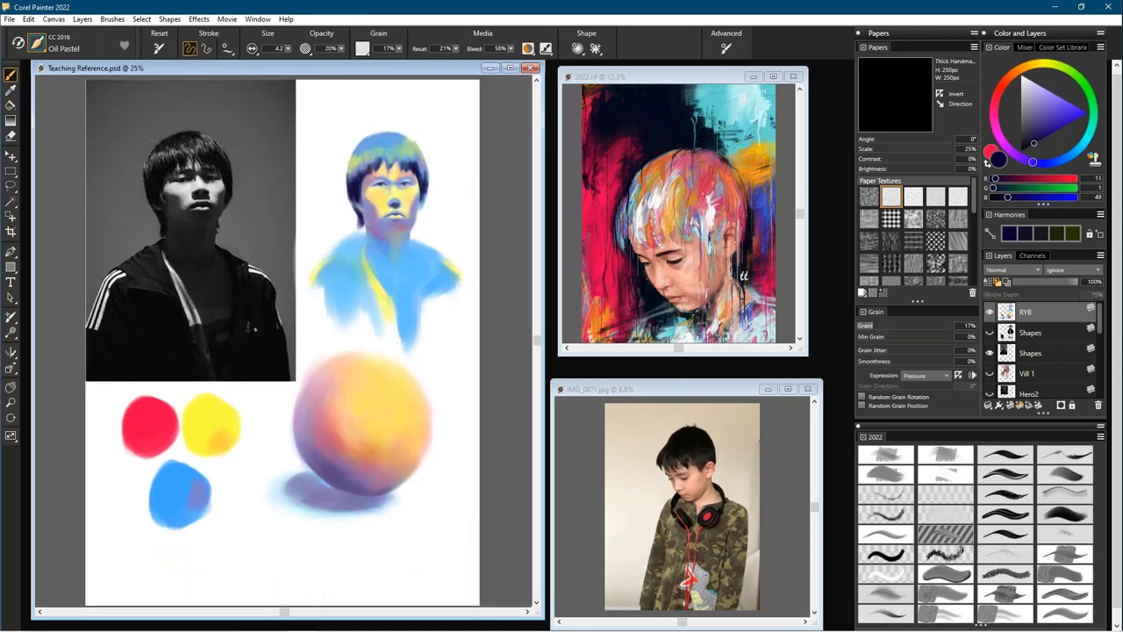
# - Swap to the bright red colour, enlarge the Oil Pastel to size 24.3 and touch up the portrait's jaw and neck
pyautogui.keyDown('ctrl'); pyautogui.keyDown('alt'); pyautogui.moveTo(368, 214); pyautogui.dragTo(369, 207); pyautogui.keyUp('alt'); pyautogui.keyUp('ctrl')
pyautogui.press('[')
pyautogui.press('[')
pyautogui.hotkey('shift', 's')
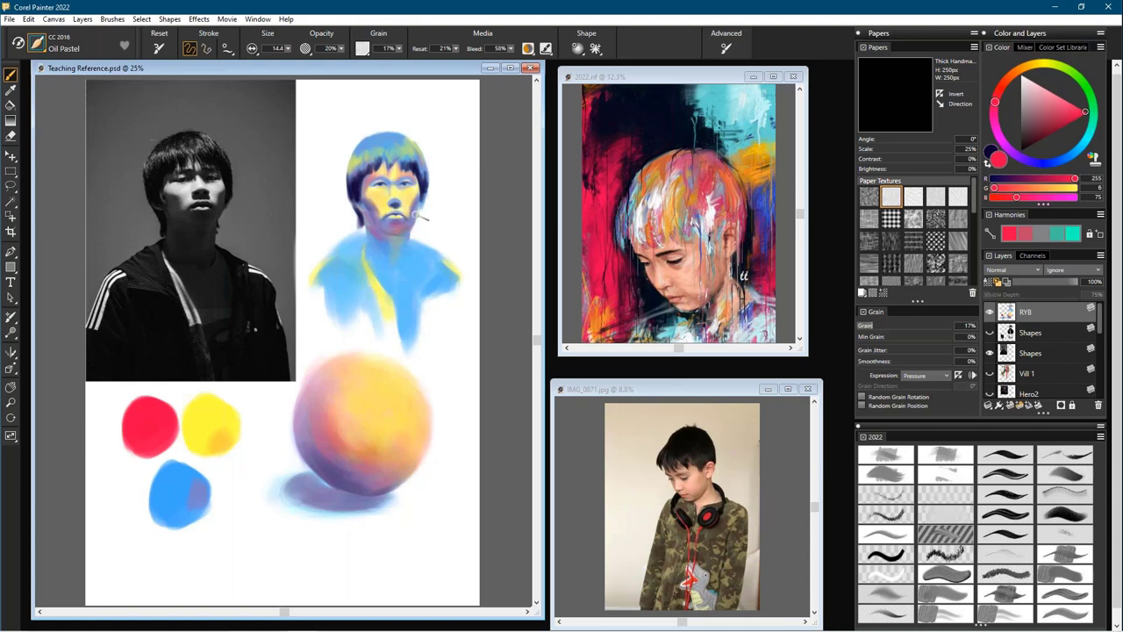
pyautogui.press(']')
pyautogui.press(']')
pyautogui.moveTo(407, 225); pyautogui.dragTo(412, 218)
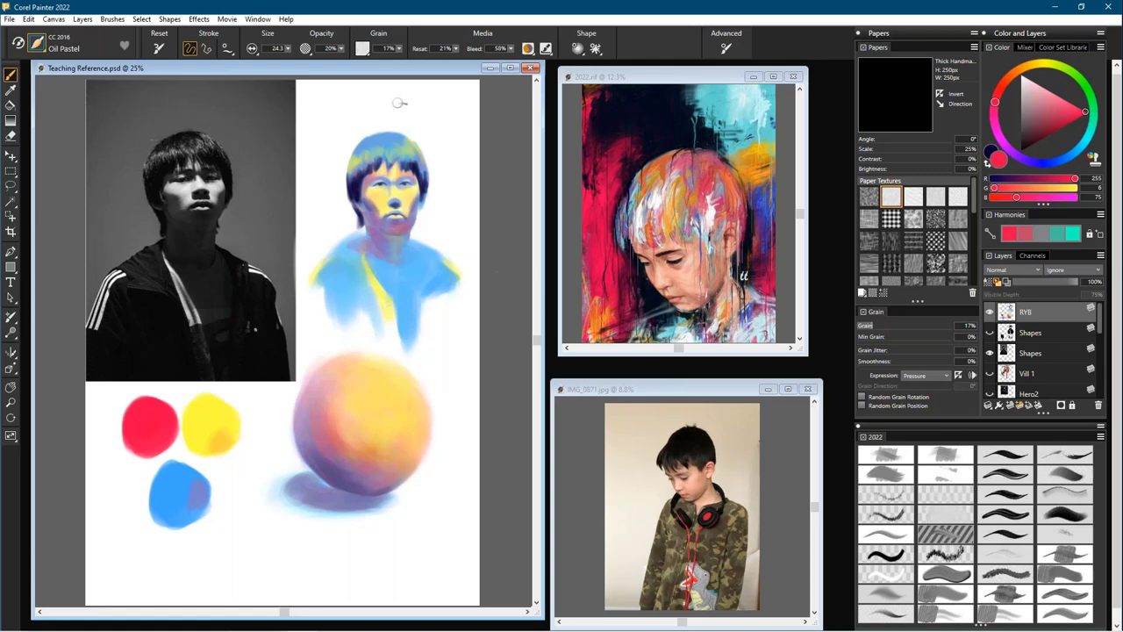
# - Write BYE in red above the portrait's head
pyautogui.moveTo(381, 106)
pyautogui.mouseDown()
pyautogui.moveTo(438, 94)
pyautogui.moveTo(457, 112)
pyautogui.moveTo(465, 88)
pyautogui.mouseUp()
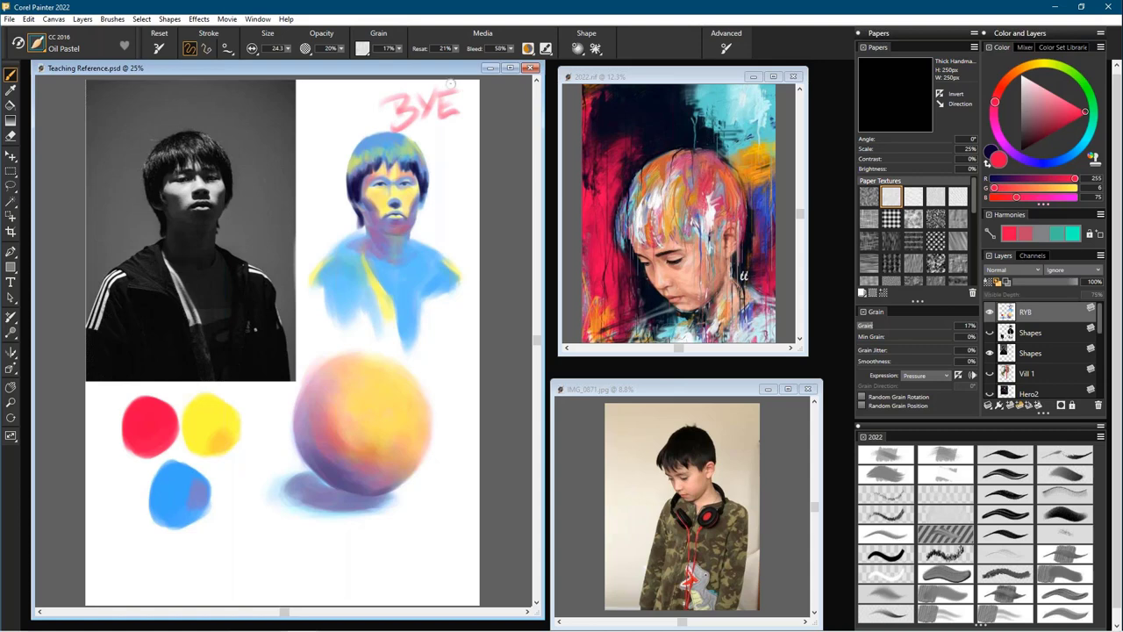